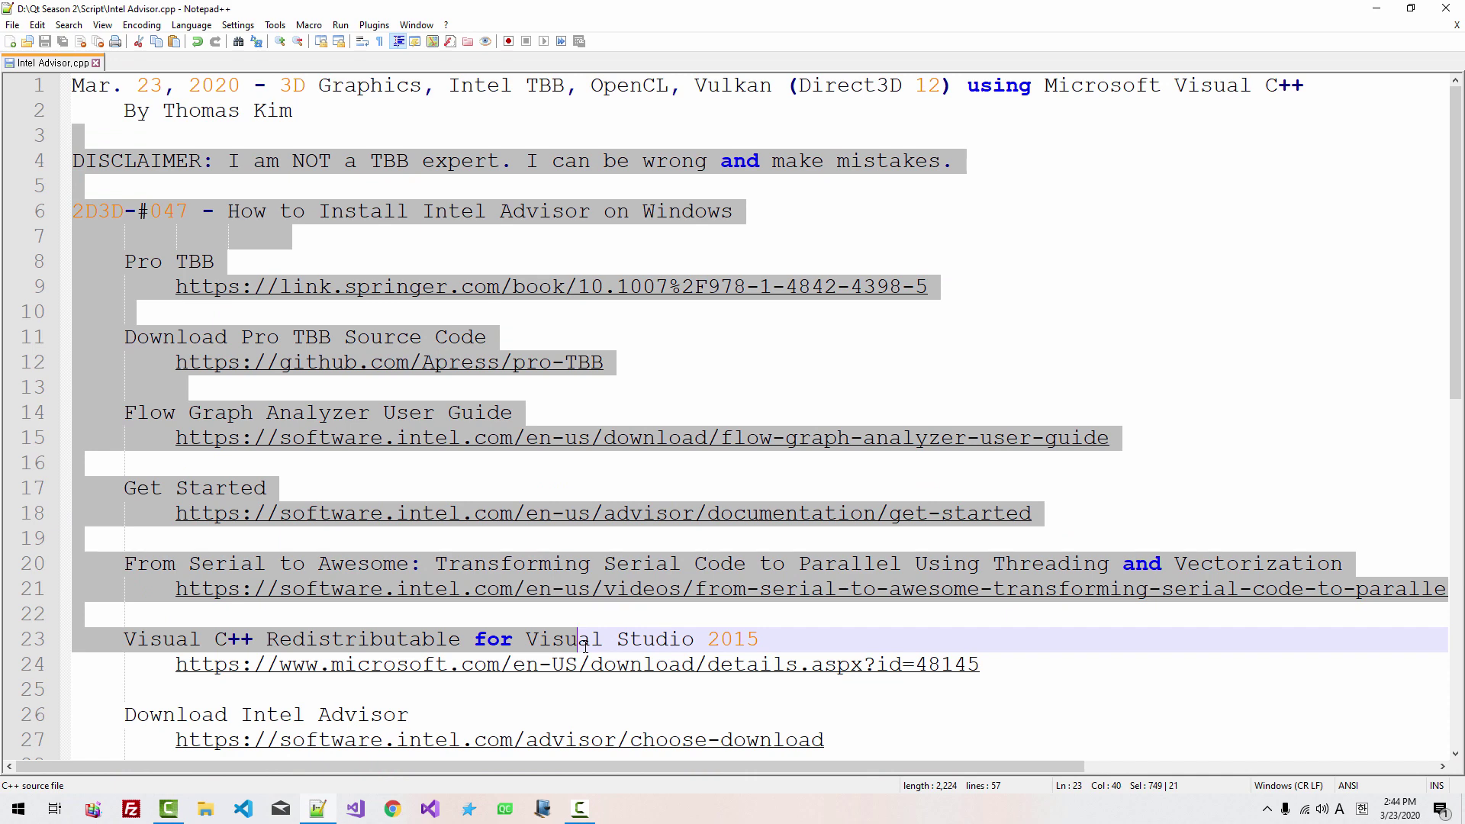
- Open the YouTube link for the Qt-OpenCL#00 installation prerequisite from the notes
scroll(585, 646, down, 6)
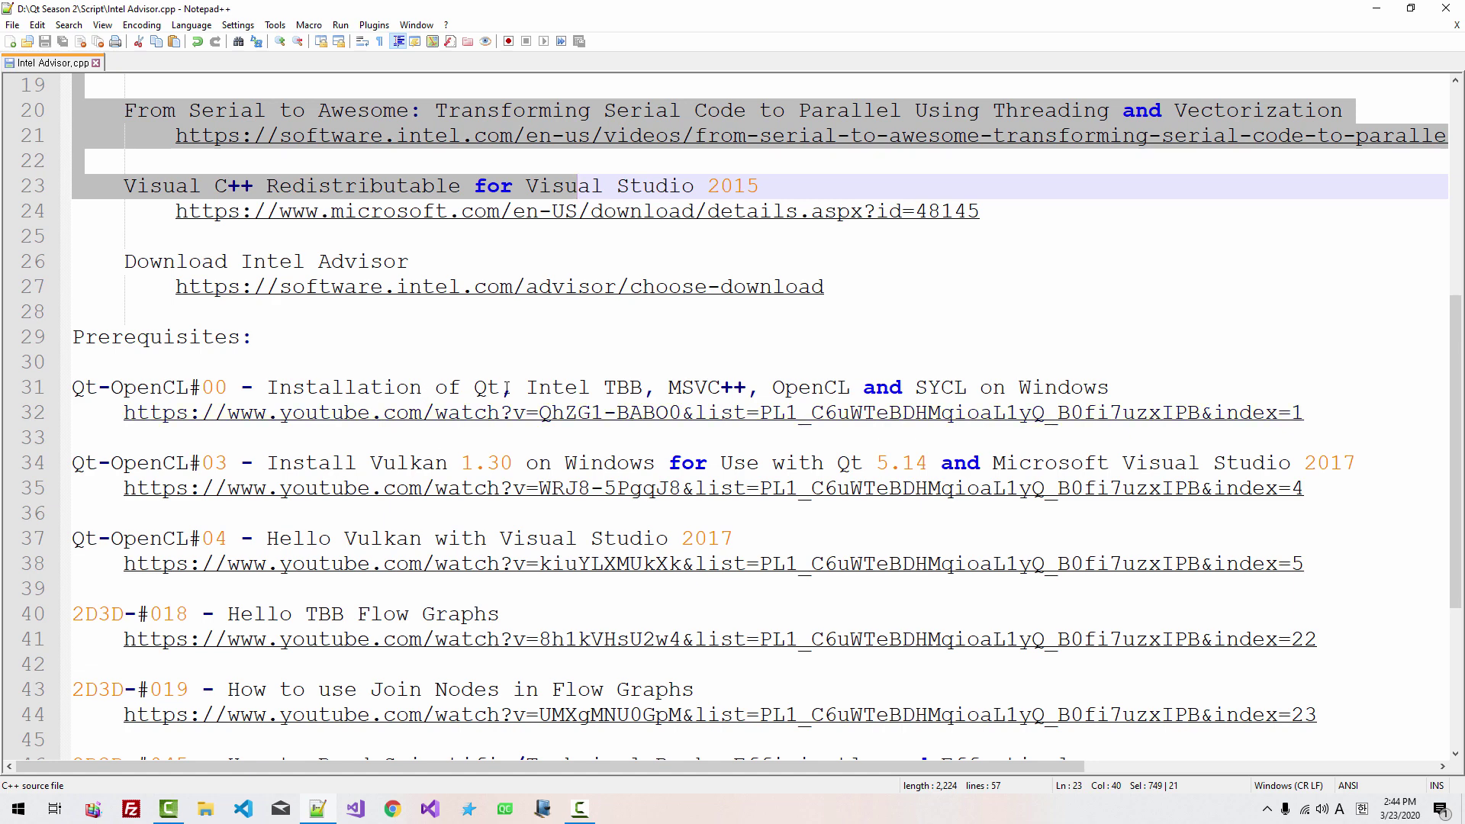
drag(520, 389, 644, 390)
click(427, 362)
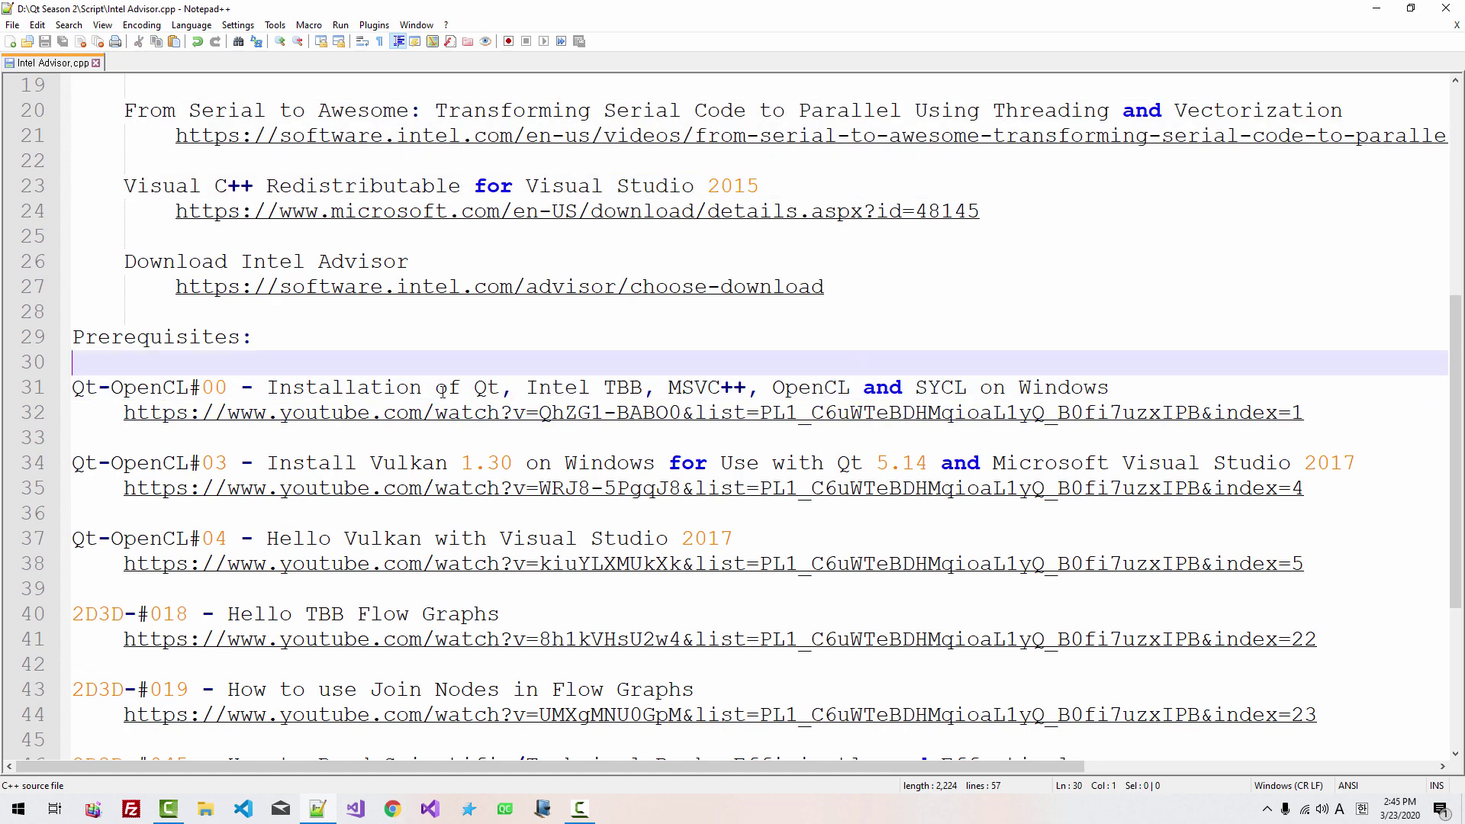
double_click(419, 418)
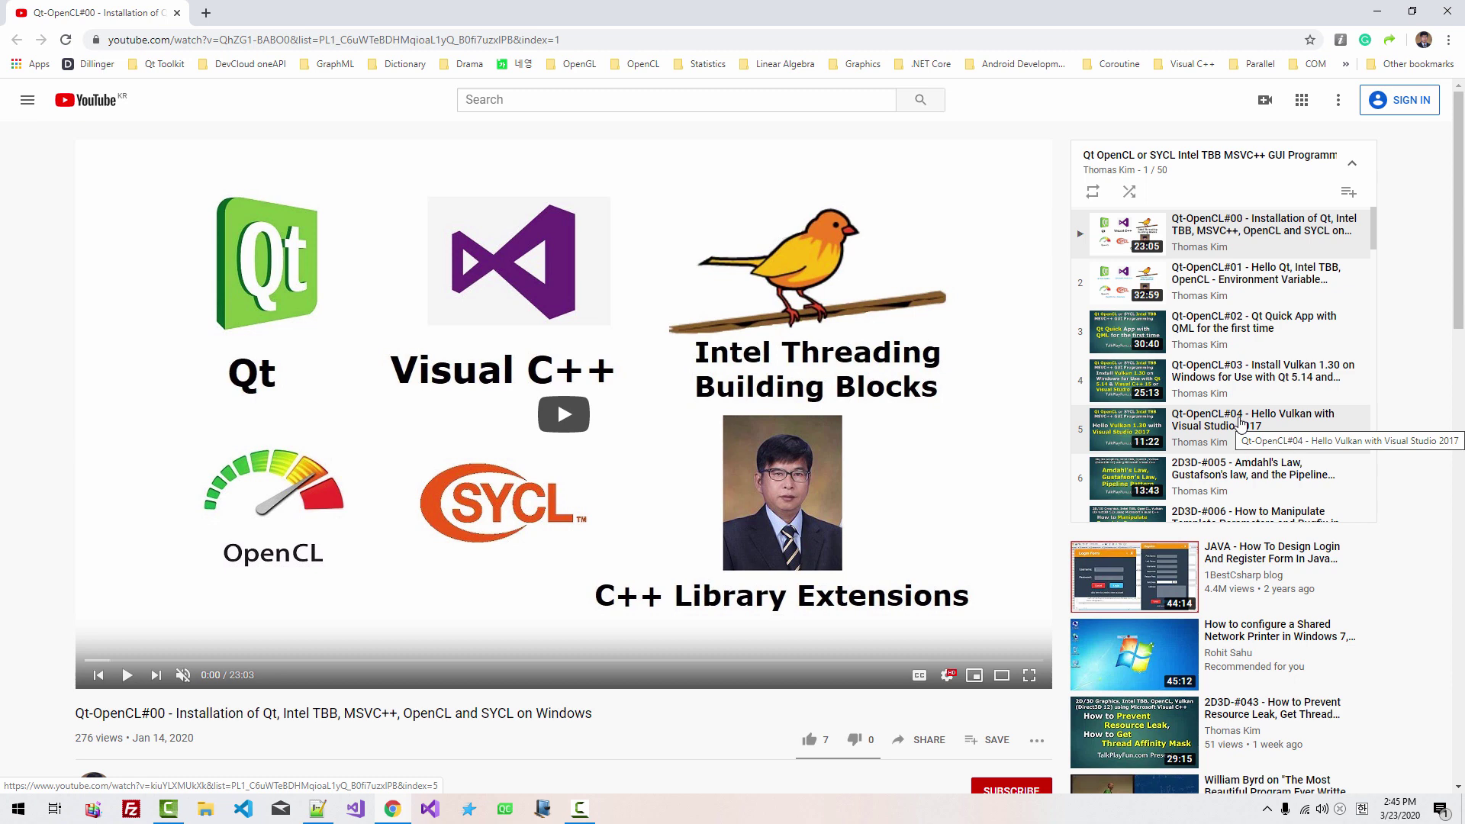
- Return to the notes in Notepad++ and open the Microsoft download link for Visual C++ Redistributable for Visual Studio 2015
key(alt+Tab)
scroll(120, 412, up, 3)
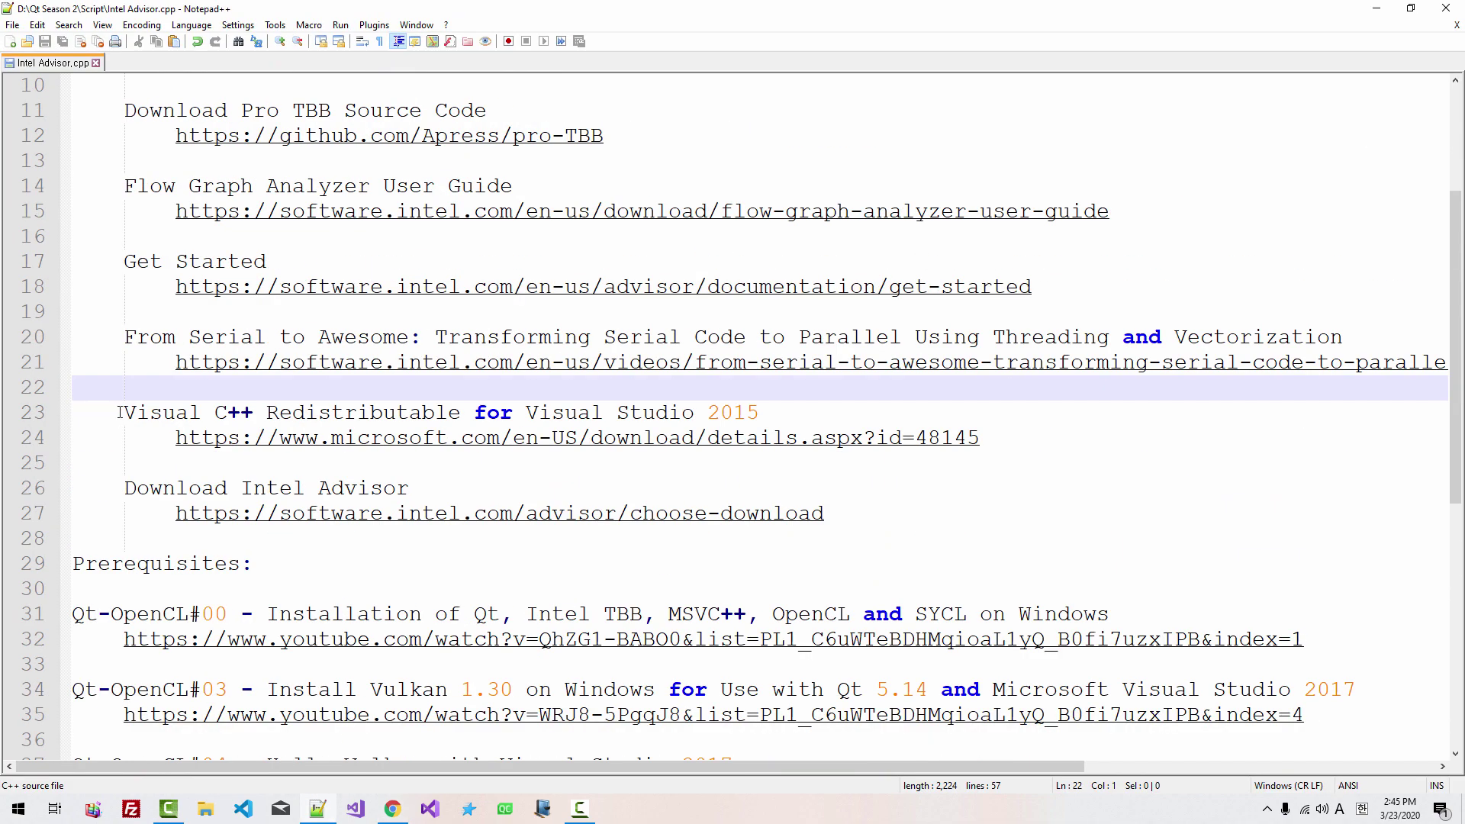
drag(120, 412, 766, 417)
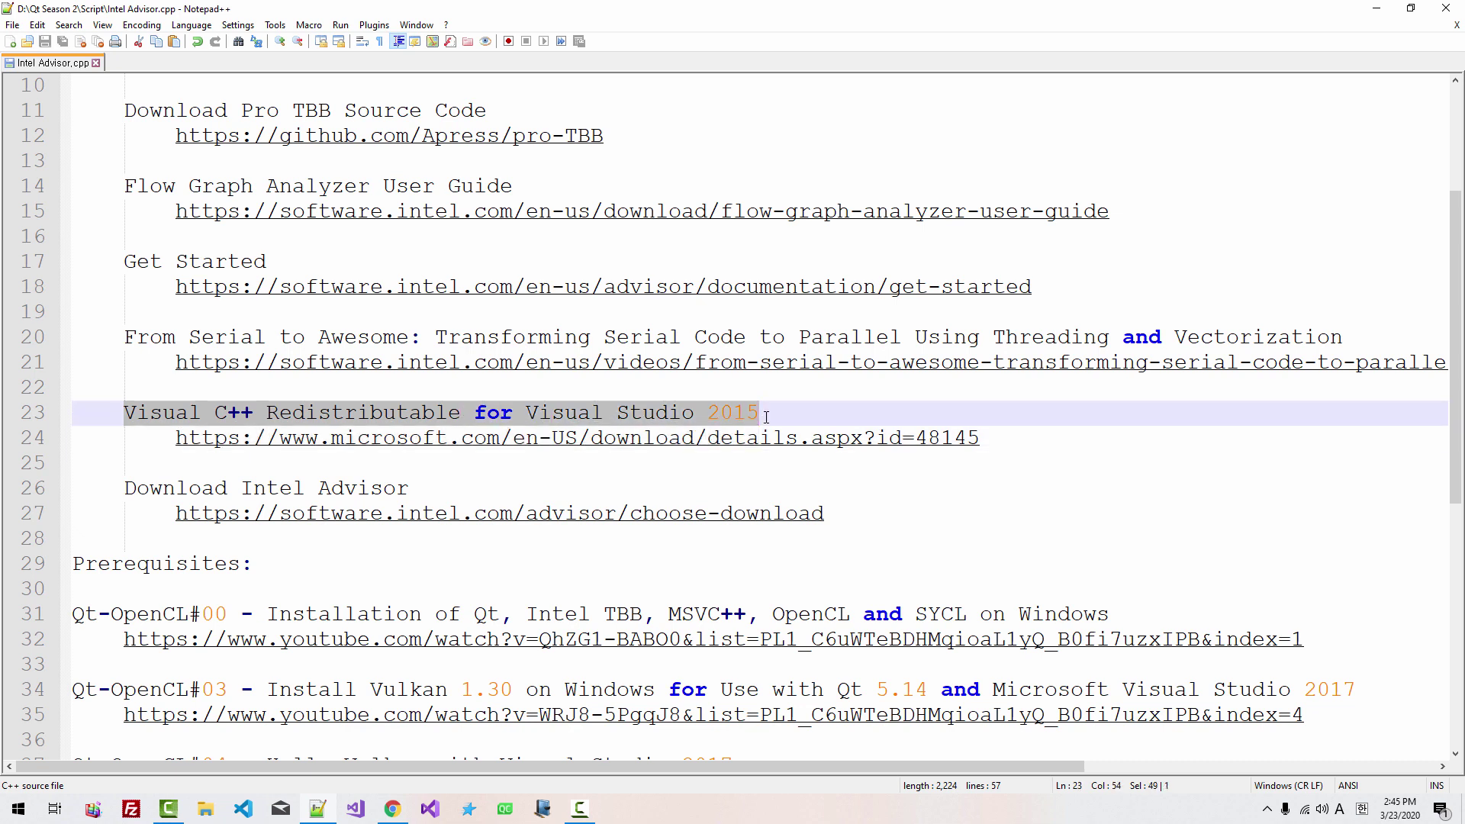
click(766, 417)
drag(214, 412, 775, 417)
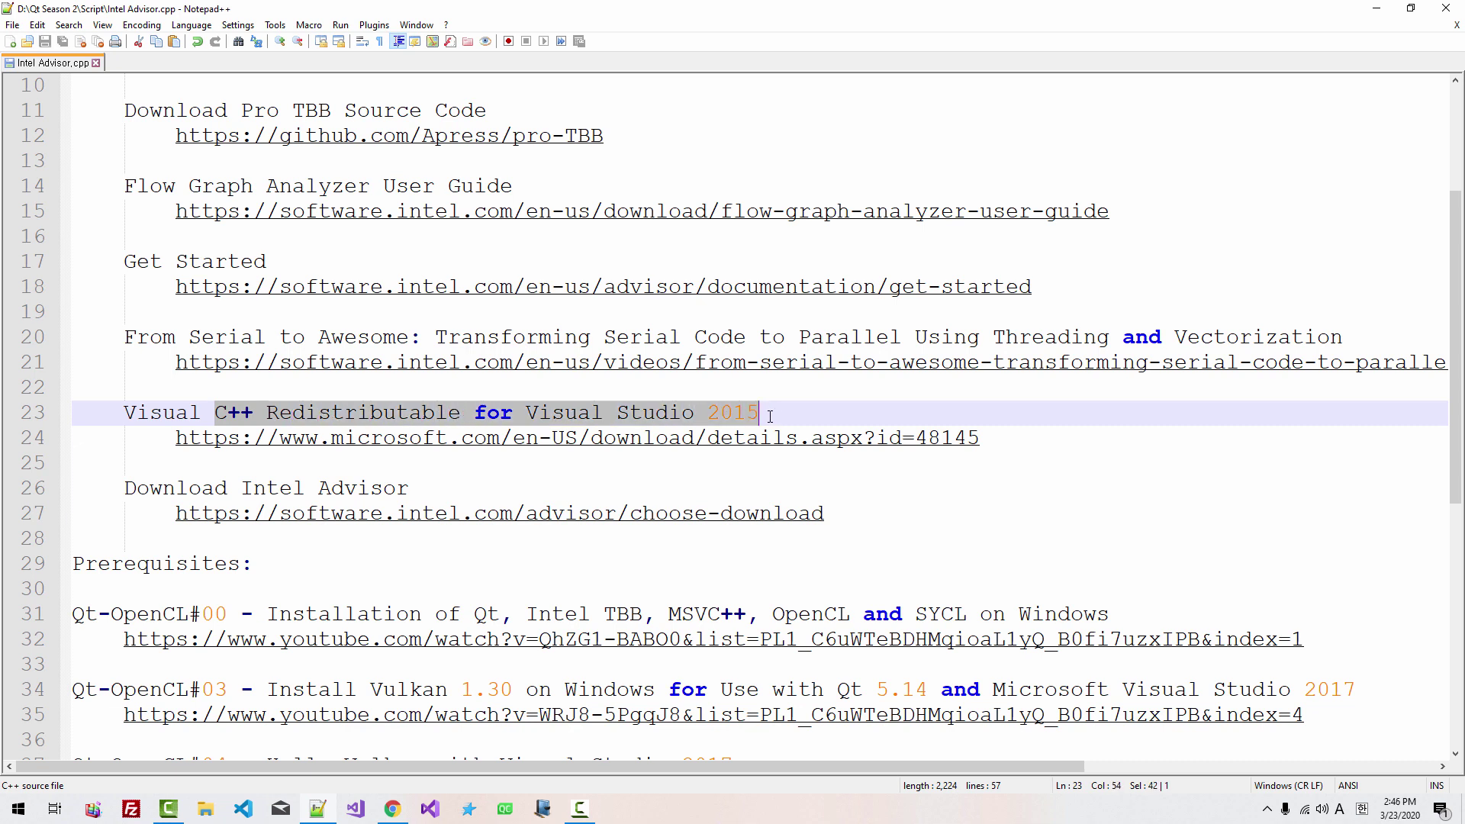
double_click(646, 441)
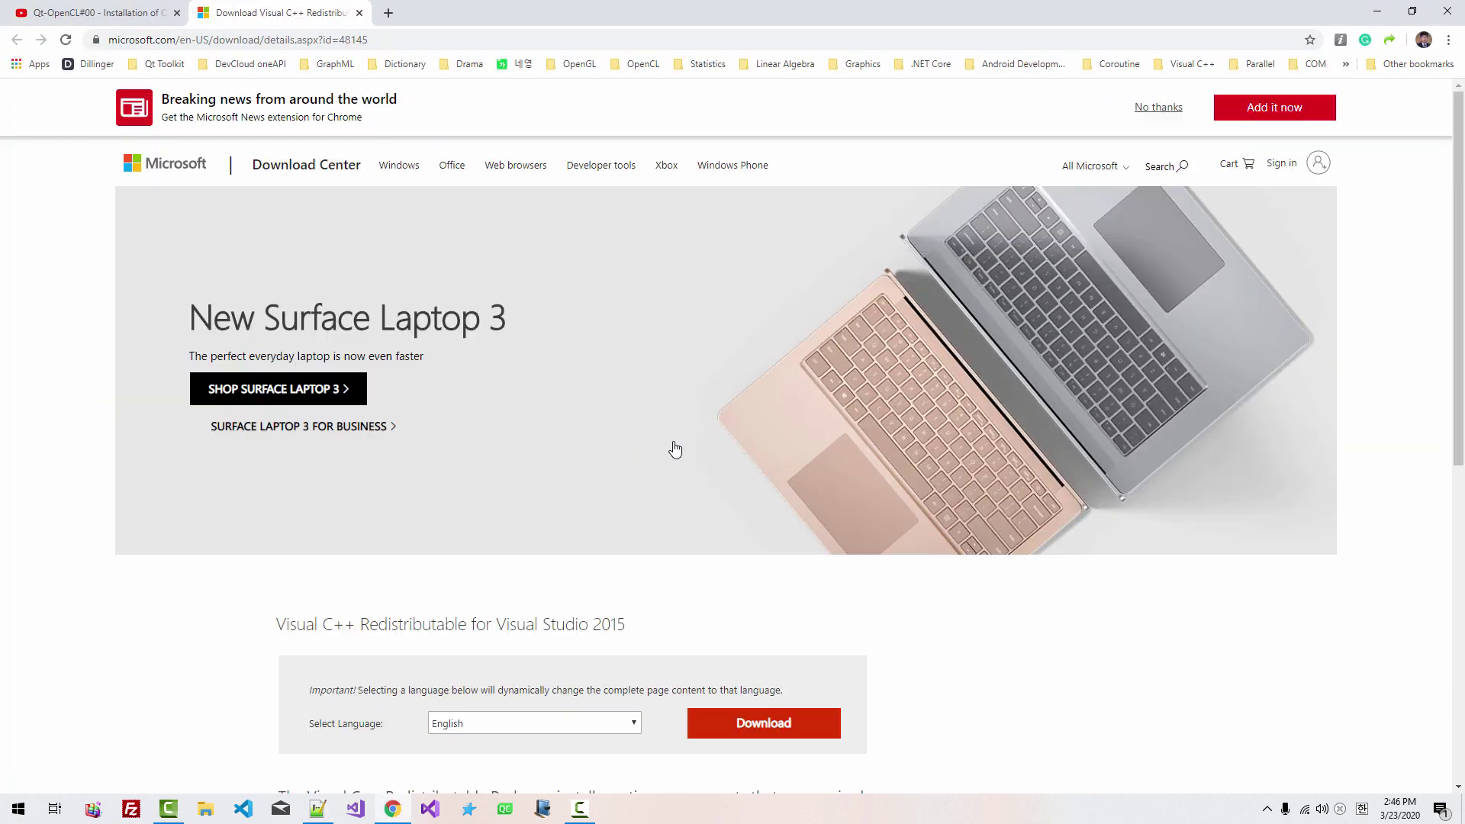
- Open the redistributable's English download choices and select both vc_redist.x64.exe and vc_redist.x86.exe
scroll(672, 446, down, 2)
scroll(674, 448, down, 1)
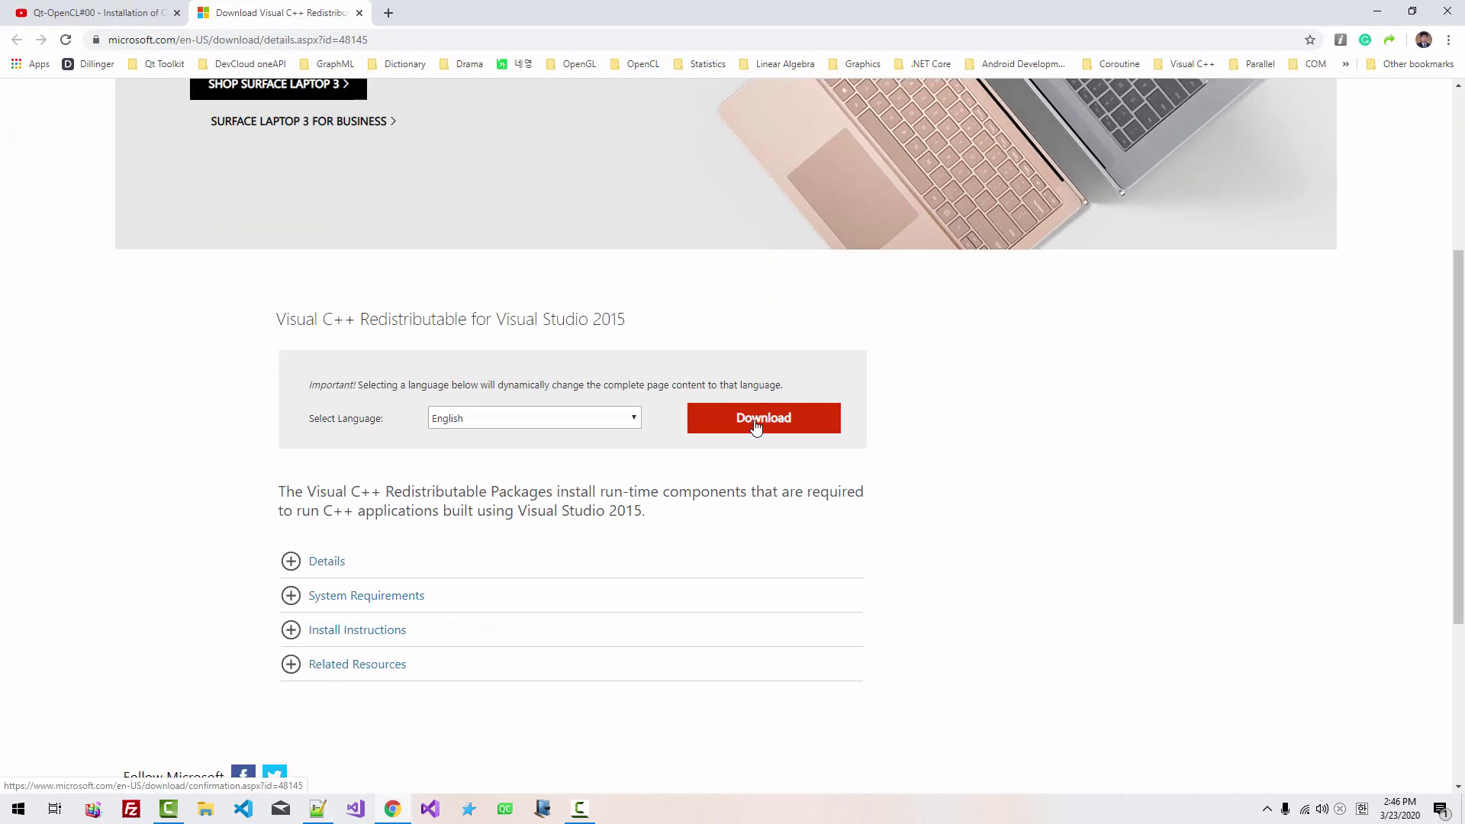
click(756, 422)
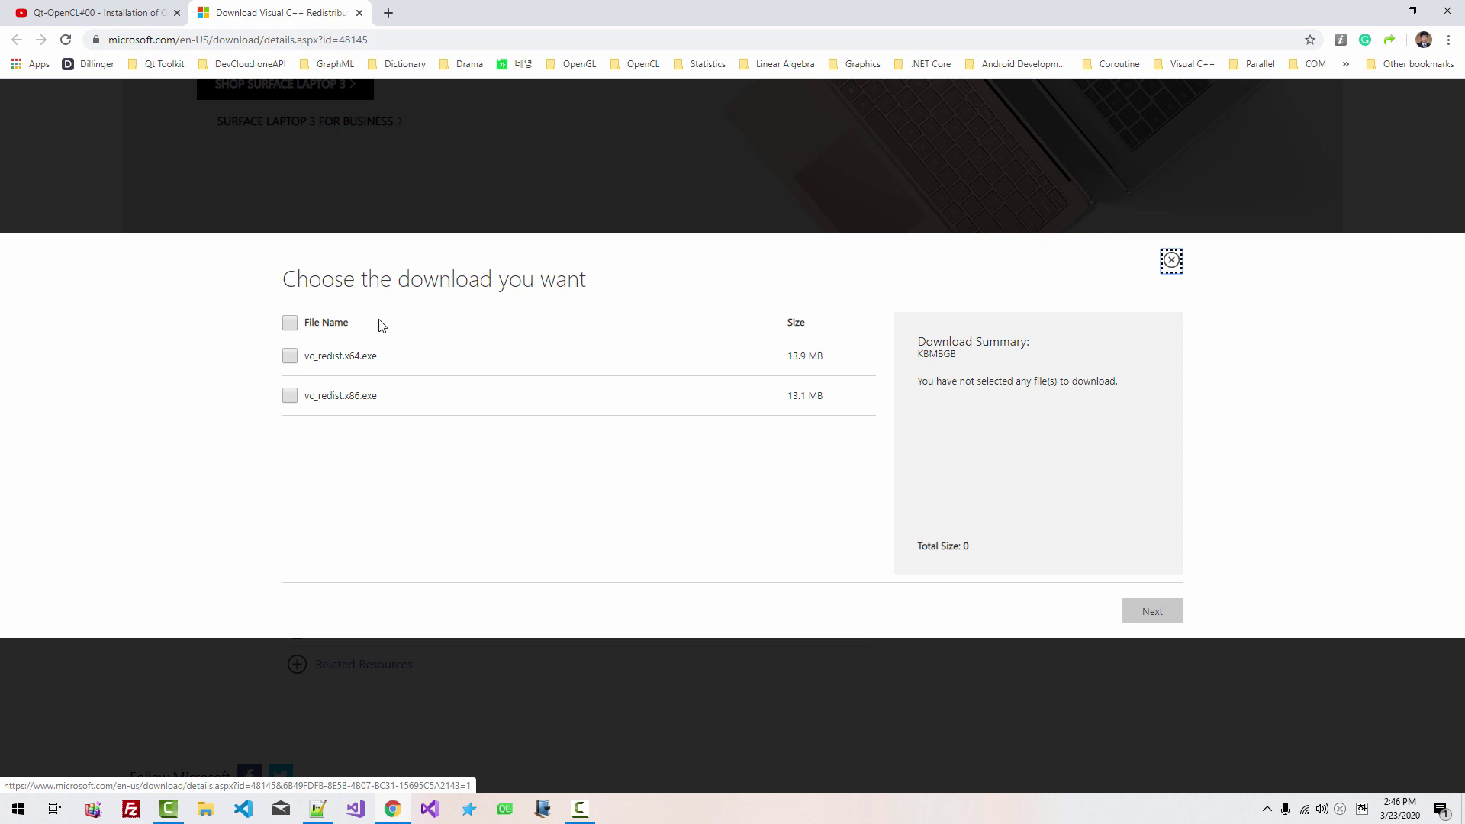
click(290, 356)
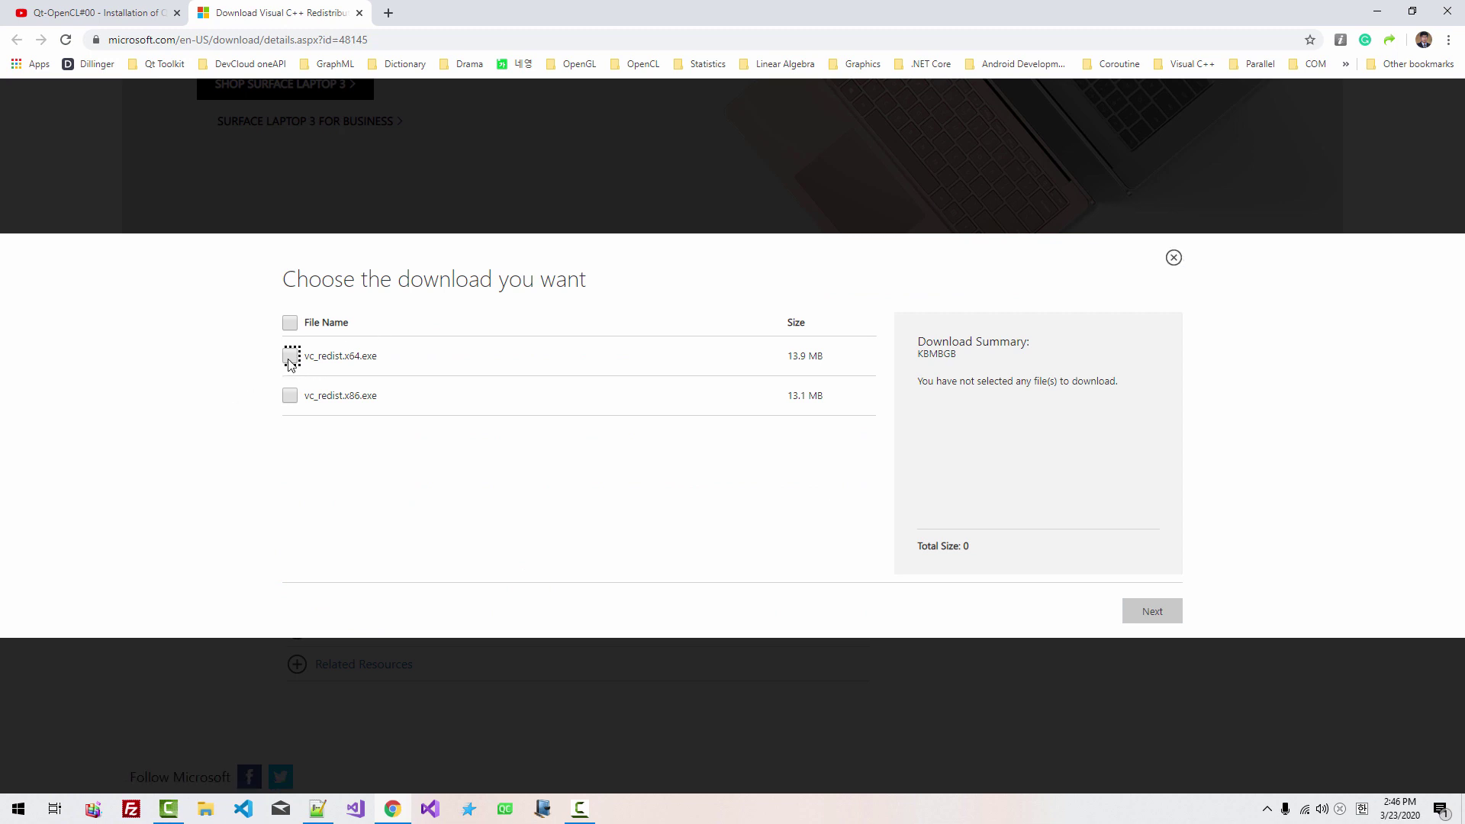
click(290, 357)
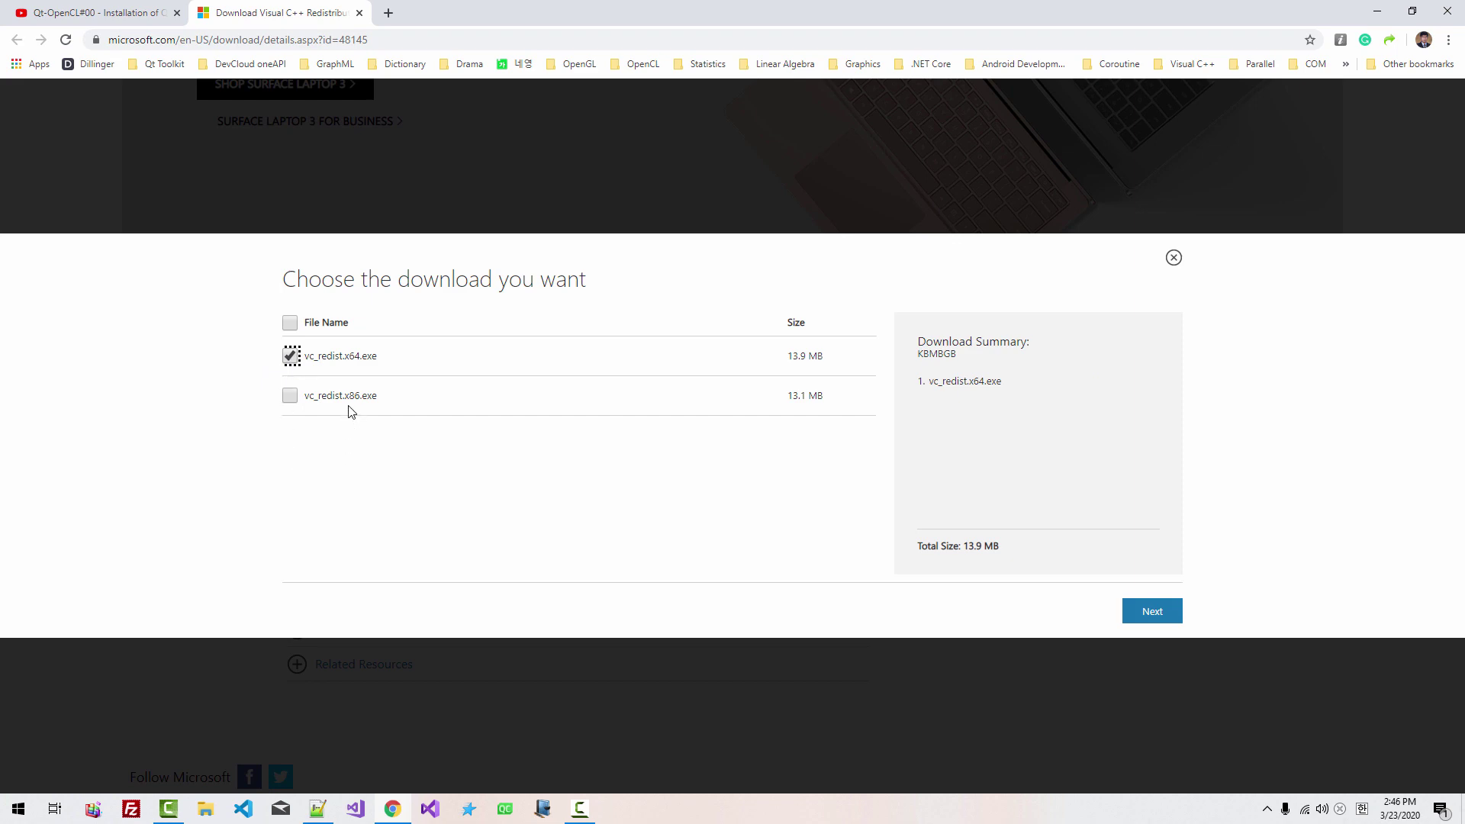
click(289, 399)
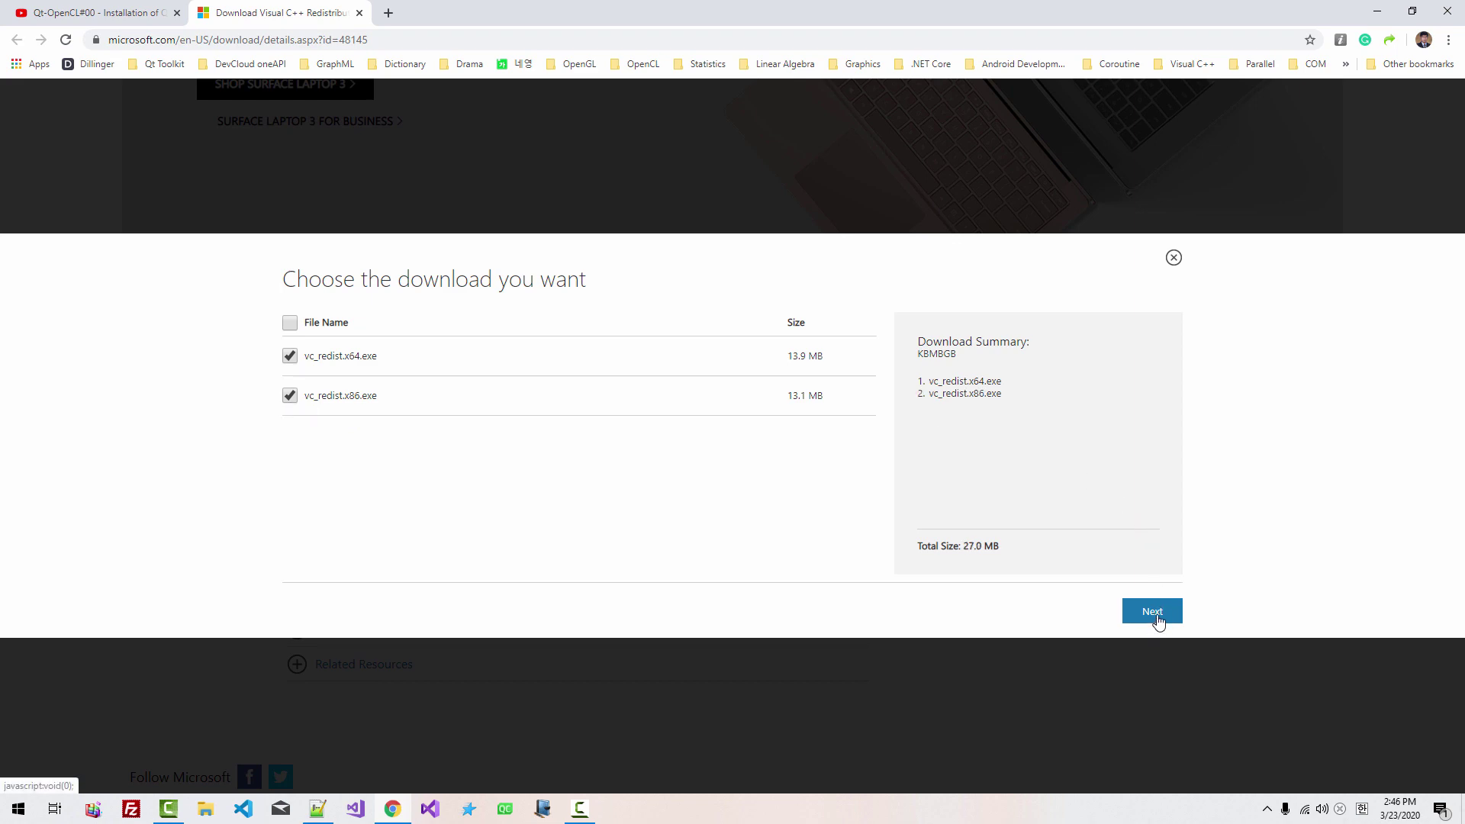
triple_click(984, 394)
click(980, 435)
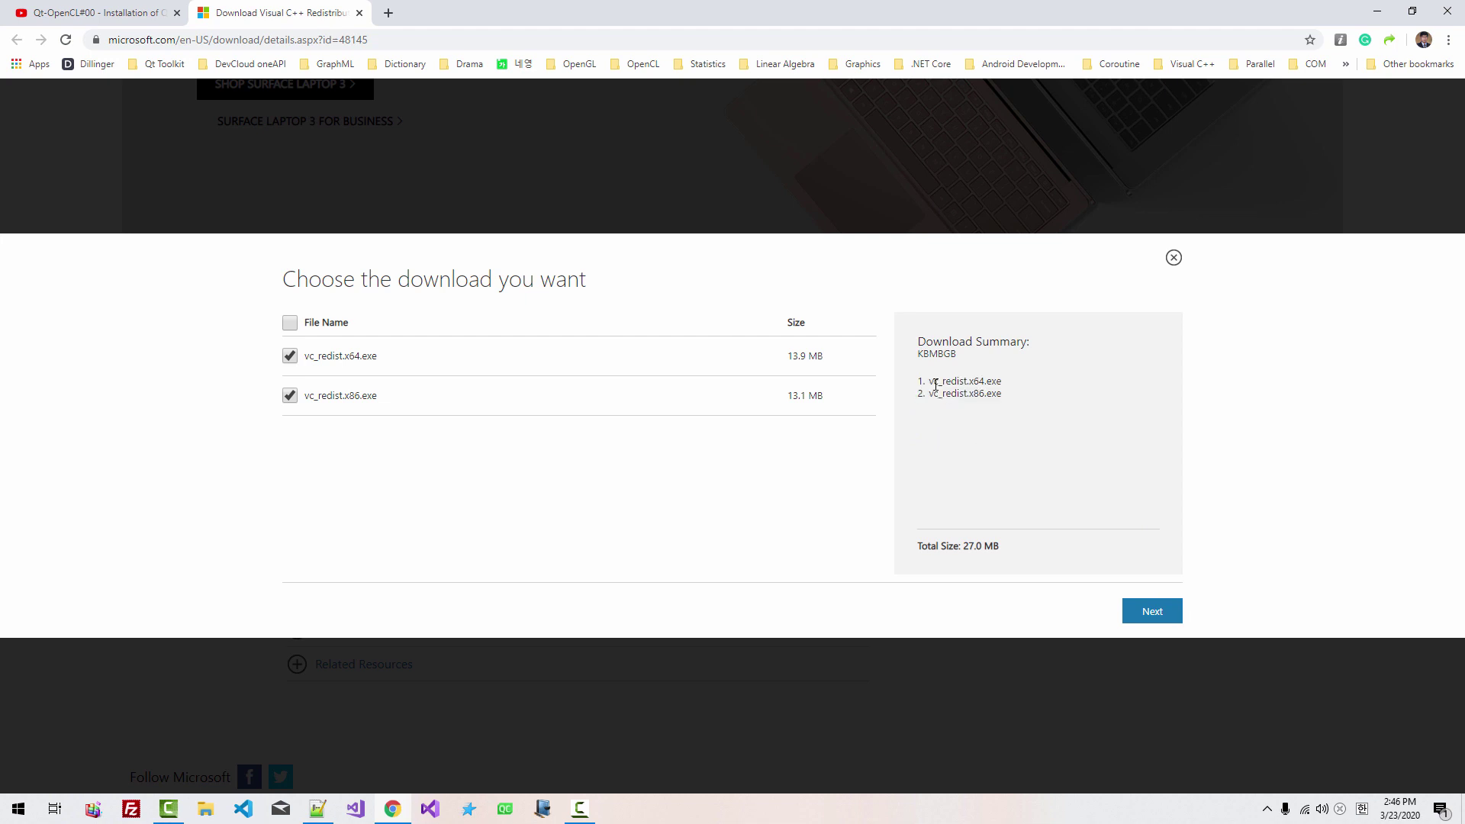
drag(930, 381, 1037, 403)
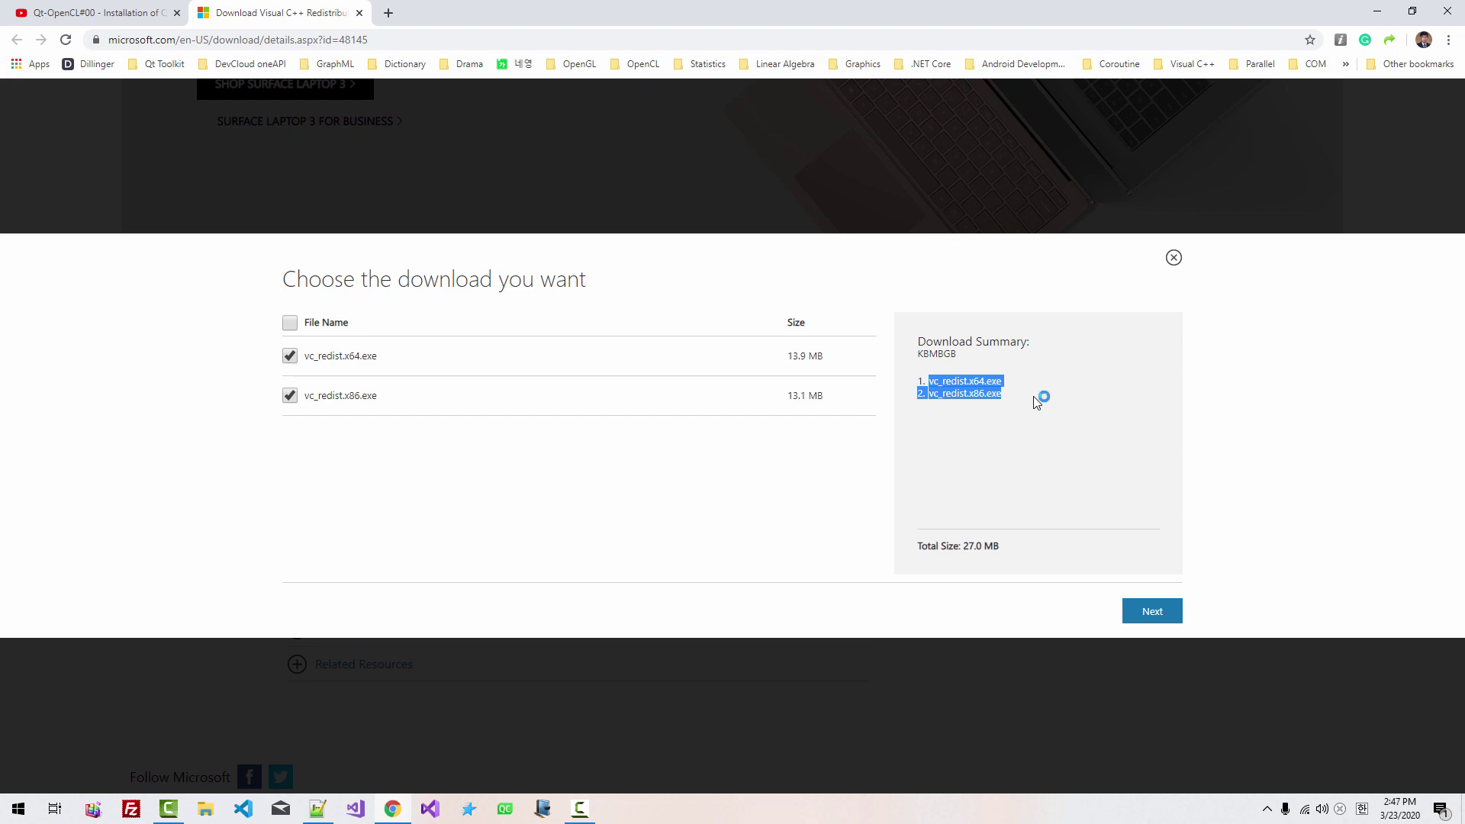
drag(918, 381, 1018, 406)
- Switch back to Notepad++ and open the Download Intel Advisor link from the notes
key(alt+Tab)
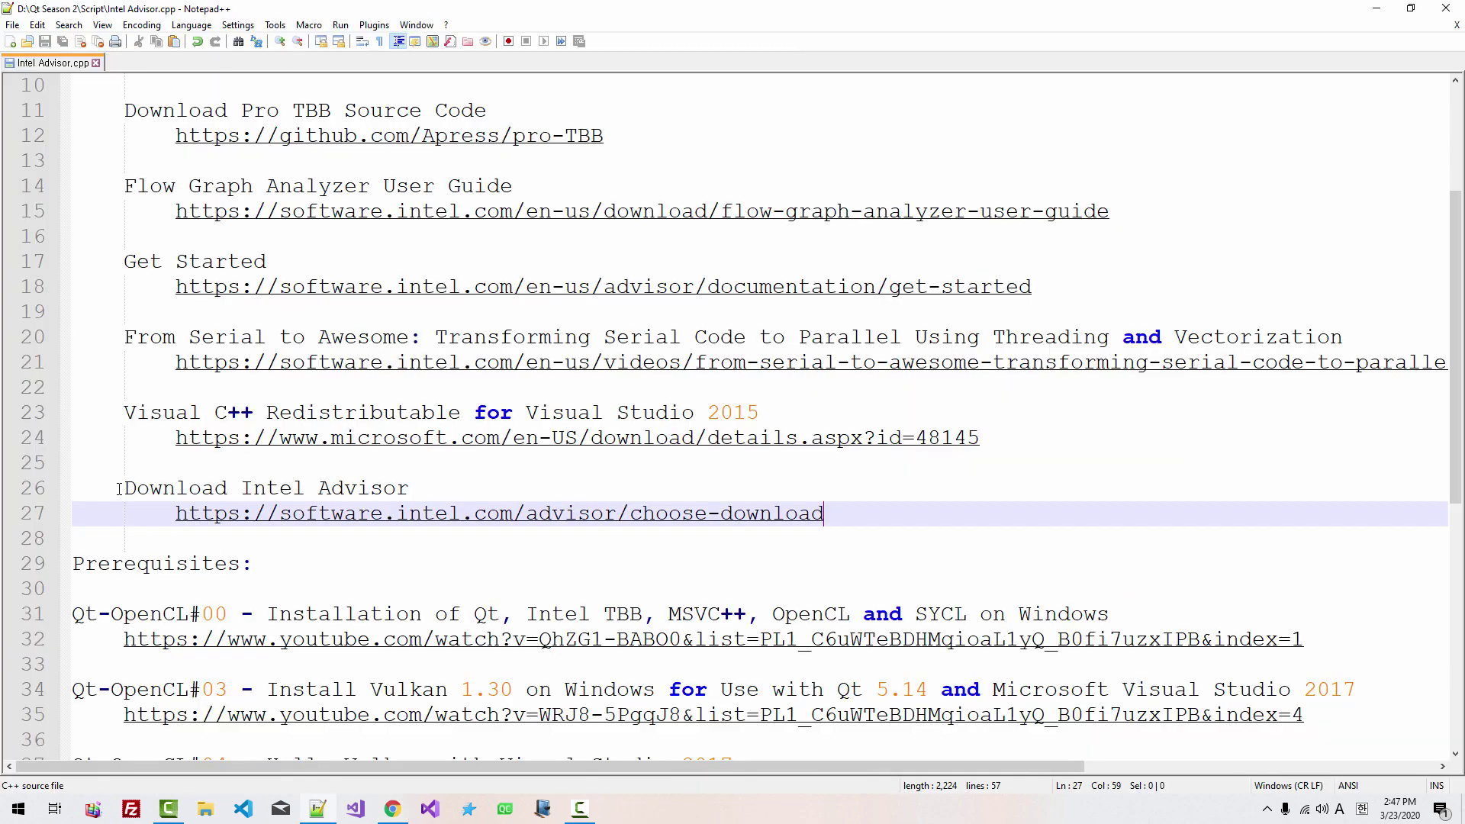
drag(122, 489, 424, 493)
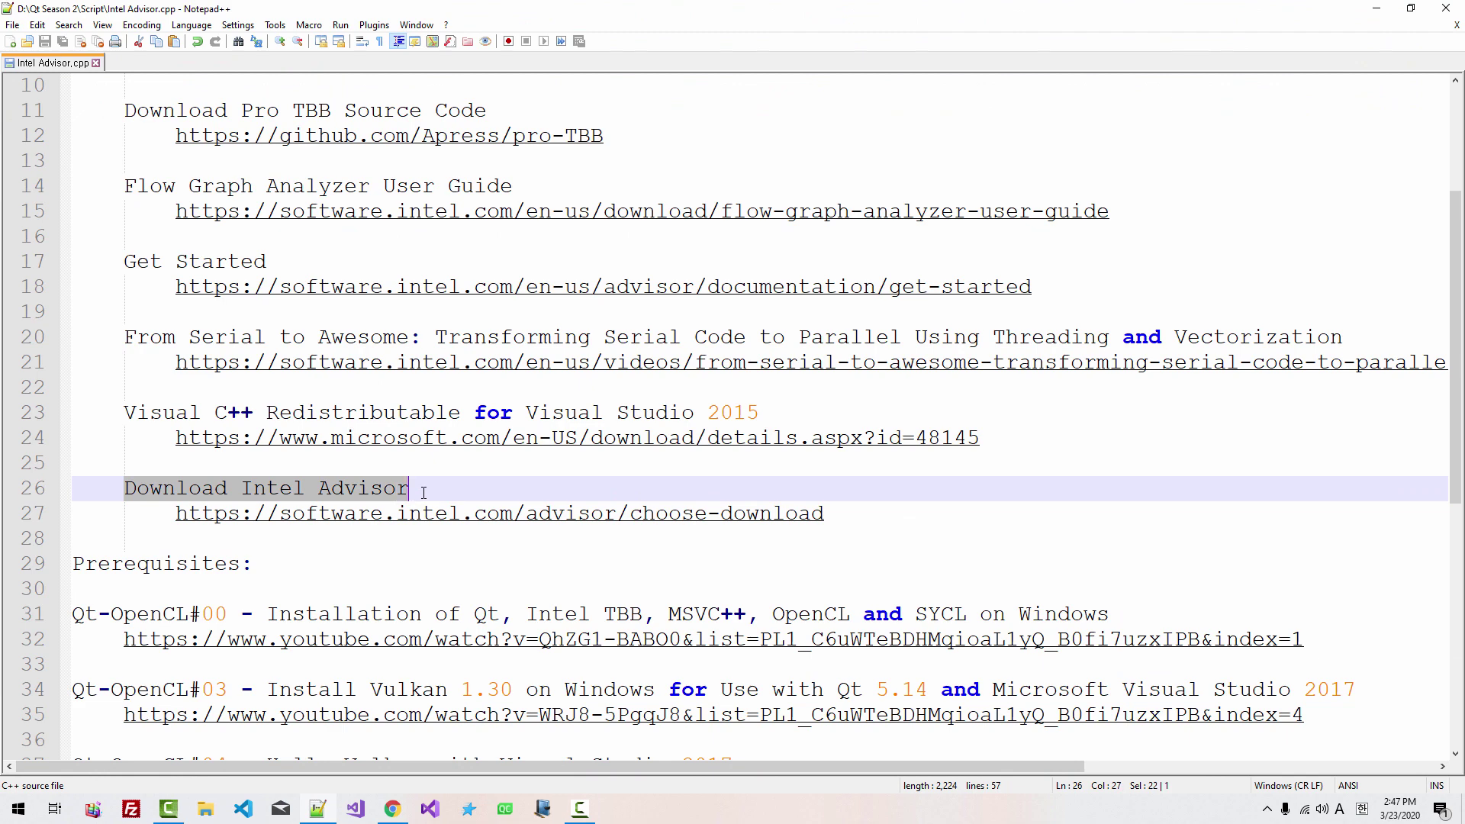
double_click(426, 522)
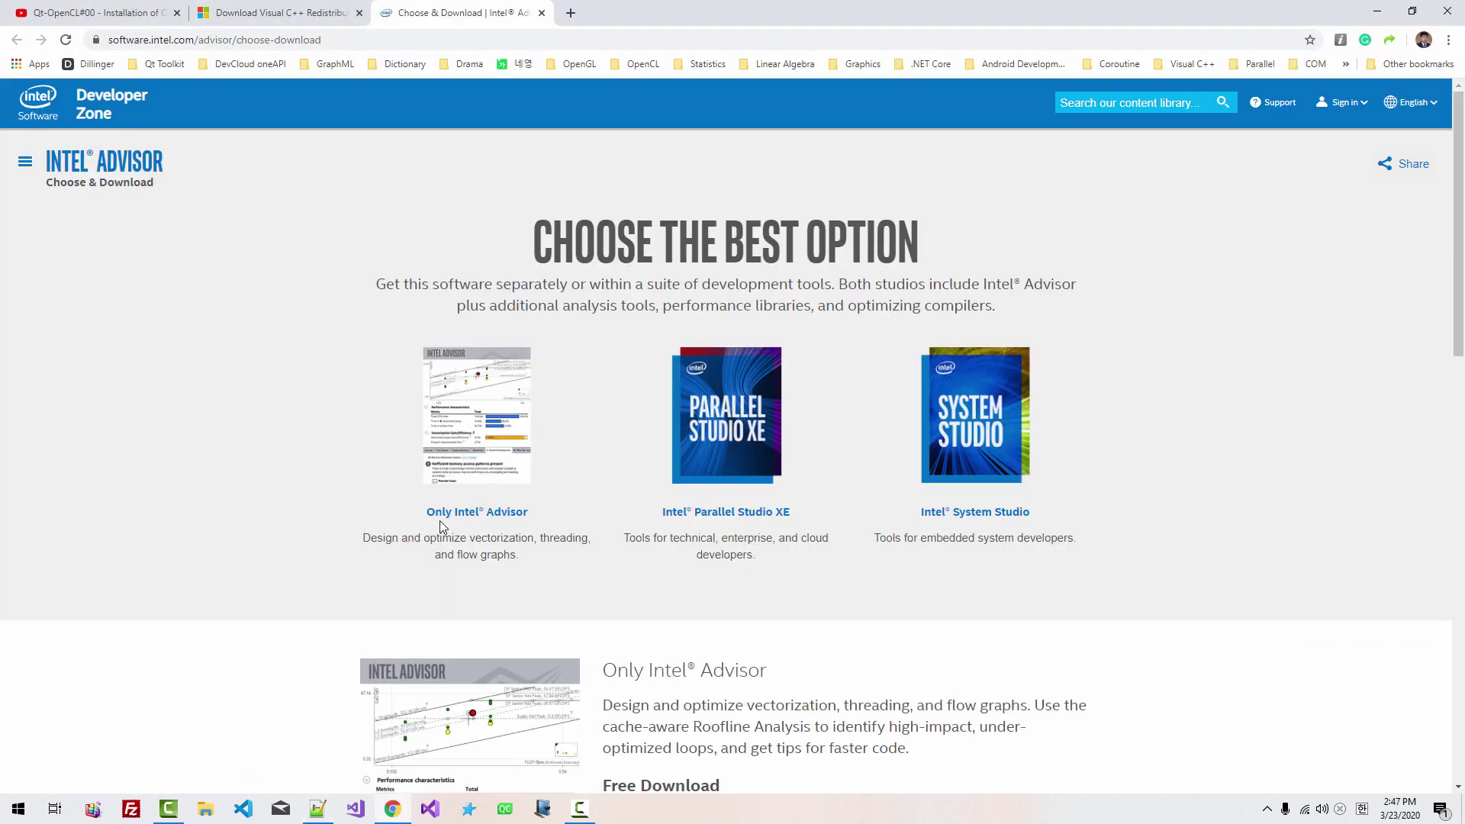
- Choose the Only Intel Advisor option, open its free download page and review the registration form's required fields
click(474, 429)
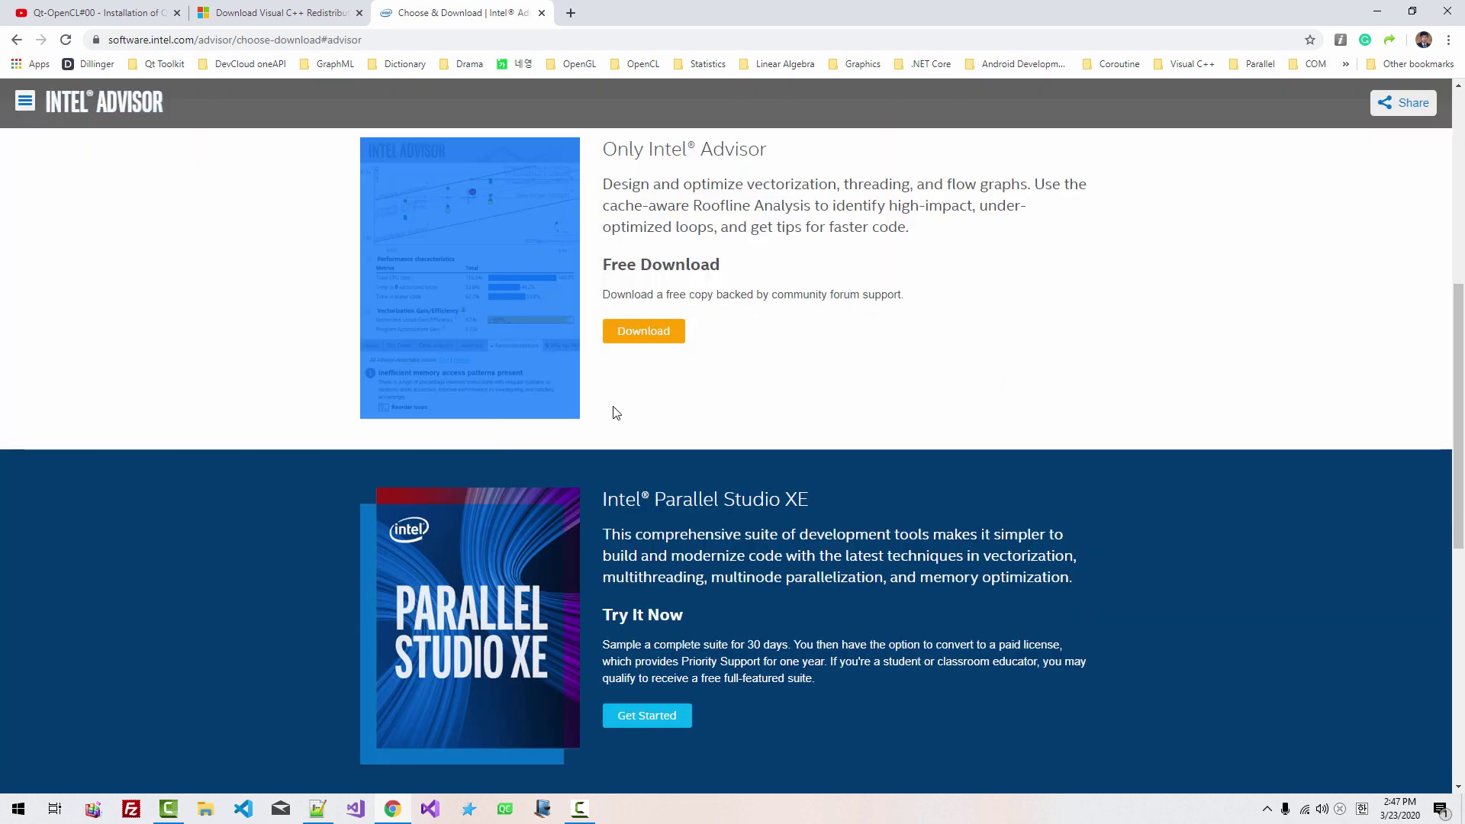
click(654, 341)
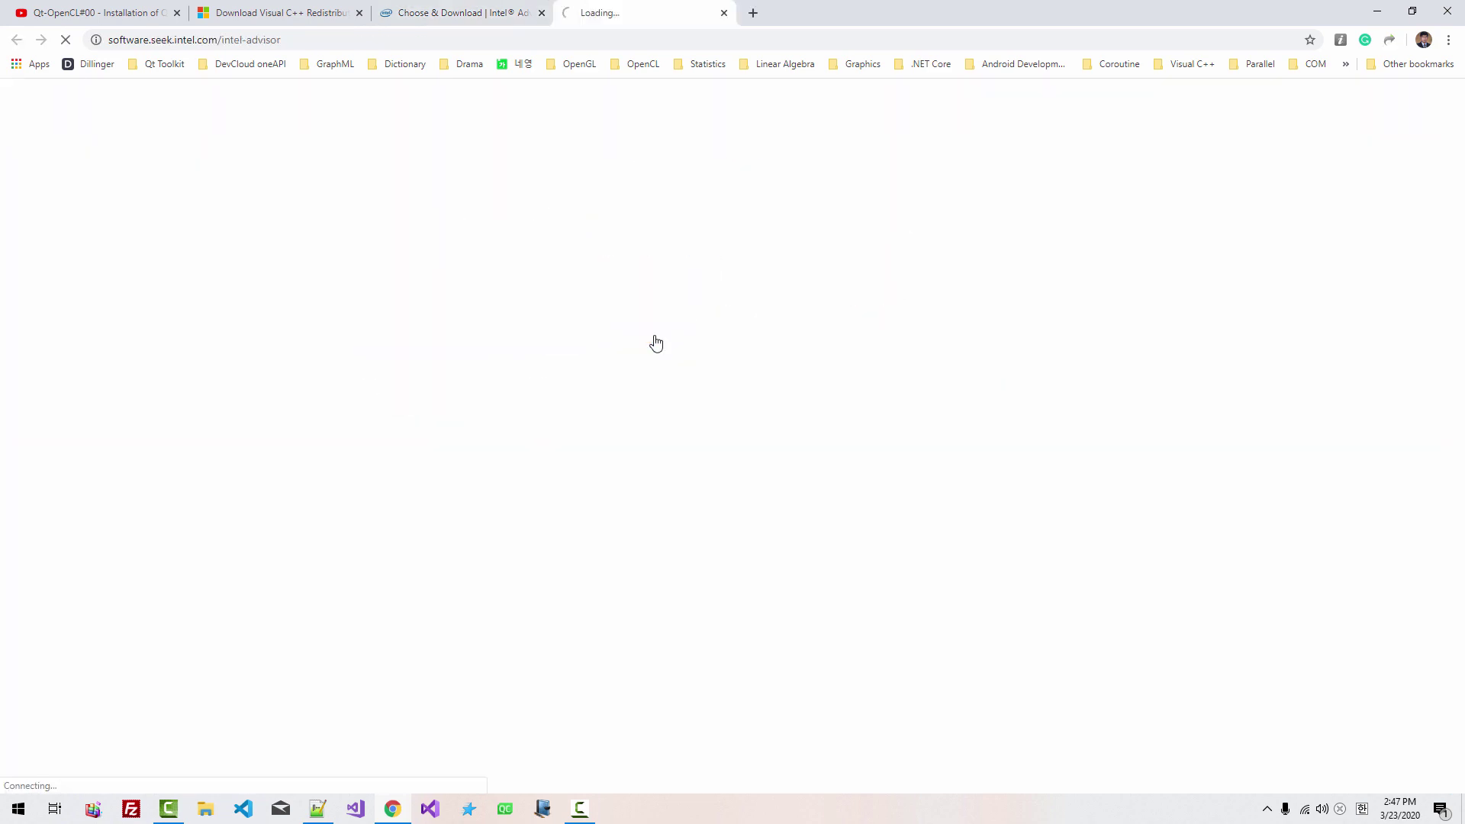
drag(766, 198, 821, 523)
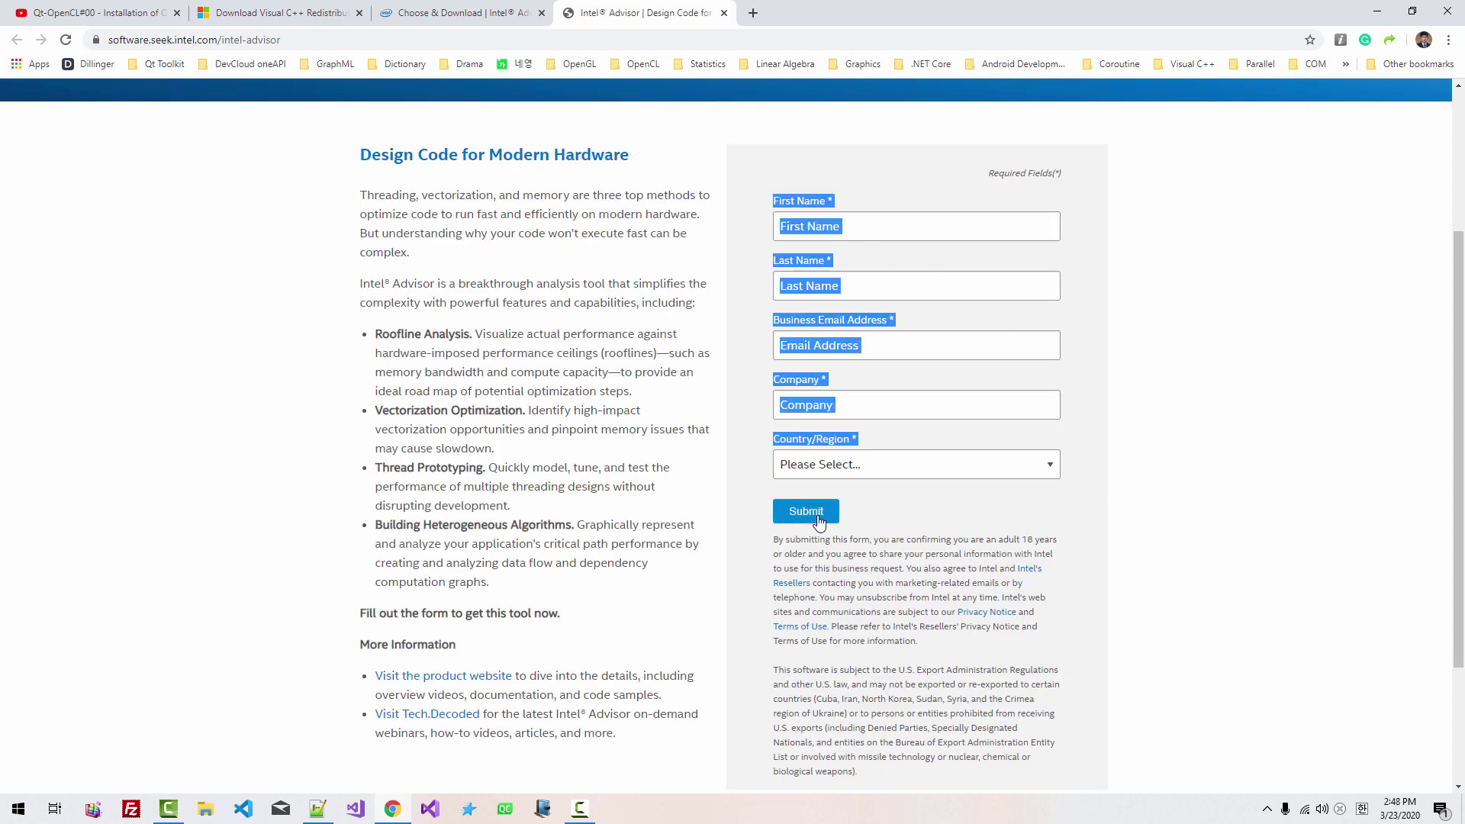
- Run Advisor_2020_setup.exe from the Downloads folder in File Explorer and extract the package to the default folder
key(super+e)
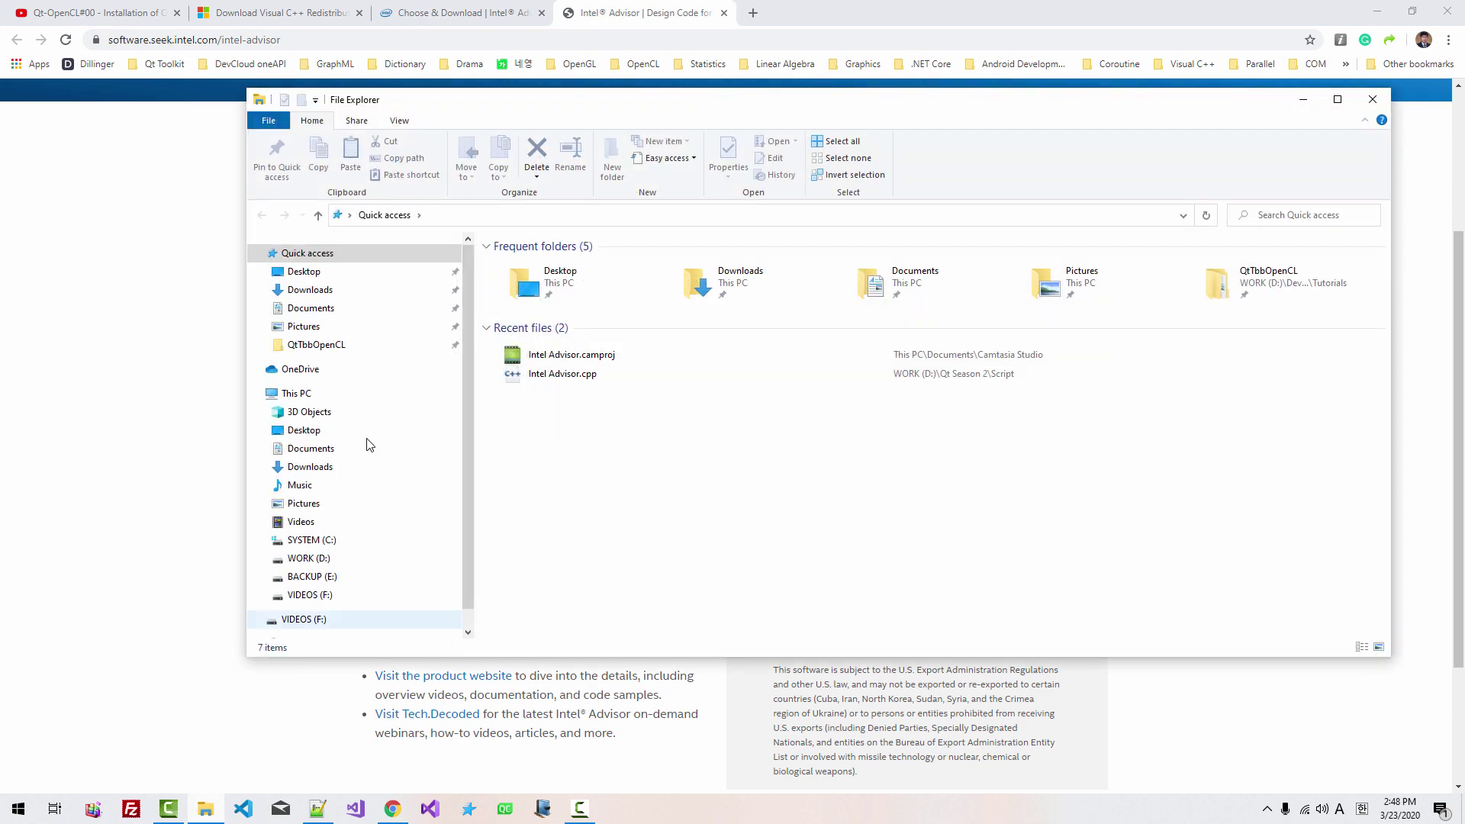
click(324, 292)
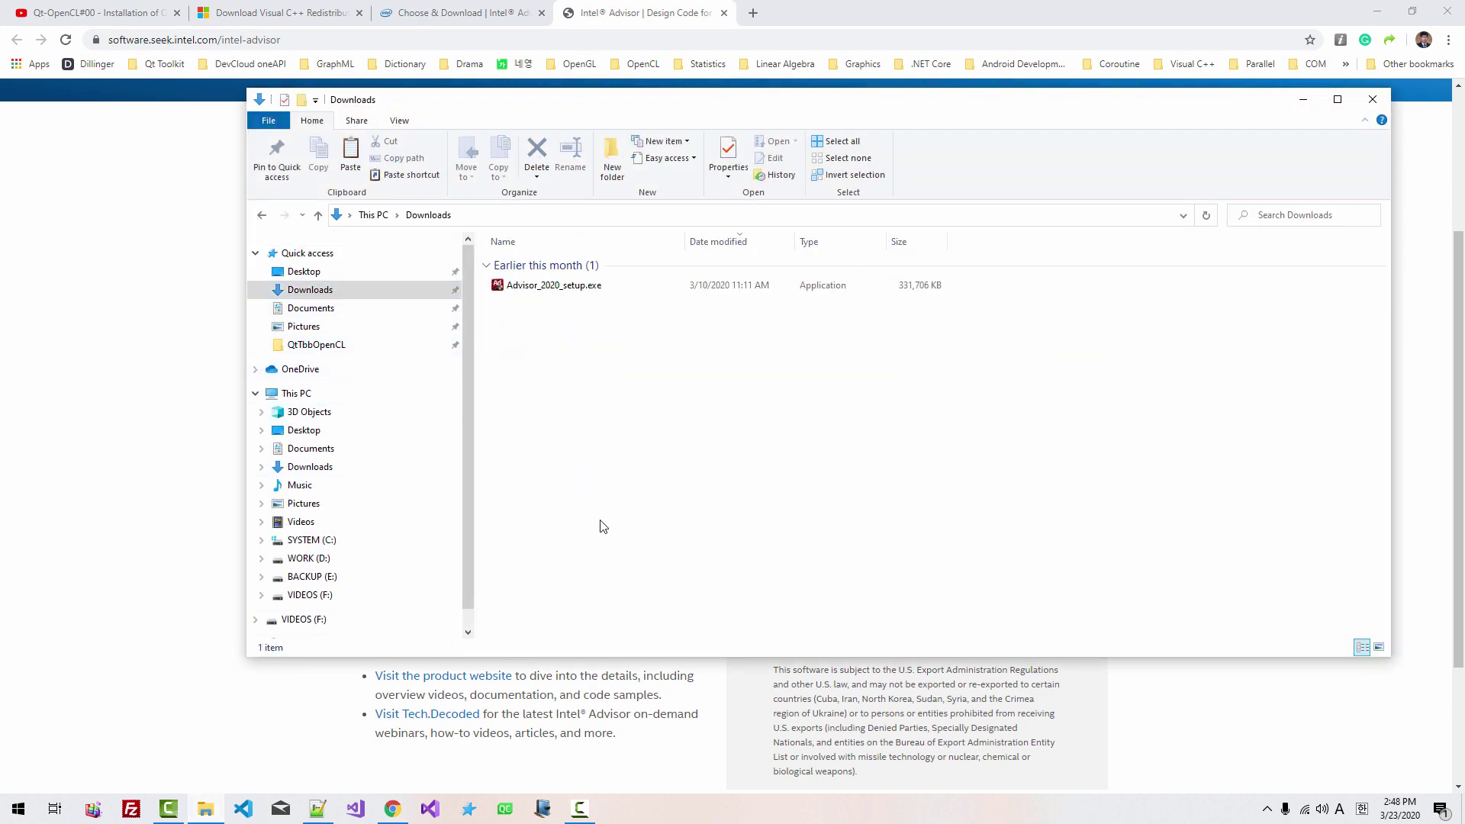
click(552, 290)
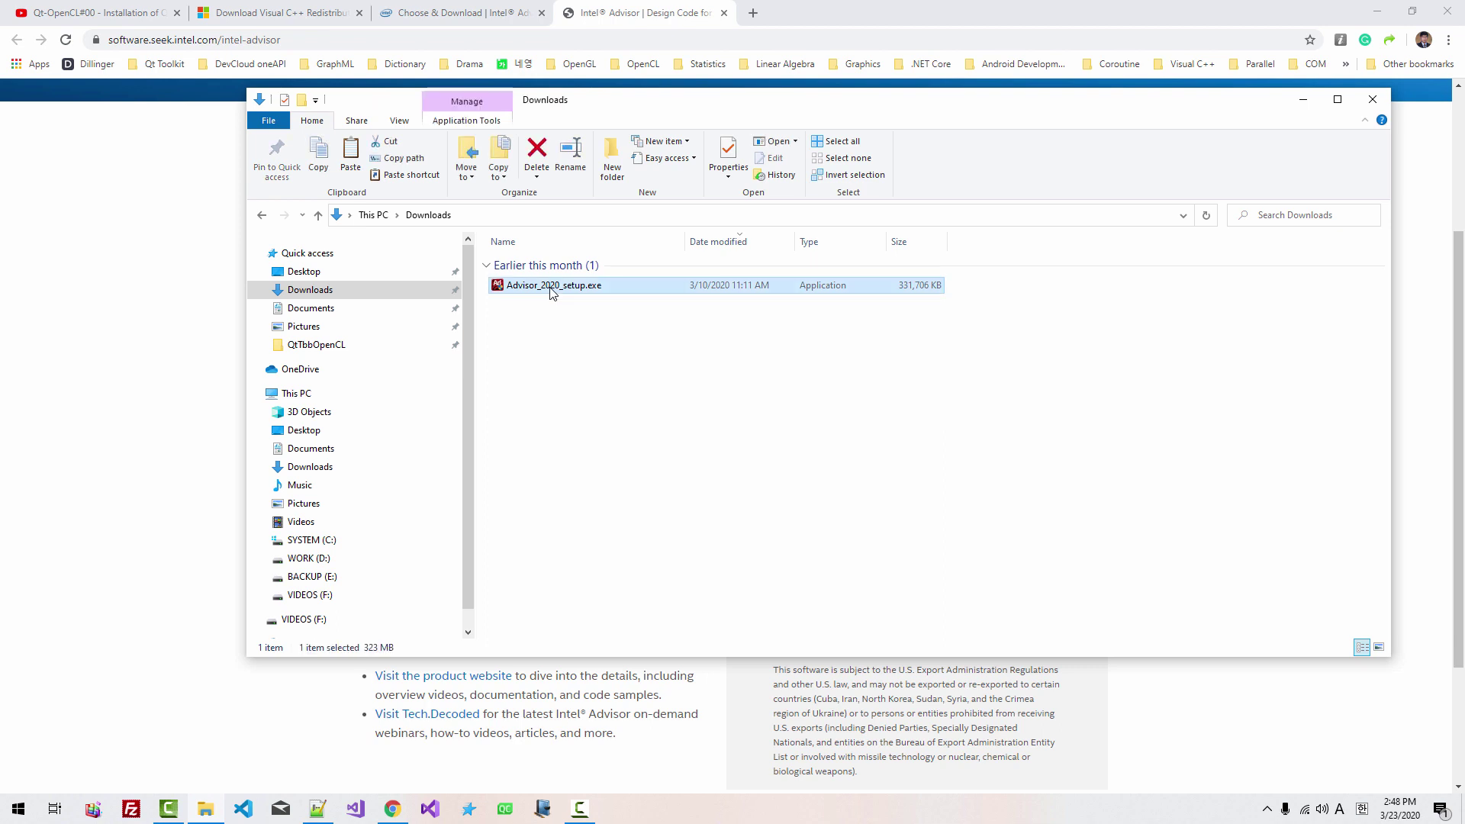
double_click(552, 293)
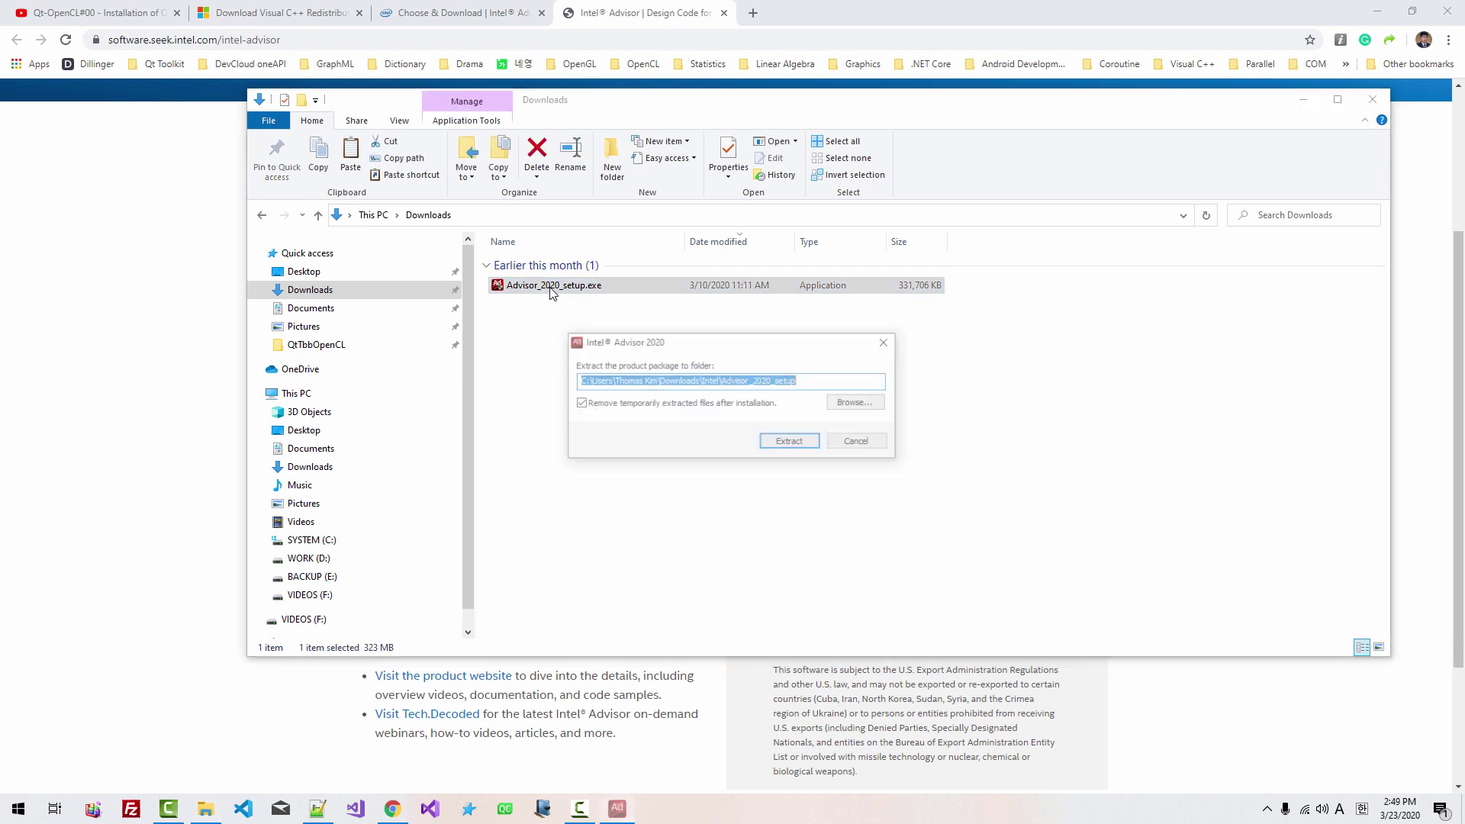
click(792, 444)
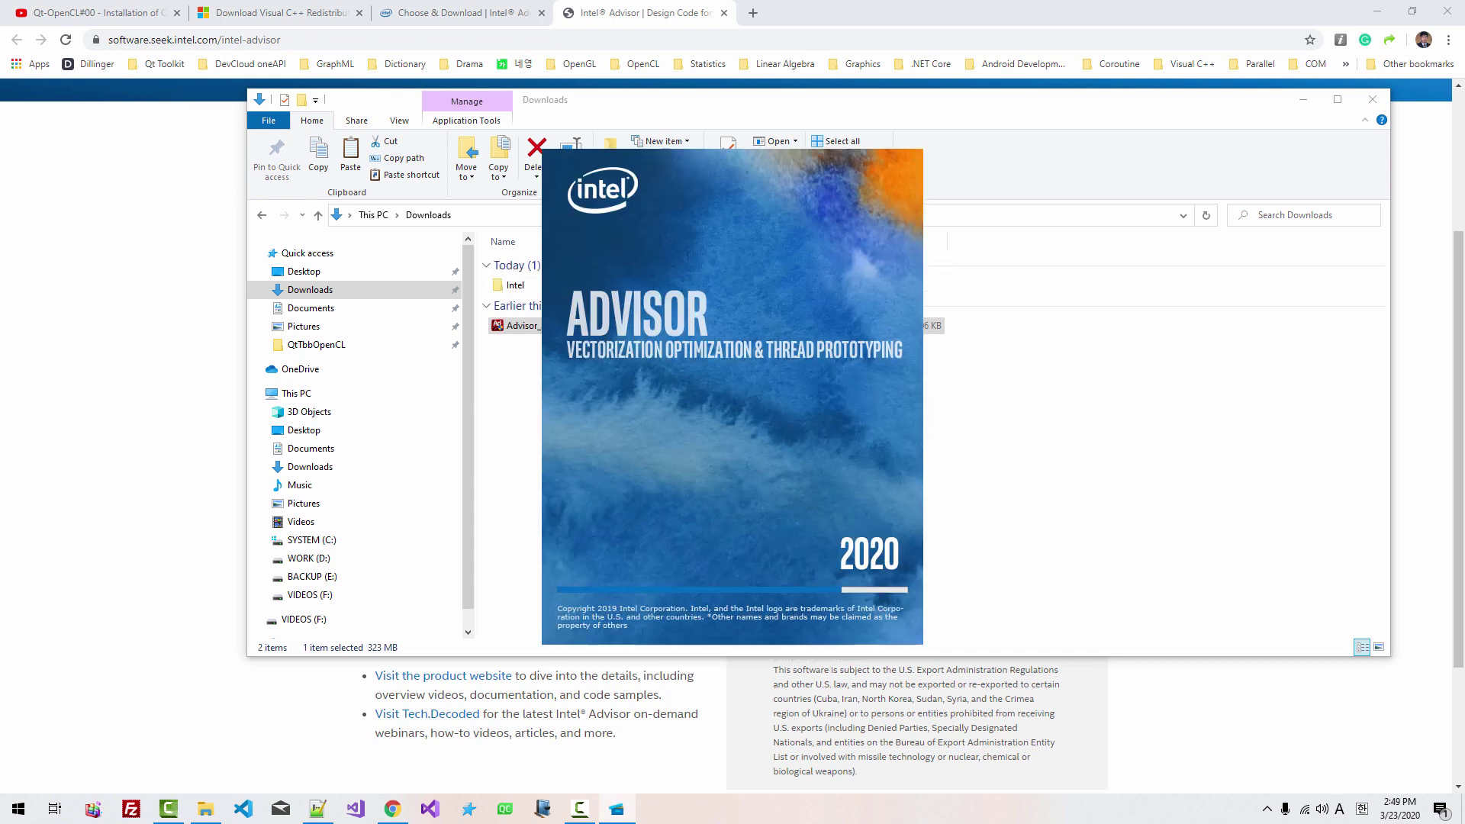
- Install Intel Advisor 2020 without consenting to information collection, integrating with all detected Visual Studio versions, and finish the setup
click(766, 595)
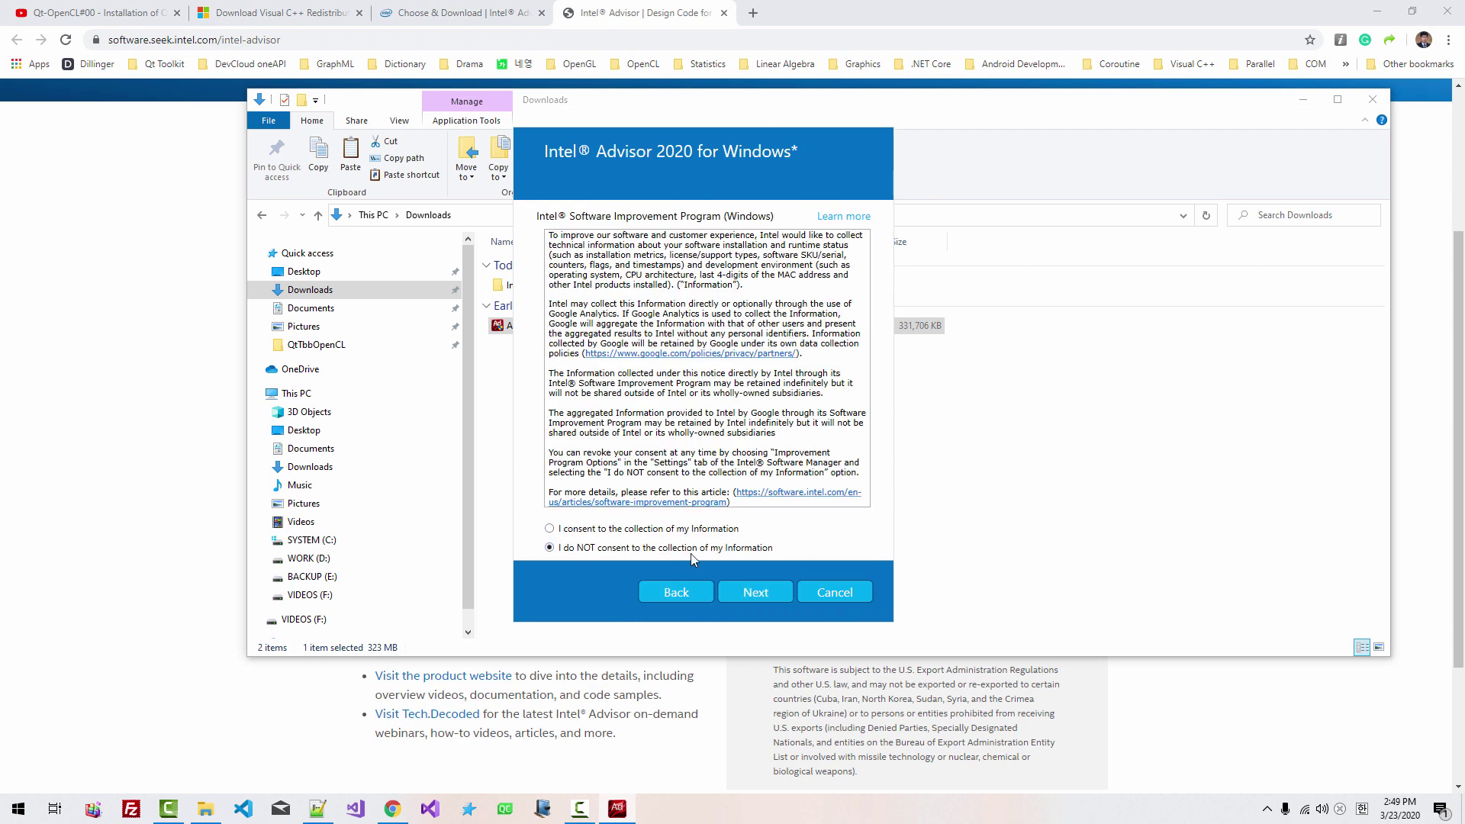
click(767, 594)
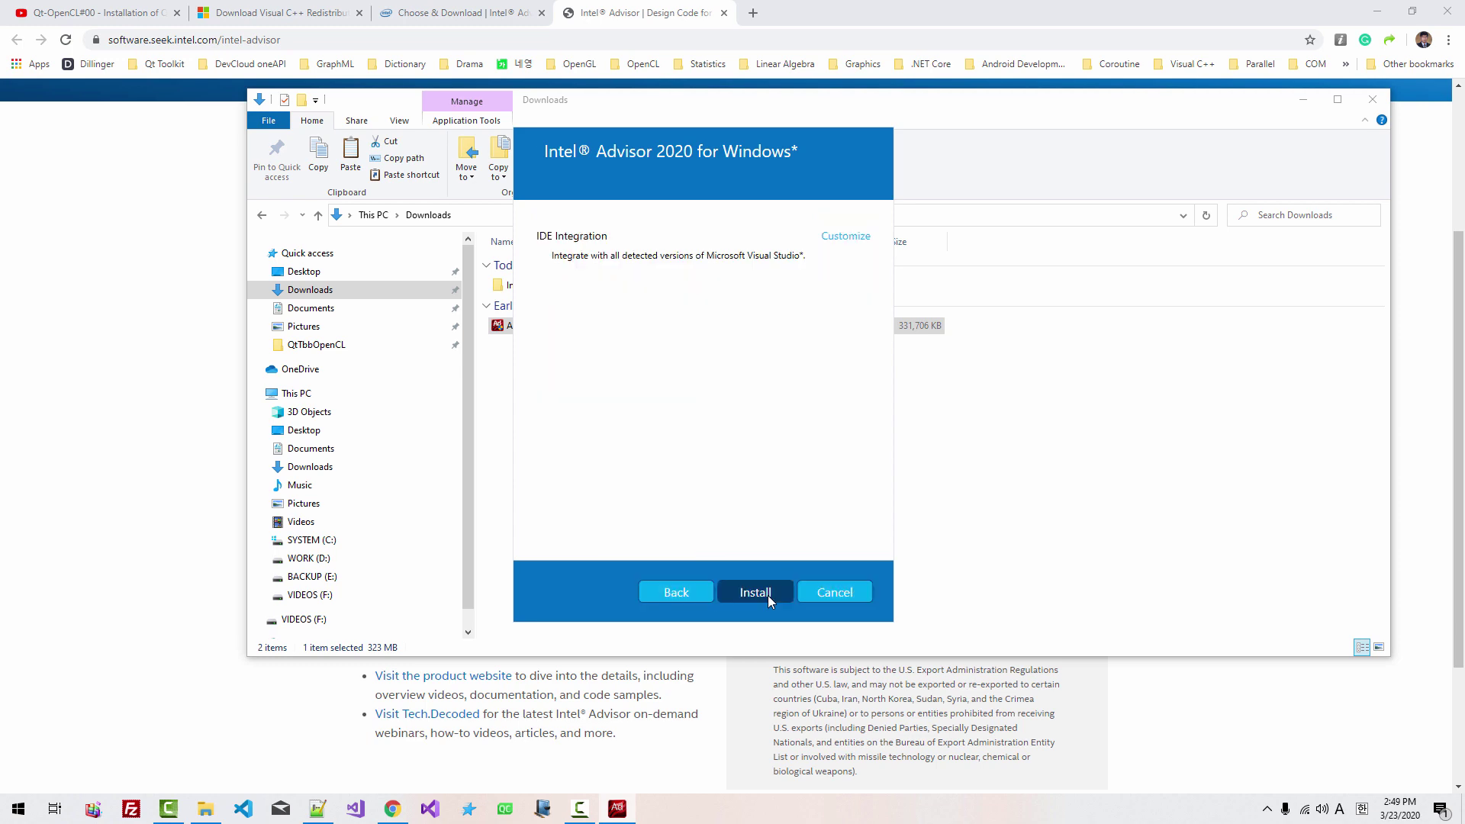
click(767, 595)
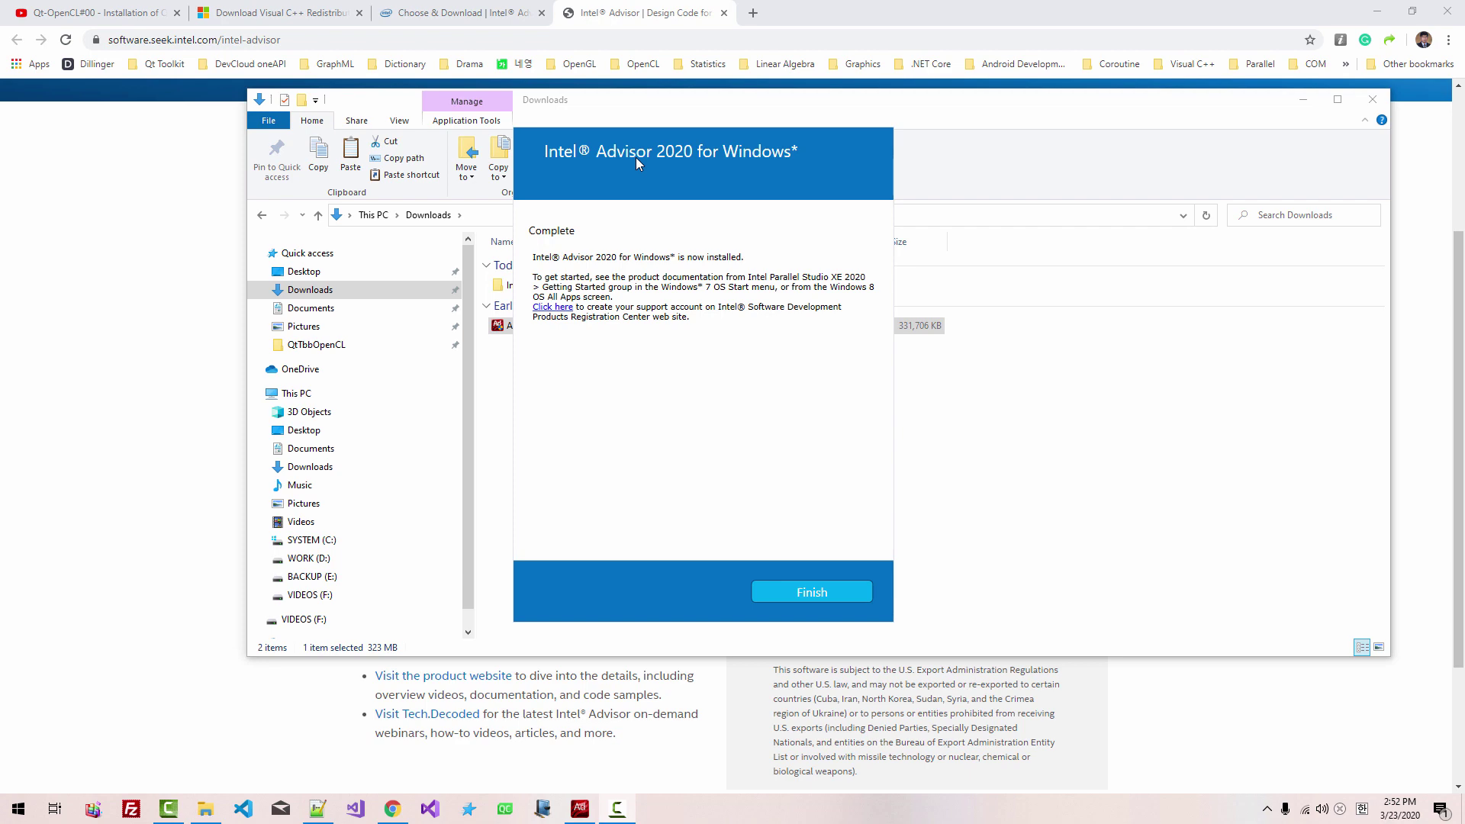
click(810, 593)
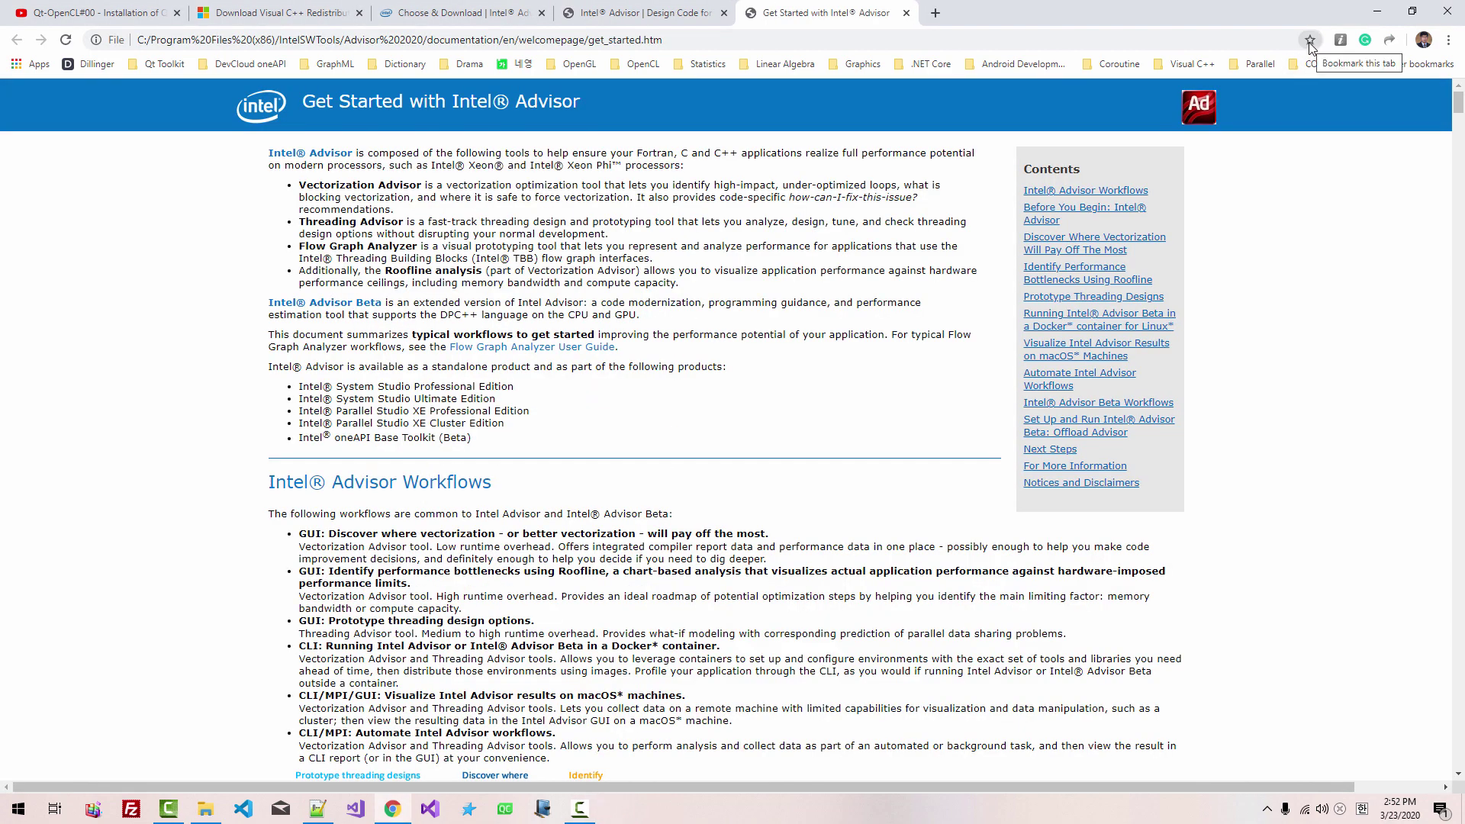
- Bookmark the Get Started with Intel Advisor page in the Parallel folder and close the browser
click(1310, 40)
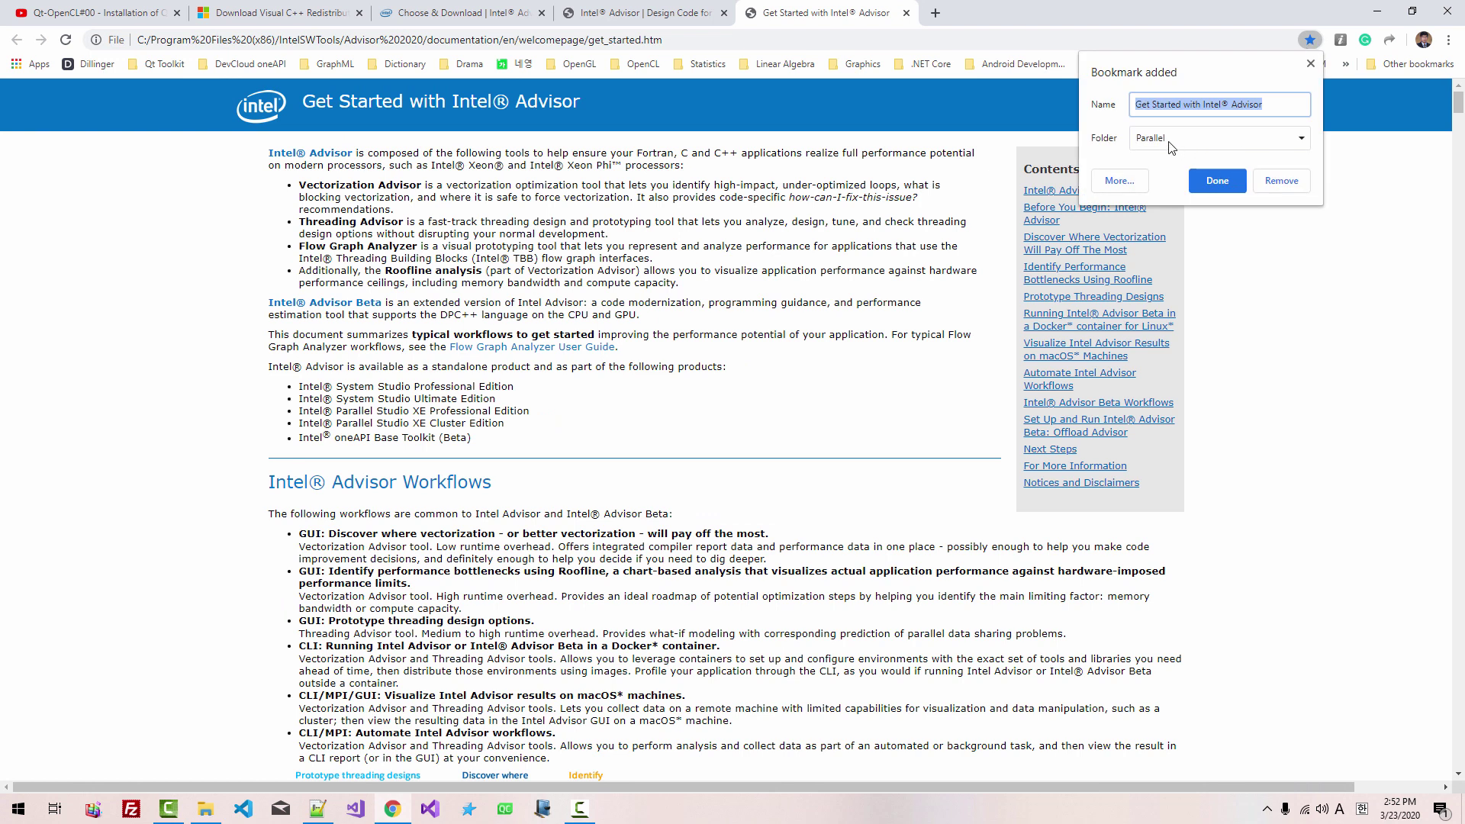
click(1172, 147)
click(1161, 146)
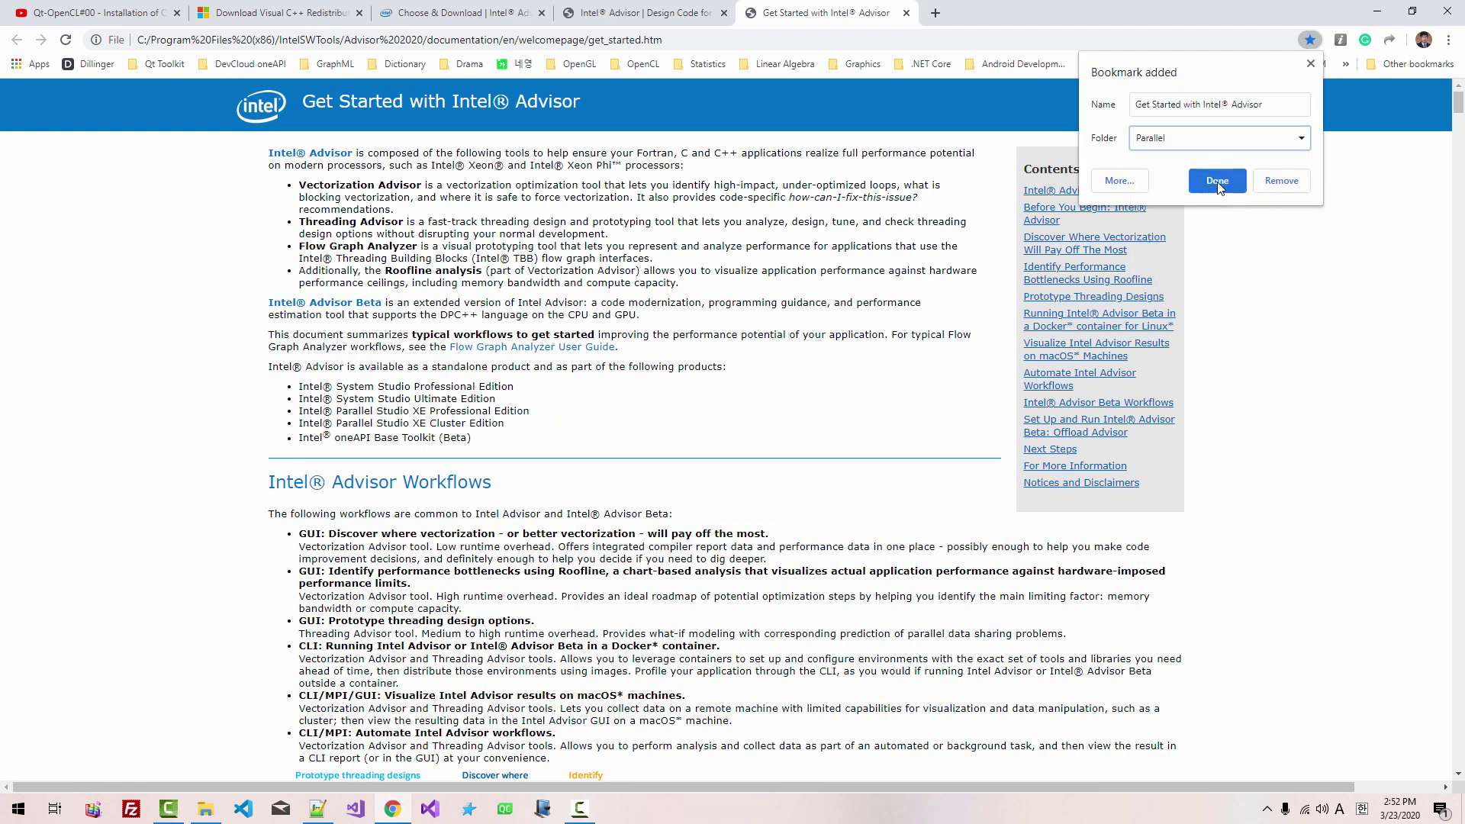
click(1219, 183)
click(1440, 15)
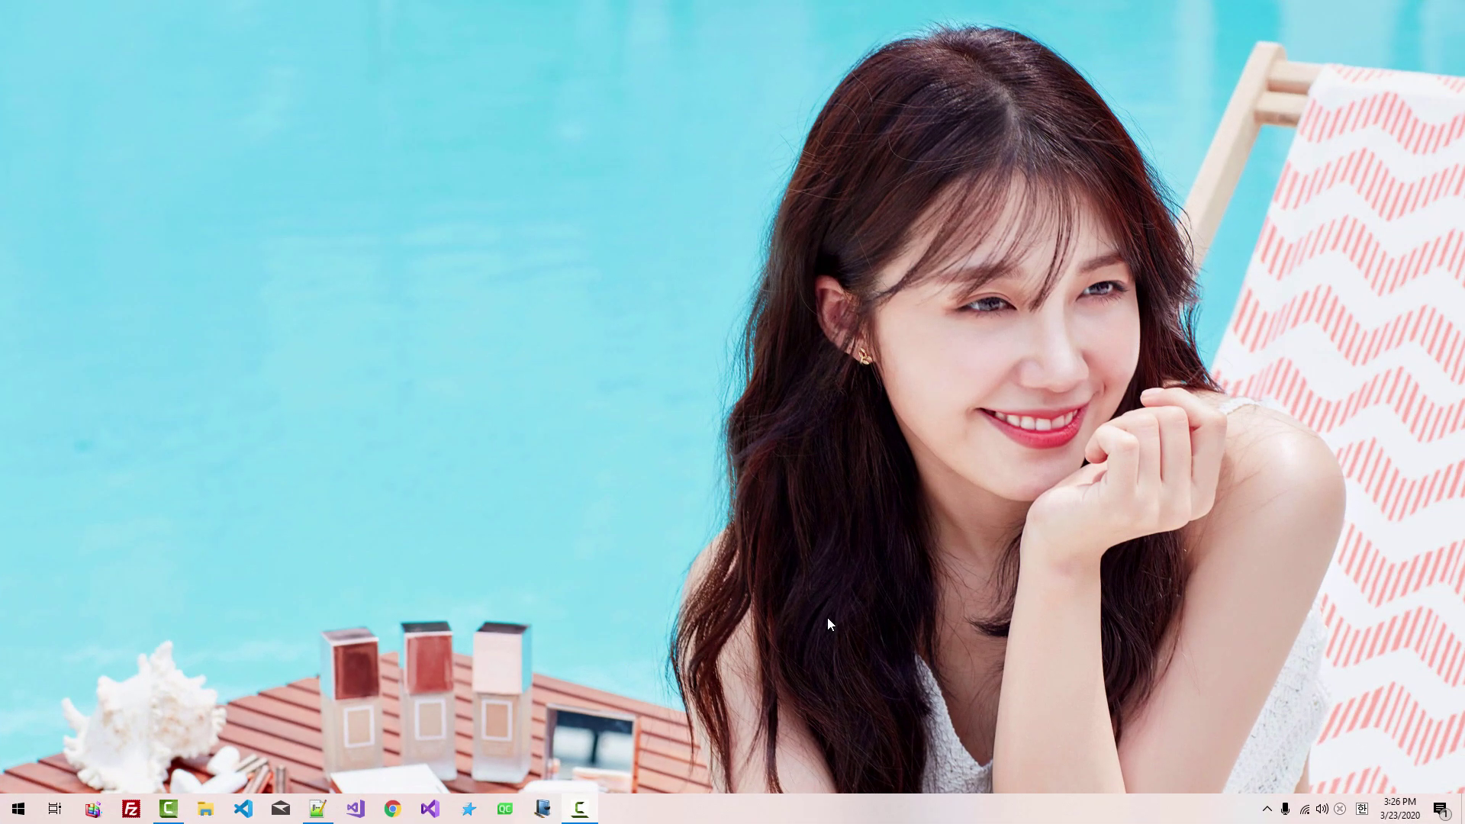
- In File Explorer, go to the folder C:\Program Files (x86)\IntelSWTools\Advisor 2020\fga\doc
click(208, 811)
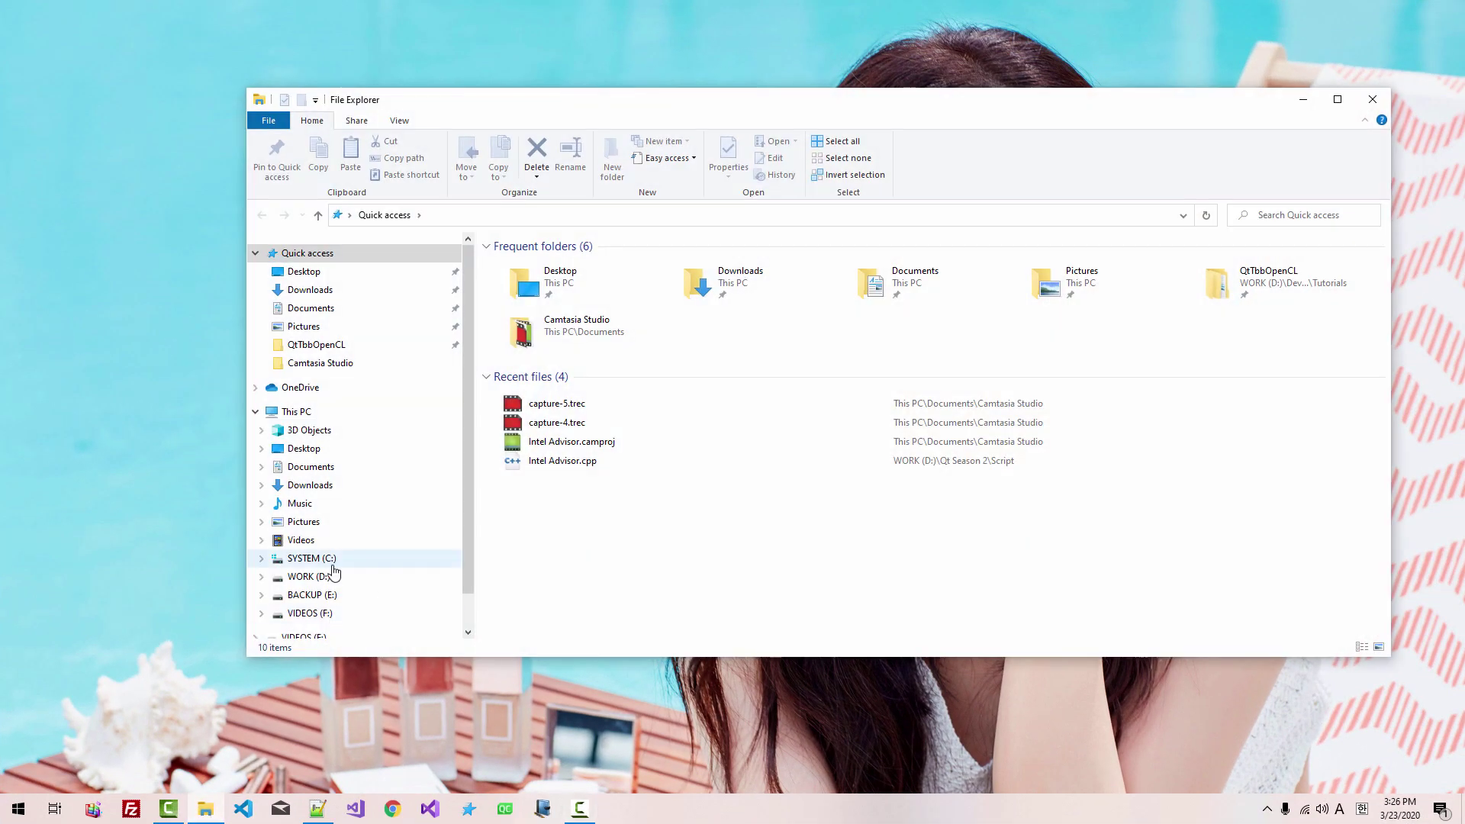
click(331, 564)
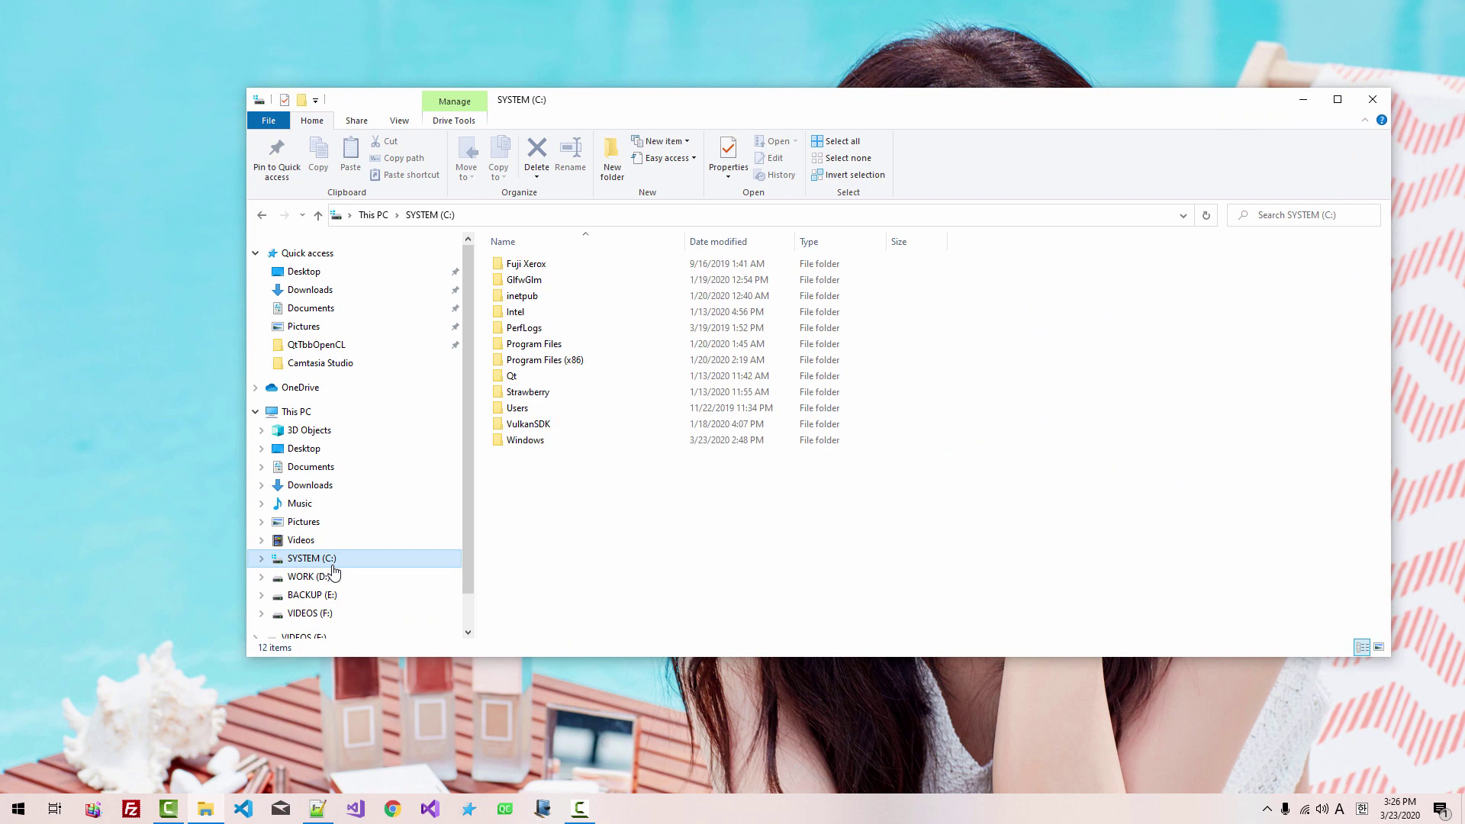
double_click(558, 364)
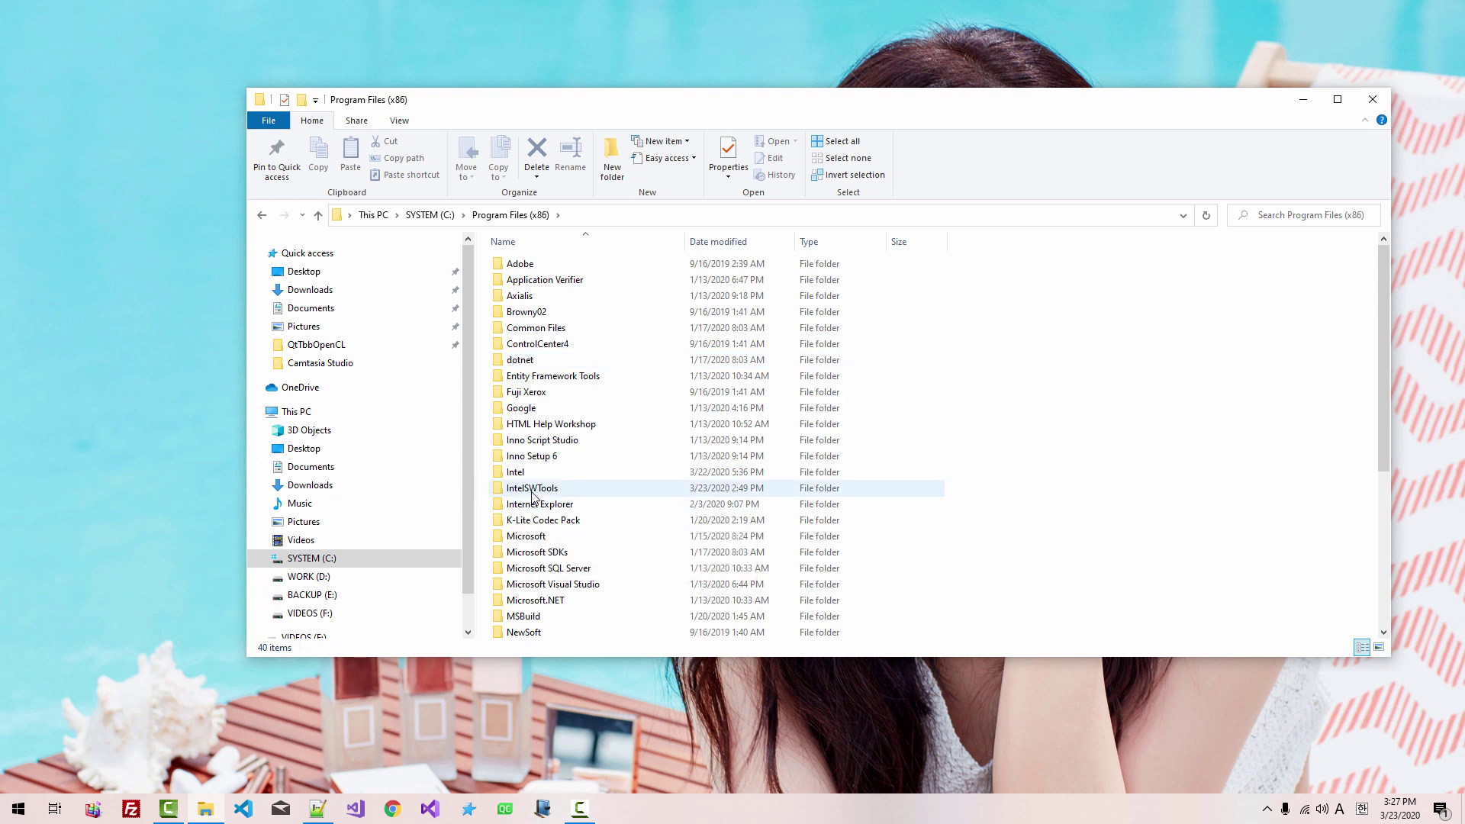
double_click(534, 492)
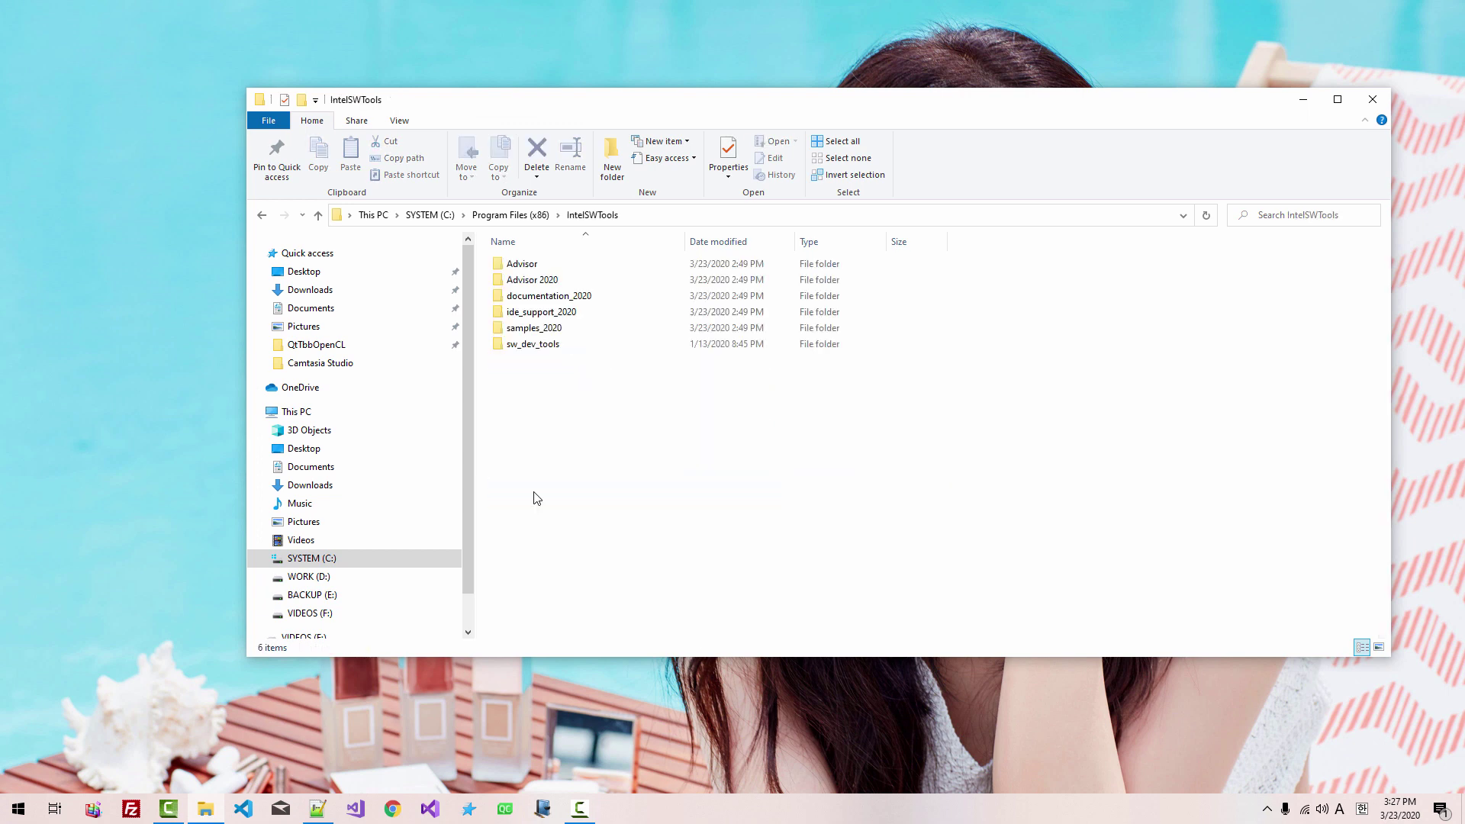
double_click(548, 280)
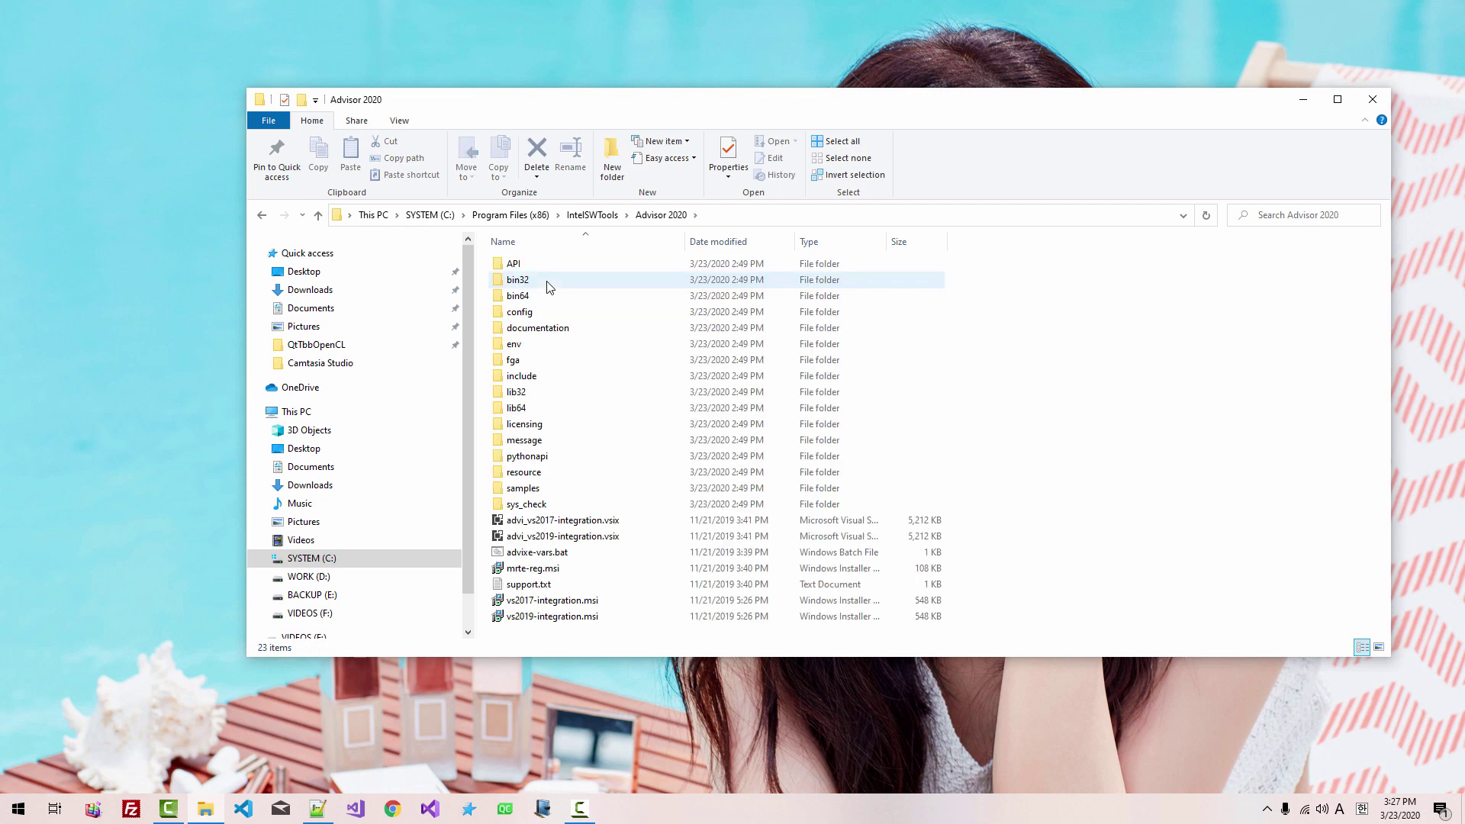
double_click(513, 360)
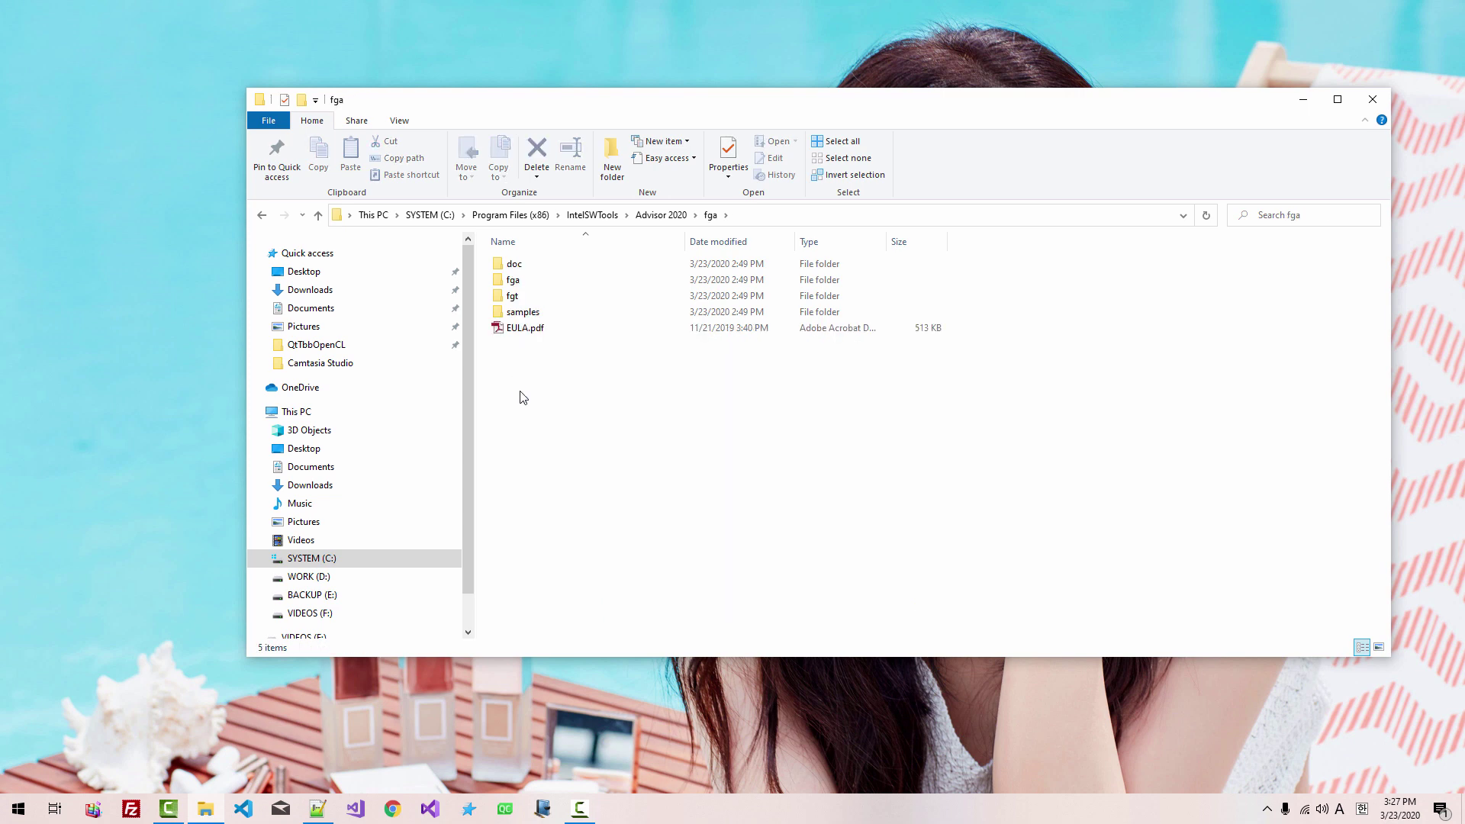
double_click(514, 267)
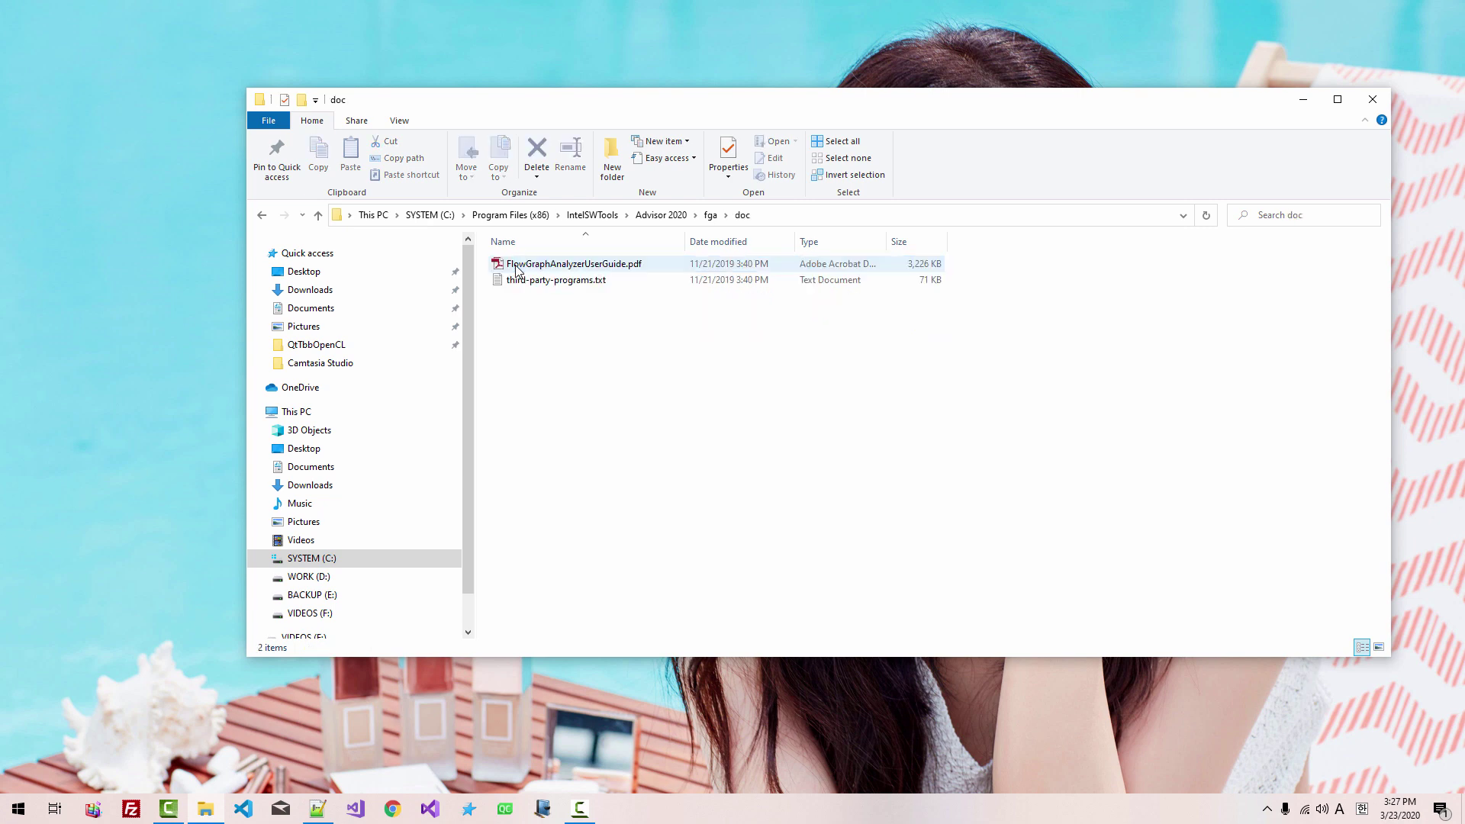
- Create a desktop shortcut to FlowGraphAnalyzerUserGuide.pdf
click(620, 268)
right_click(620, 269)
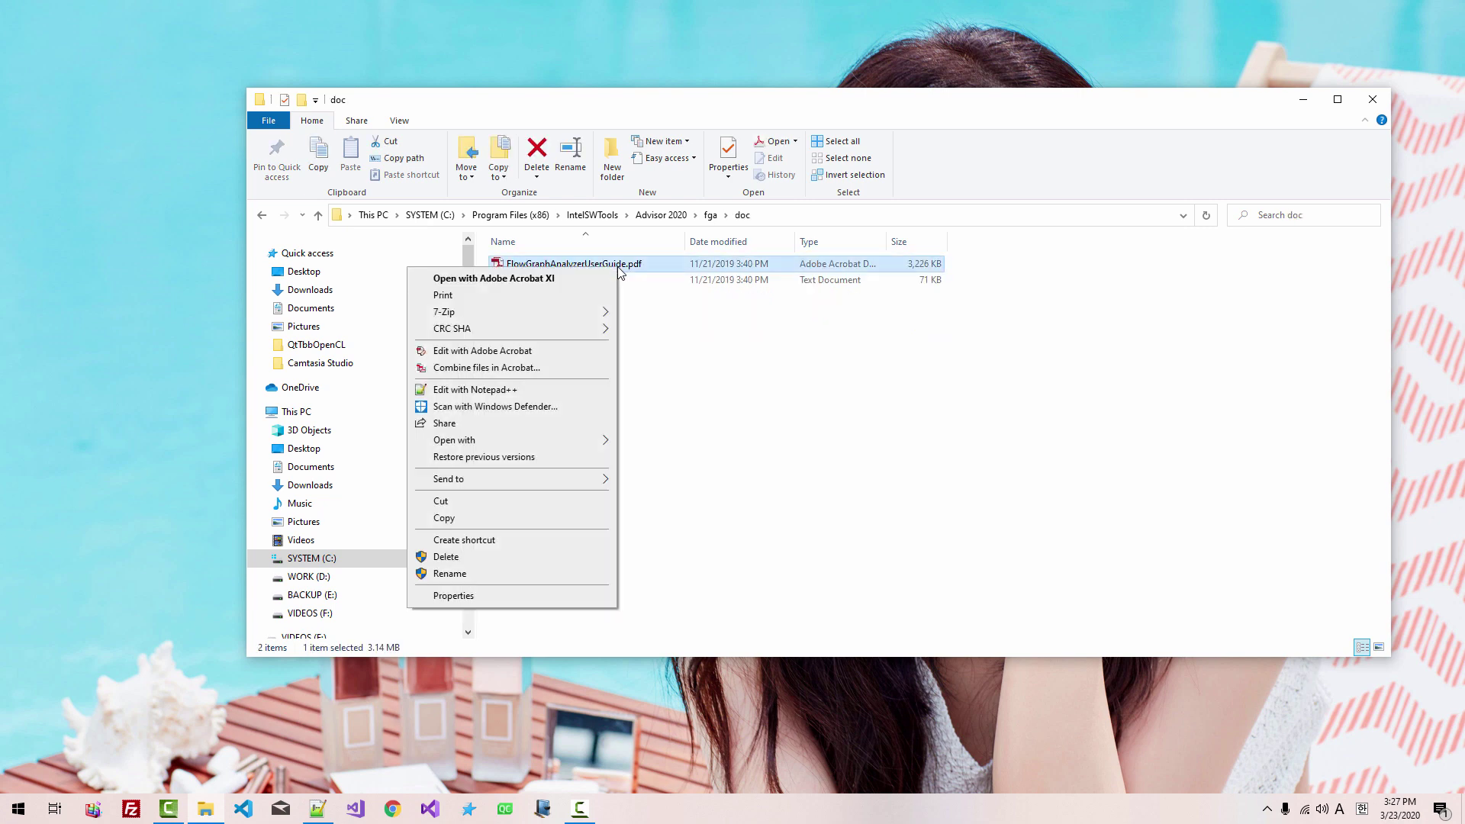
click(463, 541)
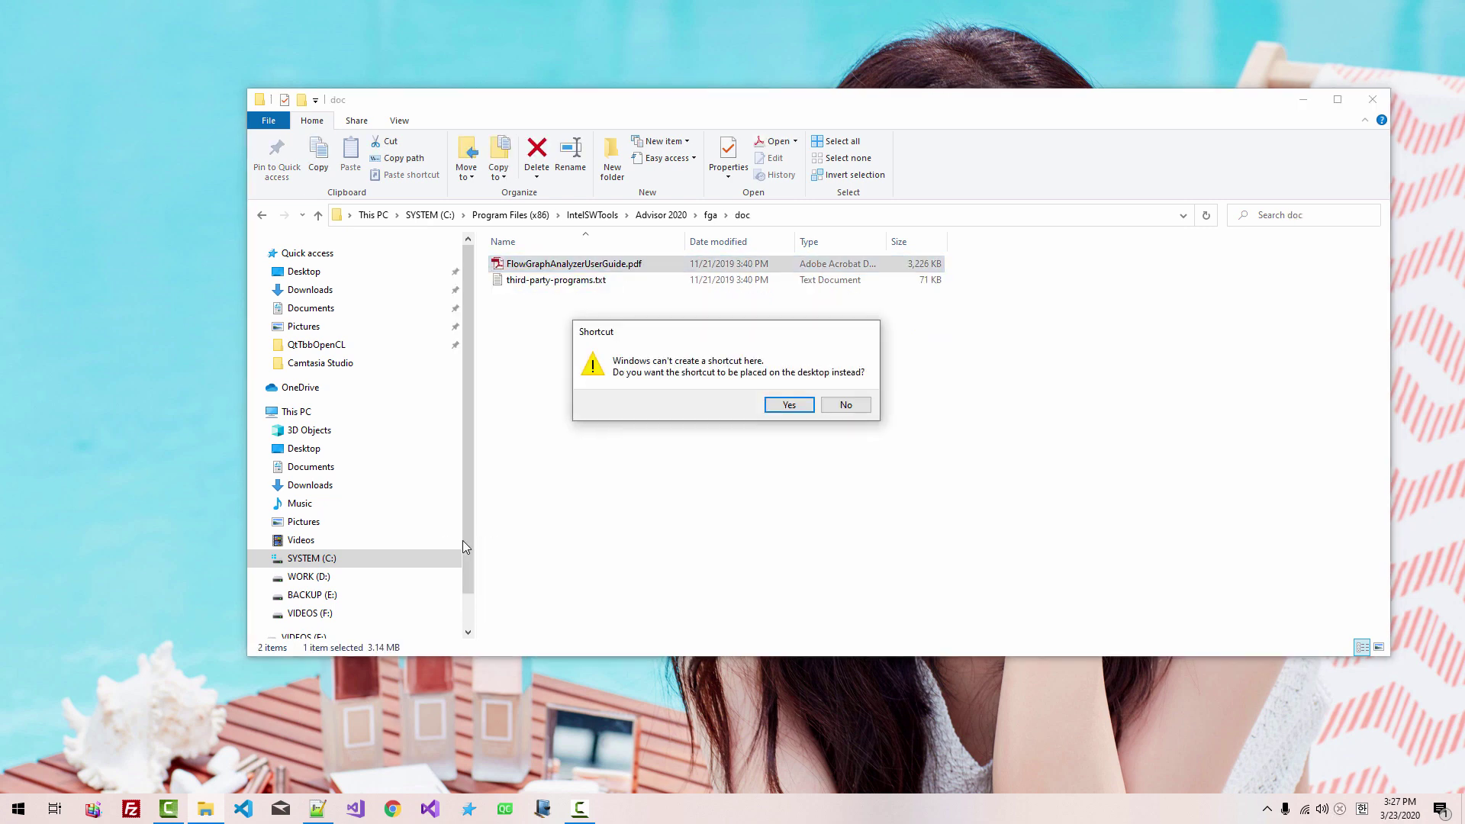
click(790, 405)
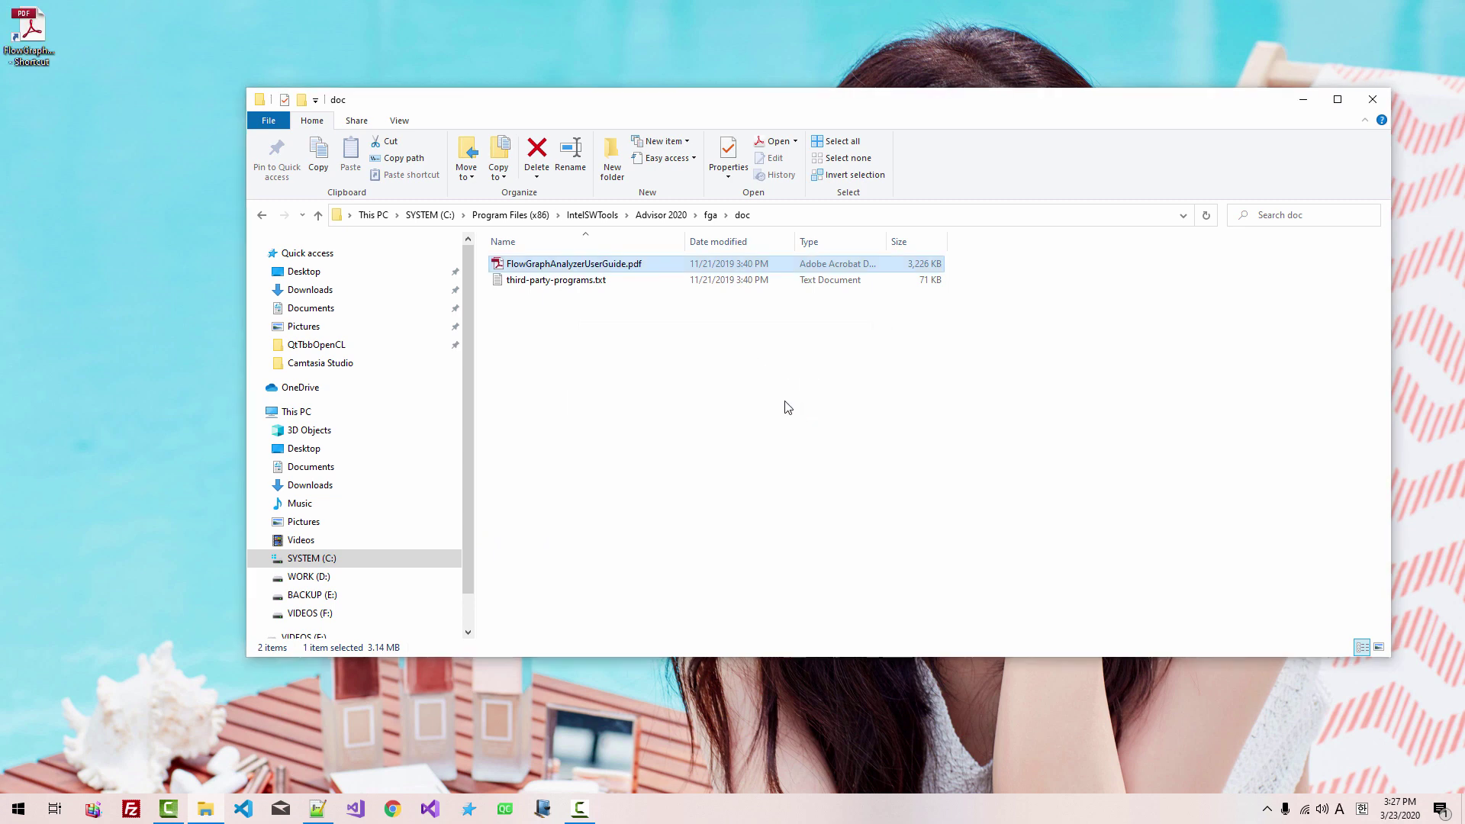
- Rename the user guide's desktop shortcut as FlowGraph Analyzer
right_click(34, 67)
click(55, 372)
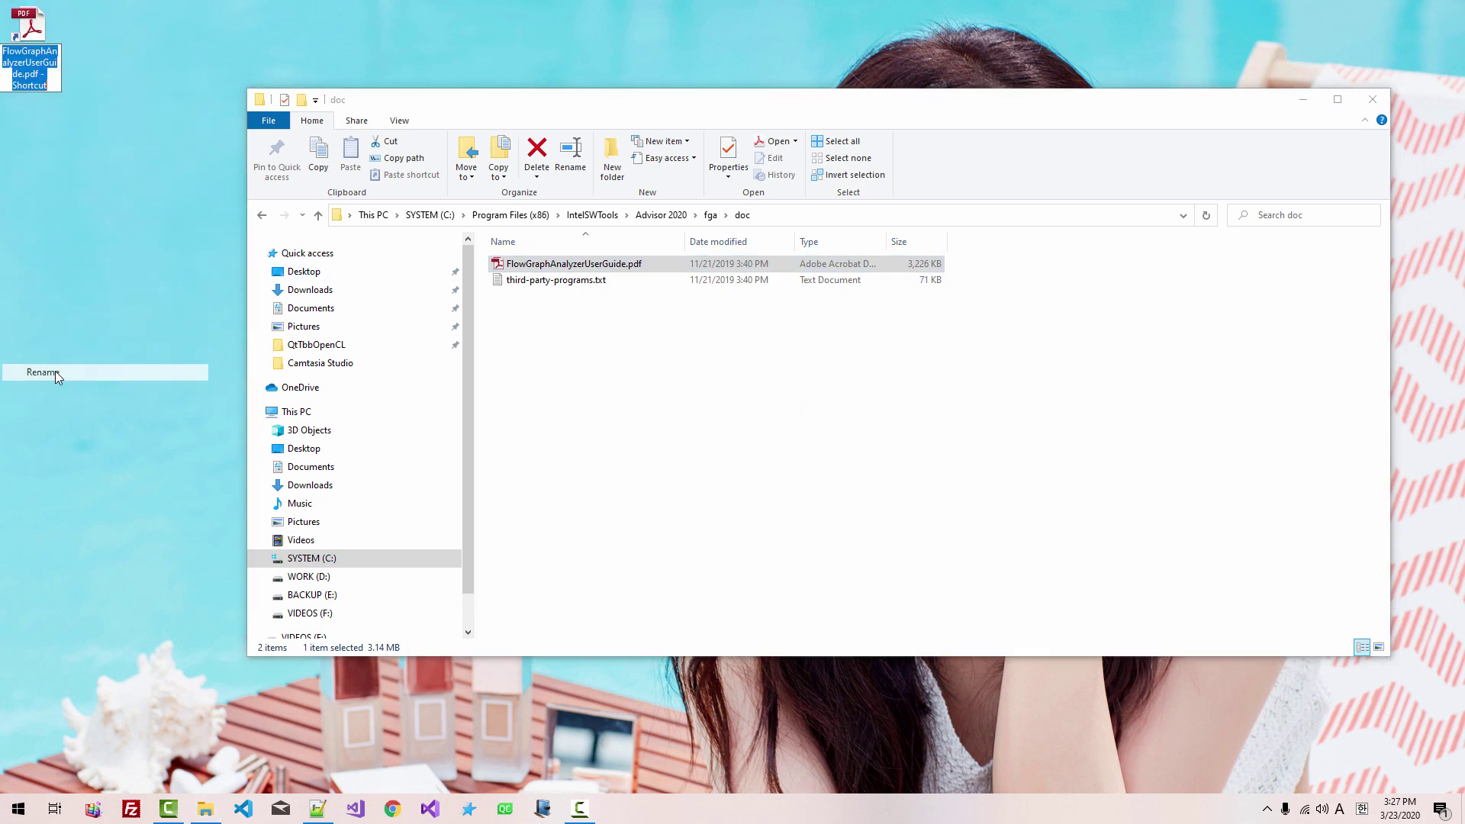
key(End)
key(BackSpace)
key(BackSpace)
key(BackSpace)
key(BackSpace)
key(BackSpace)
key(BackSpace)
key(BackSpace)
key(BackSpace)
key(BackSpace)
key(BackSpace)
key(BackSpace)
key(BackSpace)
key(BackSpace)
key(BackSpace)
key(BackSpace)
key(BackSpace)
key(BackSpace)
key(BackSpace)
key(BackSpace)
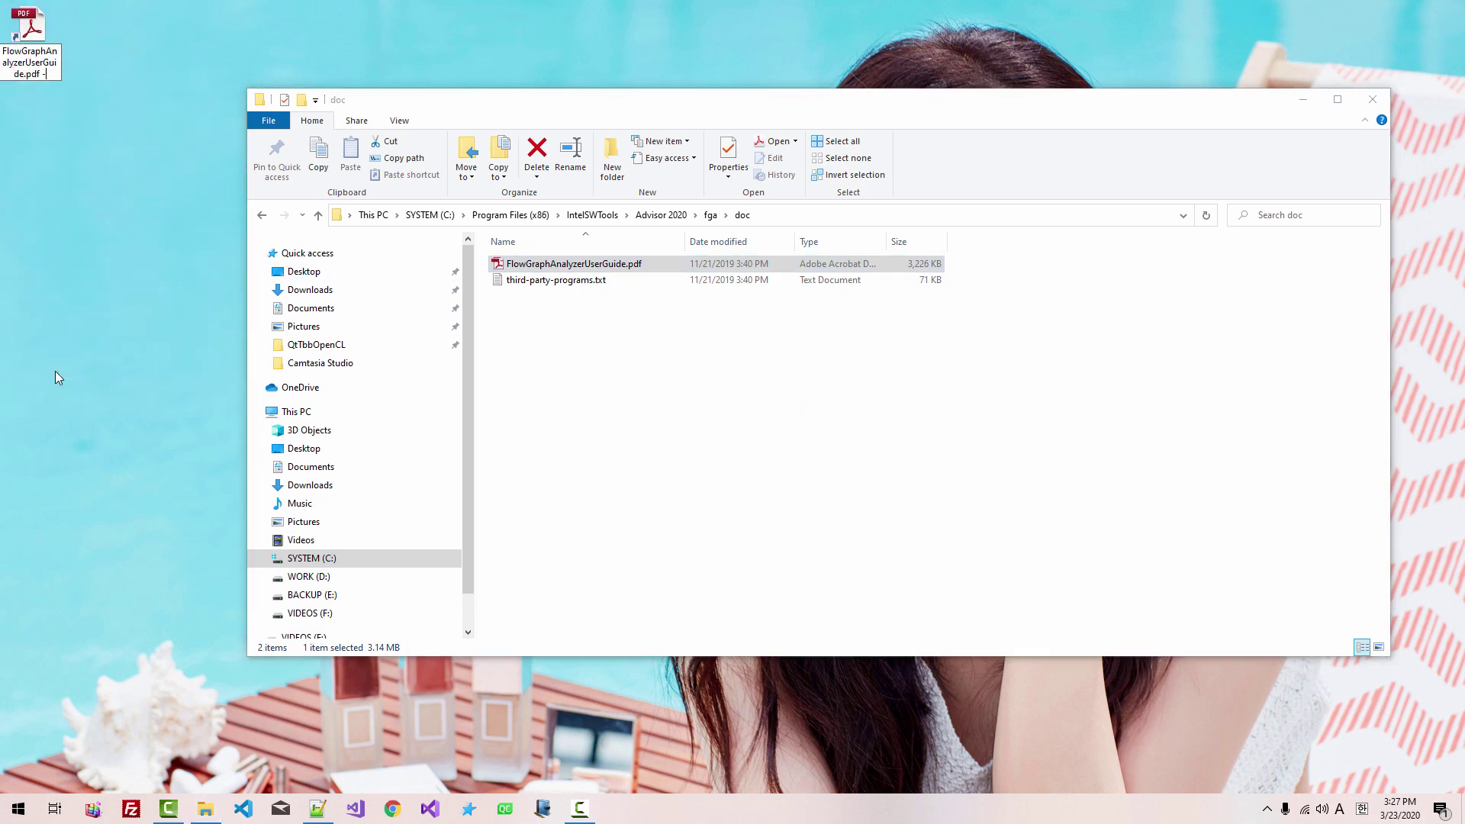
key(BackSpace)
key(BackSpace)
key(BackSpace)
key(BackSpace)
key(BackSpace)
key(Left)
key(Left)
key(Left)
key(Left)
key(Left)
key(Left)
key(Left)
key(Left)
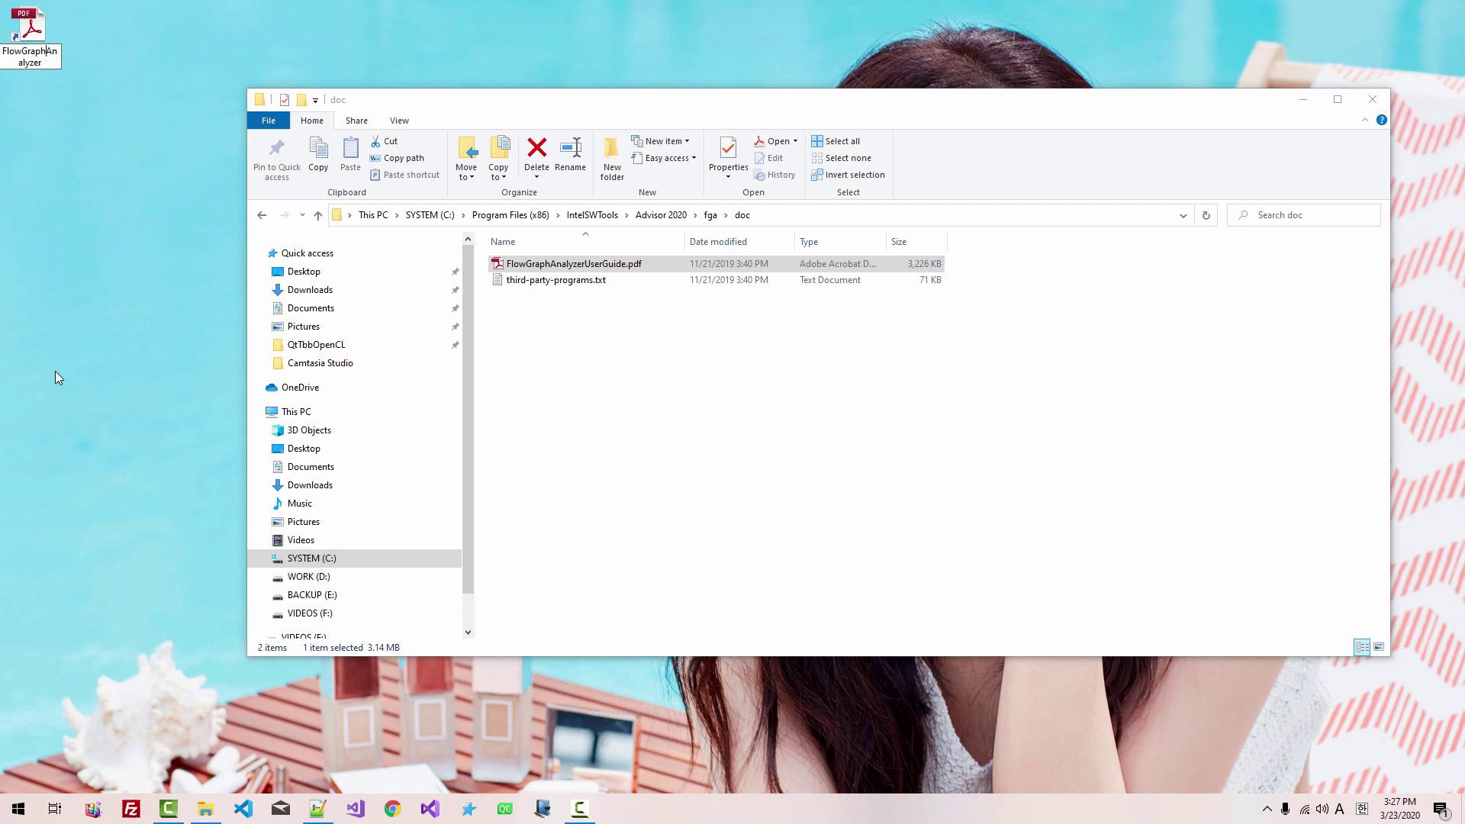
key(Return)
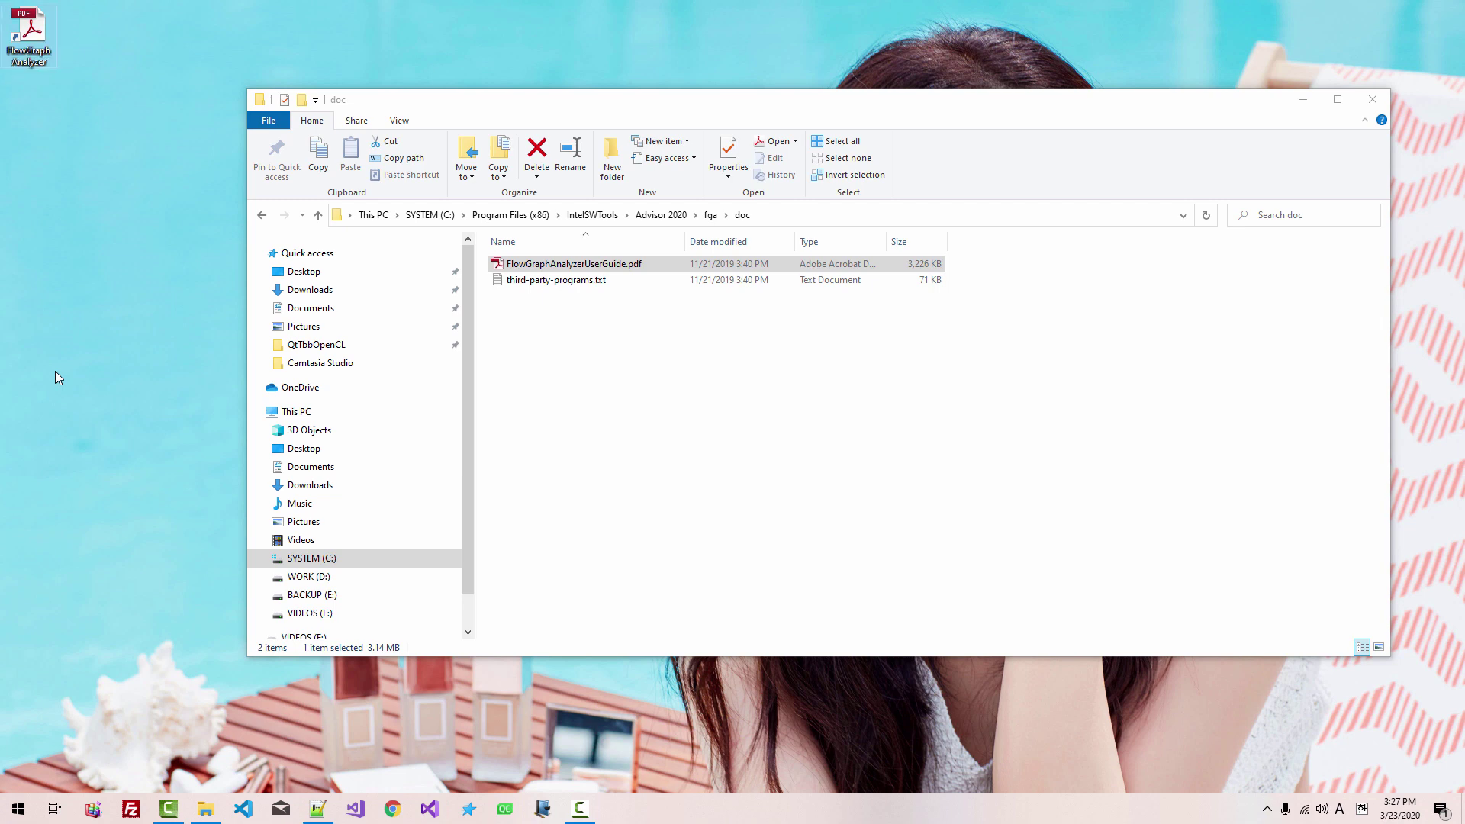
- Open the user guide from its FlowGraph Analyzer desktop shortcut, examine the title page and close the PDF
double_click(29, 35)
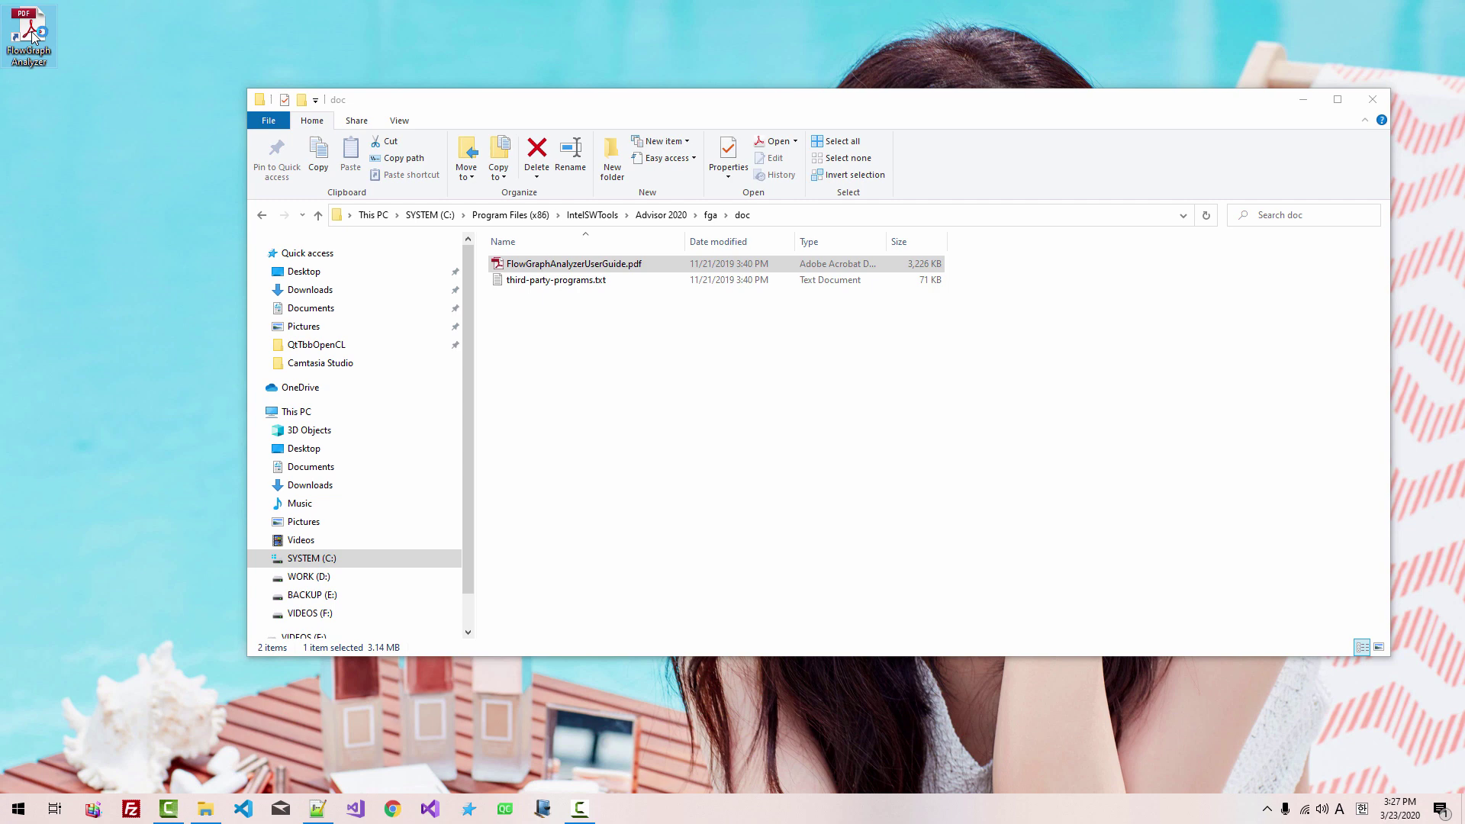
scroll(519, 226, down, 5)
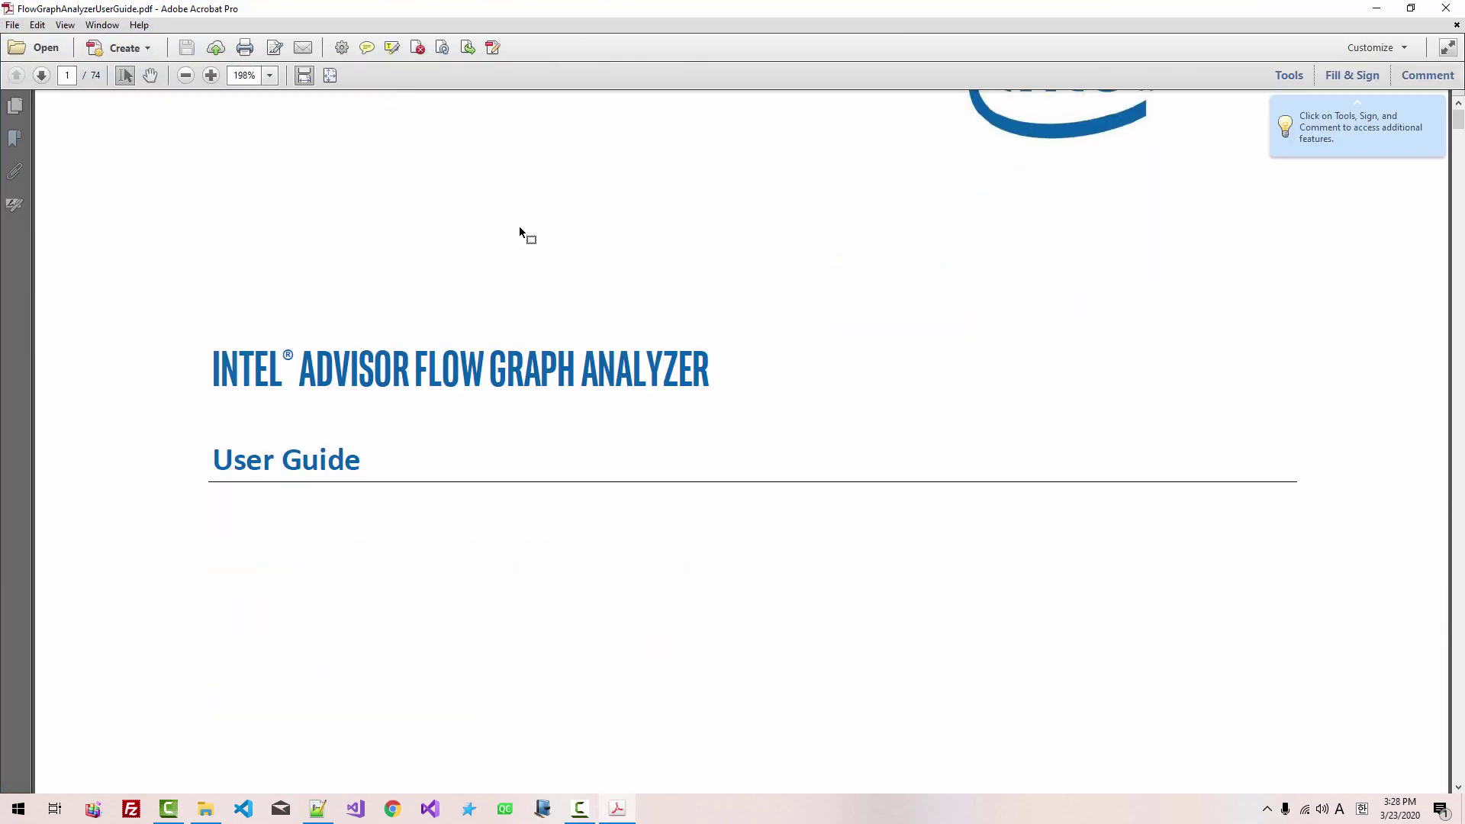
scroll(422, 246, up, 1)
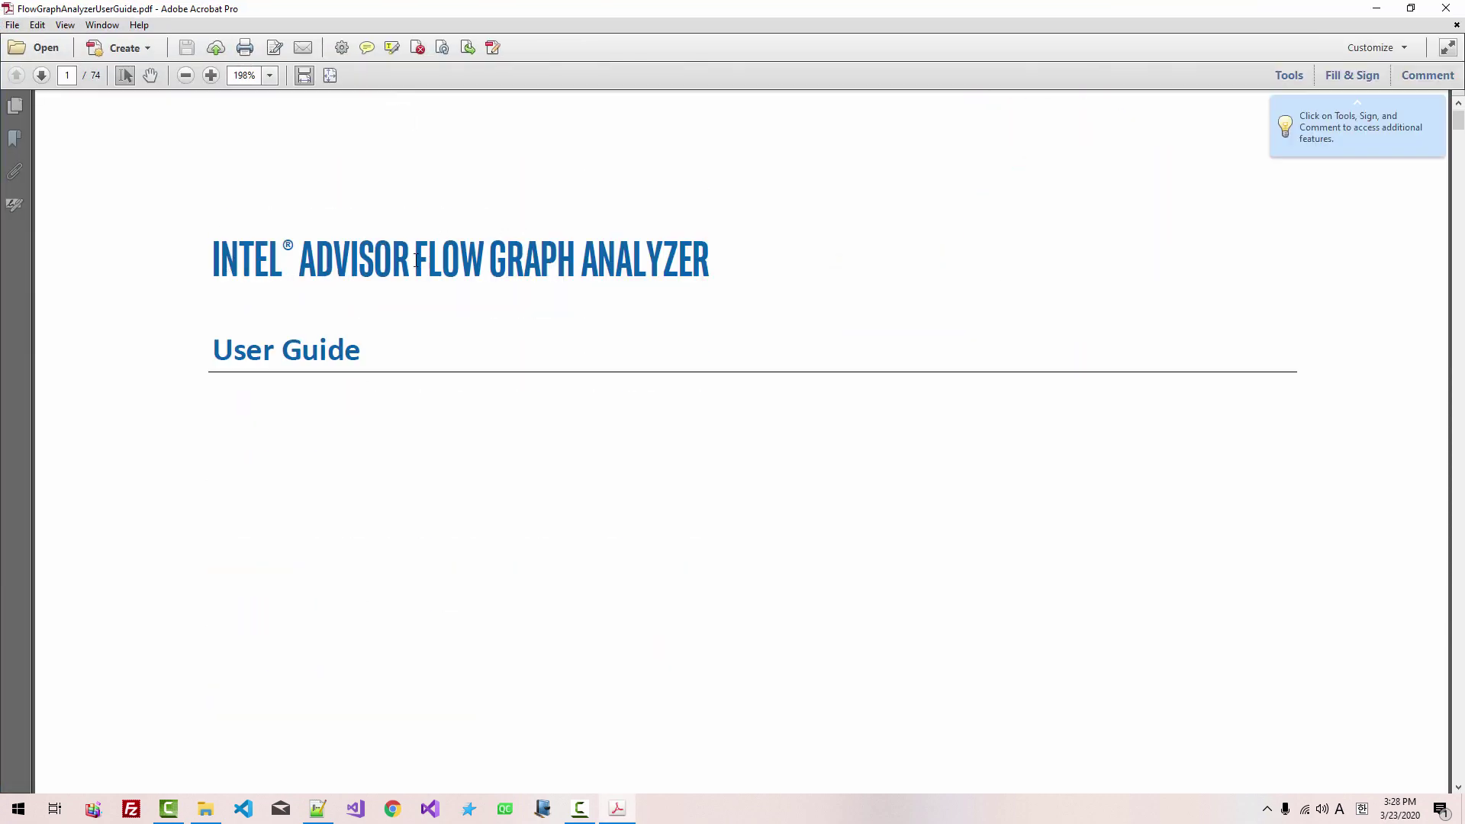
drag(215, 261, 712, 264)
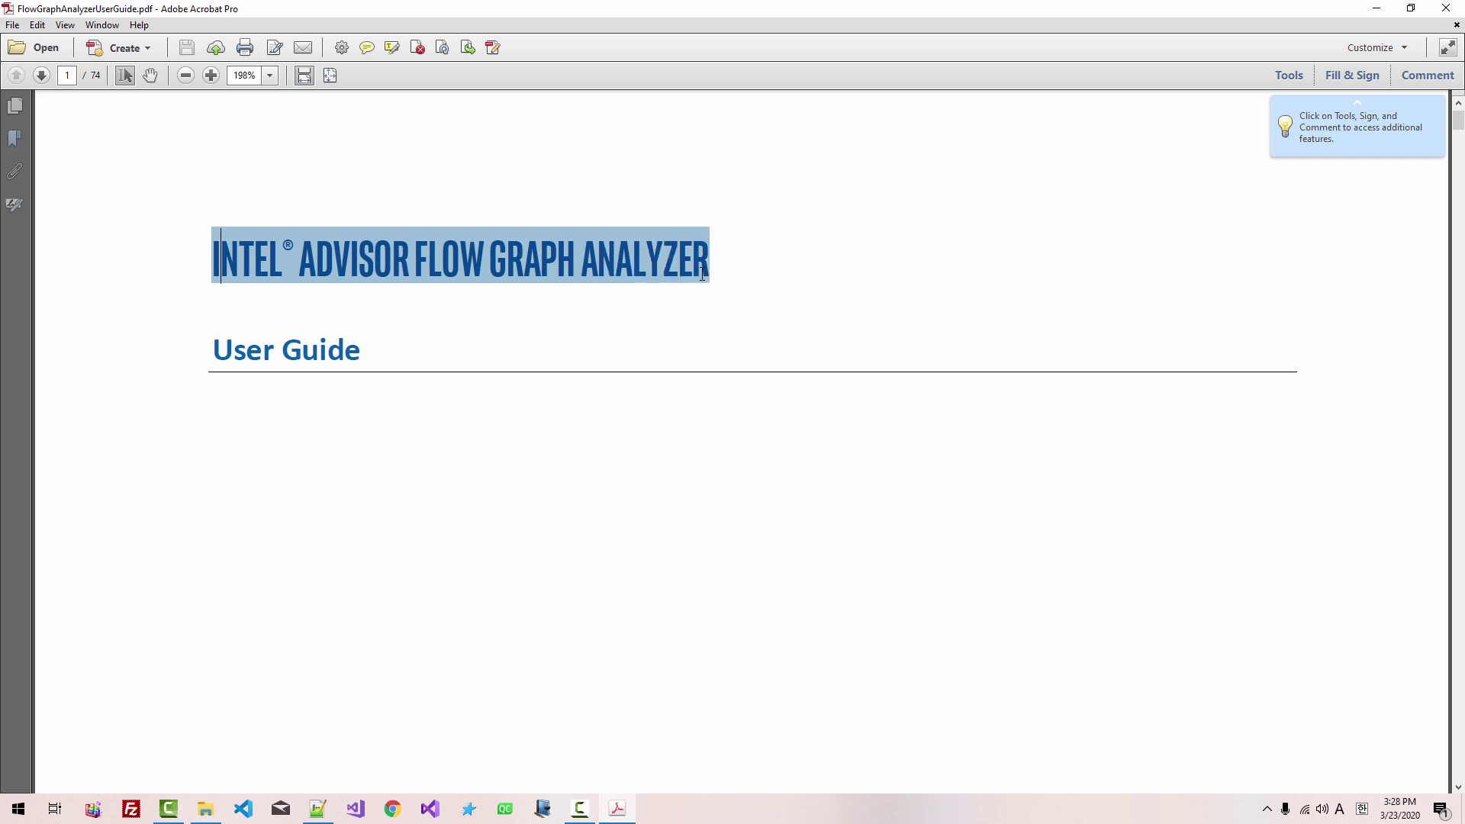
drag(253, 352, 208, 352)
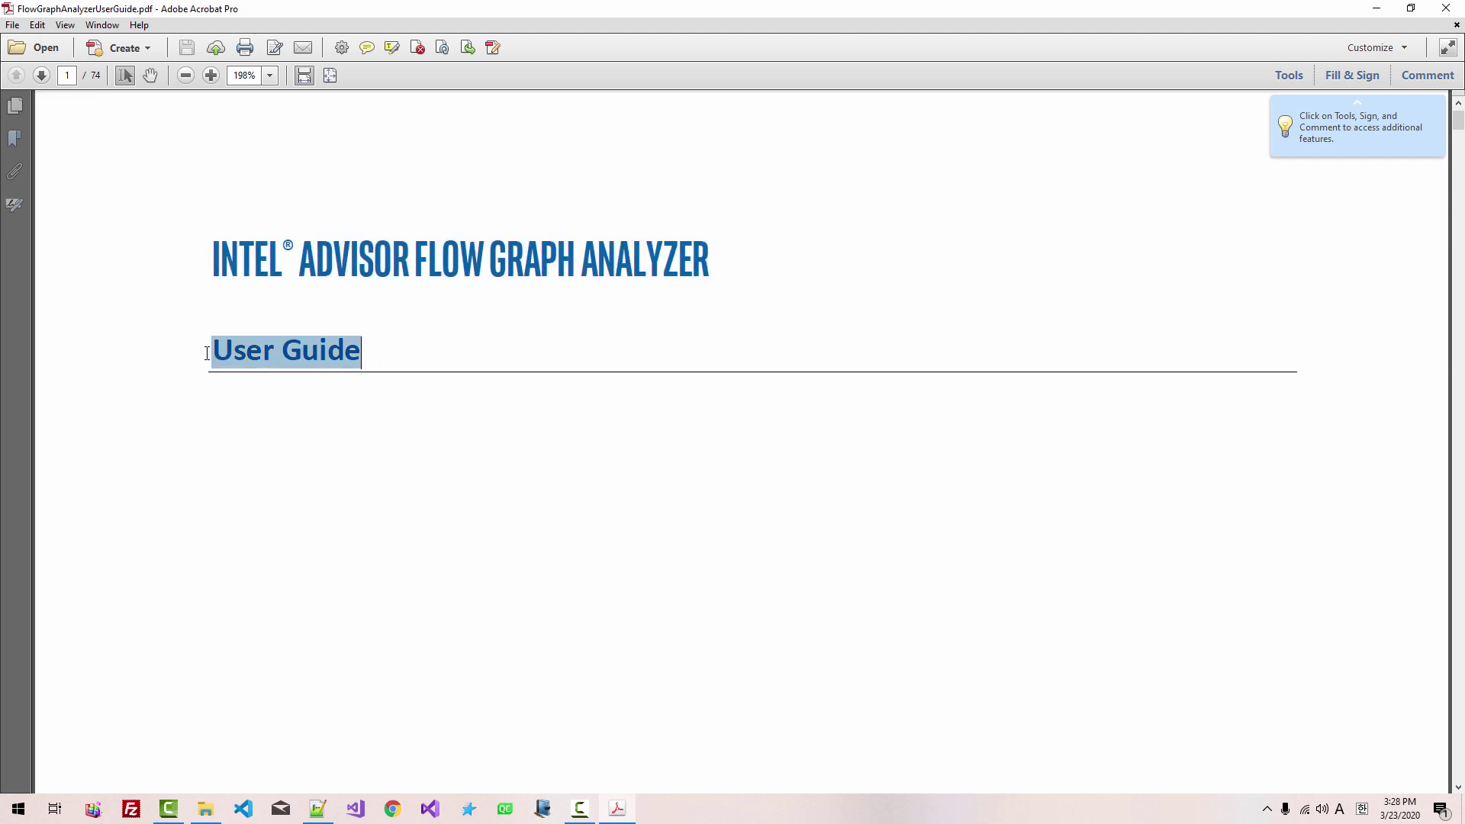
key(alt+F4)
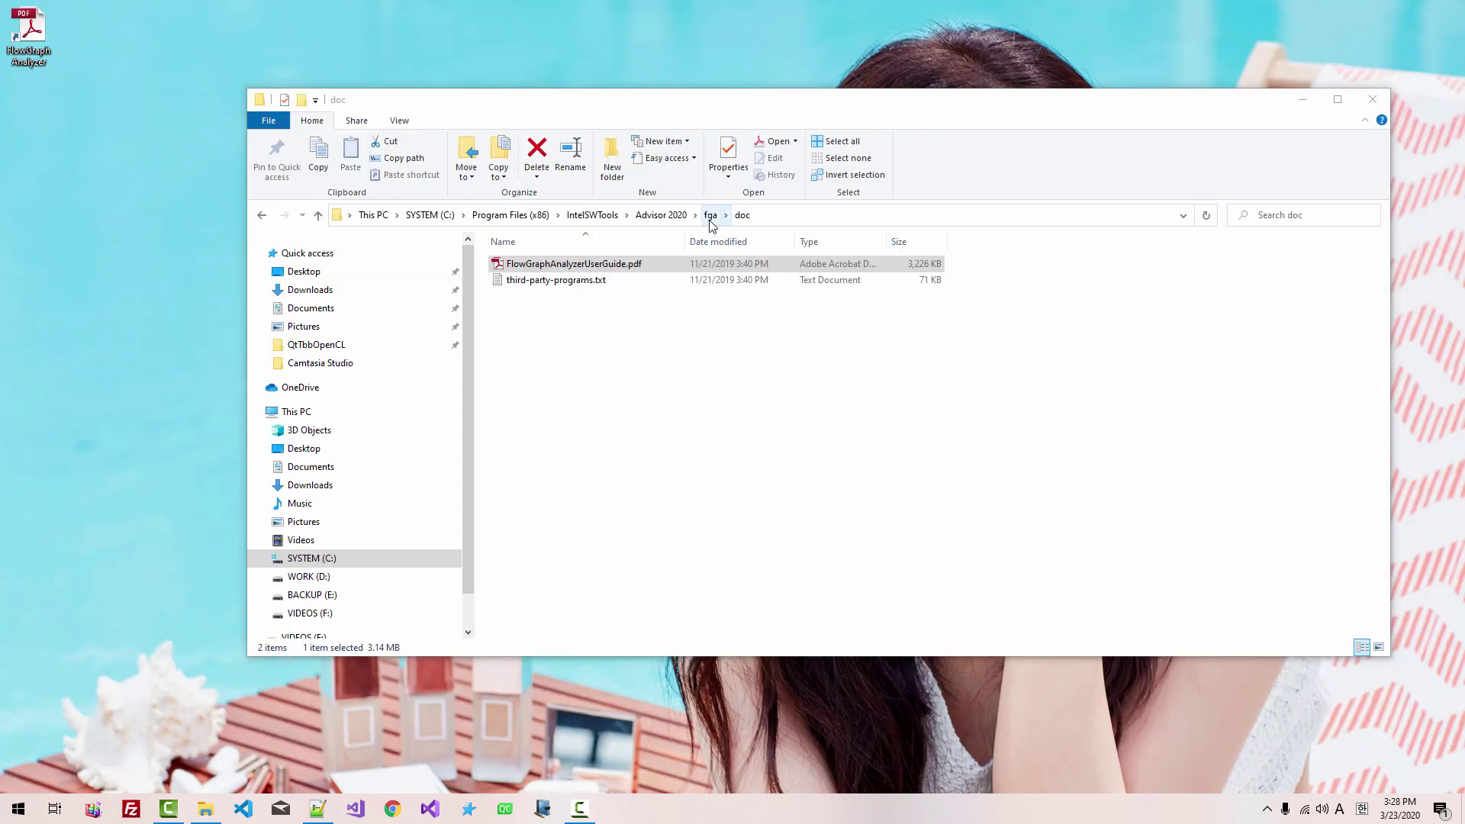
- Return to the upper fga folder and go into fga\config\code_generation\tbb
click(710, 216)
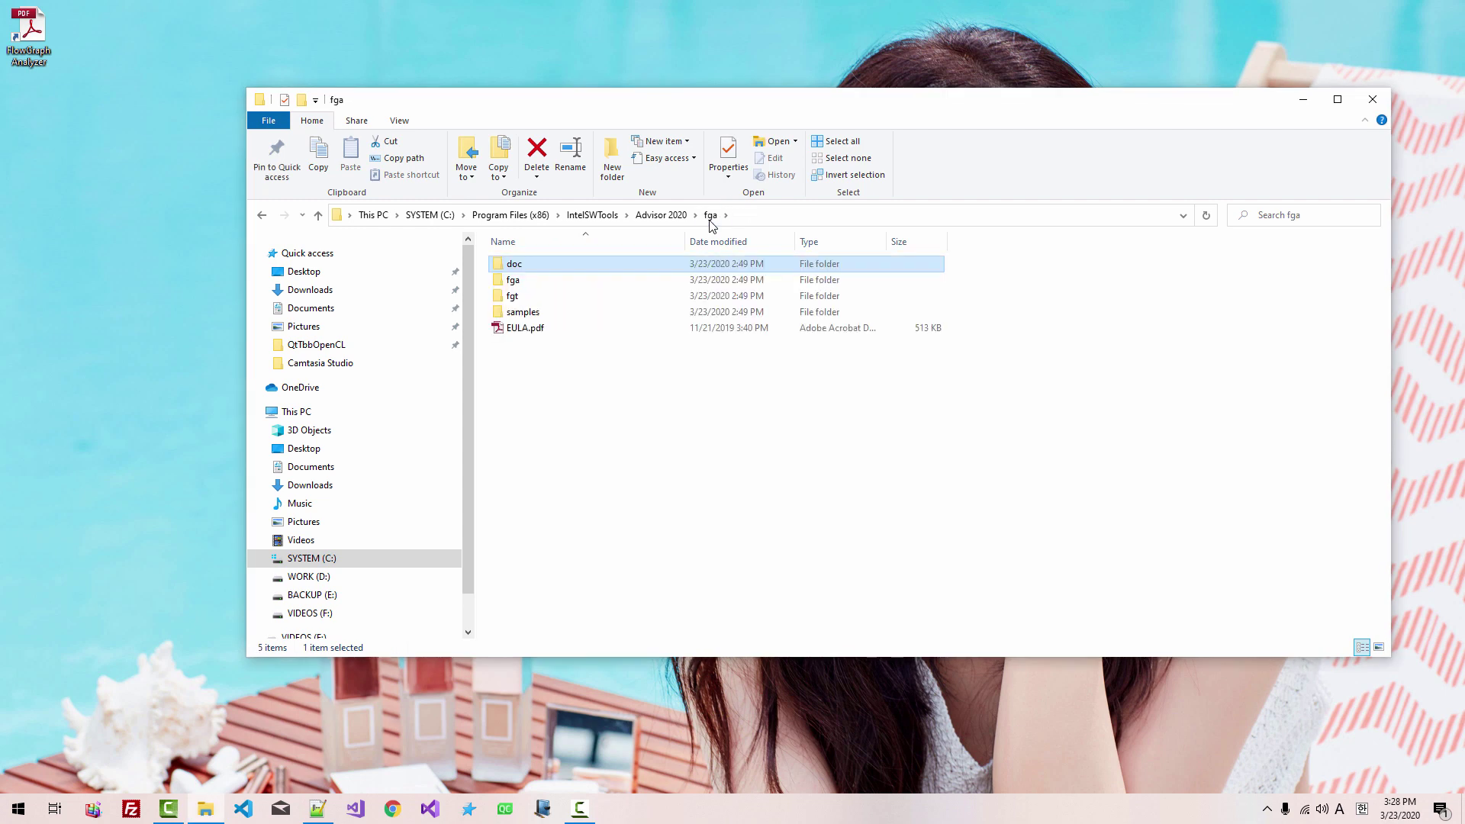
double_click(521, 282)
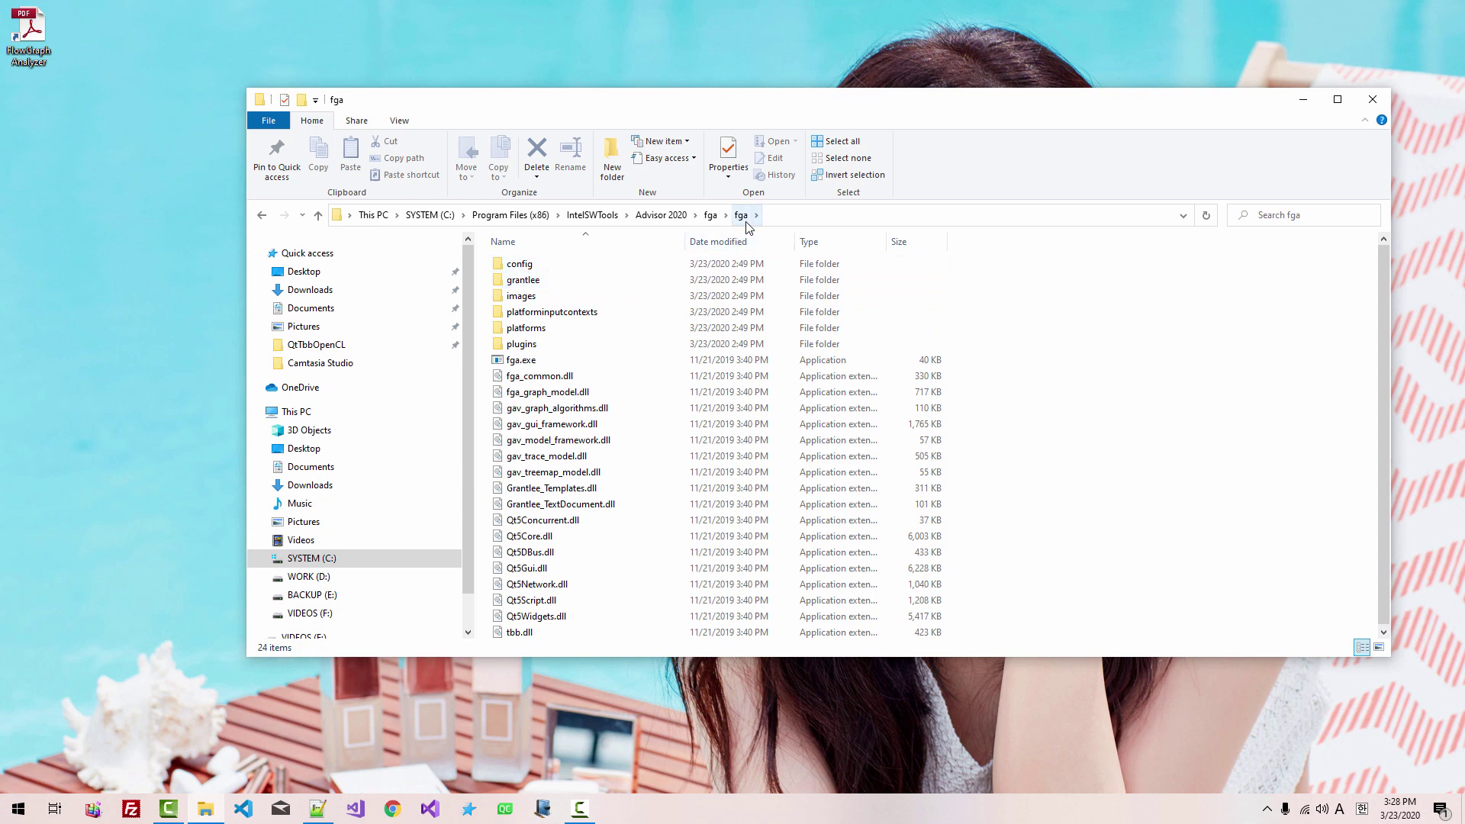
double_click(530, 266)
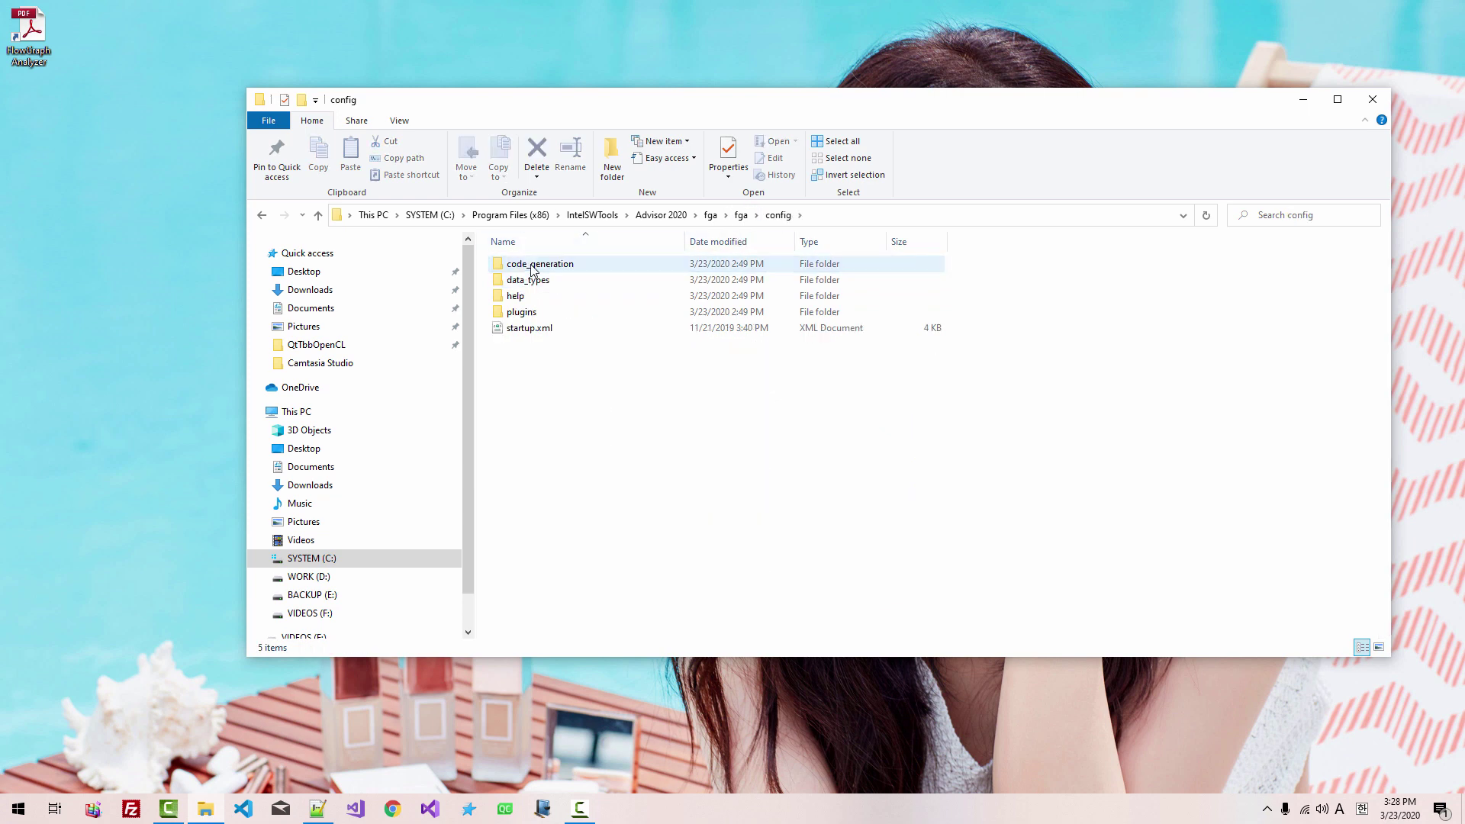
double_click(563, 266)
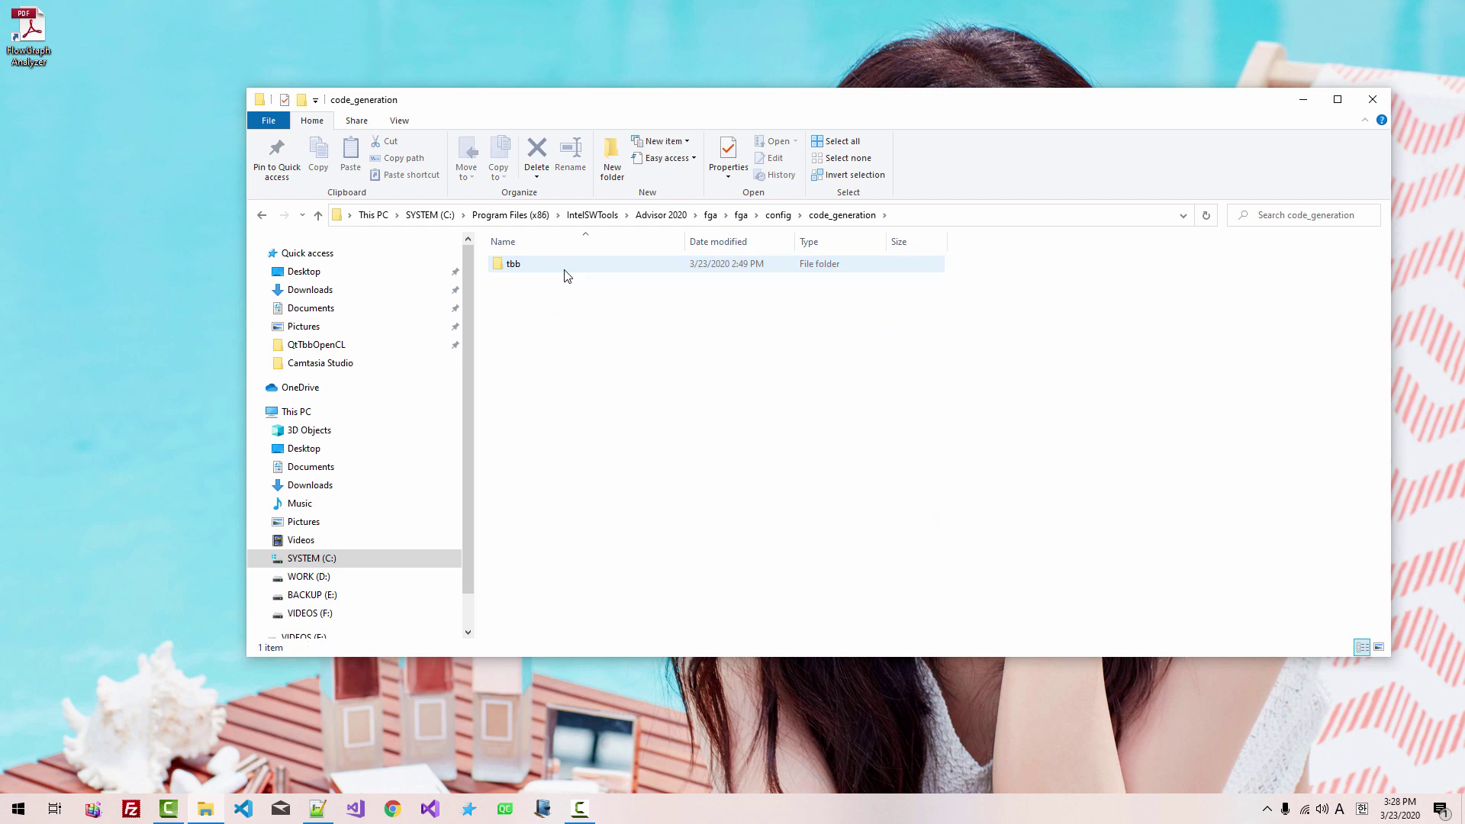
double_click(519, 270)
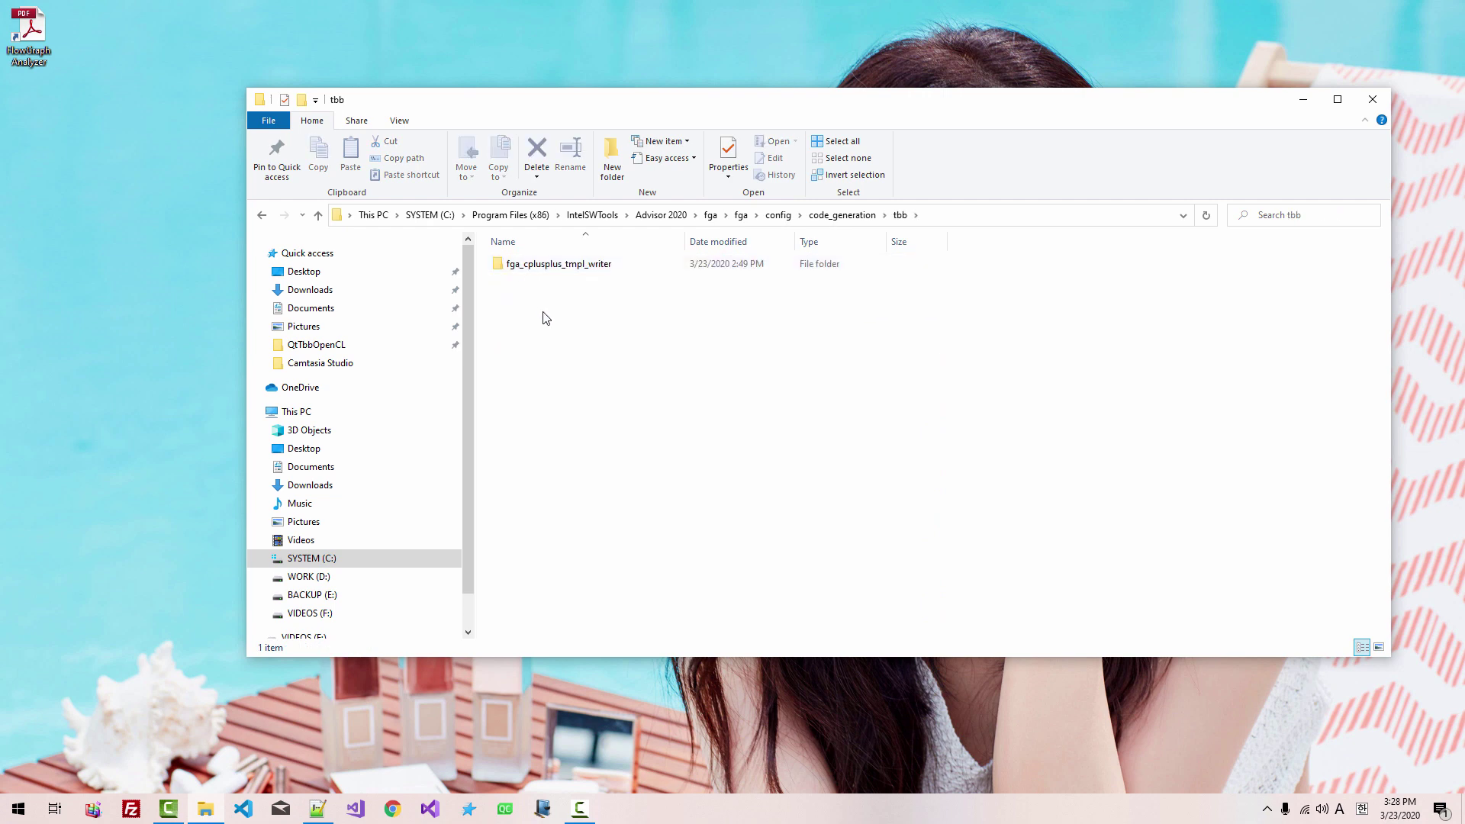
- Create a desktop shortcut to the fga_cplusplus_tmpl_writer folder
right_click(595, 267)
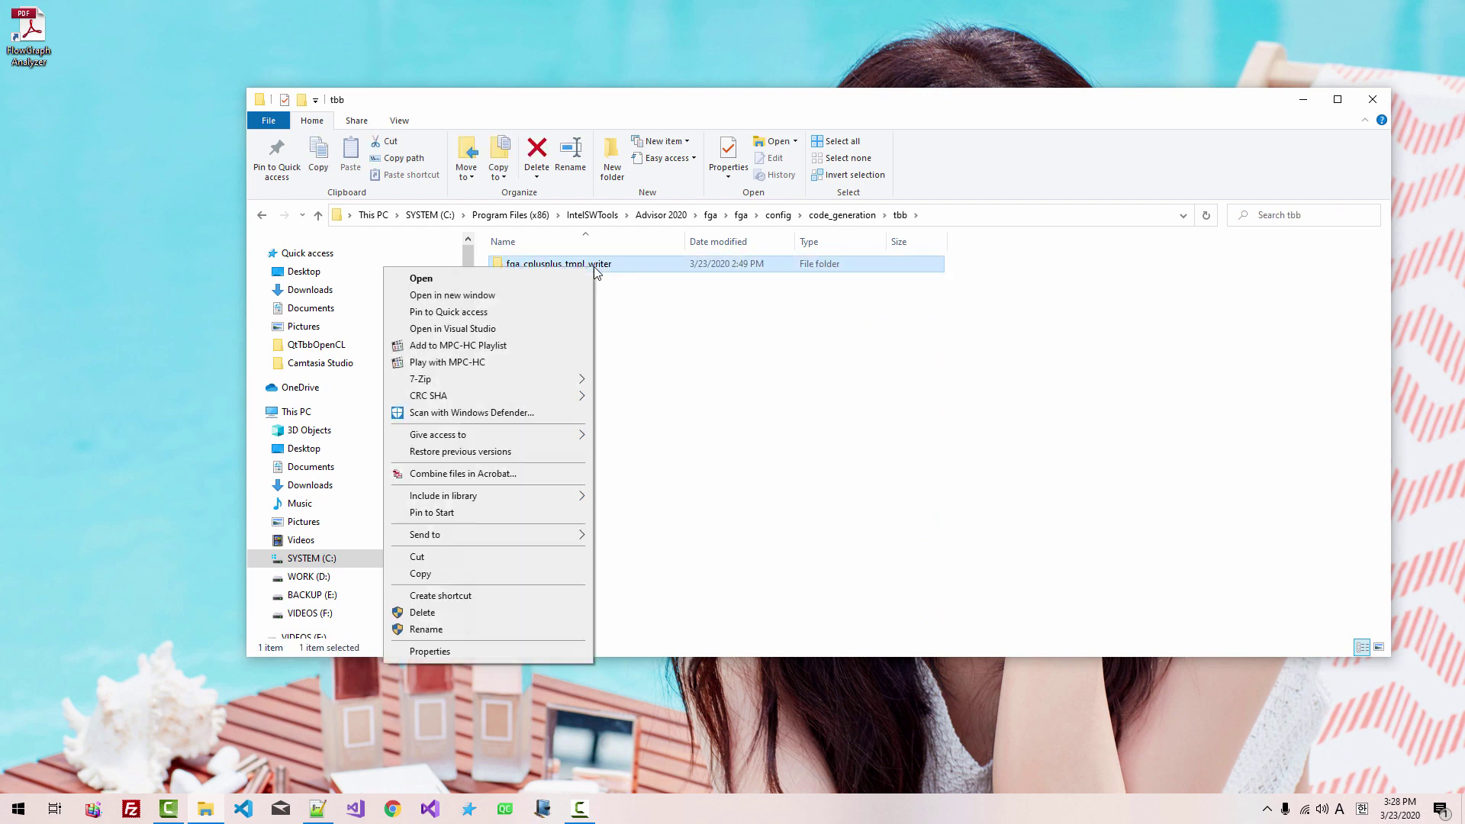
click(438, 597)
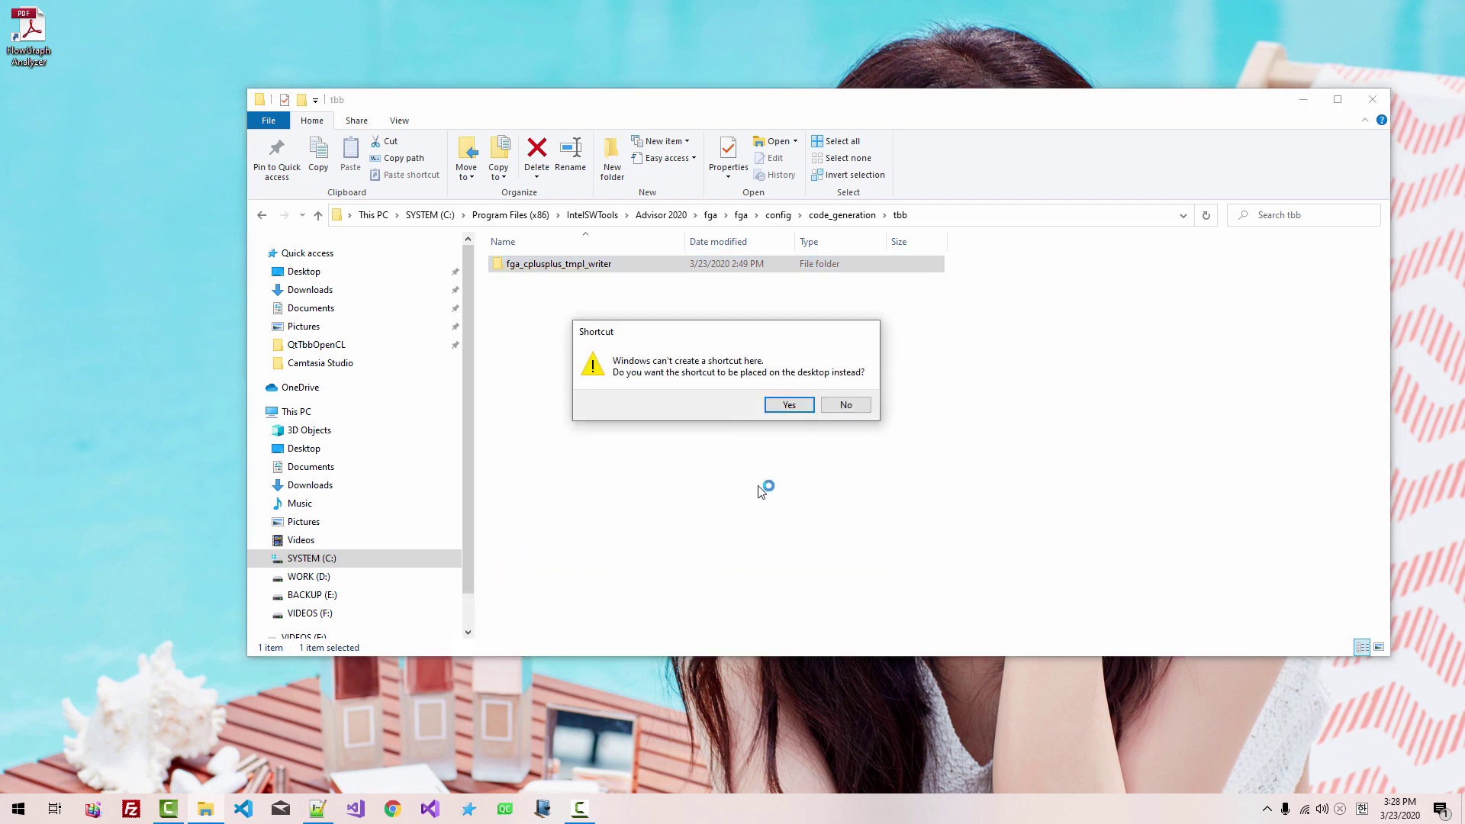
click(789, 405)
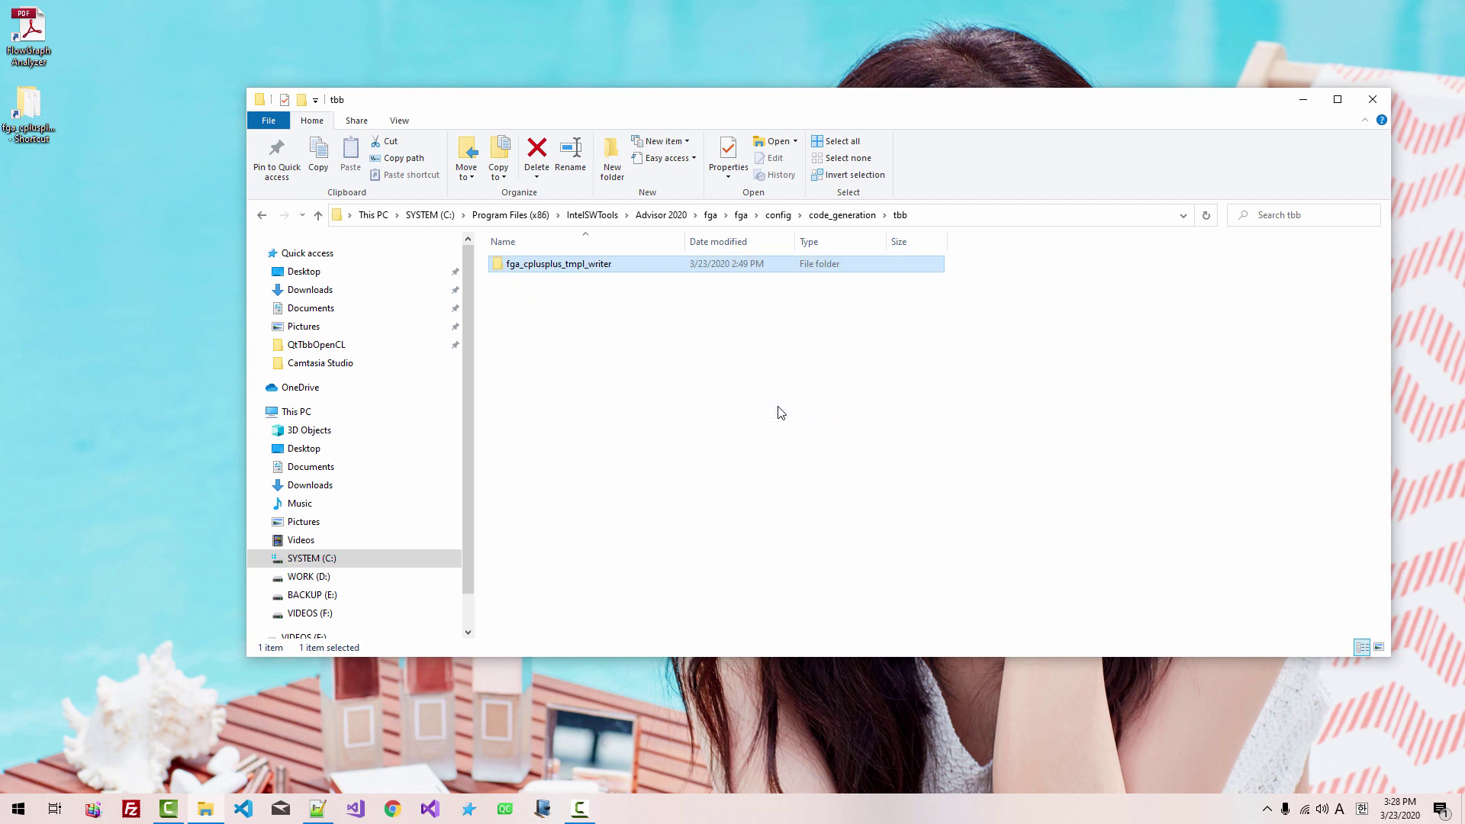
- Rename the template writer folder's desktop shortcut as fga_tmpl
right_click(29, 139)
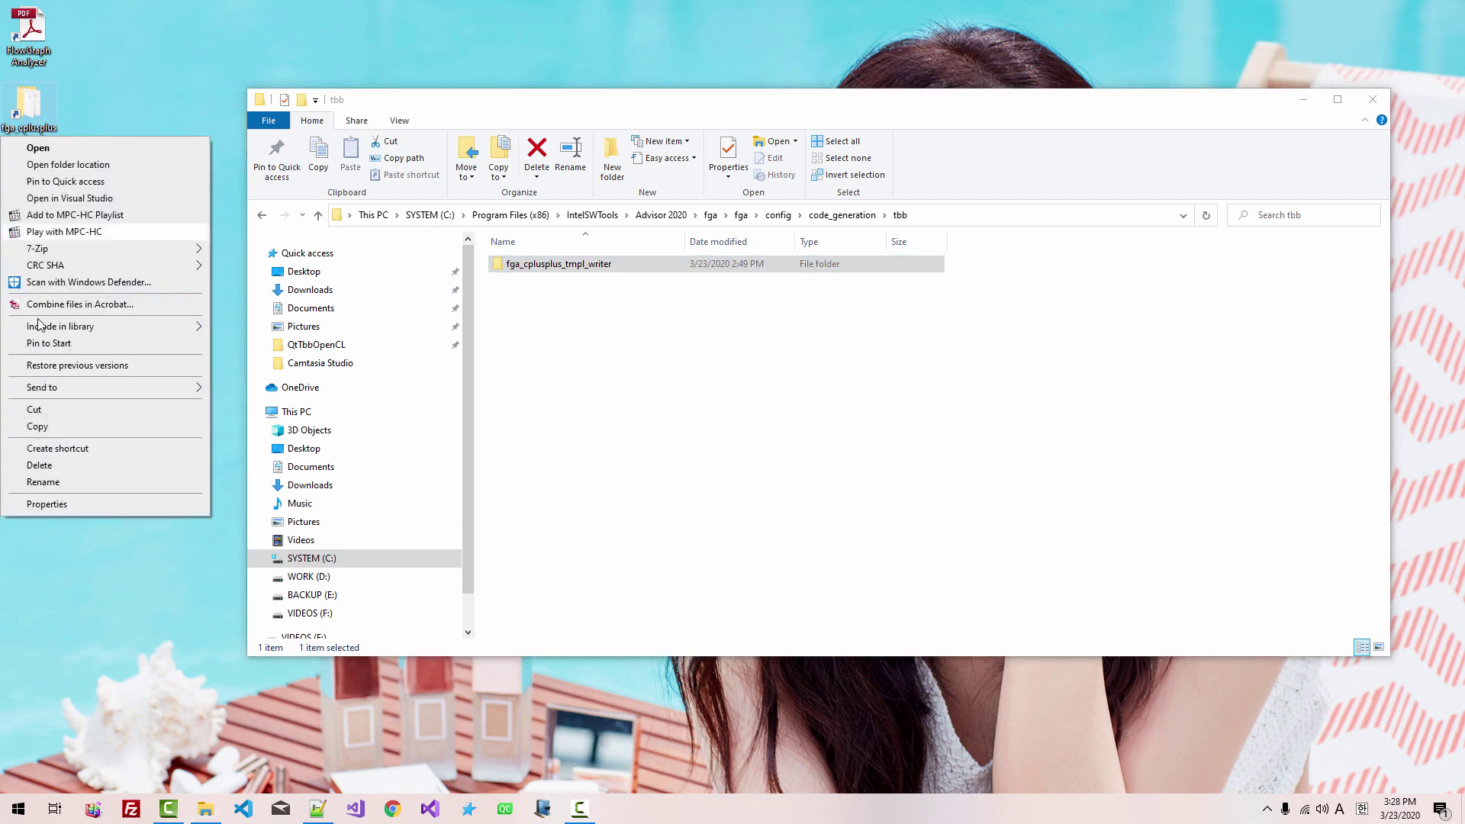
click(55, 475)
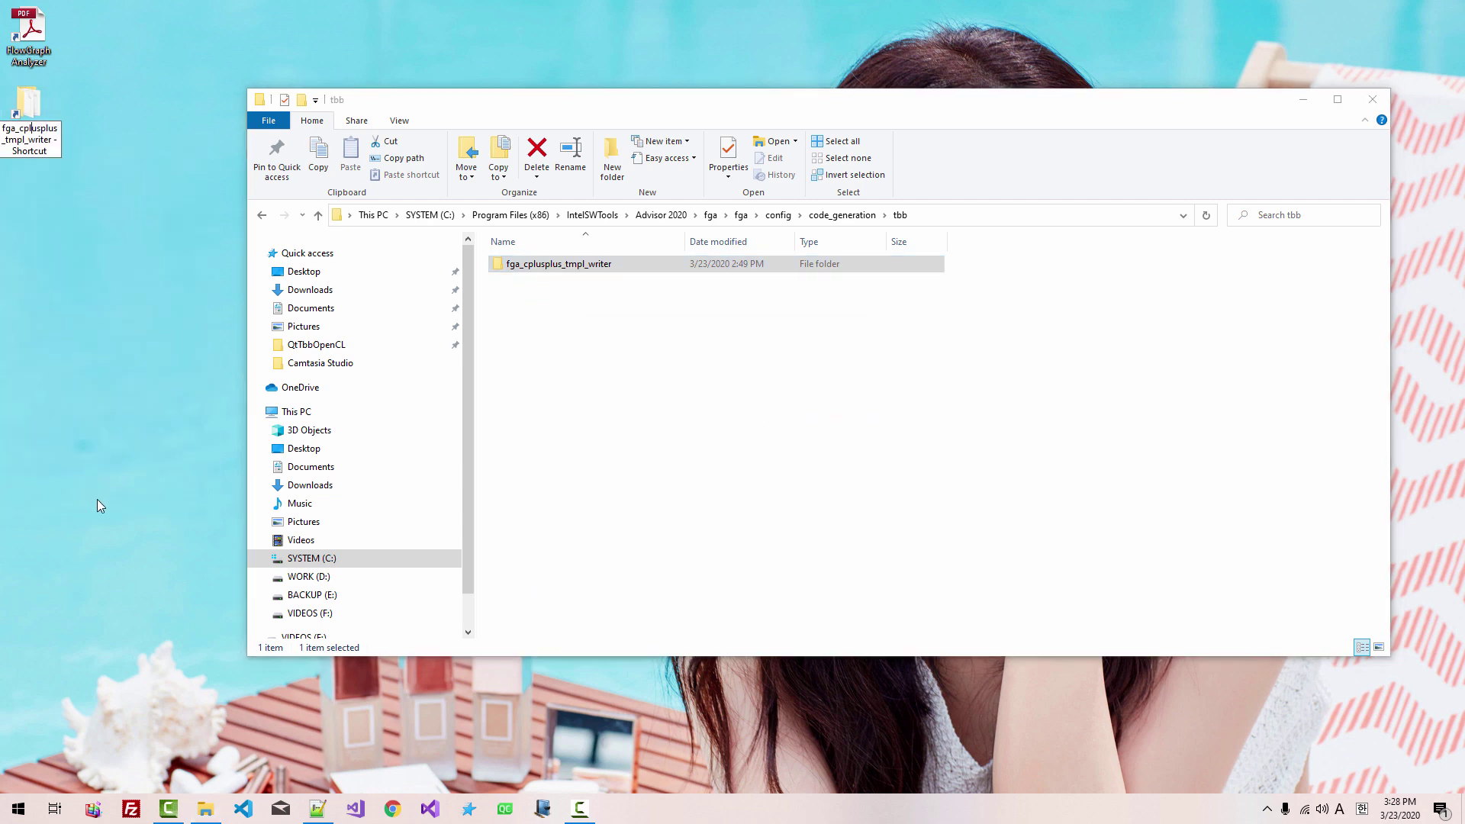
key(shift+End)
text(tmpl)
key(Return)
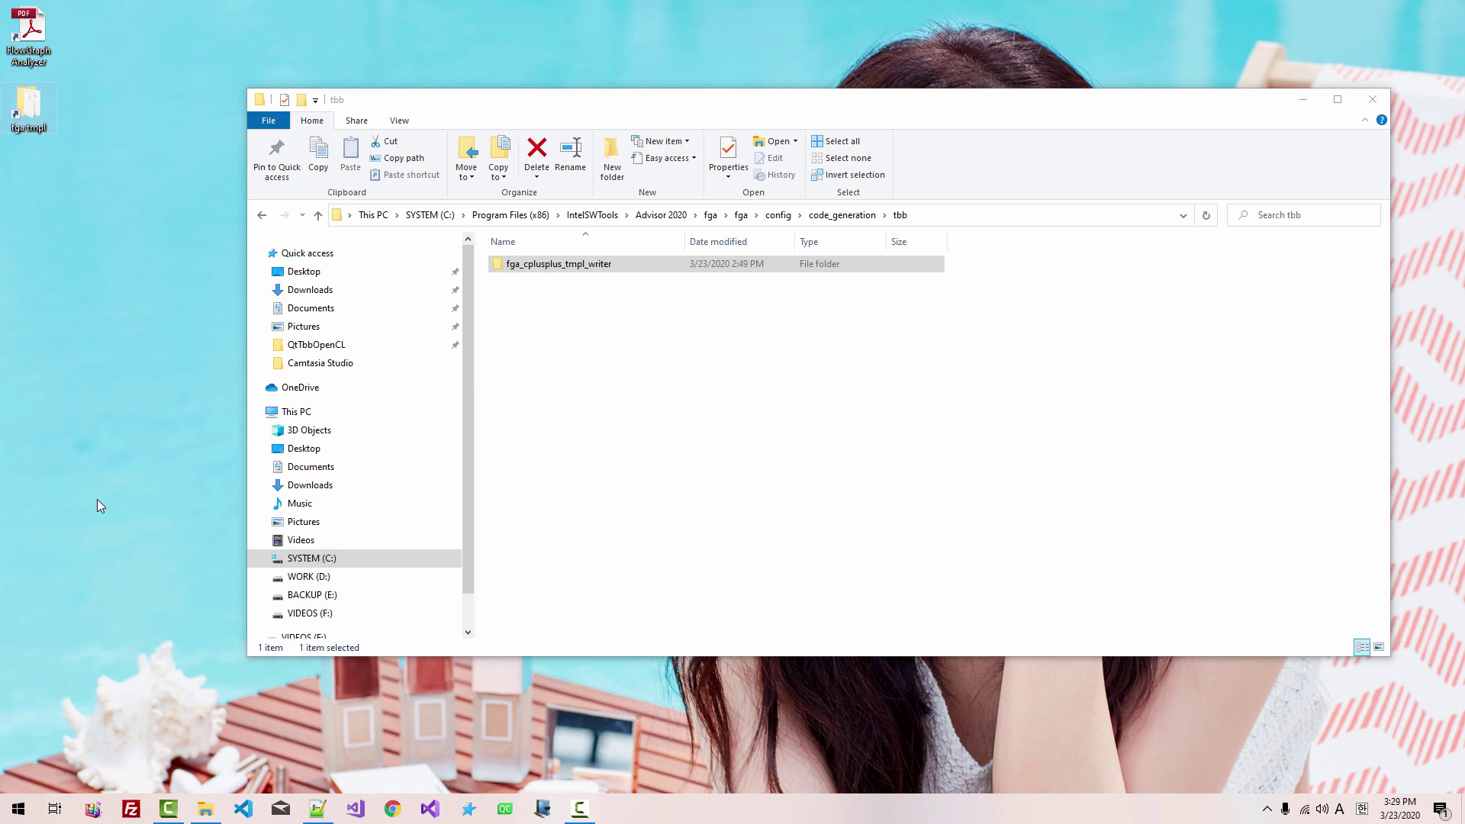
- Duplicate the fga_cplusplus_tmpl_writer folder inside tbb, granting administrator permission for the copy
click(601, 381)
right_click(578, 271)
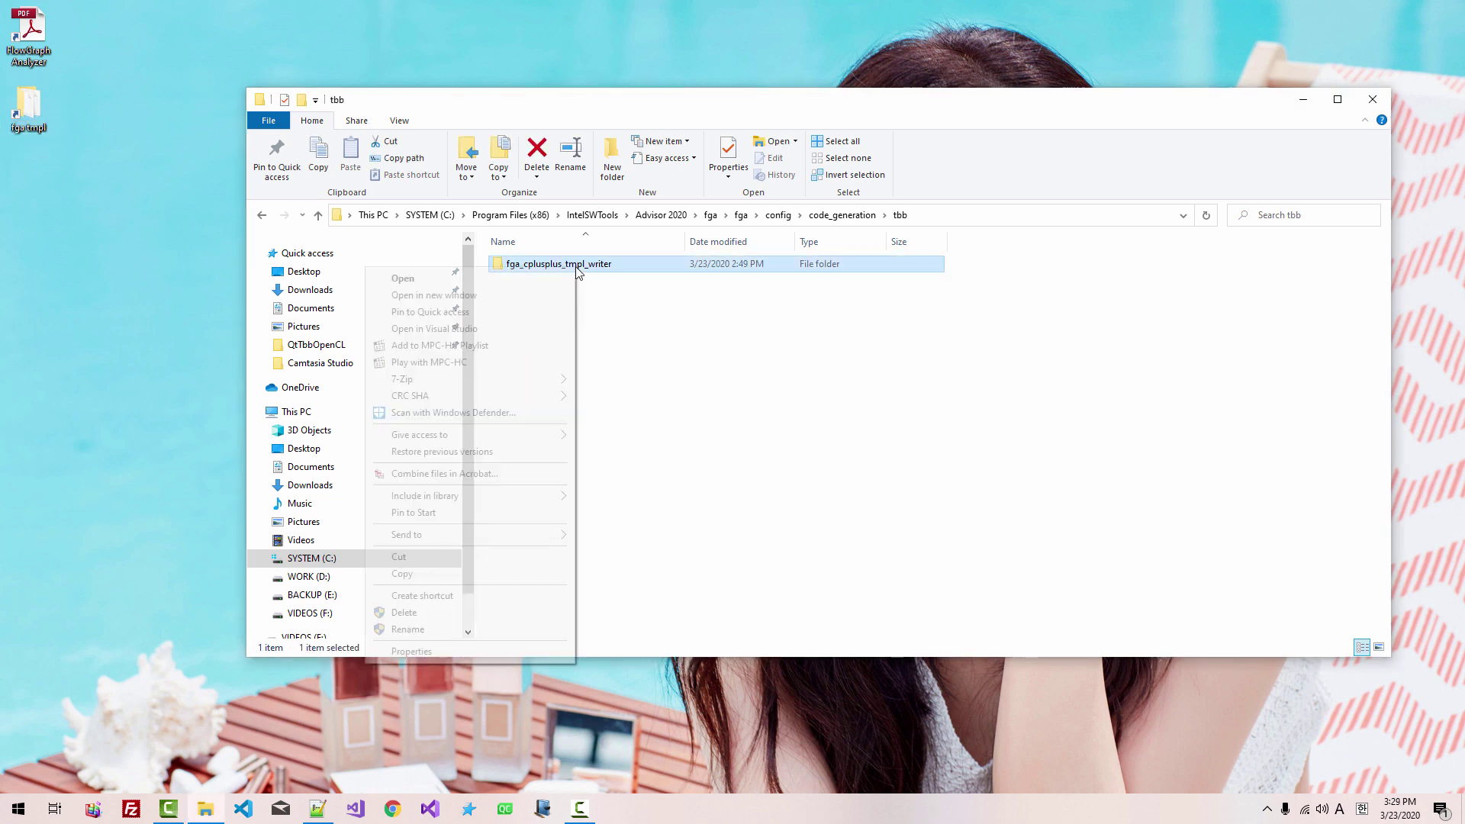
click(405, 576)
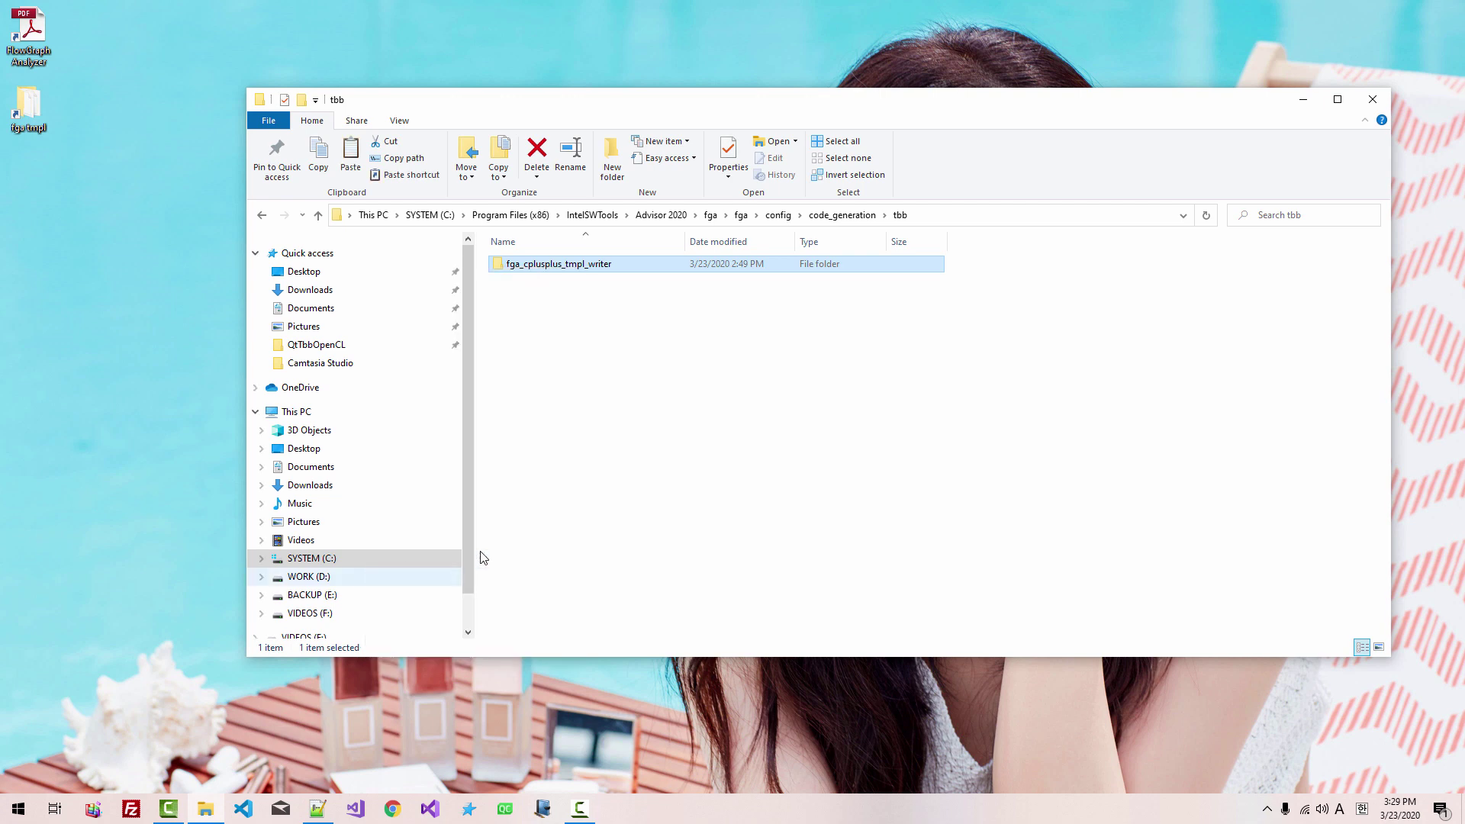
right_click(623, 346)
click(485, 451)
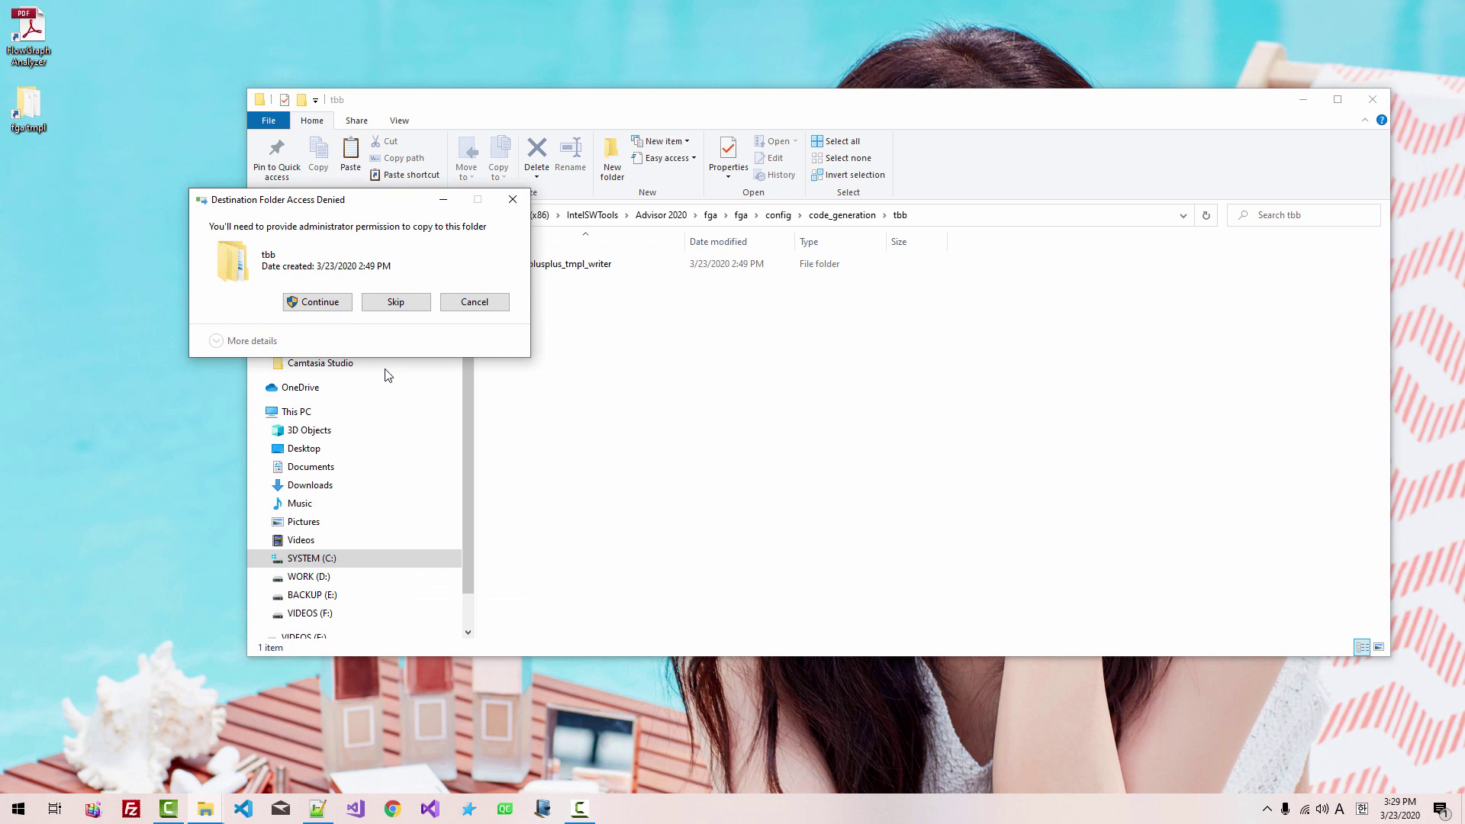
click(325, 306)
- Rename the copied template writer folder as "fga_cplusplus_tmpl_writer - Original"
right_click(611, 287)
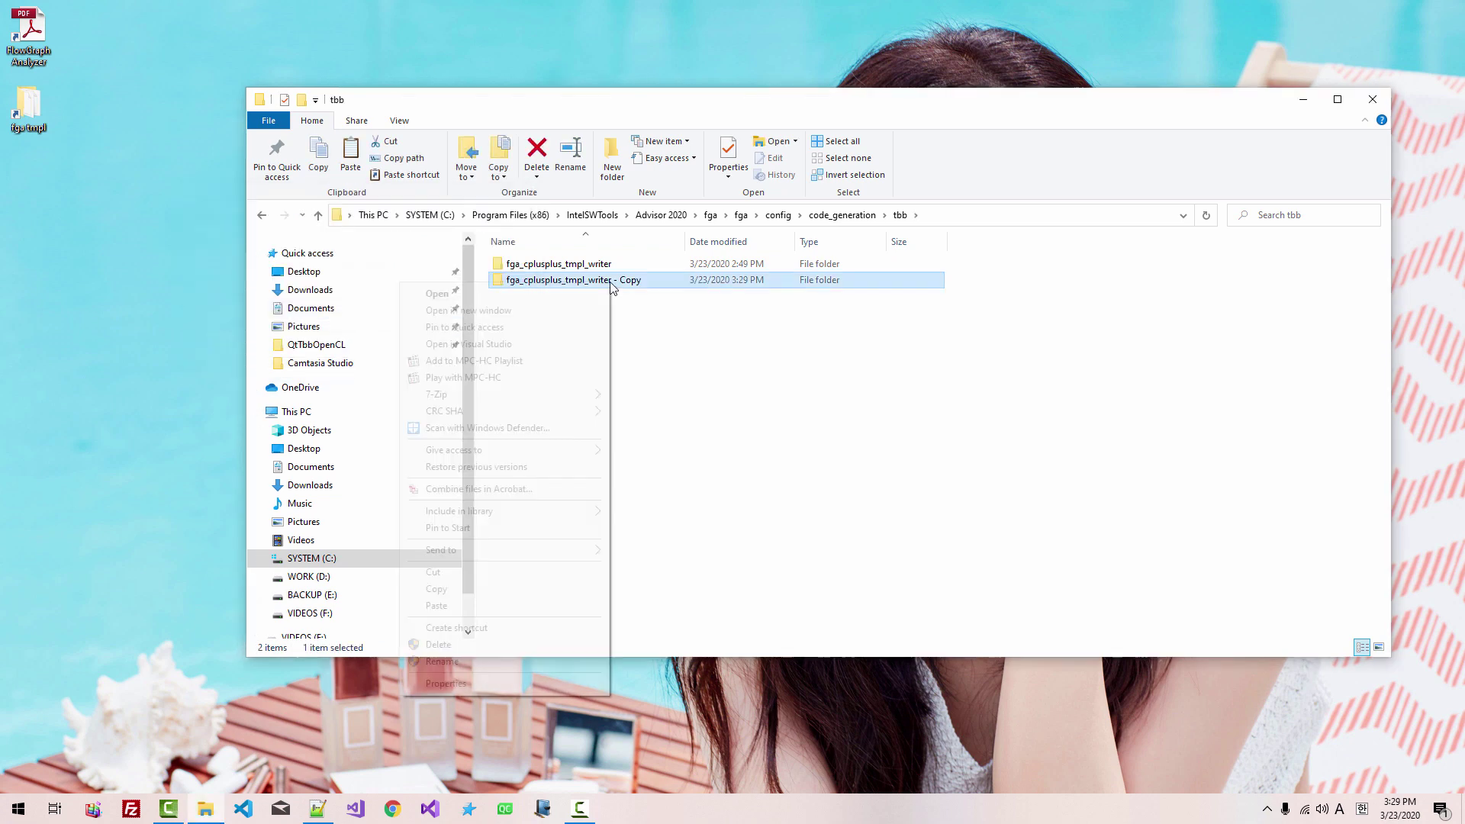
click(449, 663)
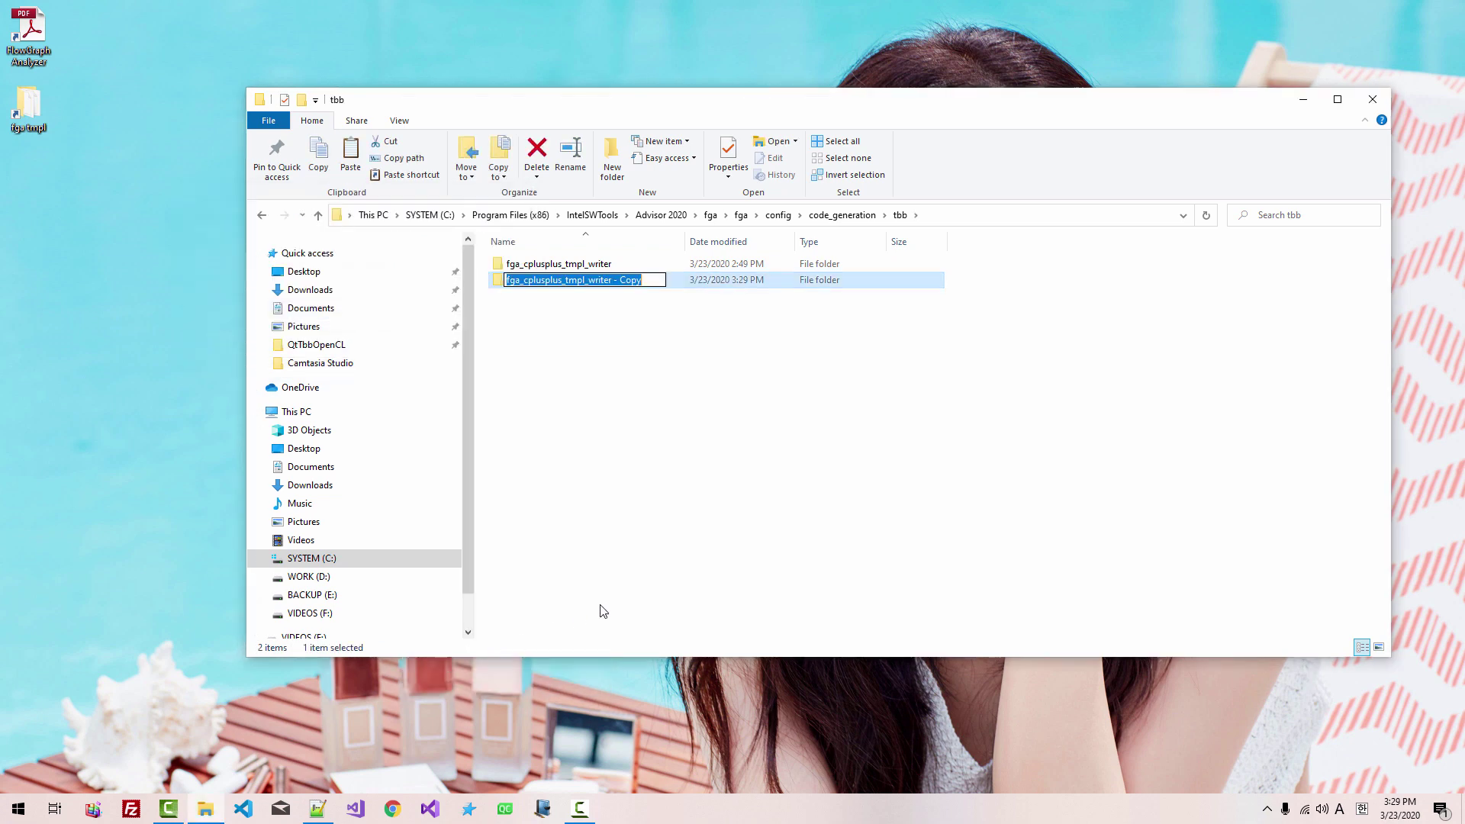
key(End)
key(BackSpace)
key(BackSpace)
key(BackSpace)
key(BackSpace)
text(Original)
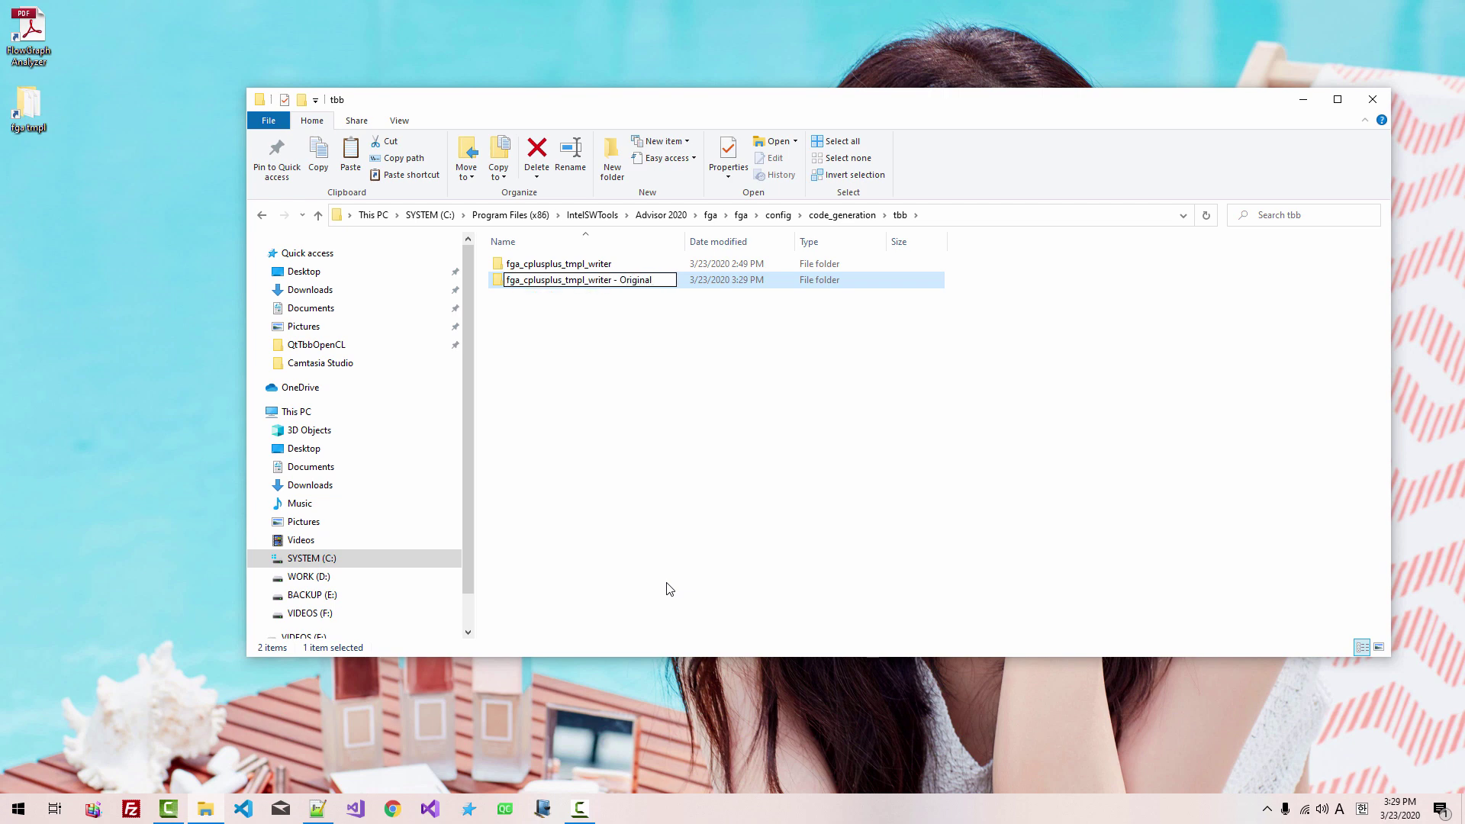
key(Return)
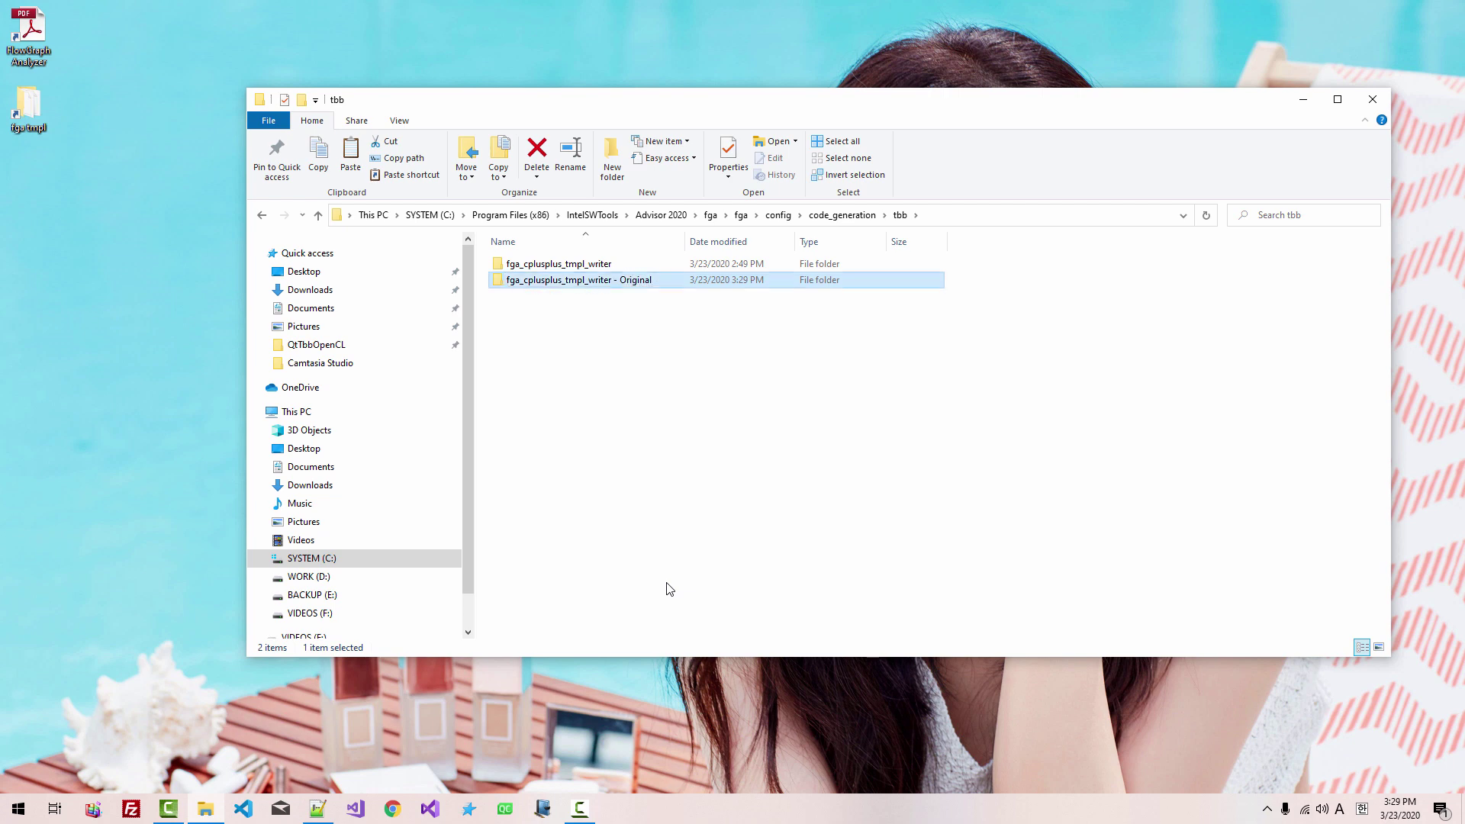
- Review the template files inside the original fga_cplusplus_tmpl_writer folder
double_click(592, 264)
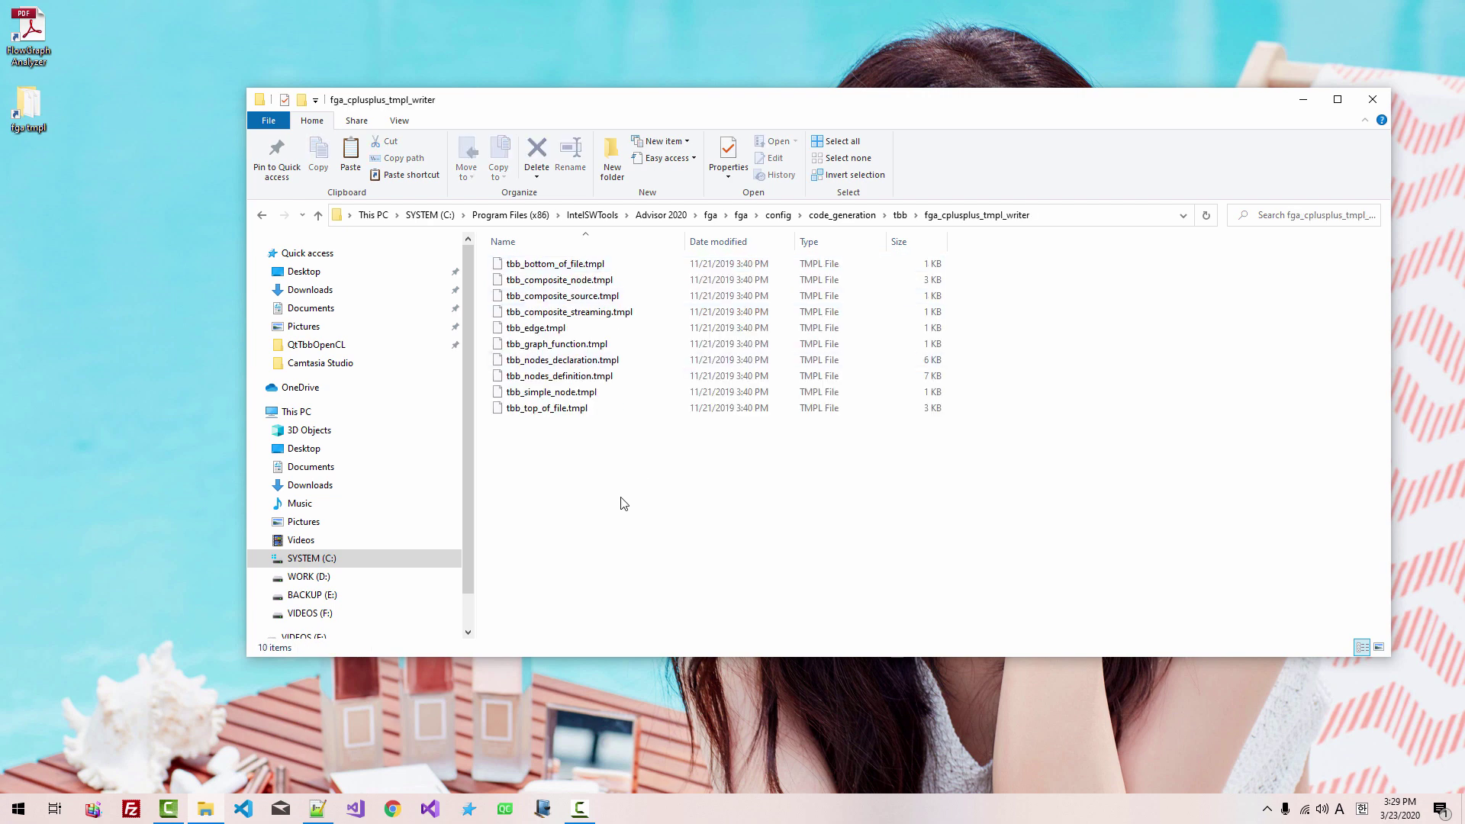
drag(620, 498, 547, 263)
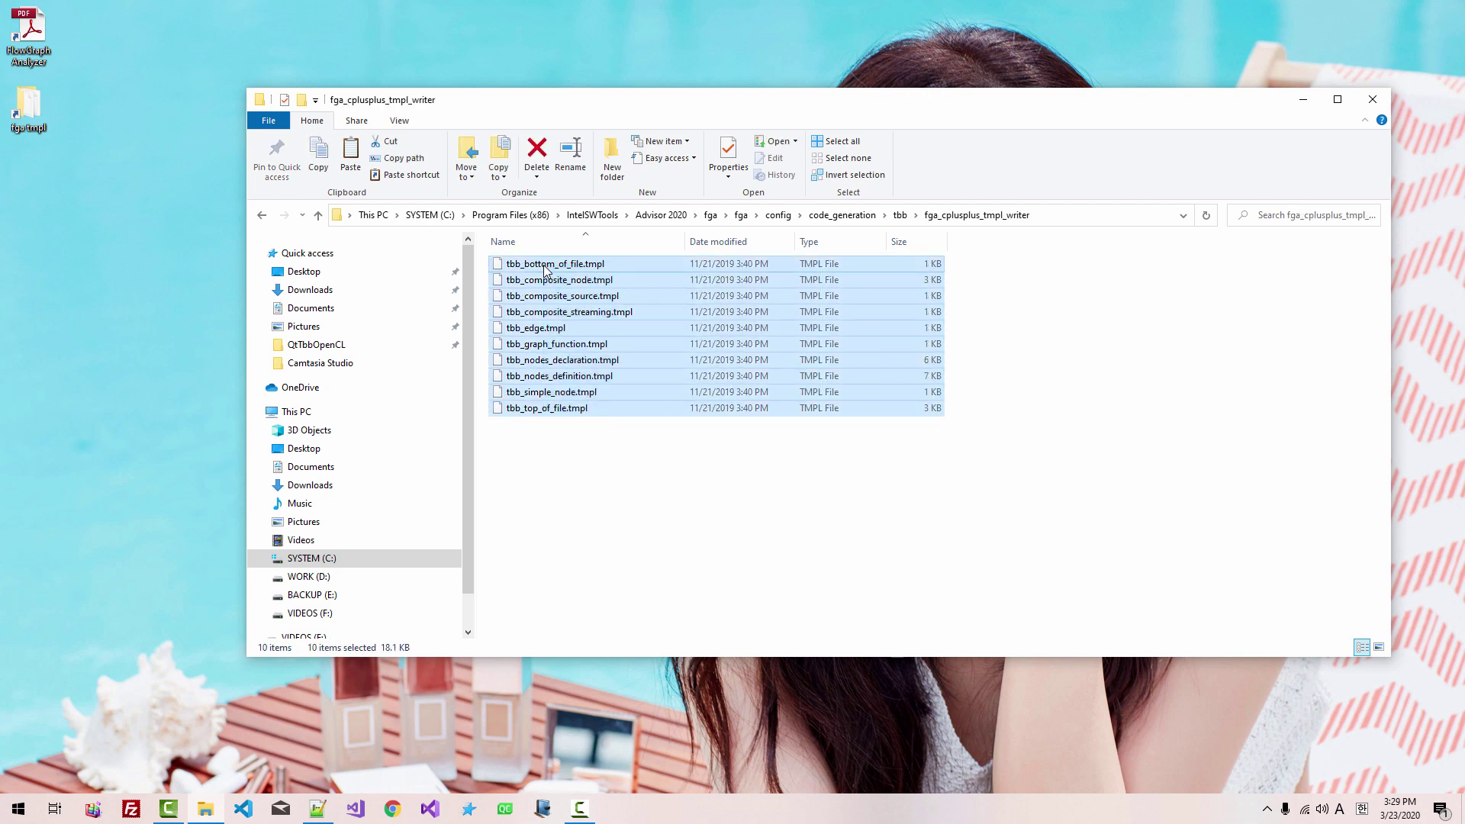
- Go to fgt\windows\bin under the upper fga folder and copy its full folder path
click(711, 217)
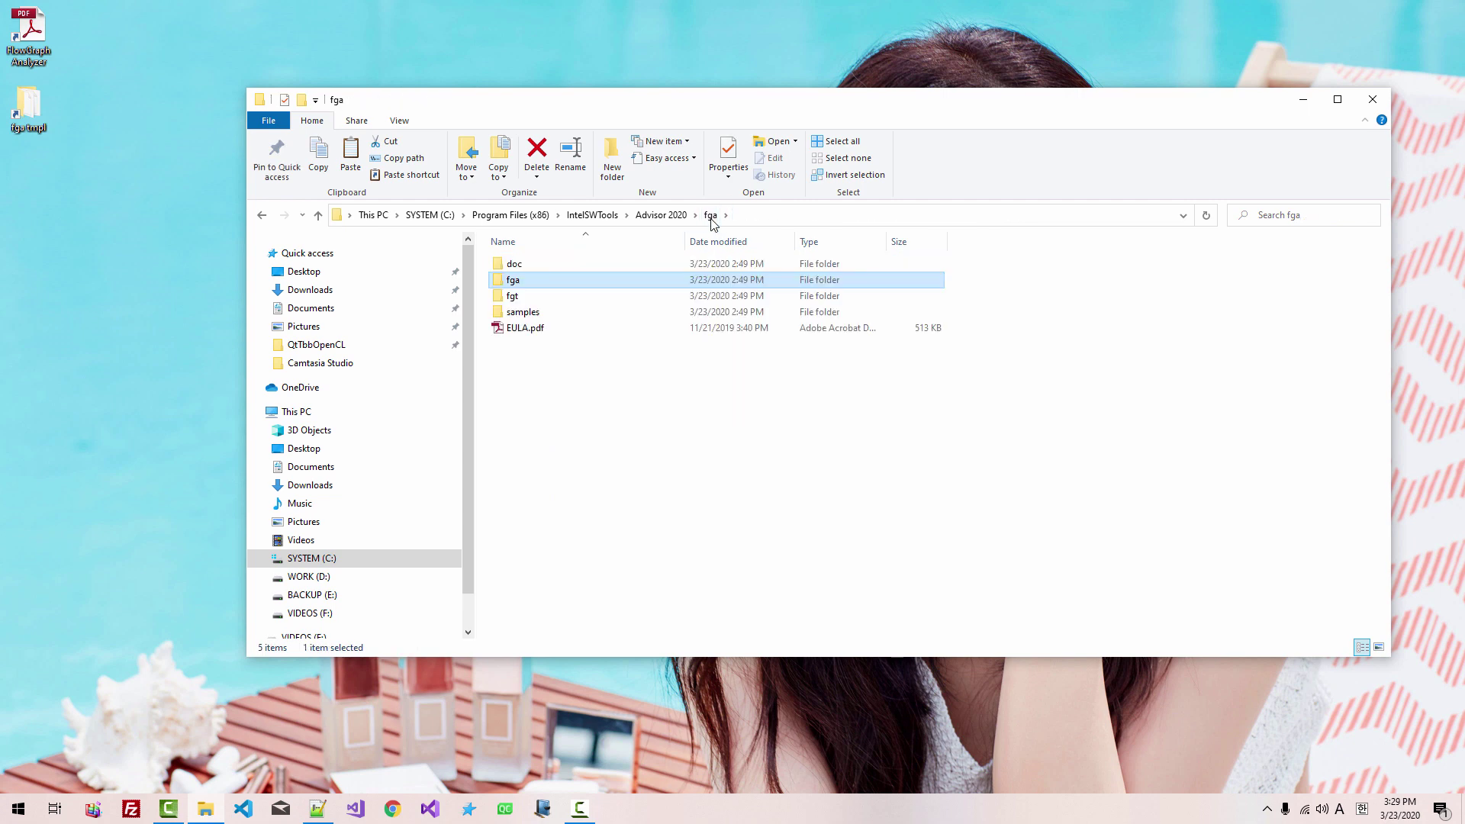
double_click(514, 297)
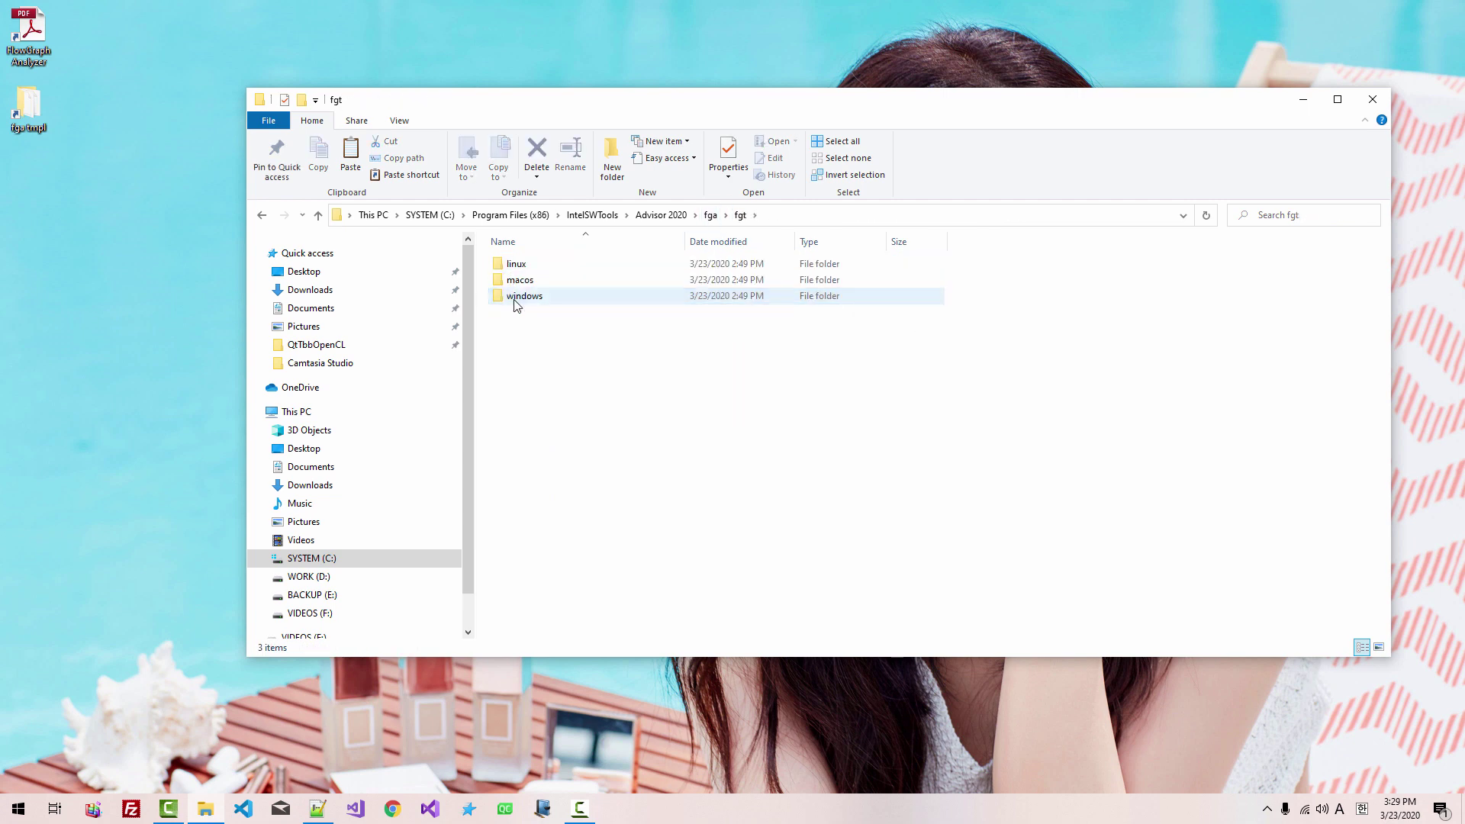
double_click(515, 299)
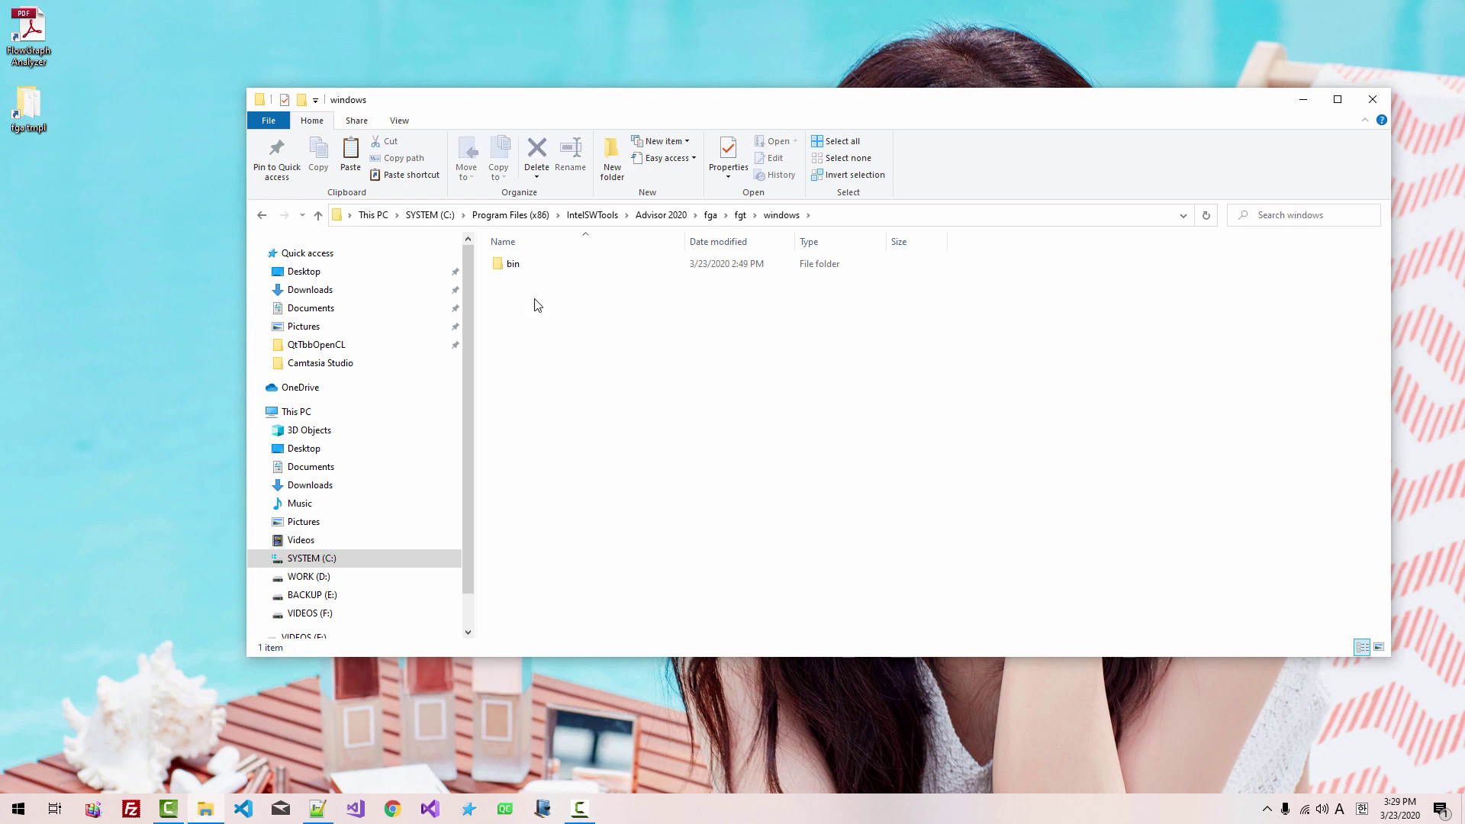
double_click(515, 268)
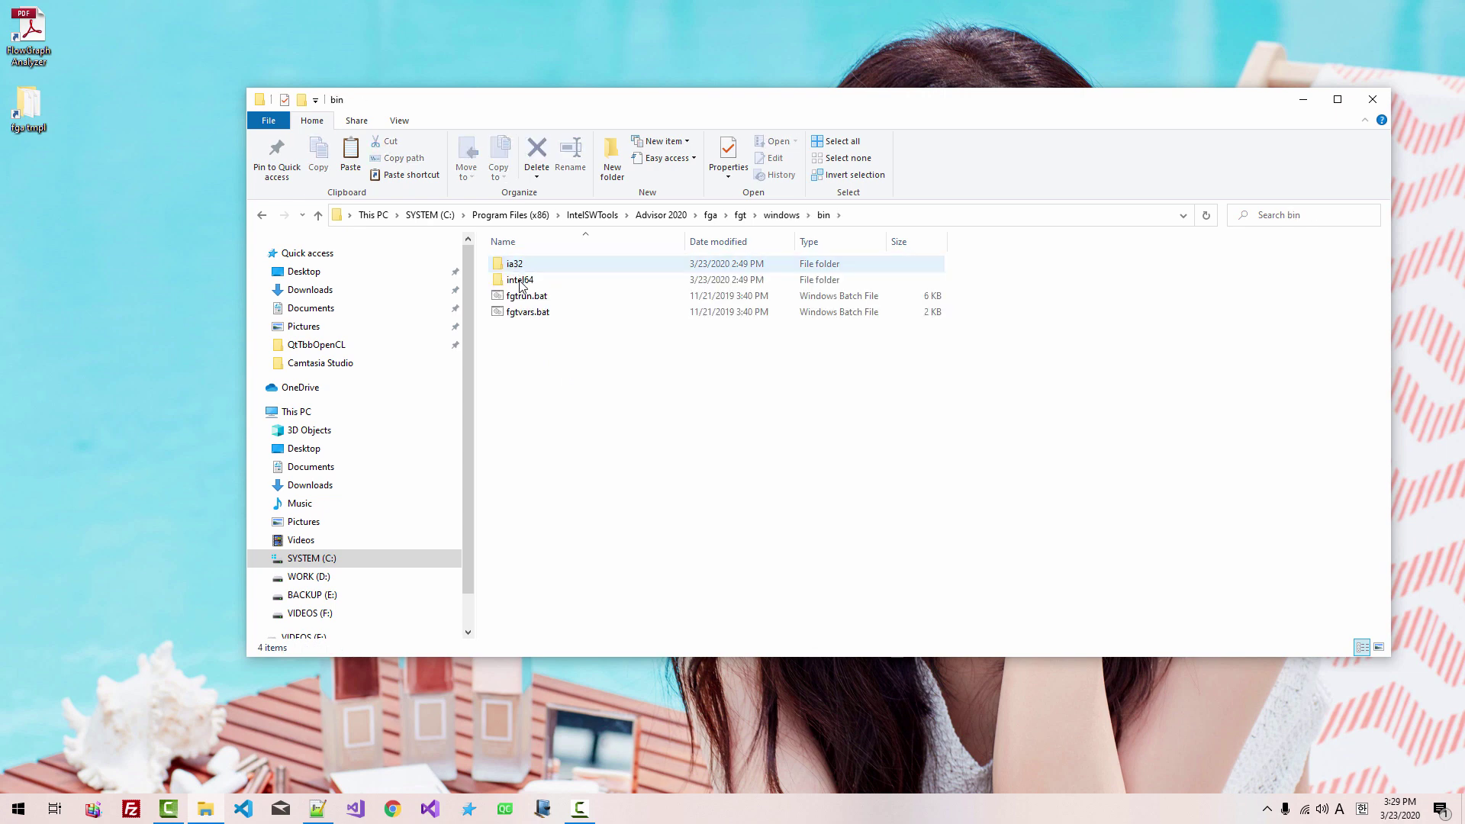
click(866, 217)
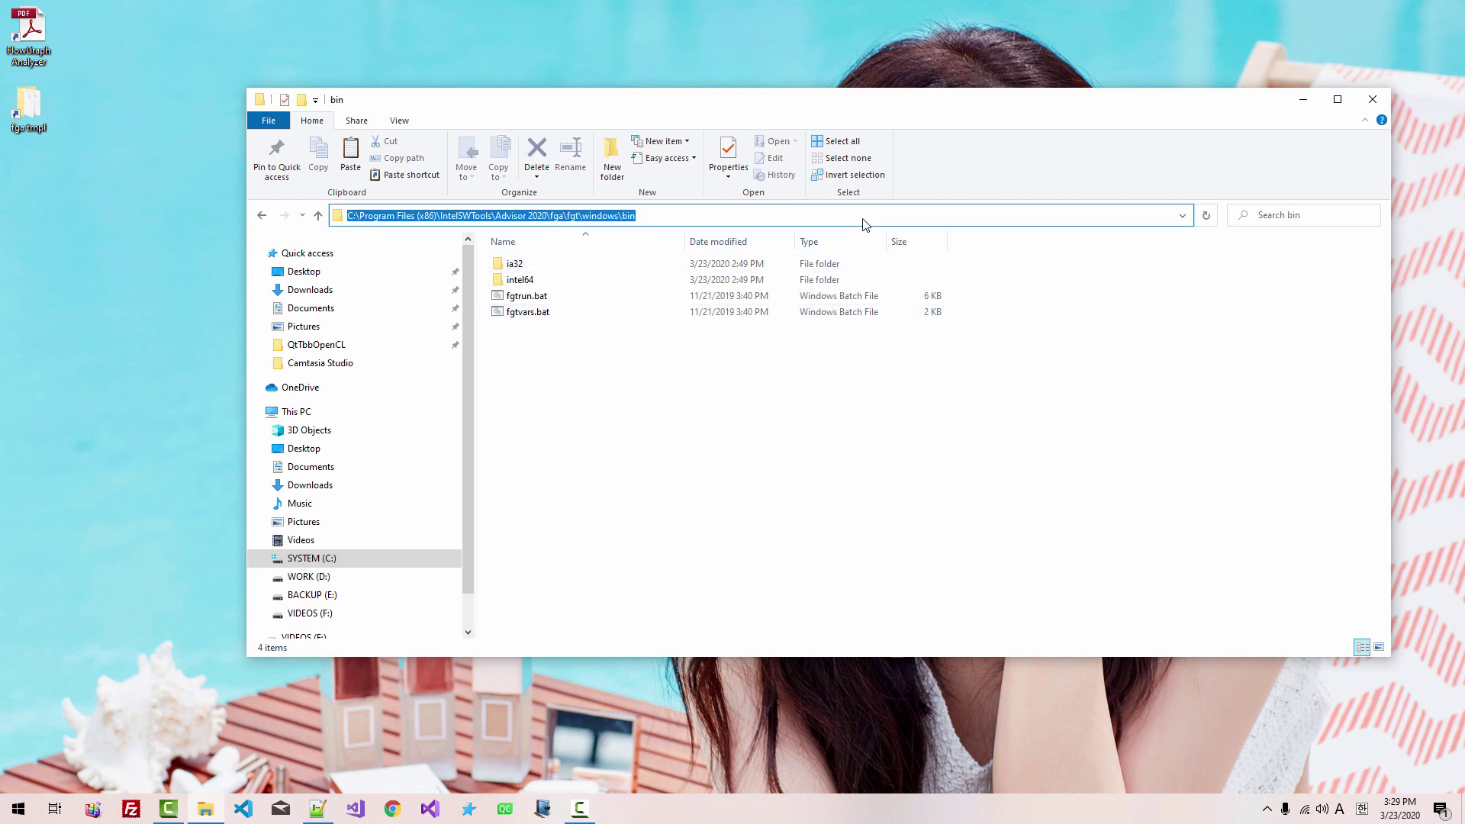
key(ctrl+c)
- Search Windows for "environ" and open the environment variables editor from the system properties
right_click(17, 814)
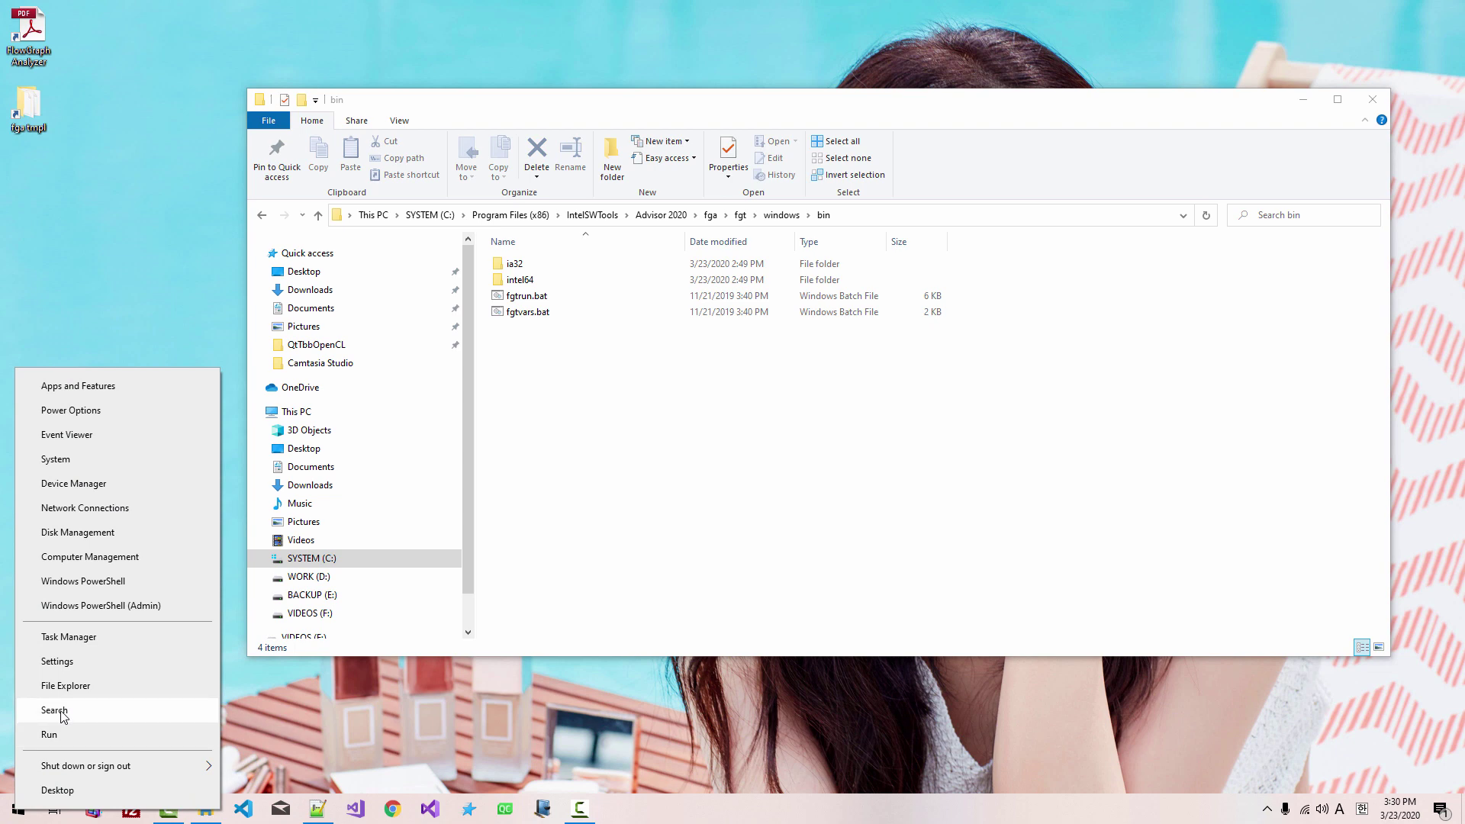
click(61, 711)
text(en)
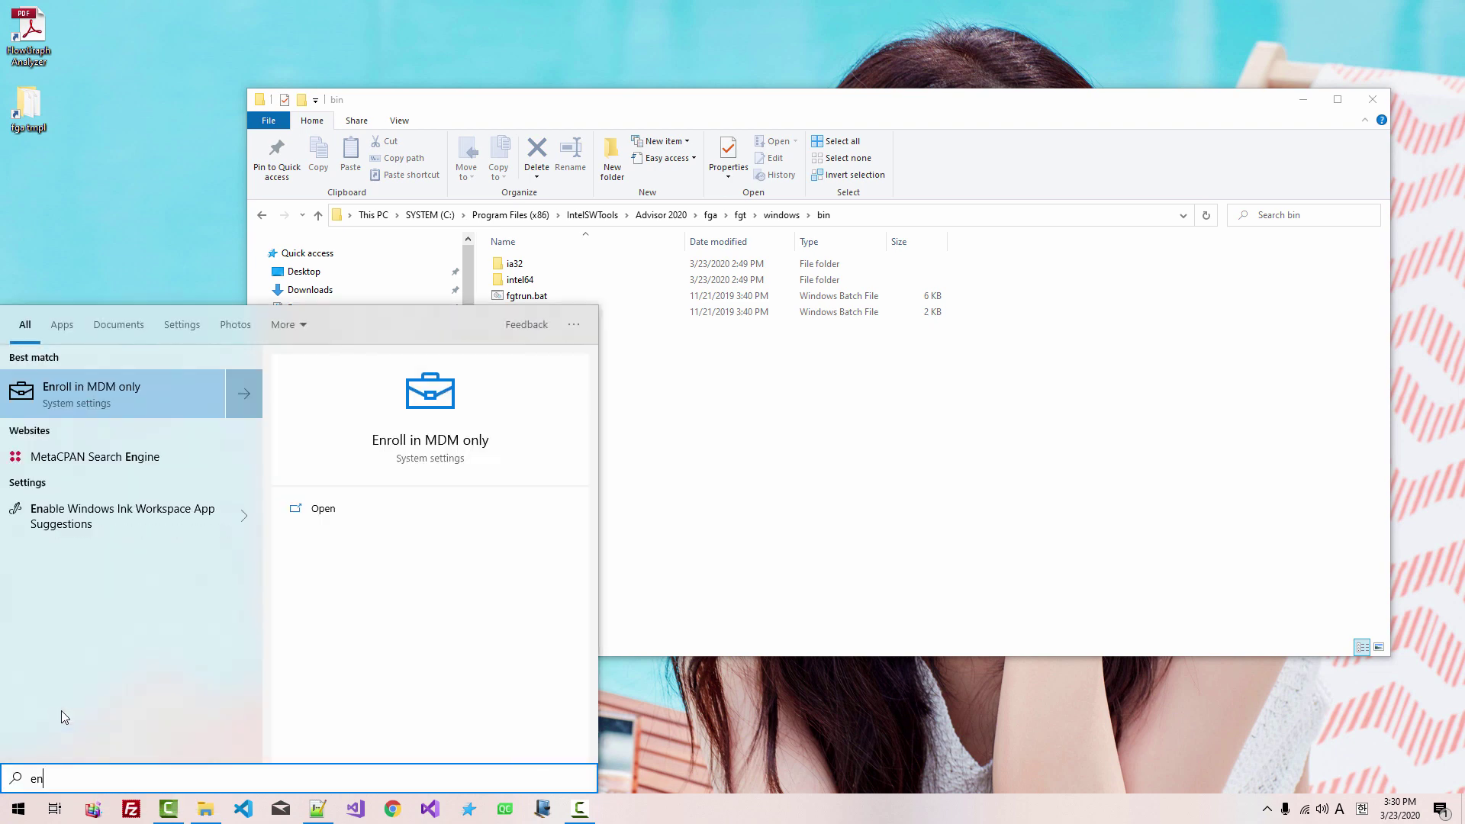
text(viron)
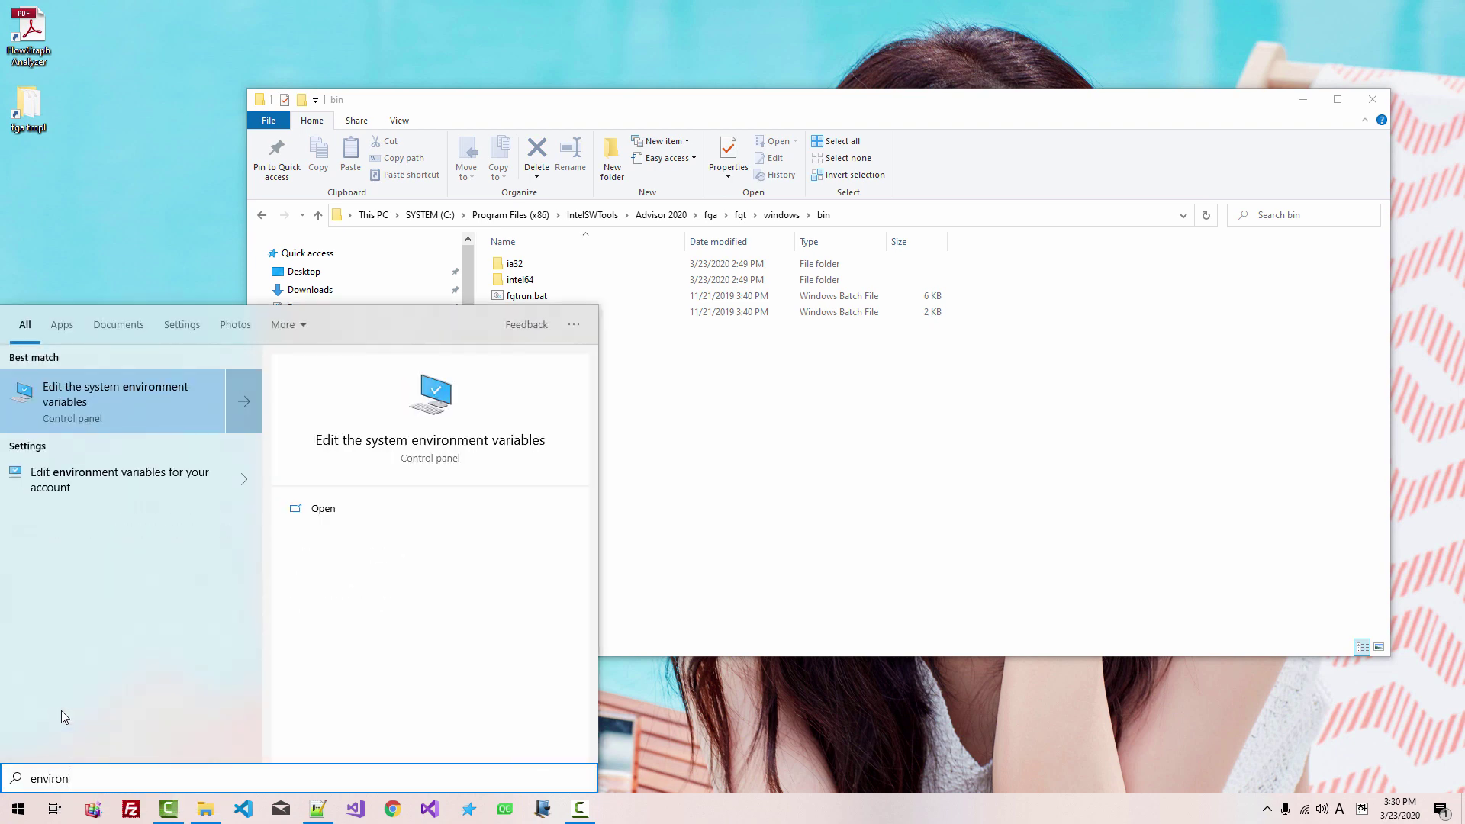
click(139, 390)
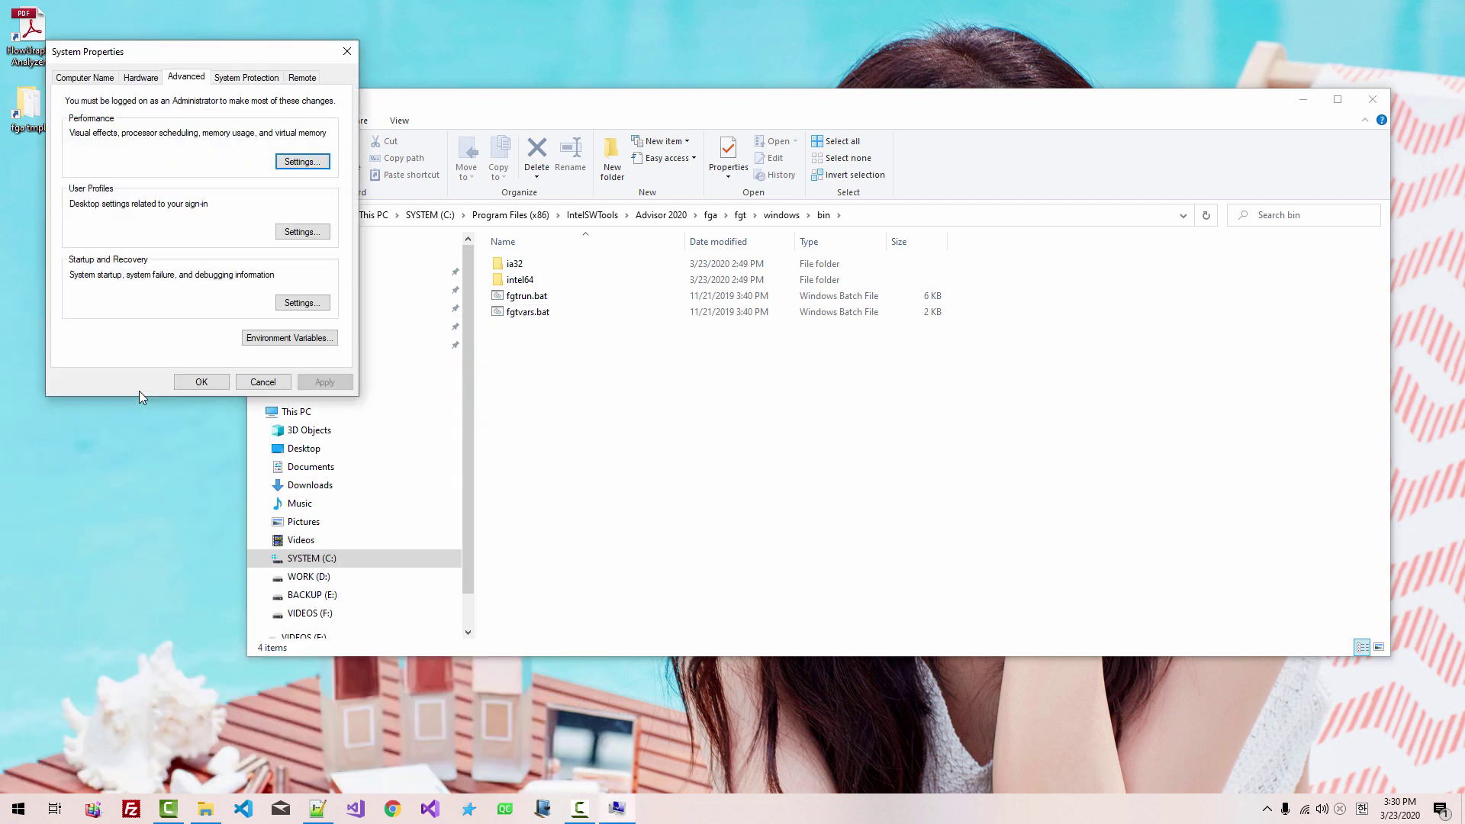
click(290, 338)
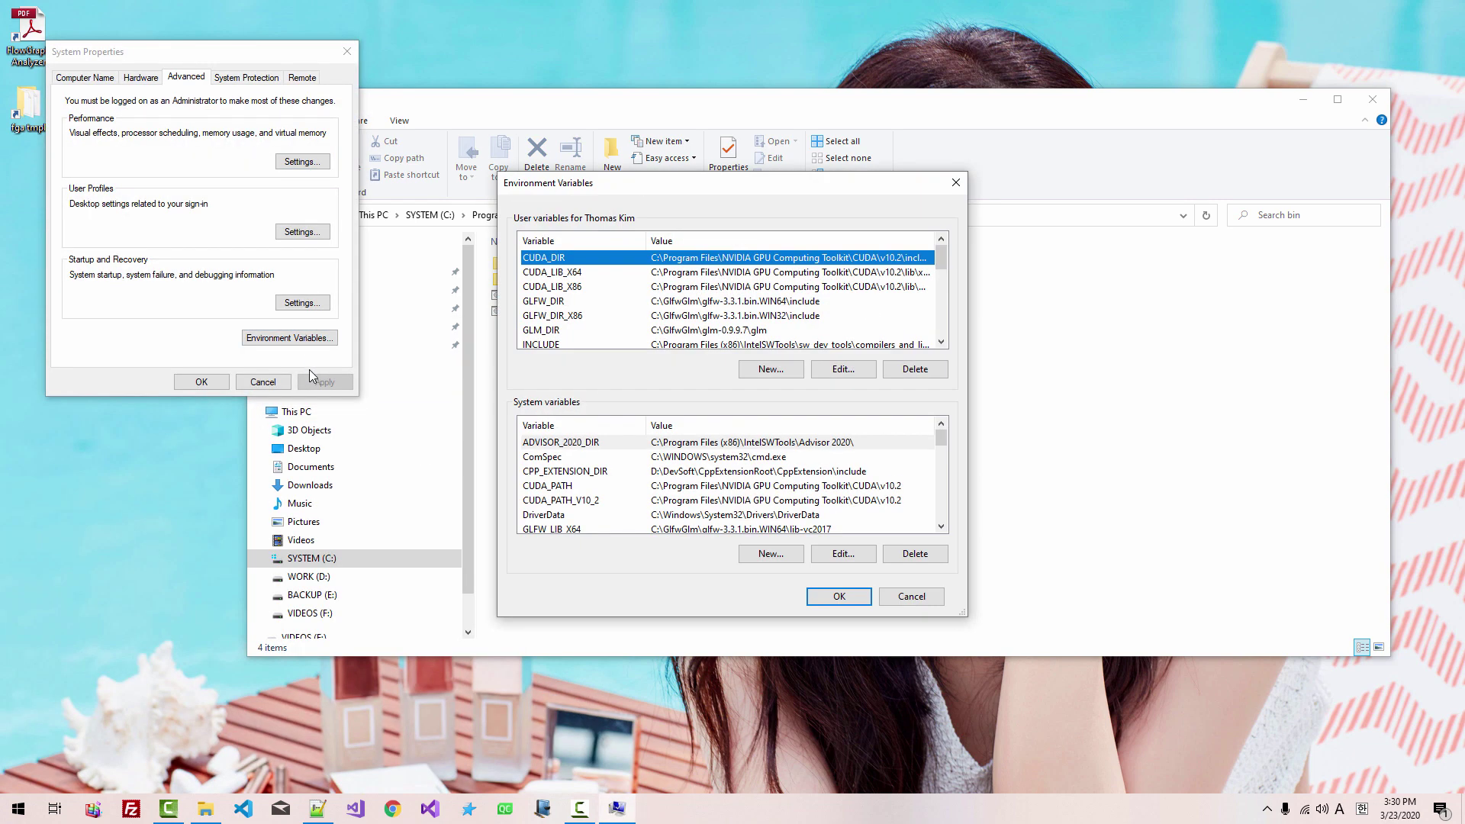
- Add C:\Program Files (x86)\IntelSWTools\Advisor 2020\fga\fgt\windows\bin as a new entry in the user Path variable
drag(962, 615, 1077, 768)
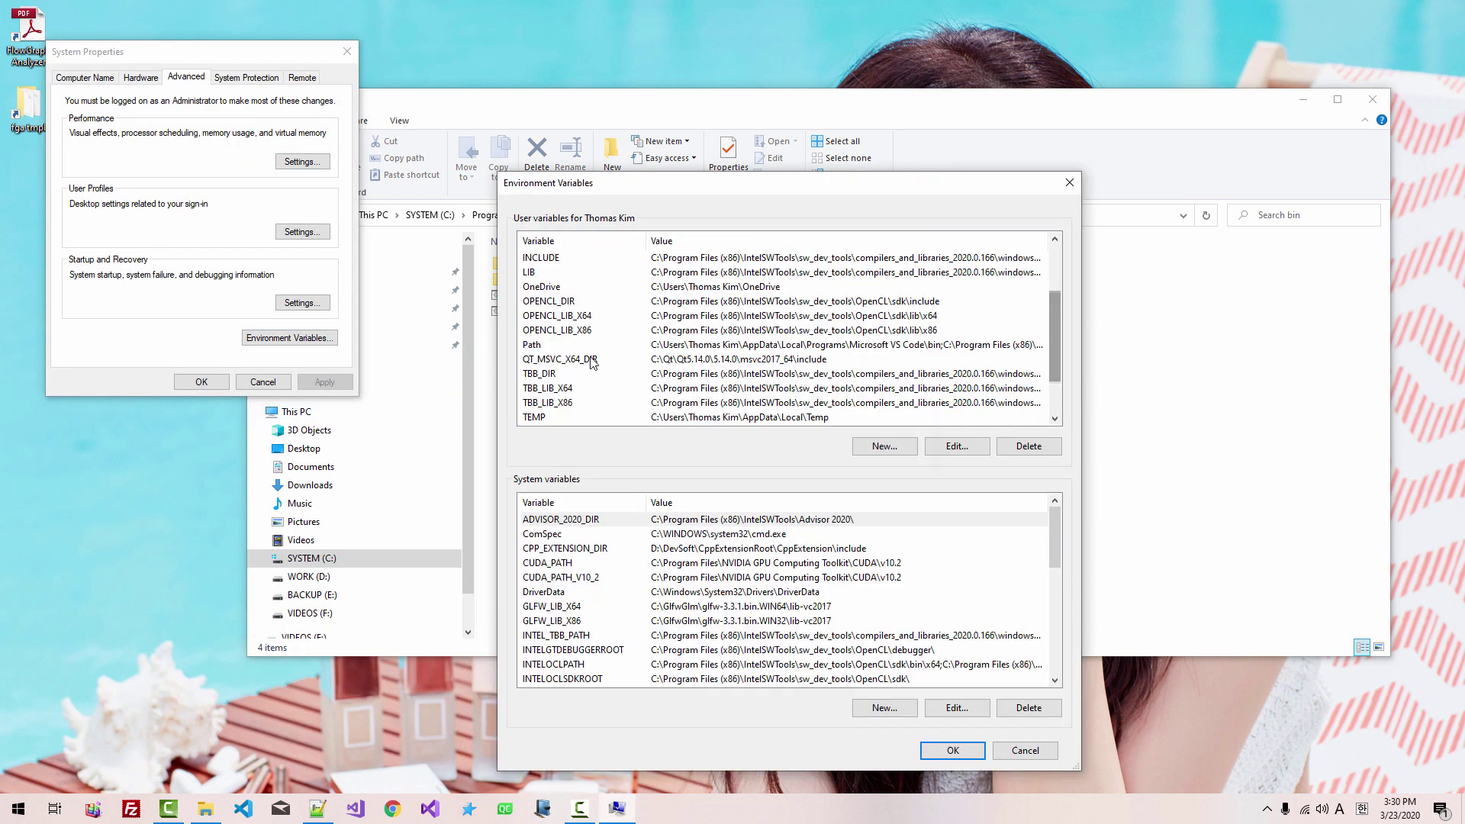
scroll(580, 358, down, 2)
click(545, 345)
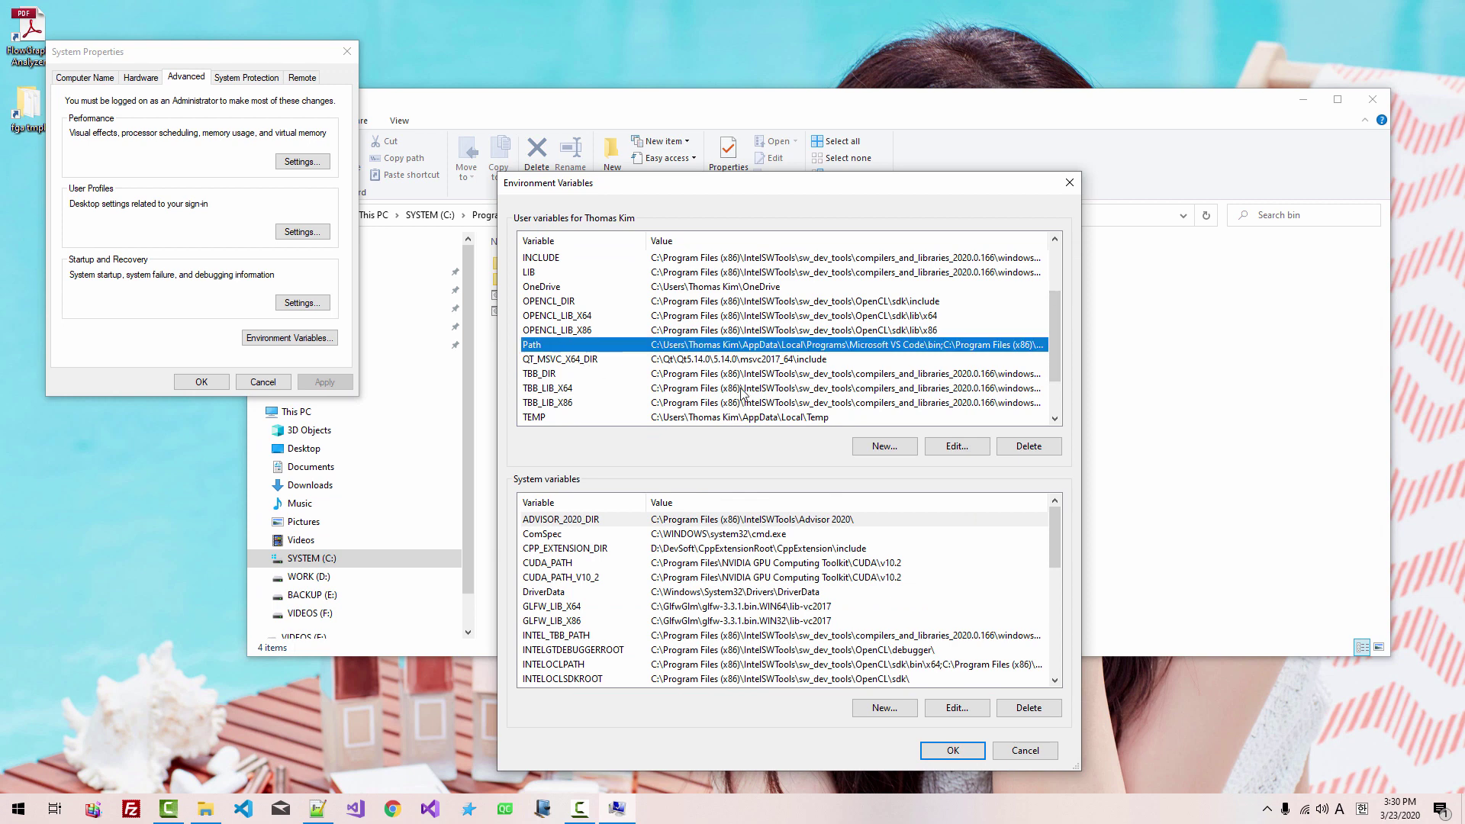
click(958, 446)
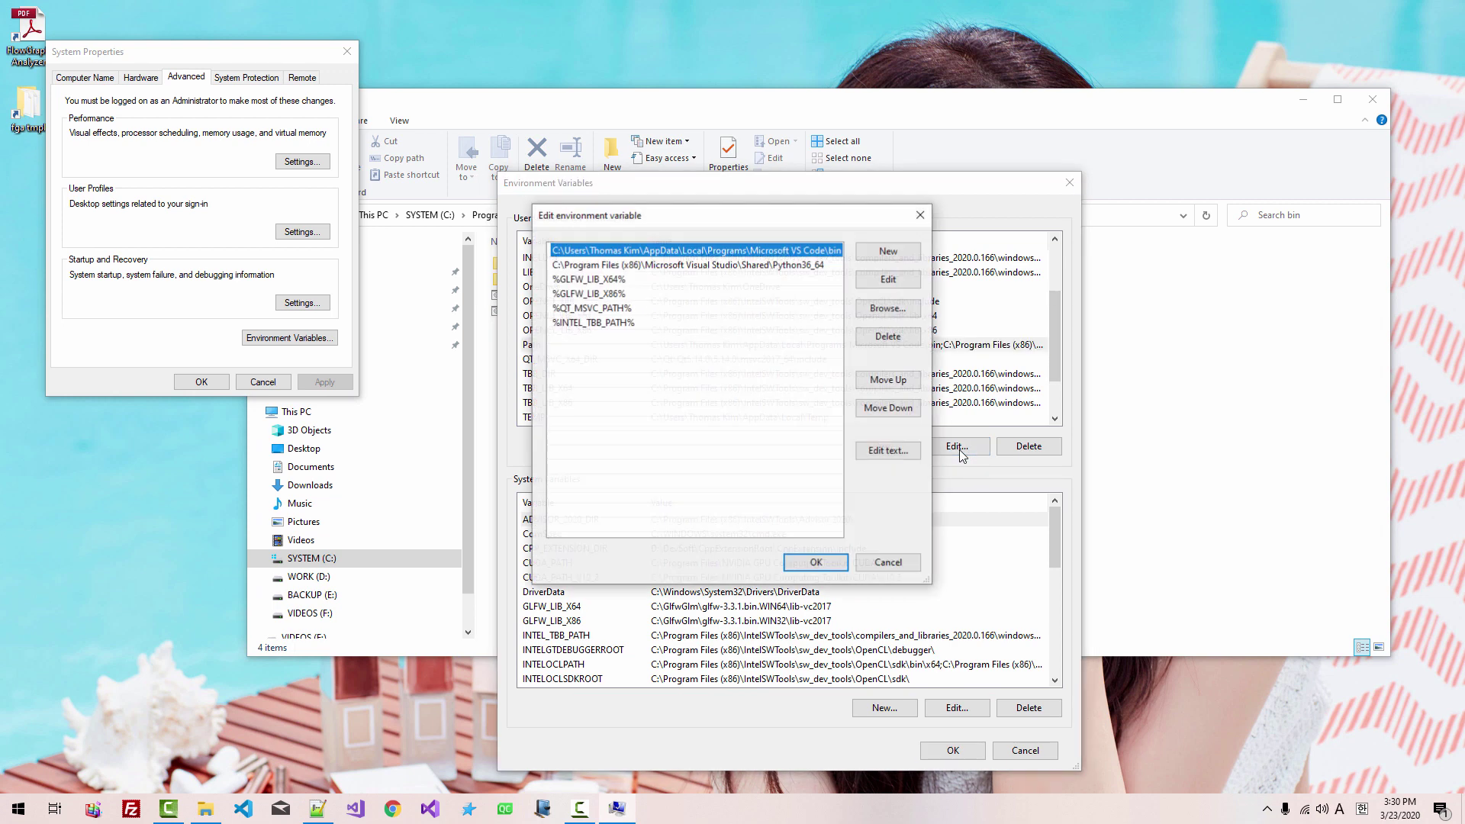
click(903, 259)
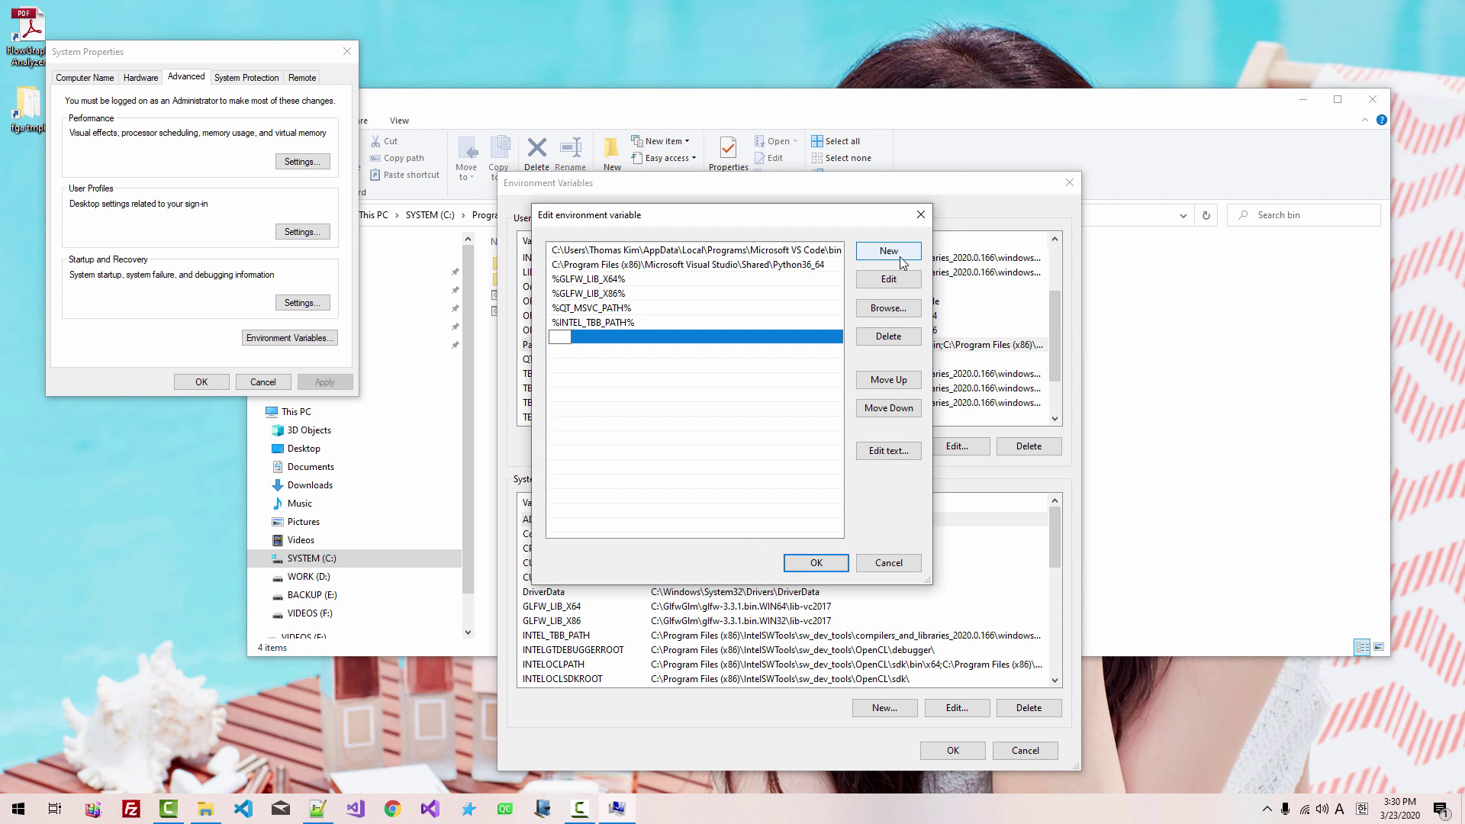
key(ctrl+v)
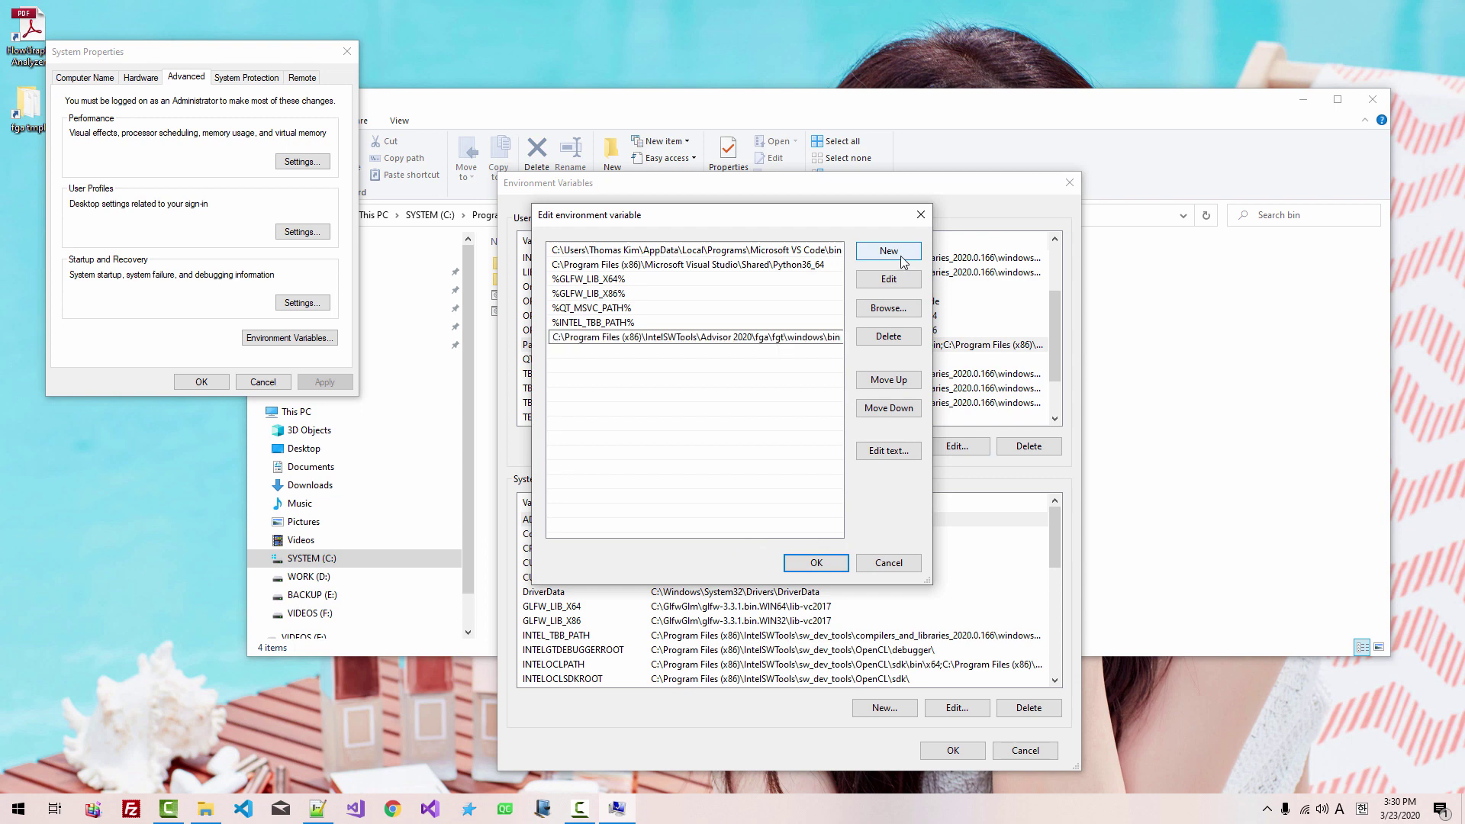
key(Return)
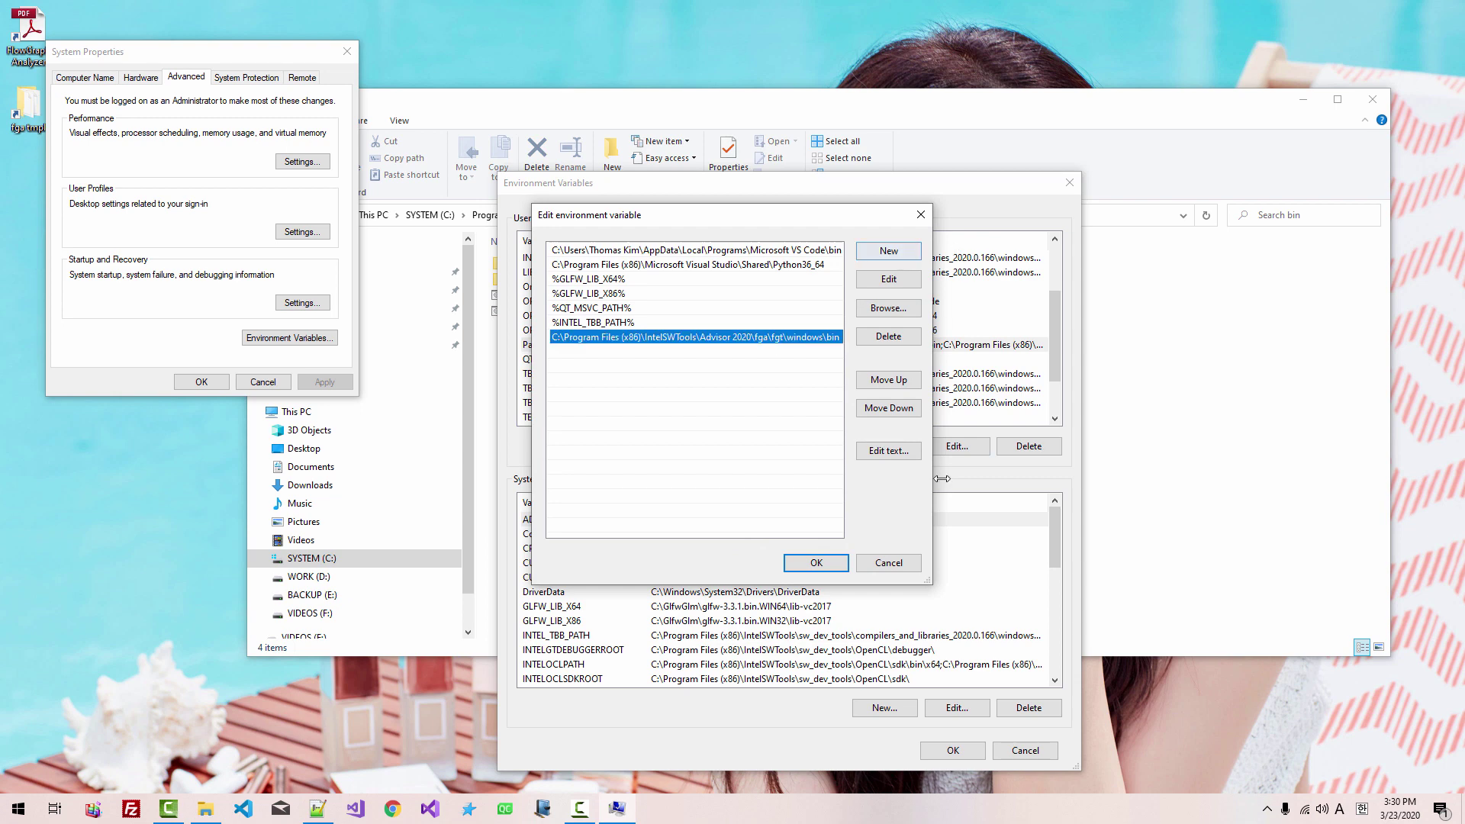
drag(928, 581, 1067, 621)
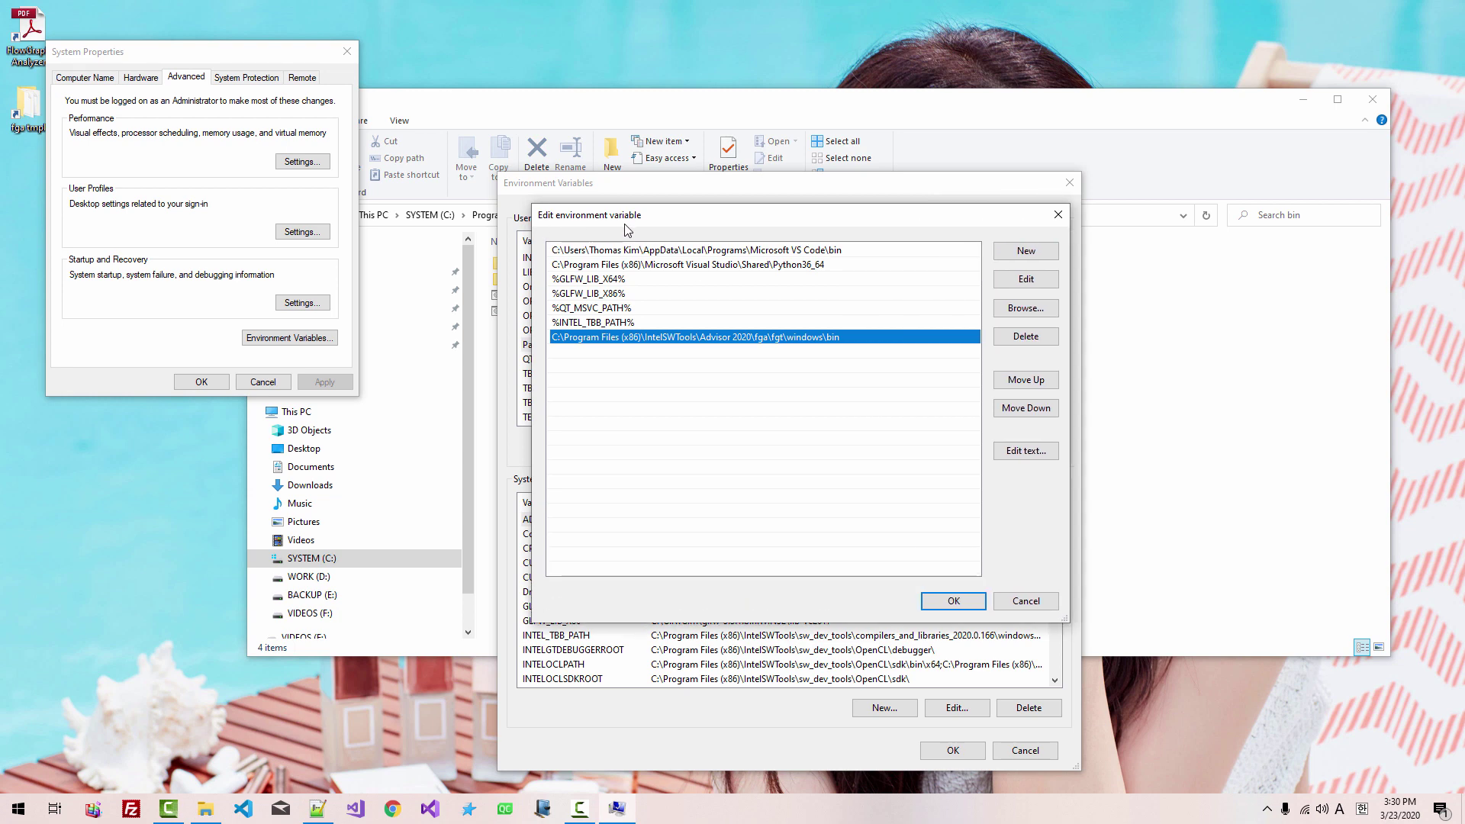
- Start a new user Path entry and browse its folder to C:\Program Files (x86)\IntelSWTools\Advisor 2020\fga\fgt\windows\bin
click(1027, 260)
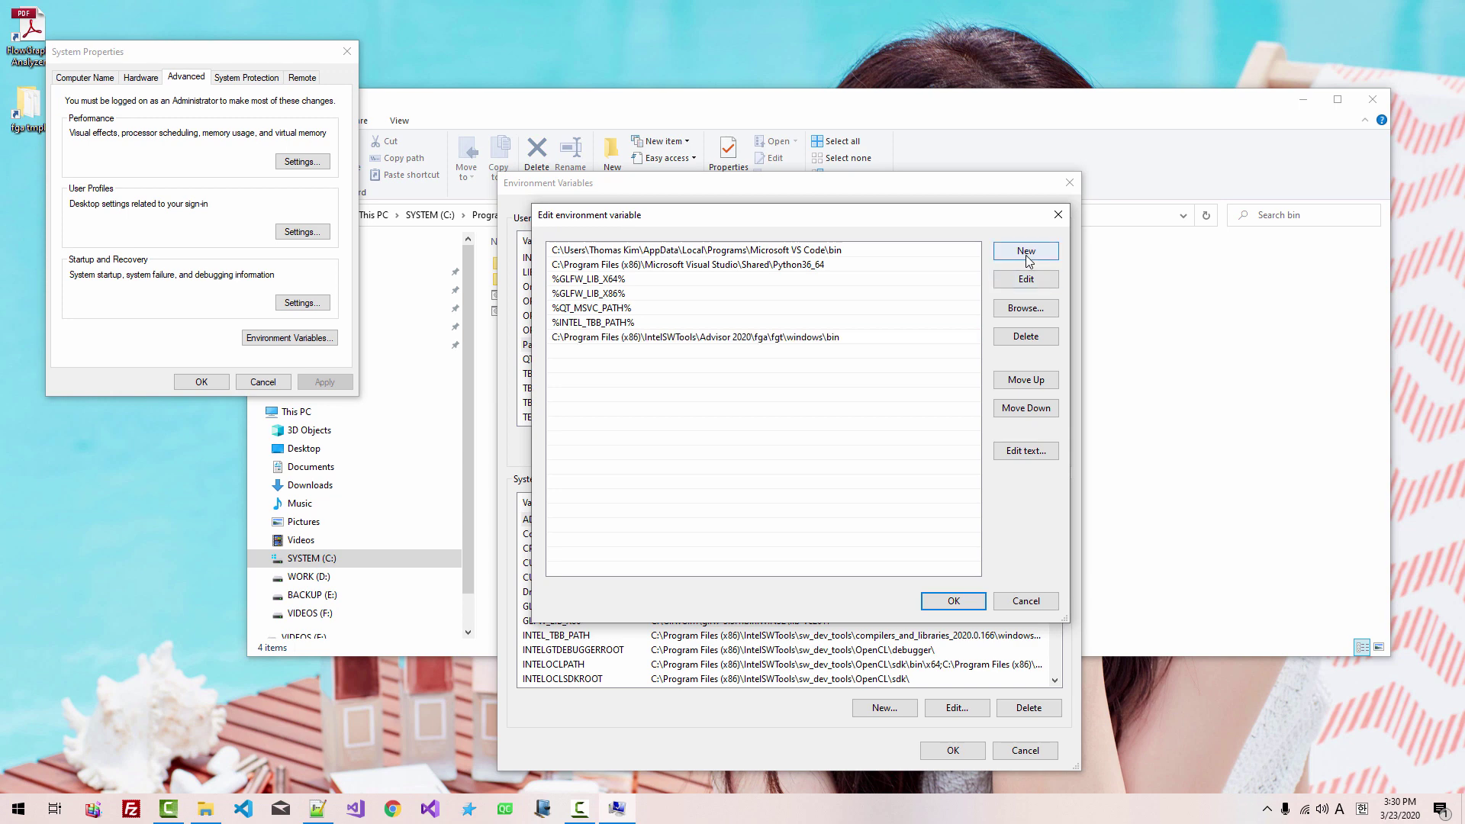
click(1027, 260)
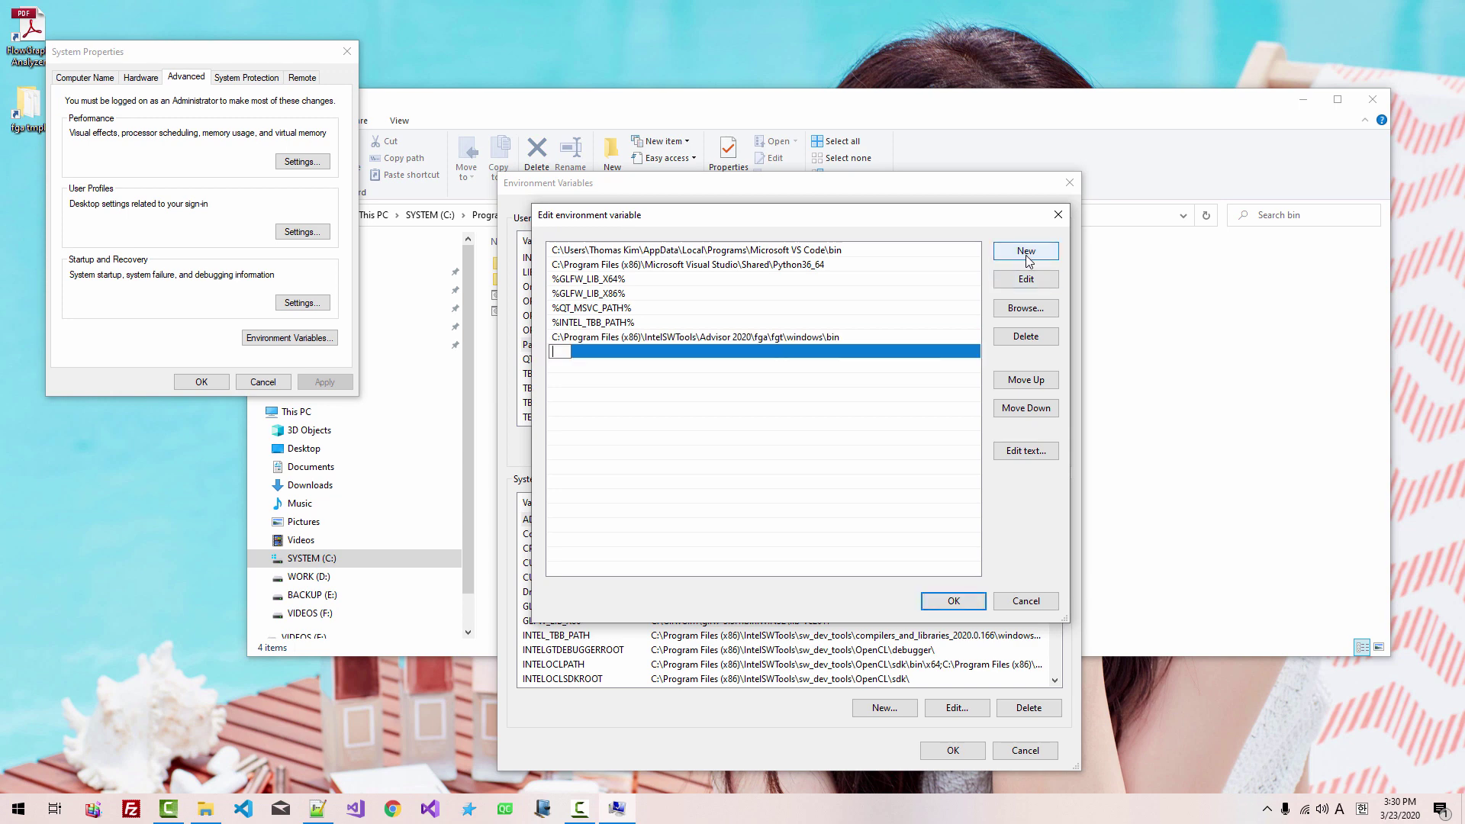
click(1026, 309)
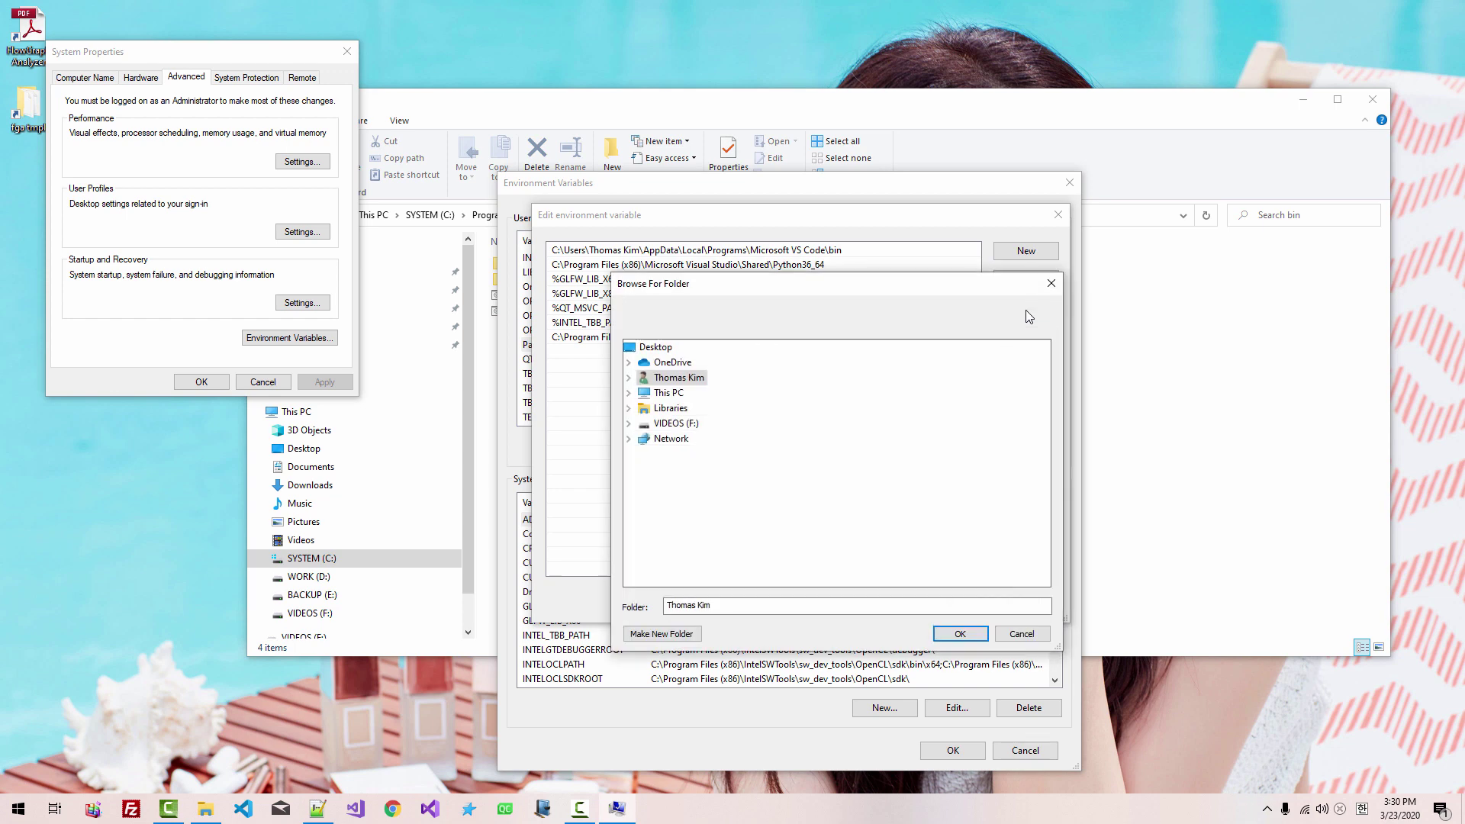
click(220, 401)
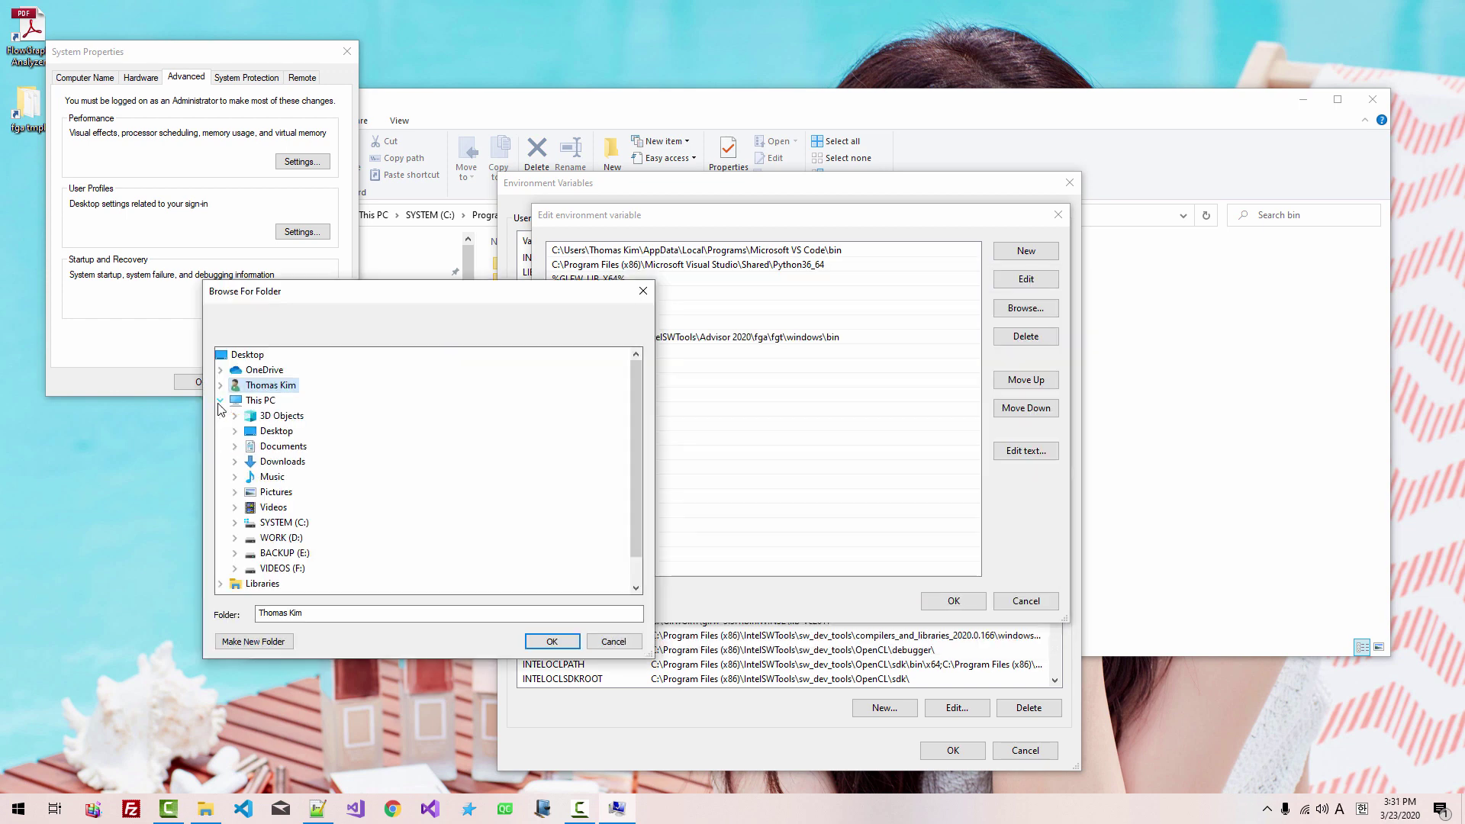
click(233, 523)
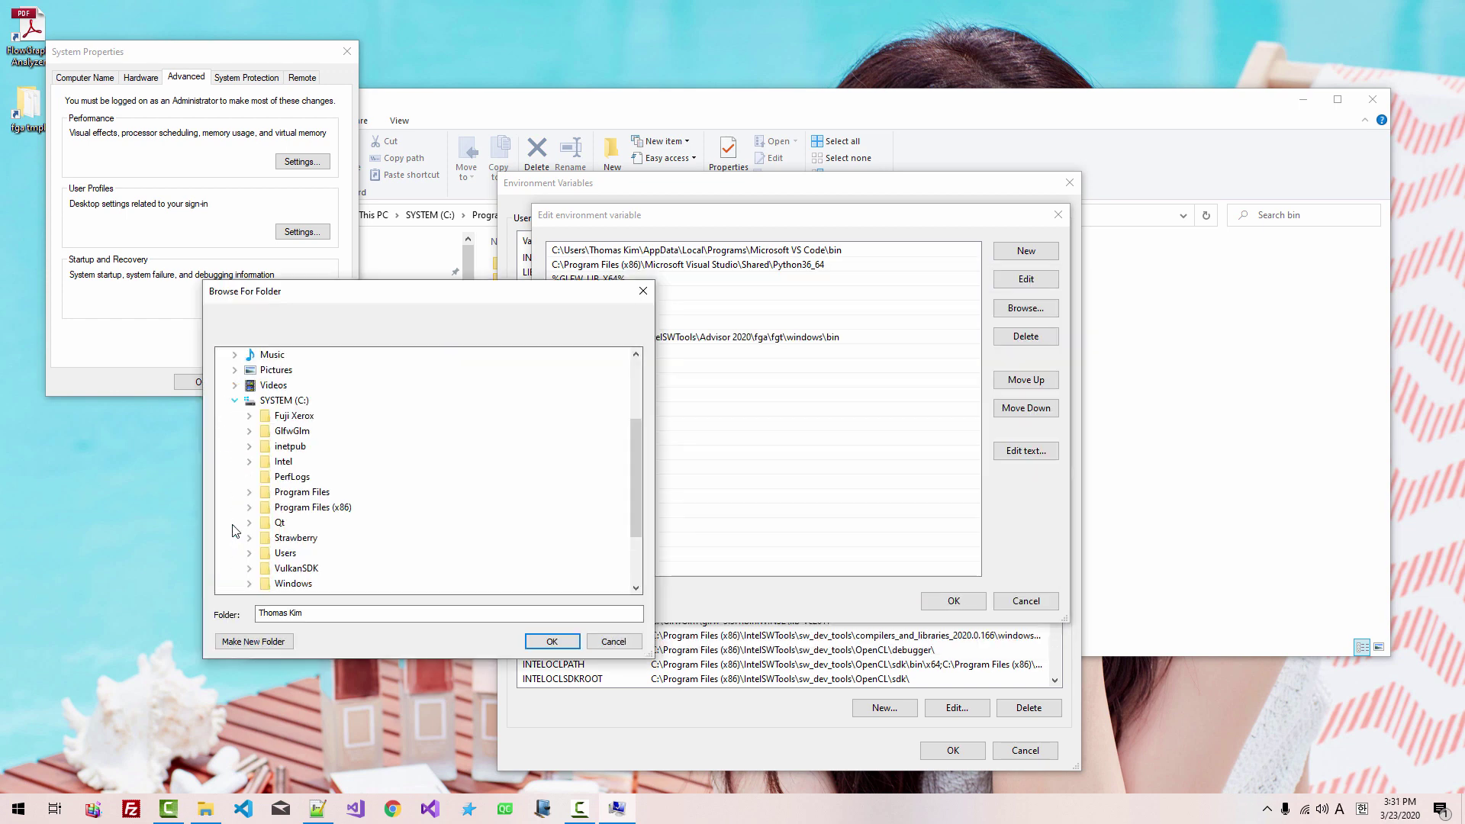
click(249, 507)
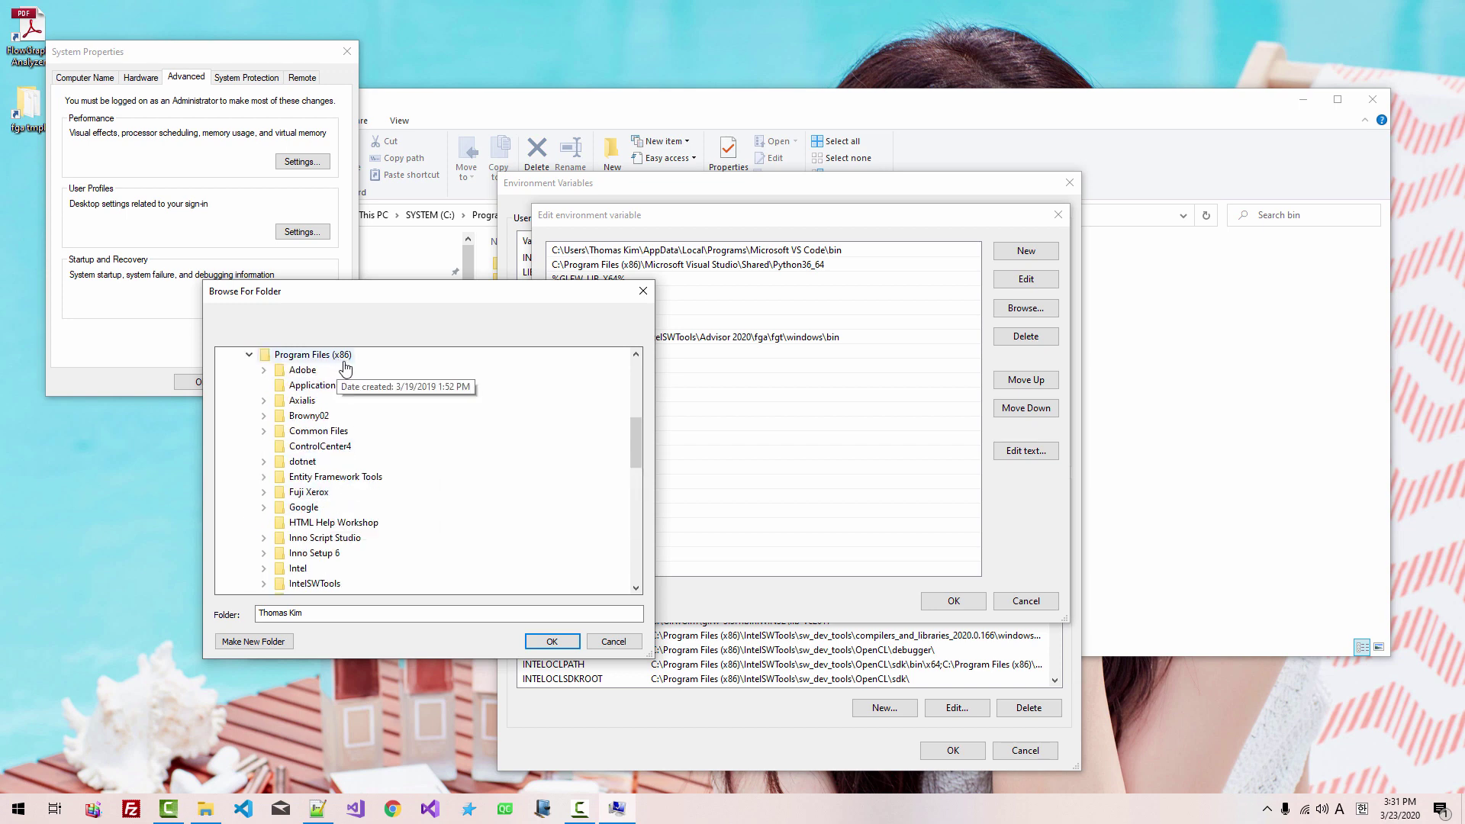
click(264, 583)
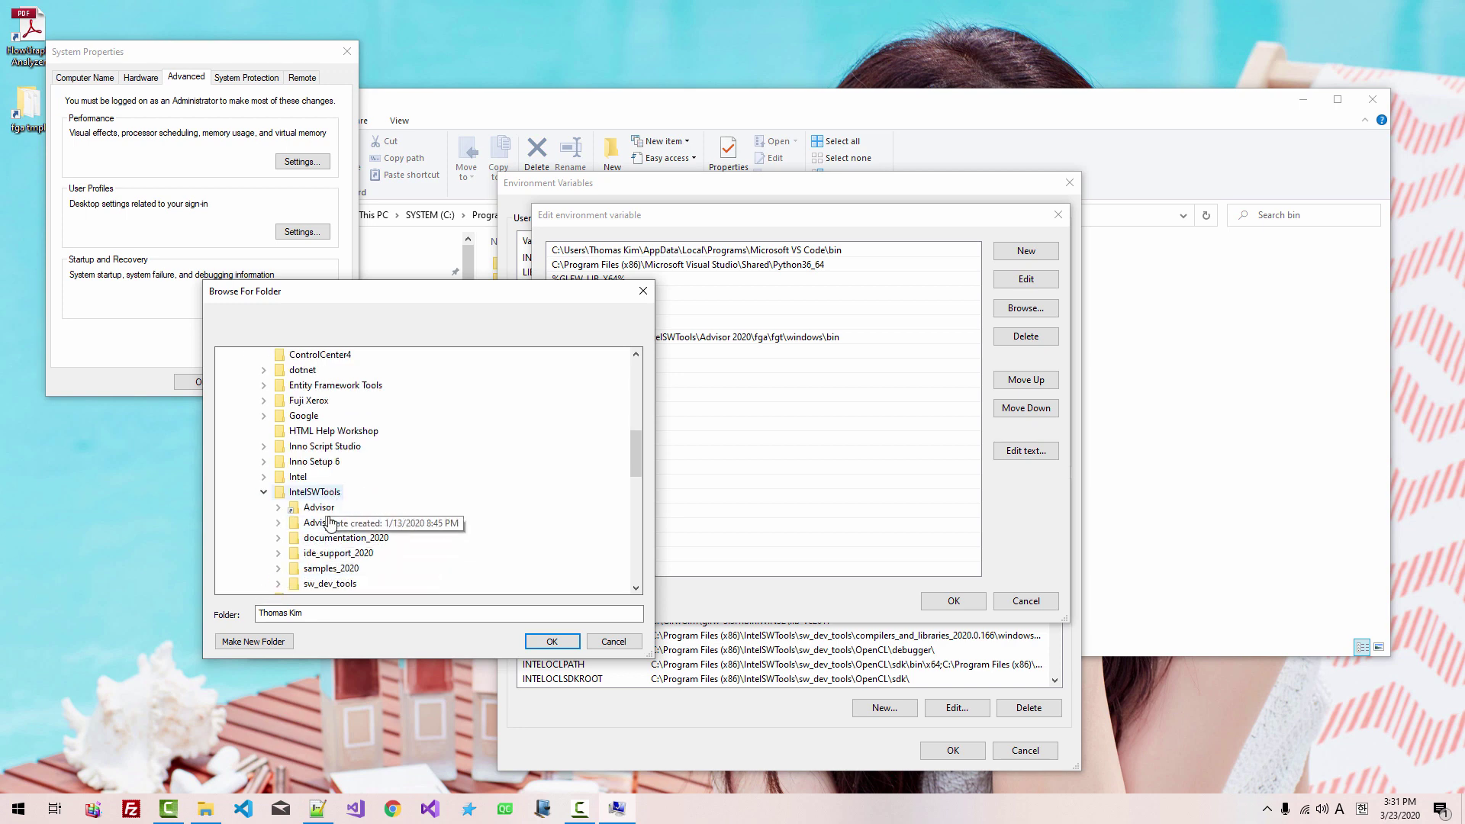
click(279, 523)
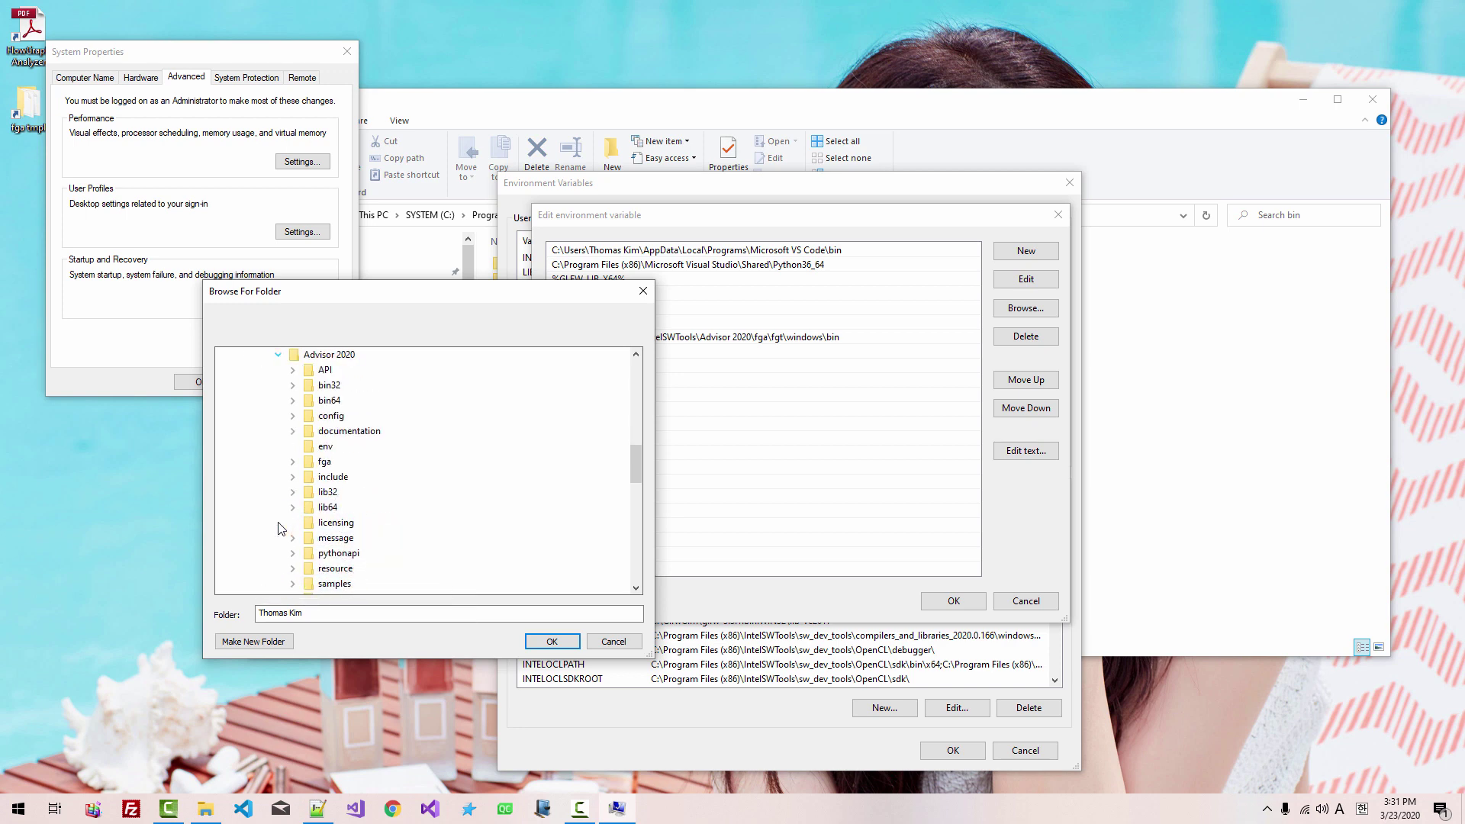
click(292, 463)
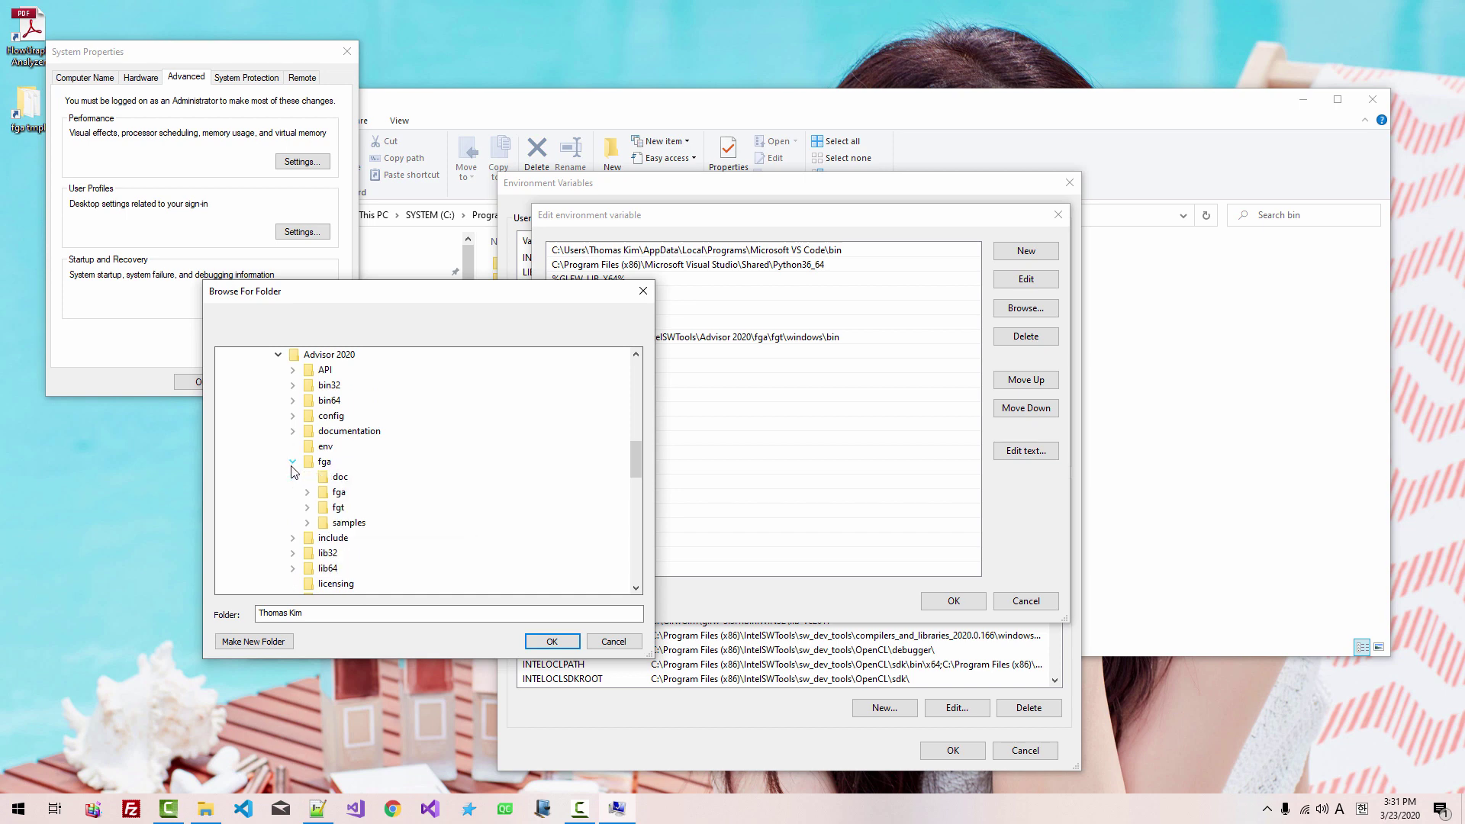
click(307, 508)
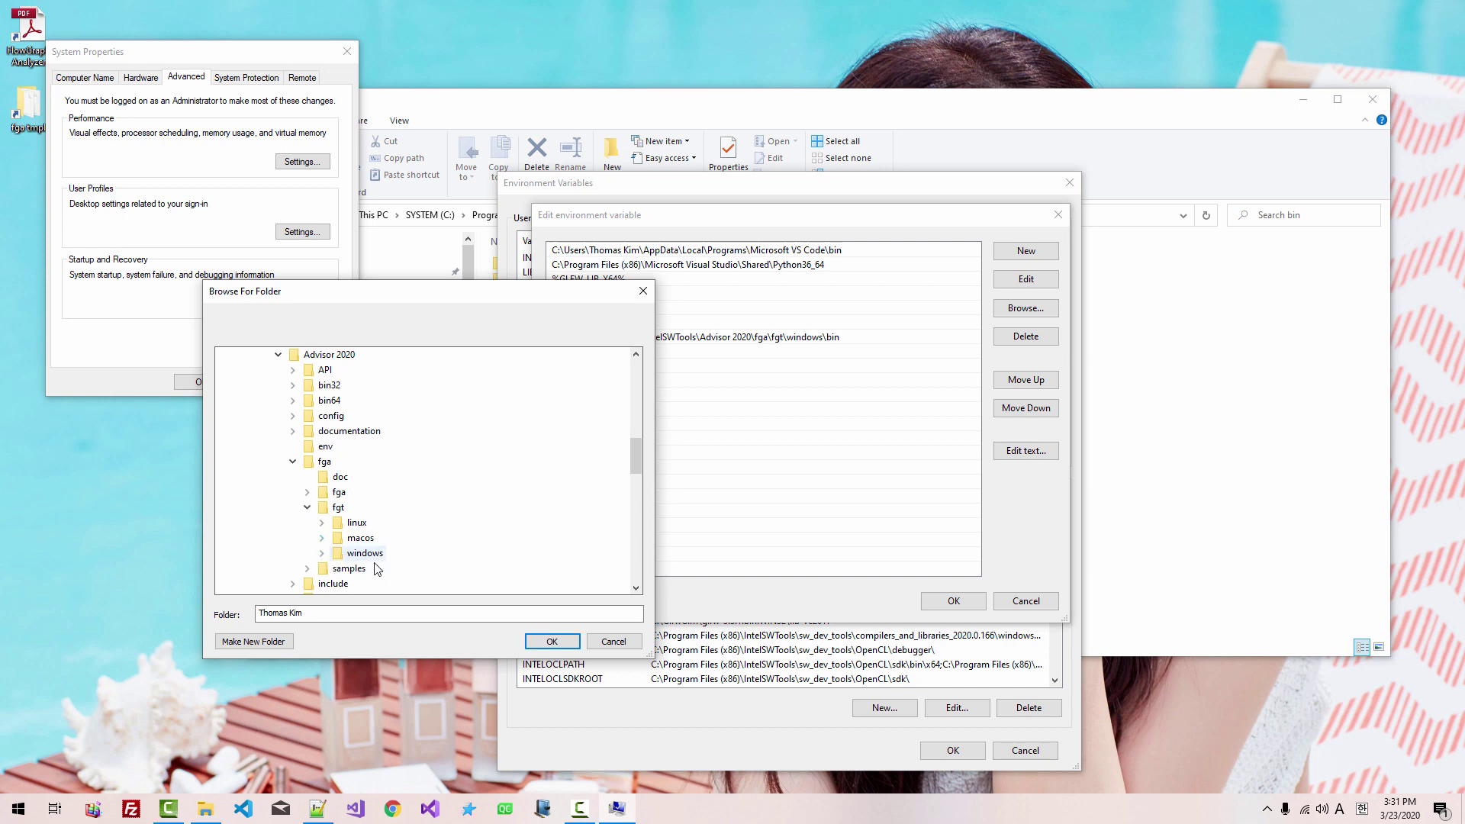
click(322, 554)
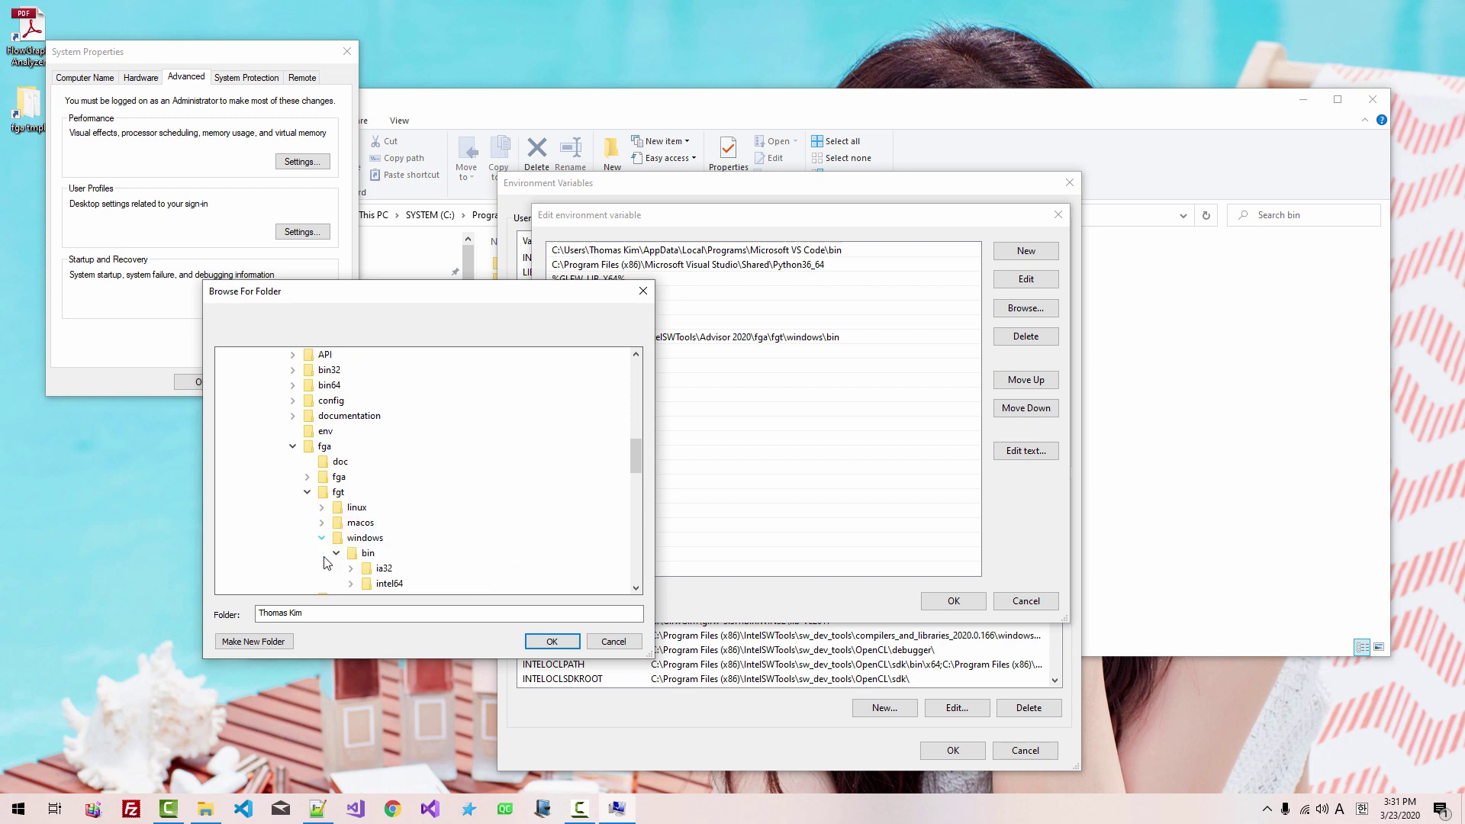
- Choose the vc14.1 folder under bin\ia32 as the new Path entry's location
scroll(640, 461, down, 3)
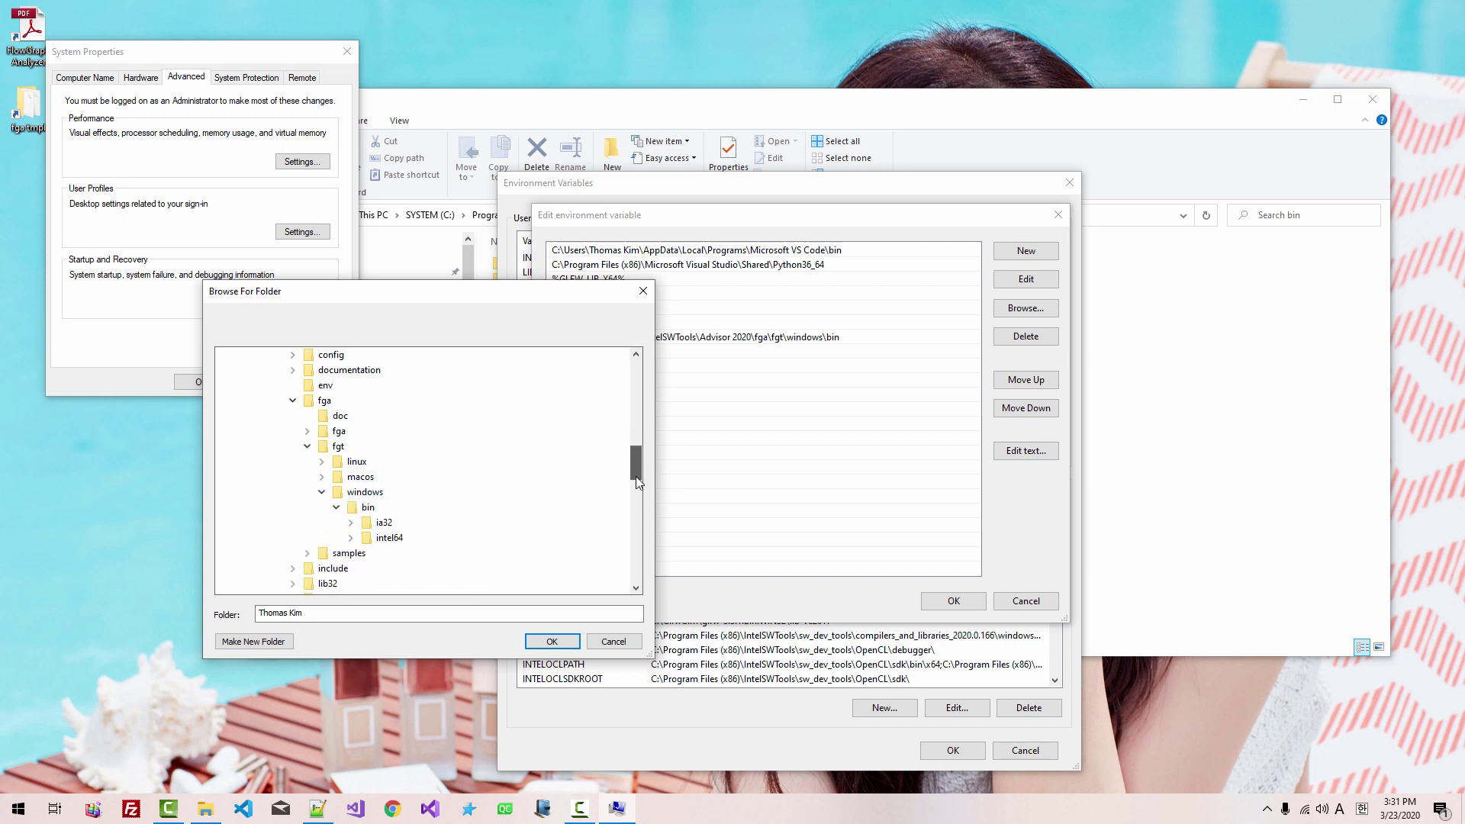
click(350, 447)
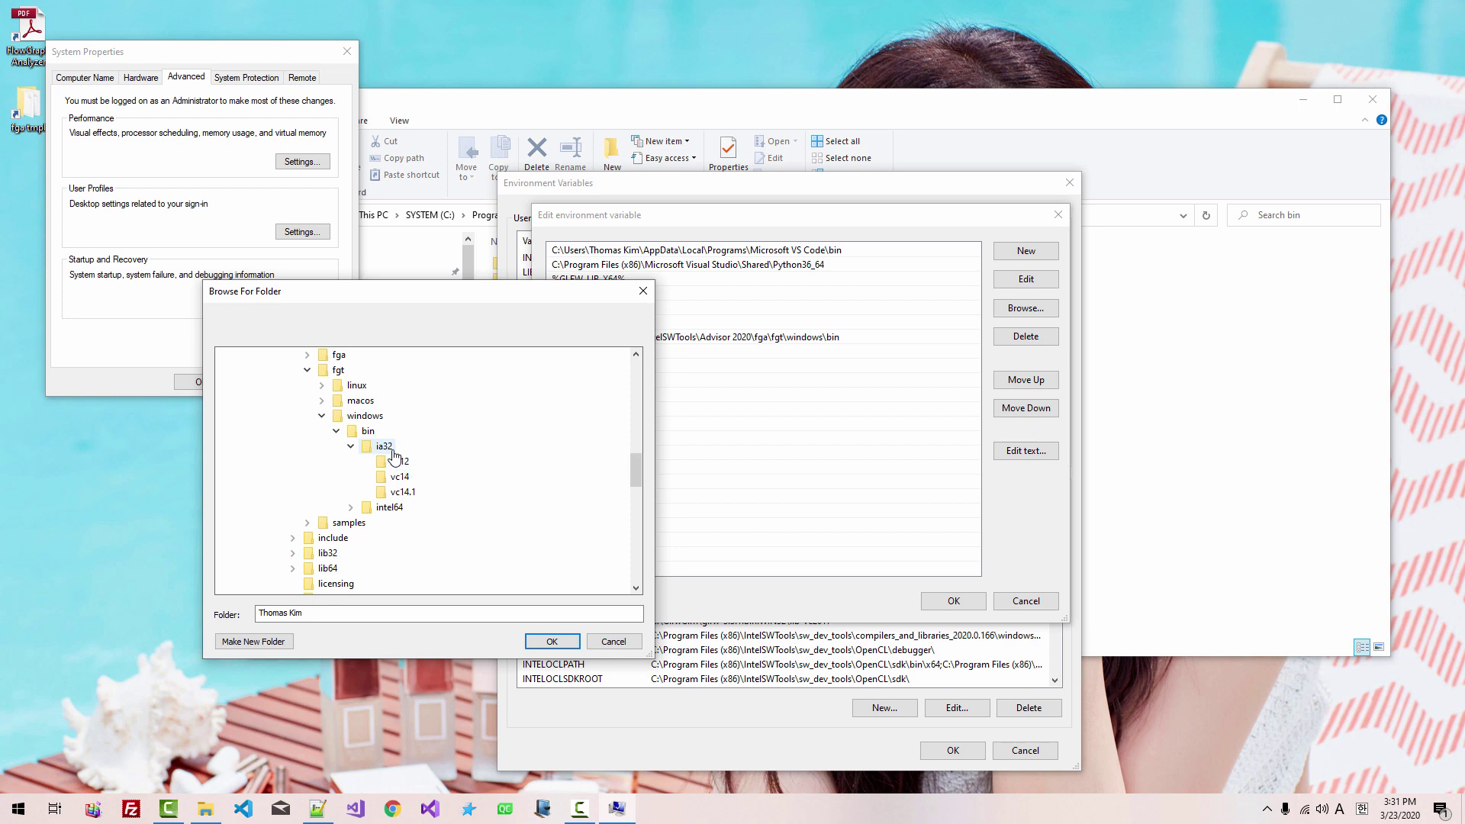
click(402, 492)
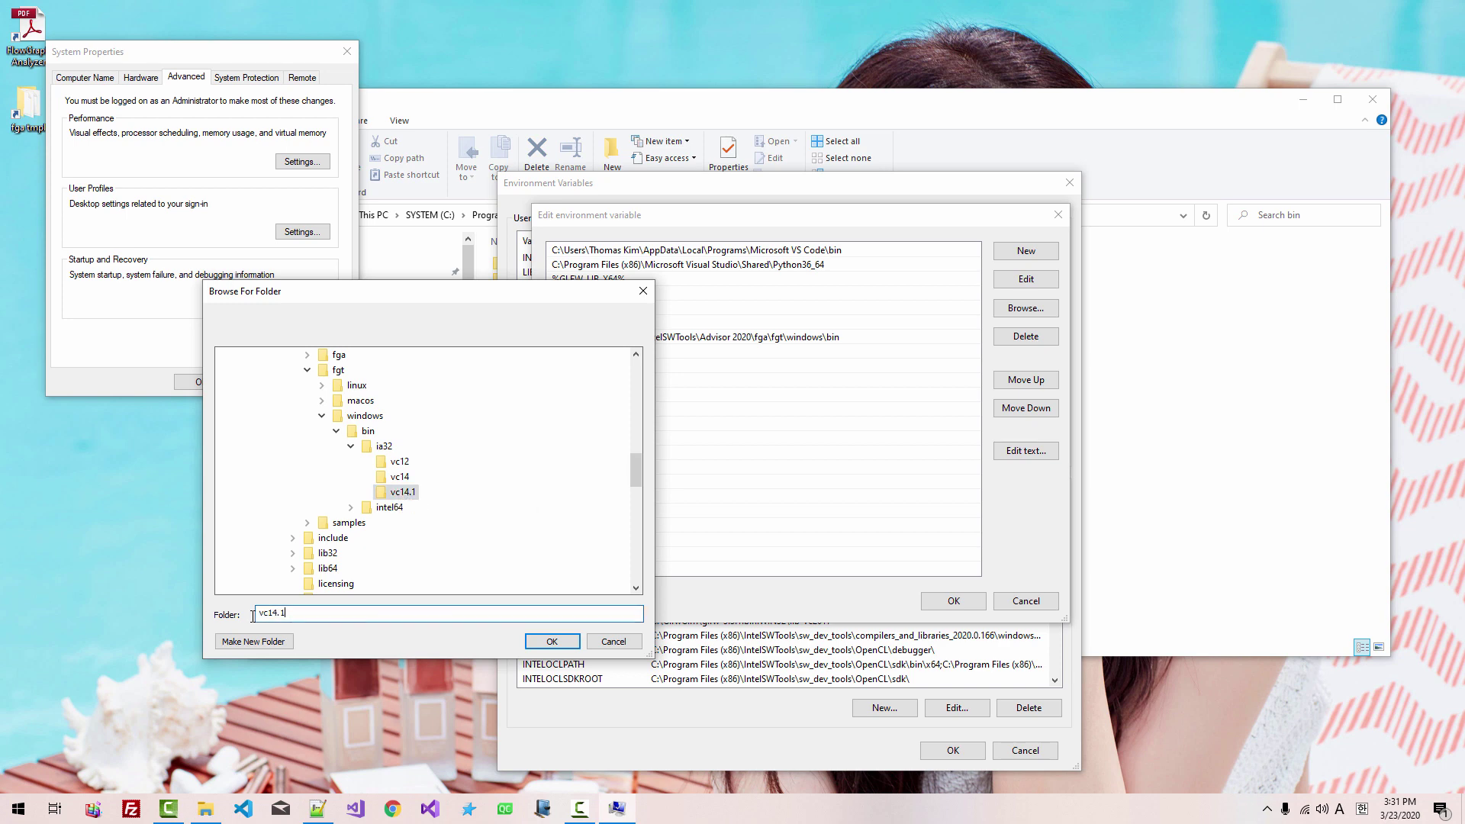
drag(288, 614, 252, 615)
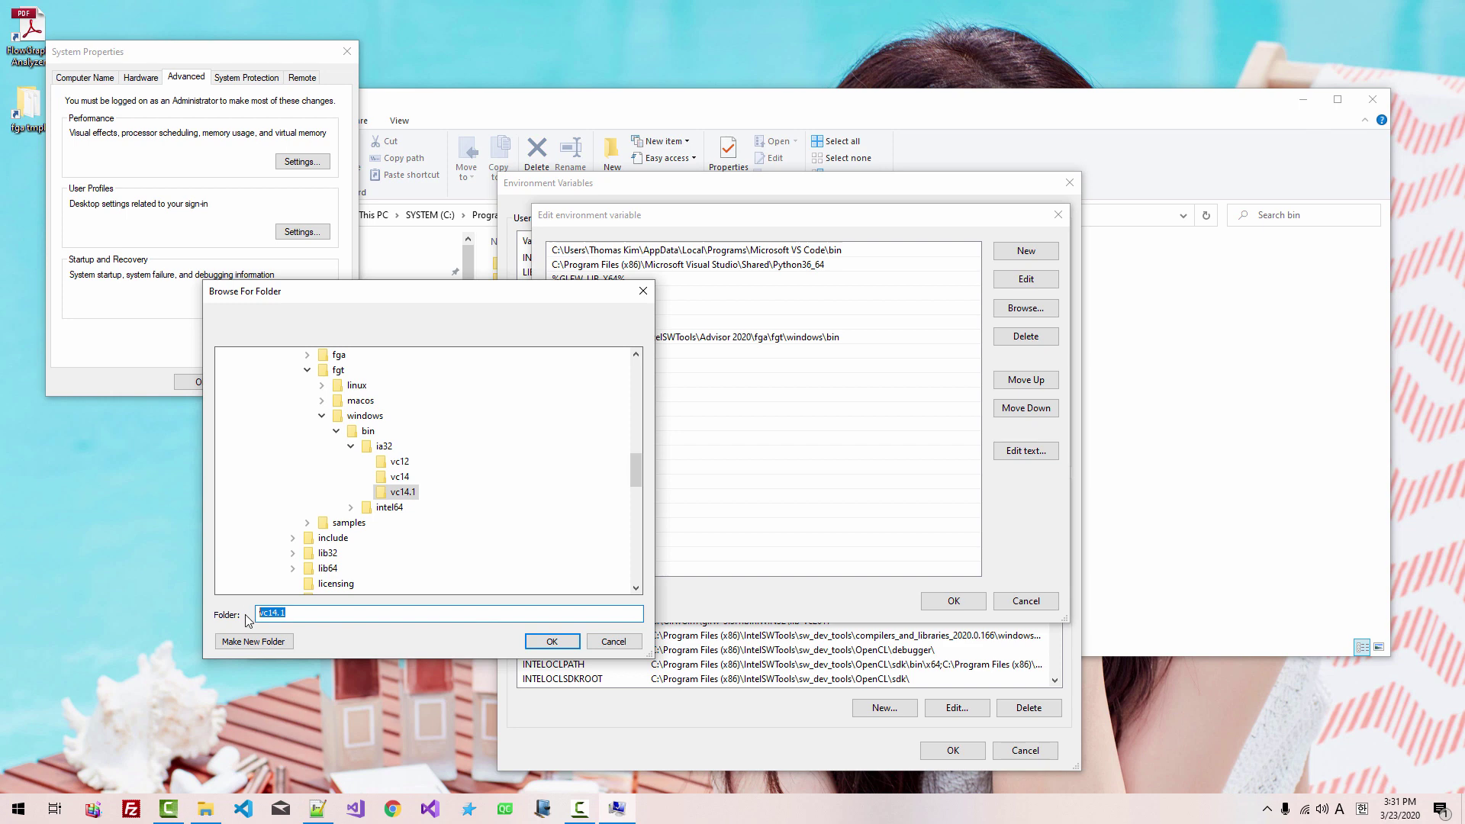
click(549, 641)
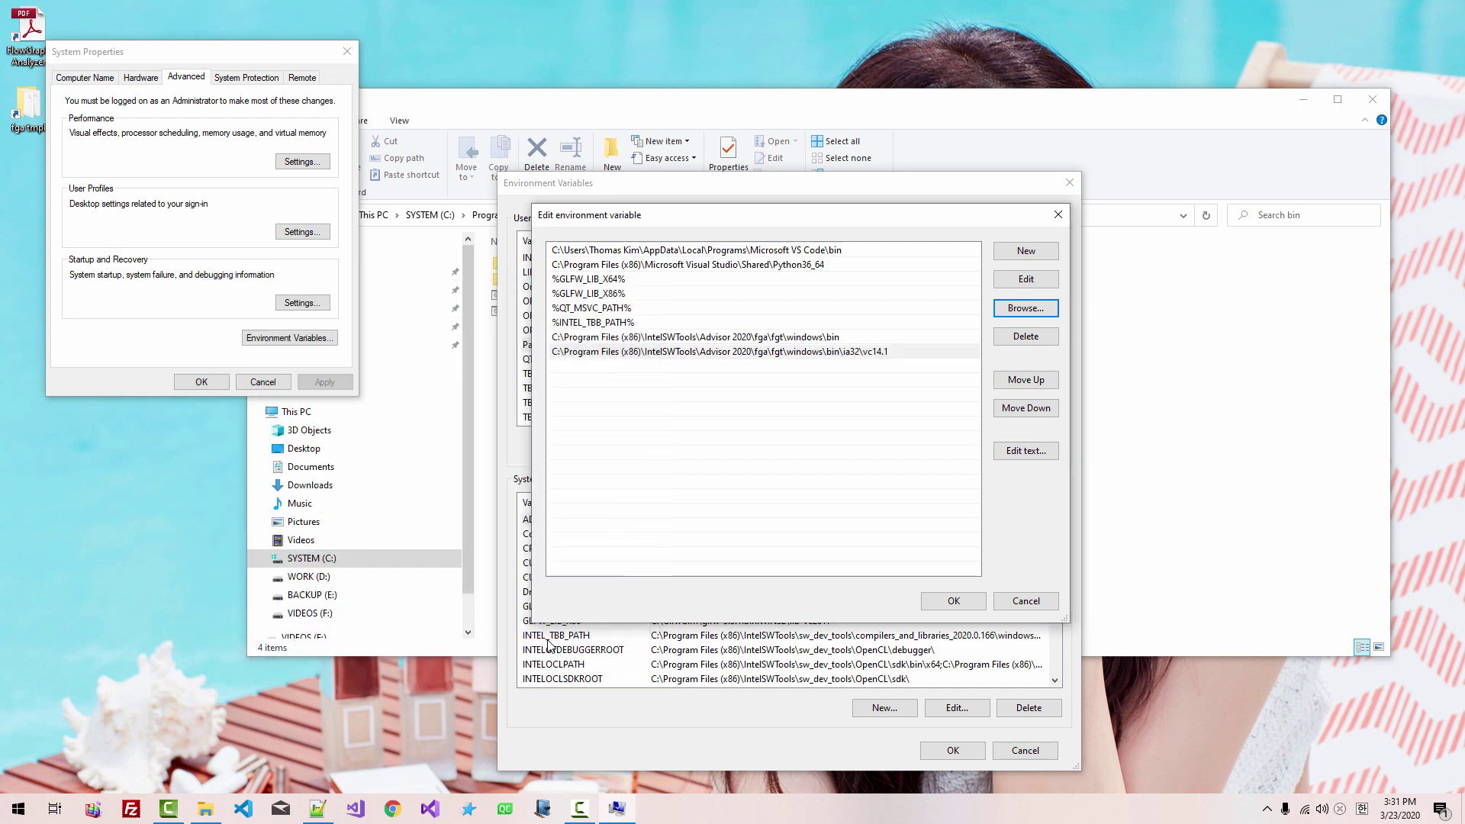
- Start another user Path entry and browse again to the fgt\windows\bin folder inside Advisor 2020\fga on the C: drive
click(1030, 258)
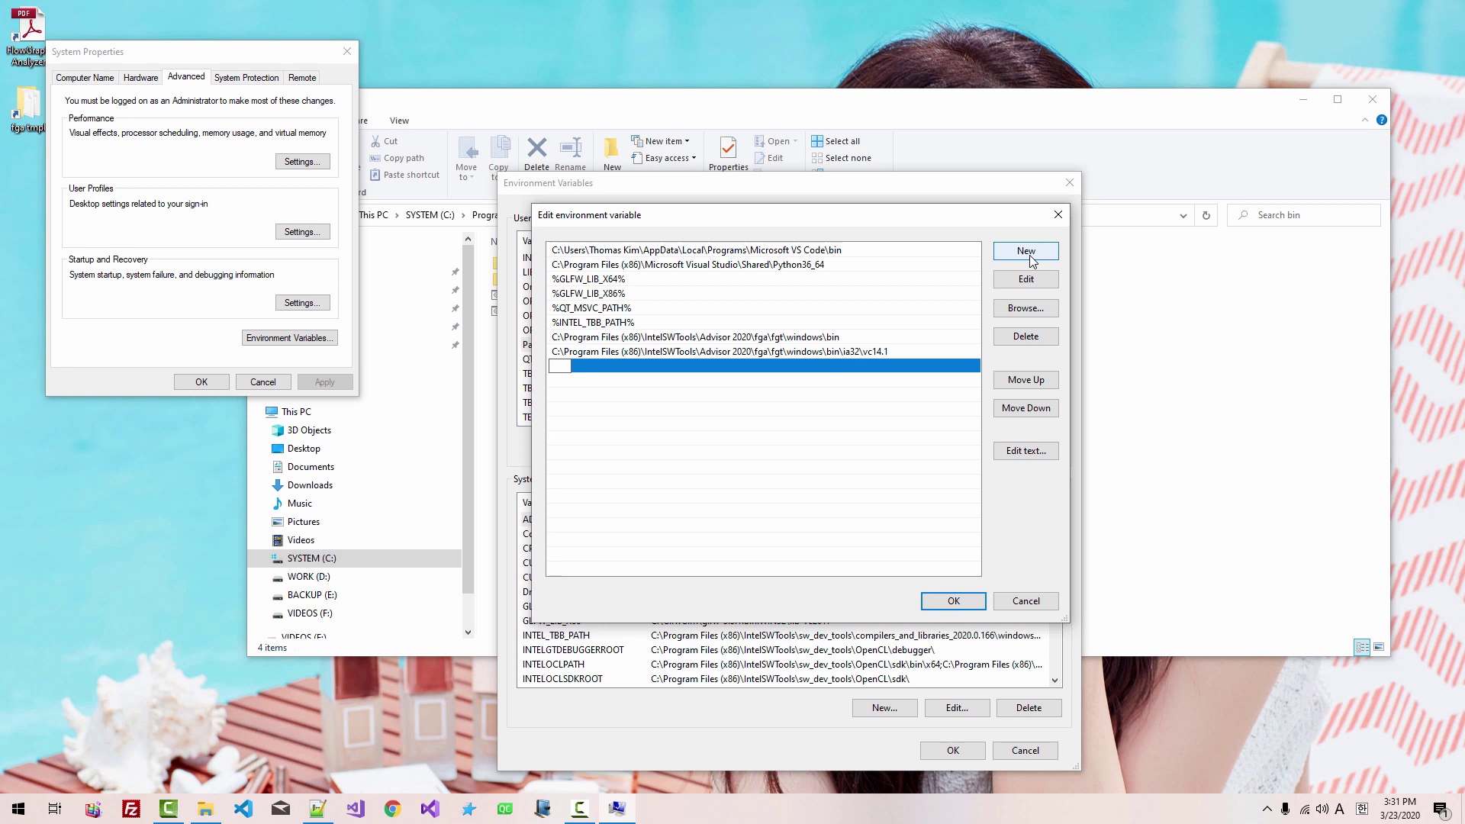
click(1025, 309)
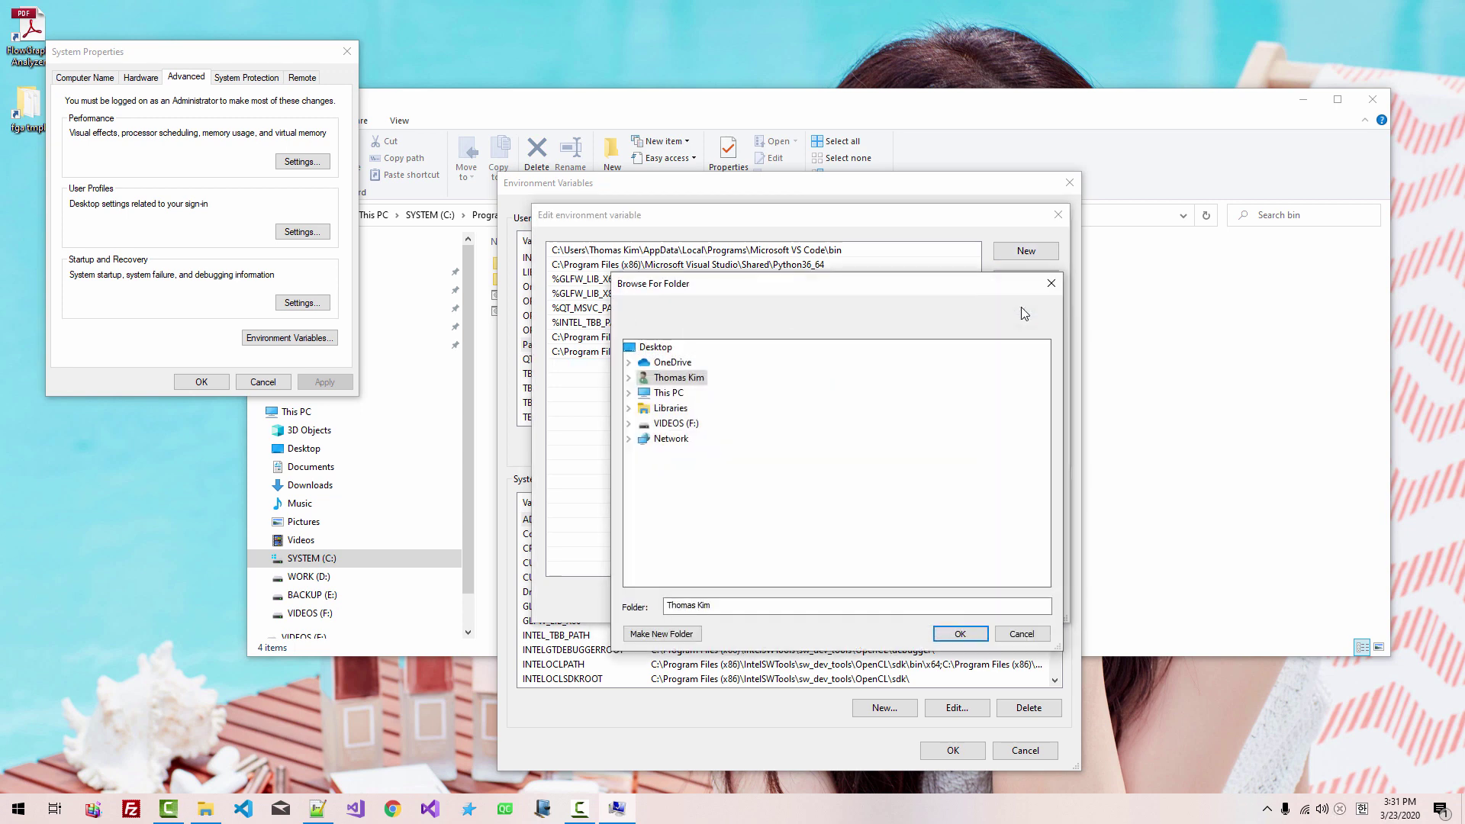
click(626, 395)
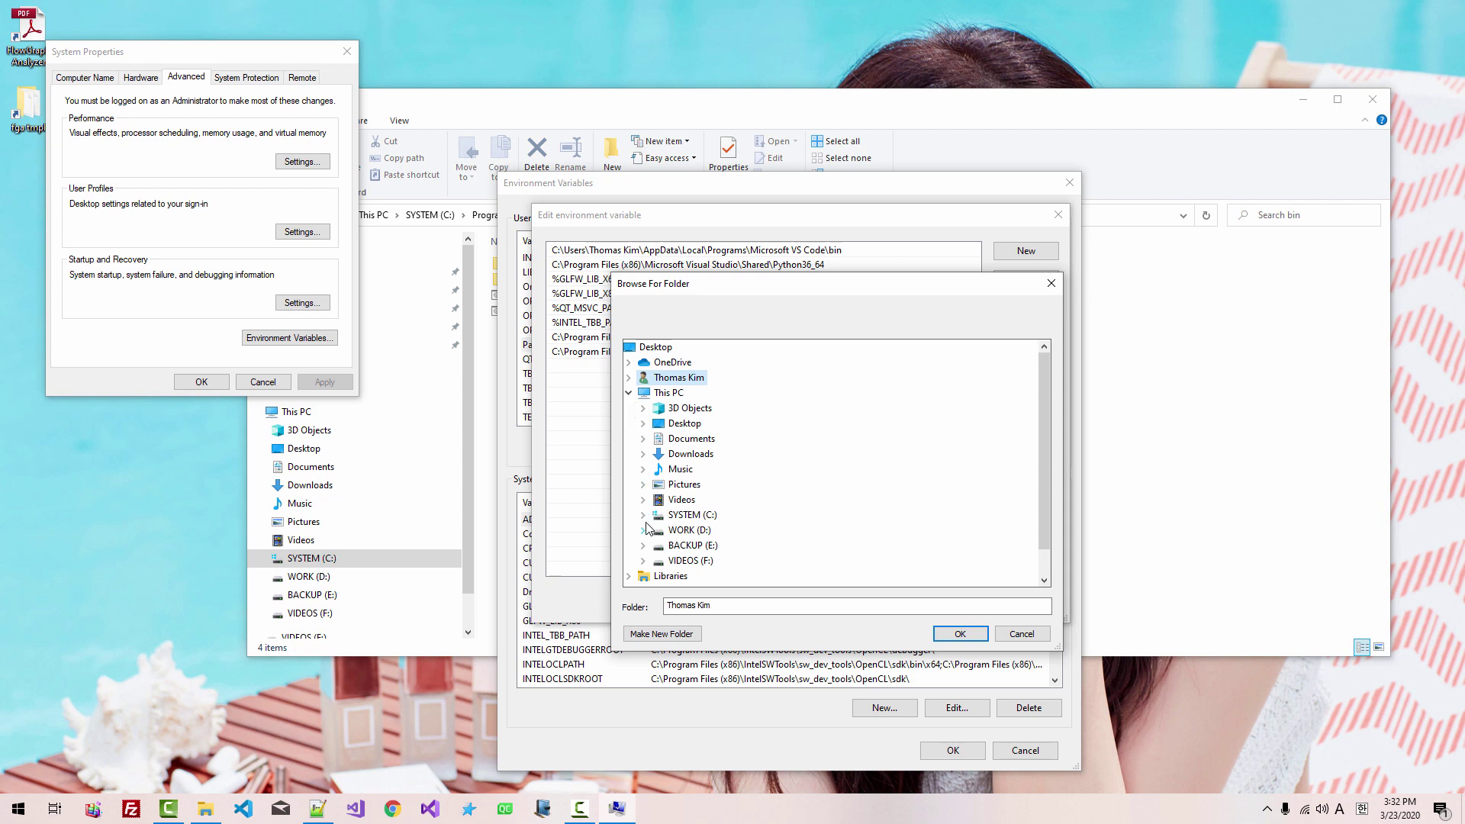
click(644, 516)
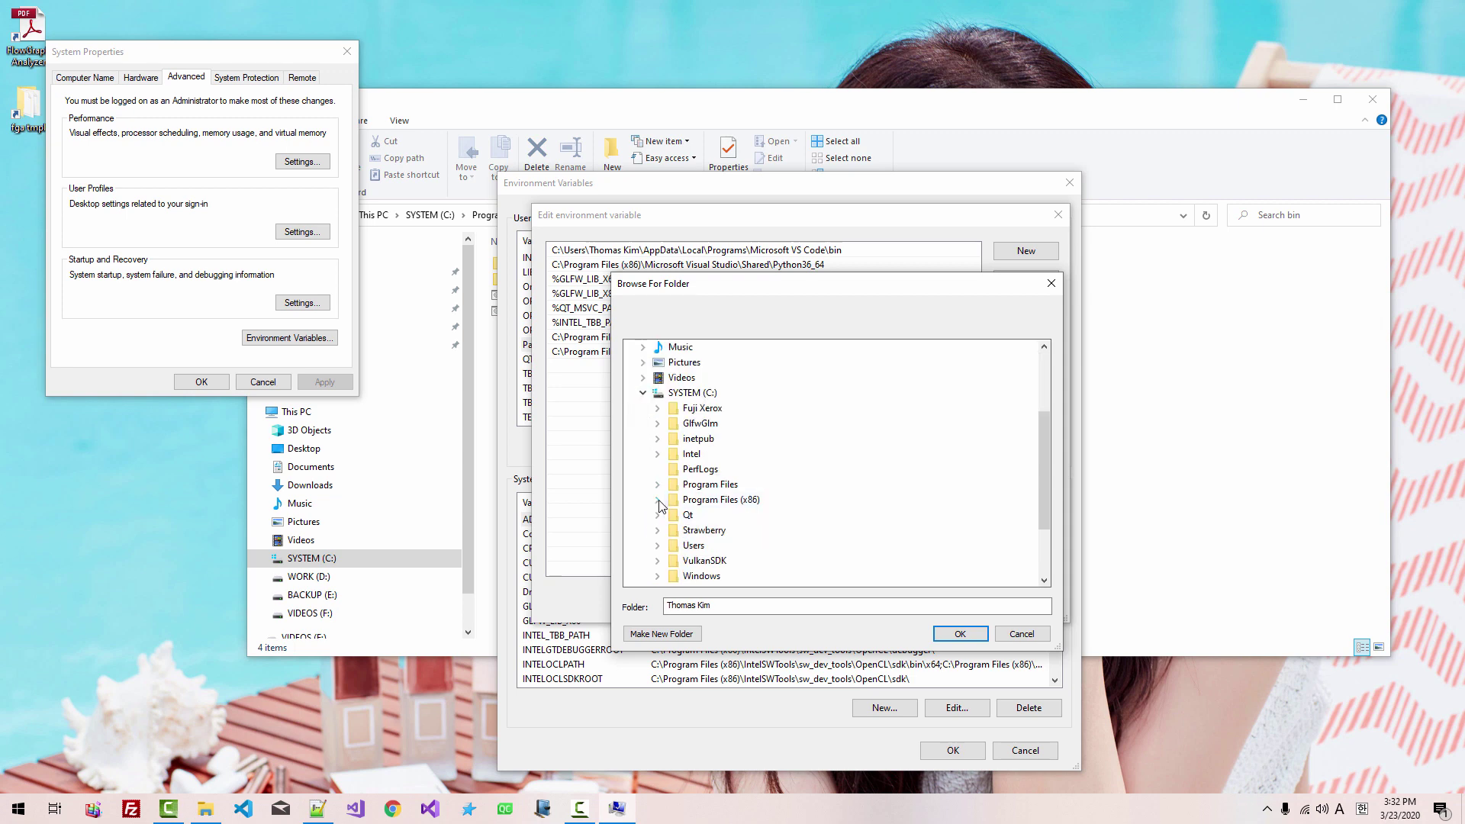
click(658, 500)
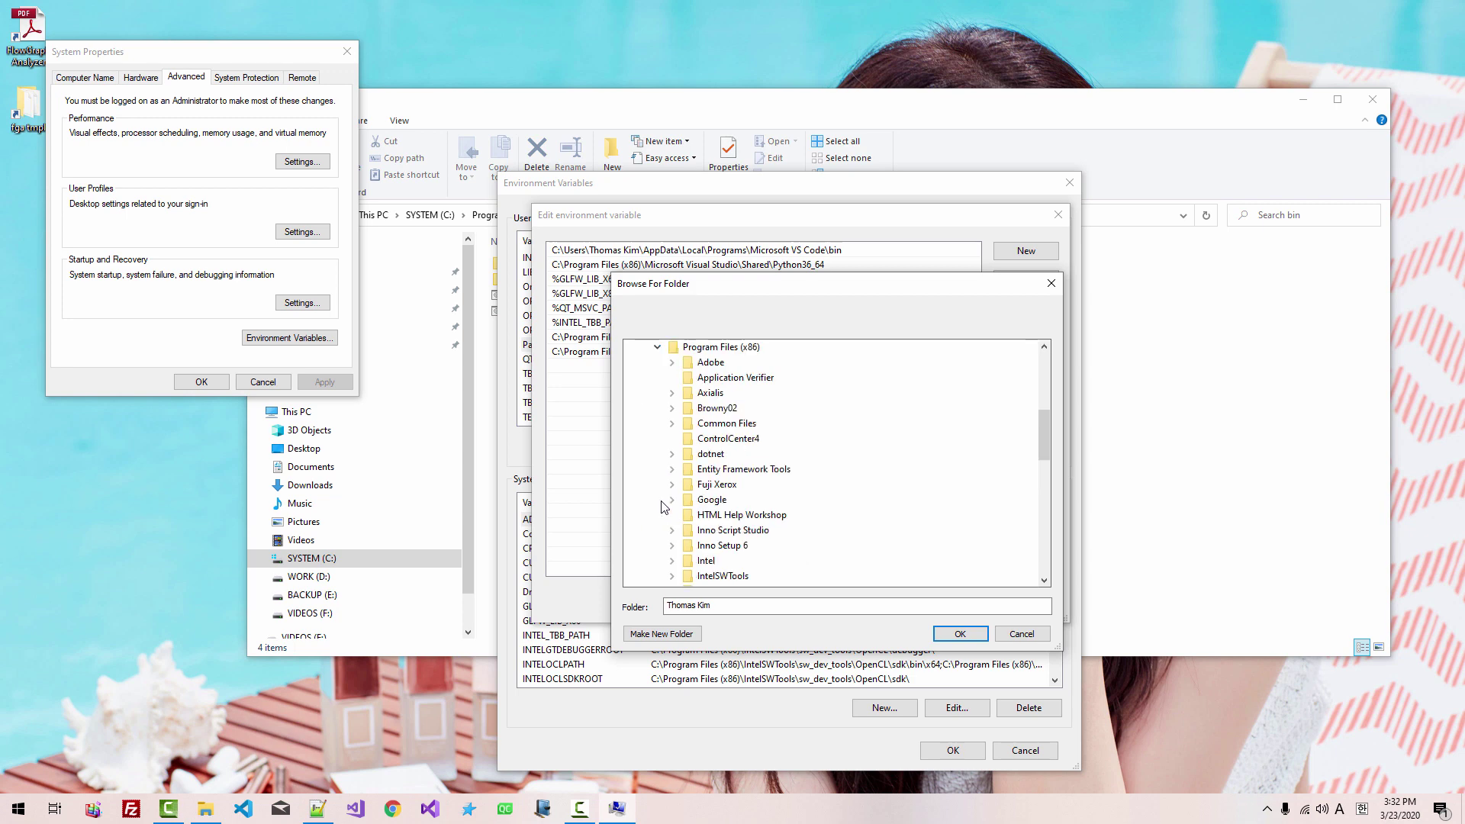
click(673, 577)
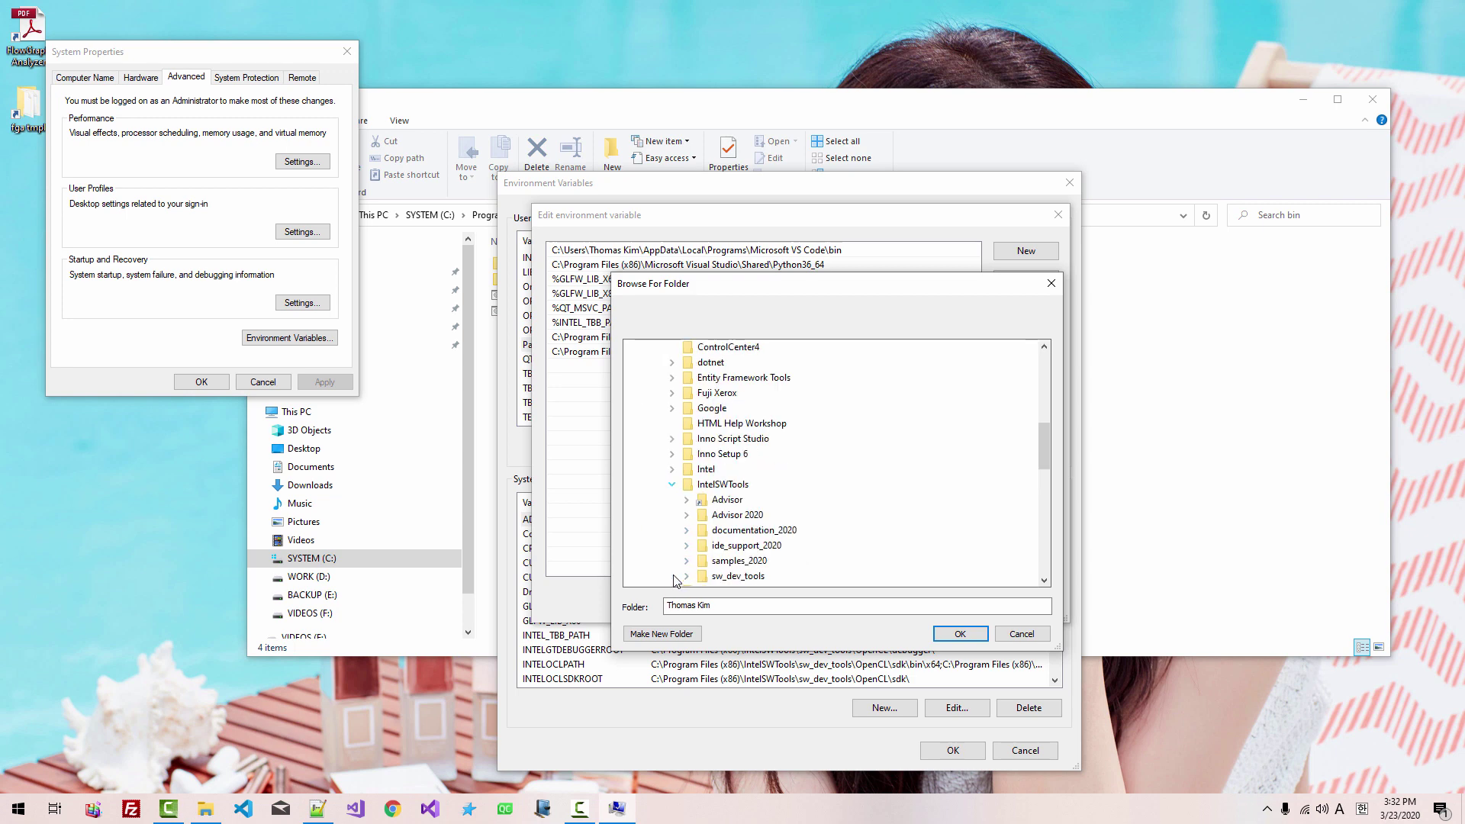
click(686, 516)
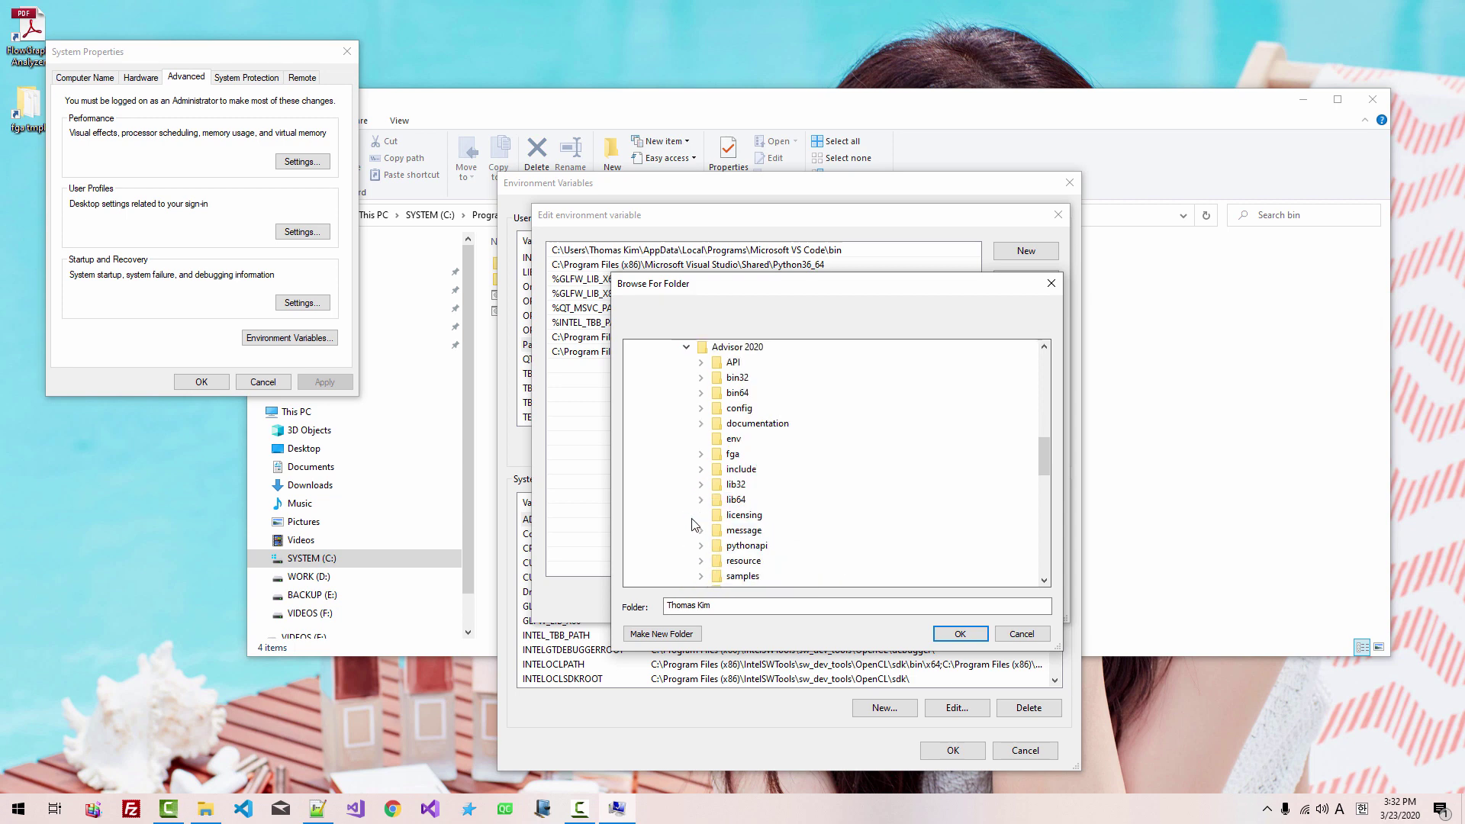
click(701, 456)
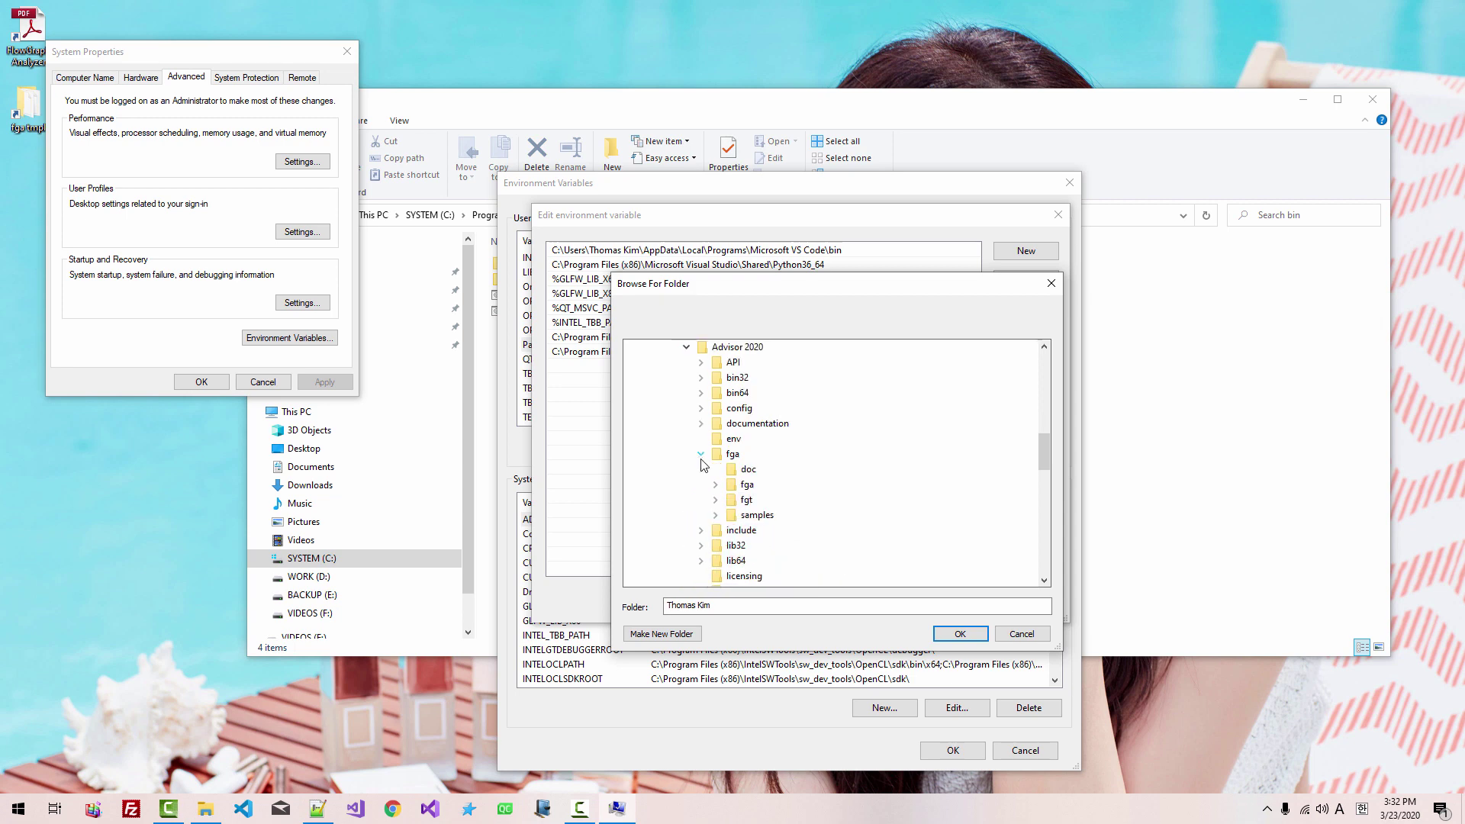
click(716, 502)
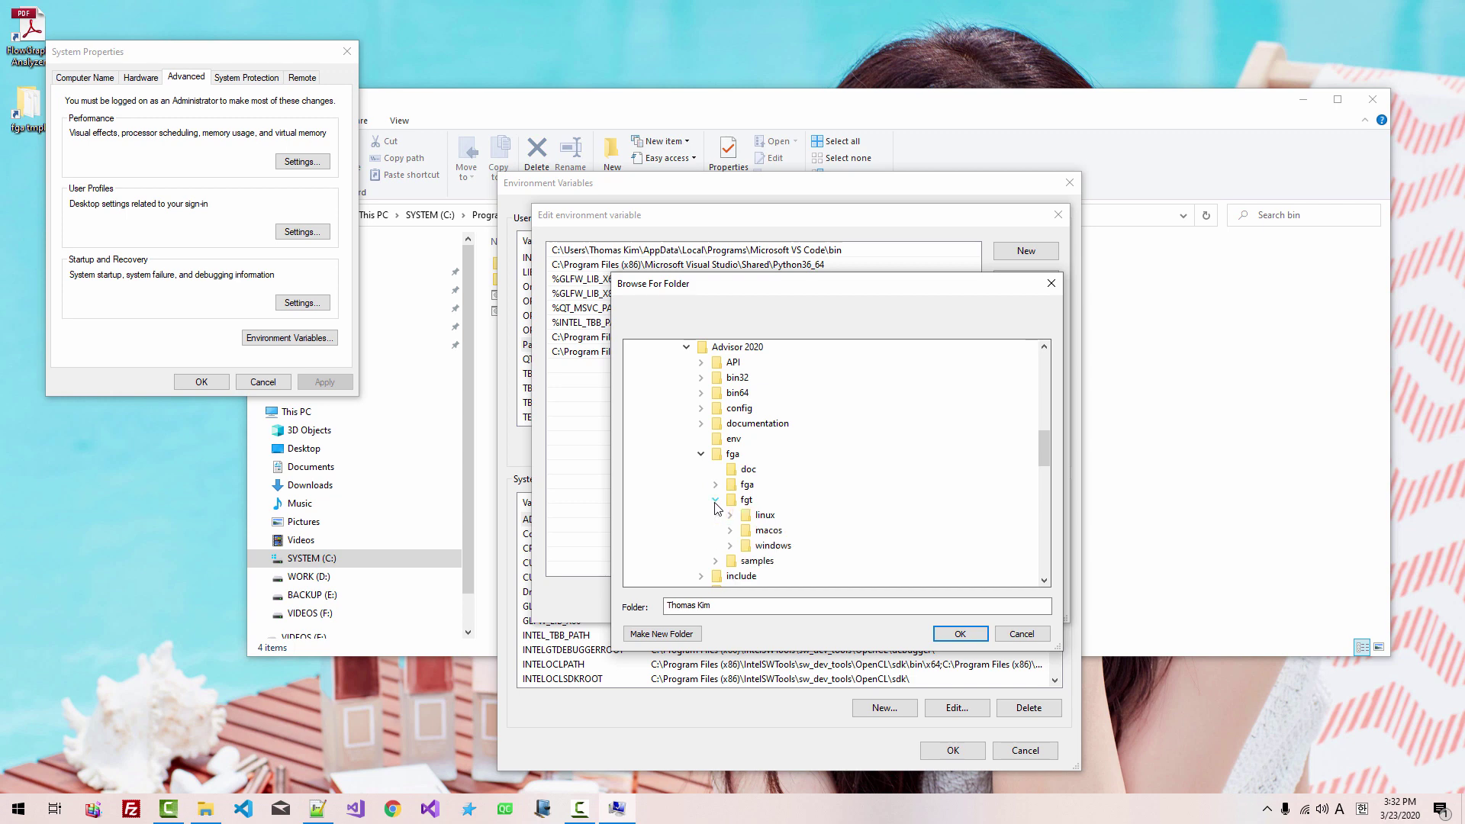
click(730, 546)
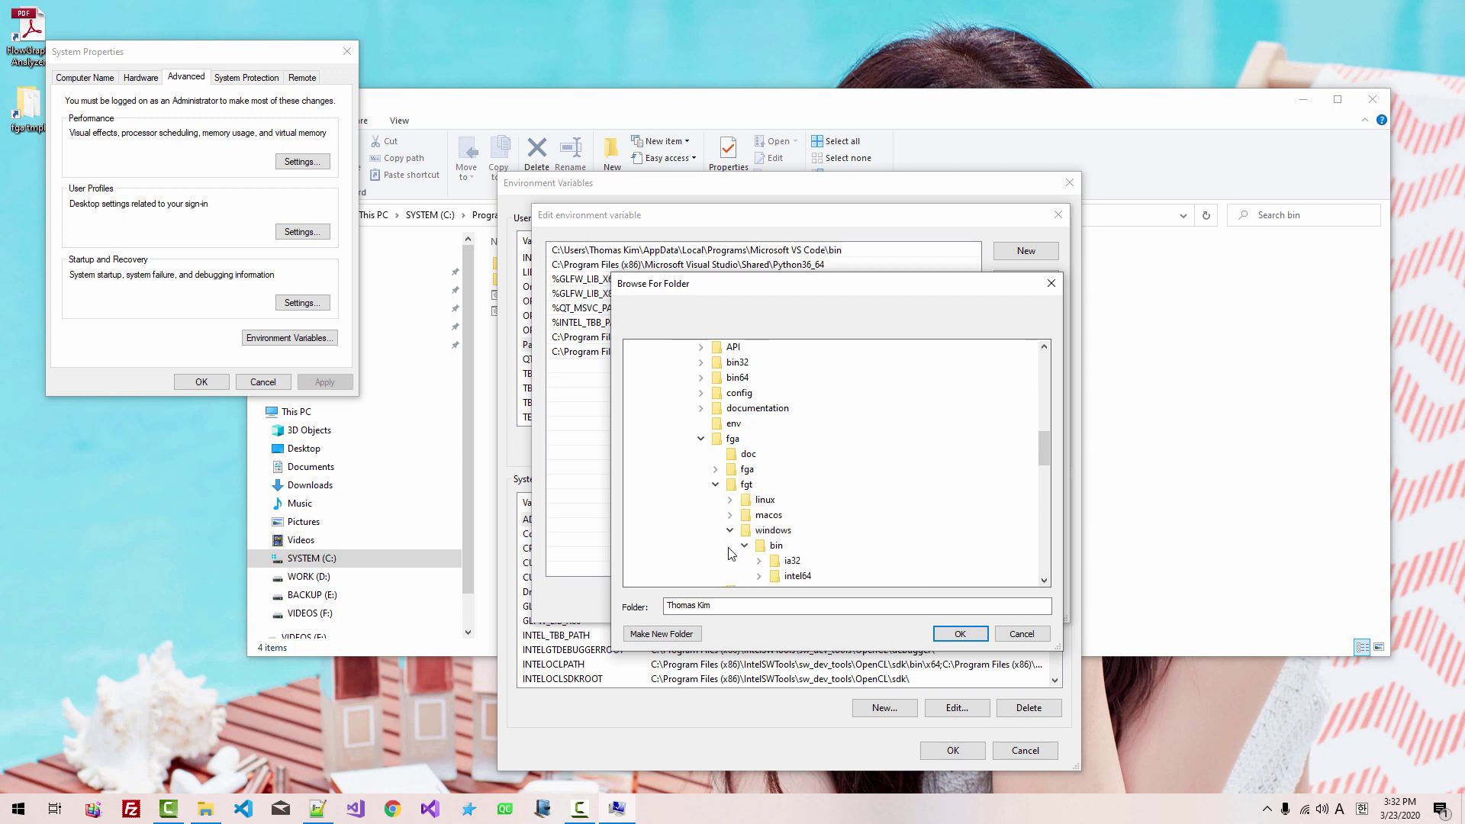
- Choose the vc14.1 folder under bin\intel64 as the location for this Path entry
click(759, 576)
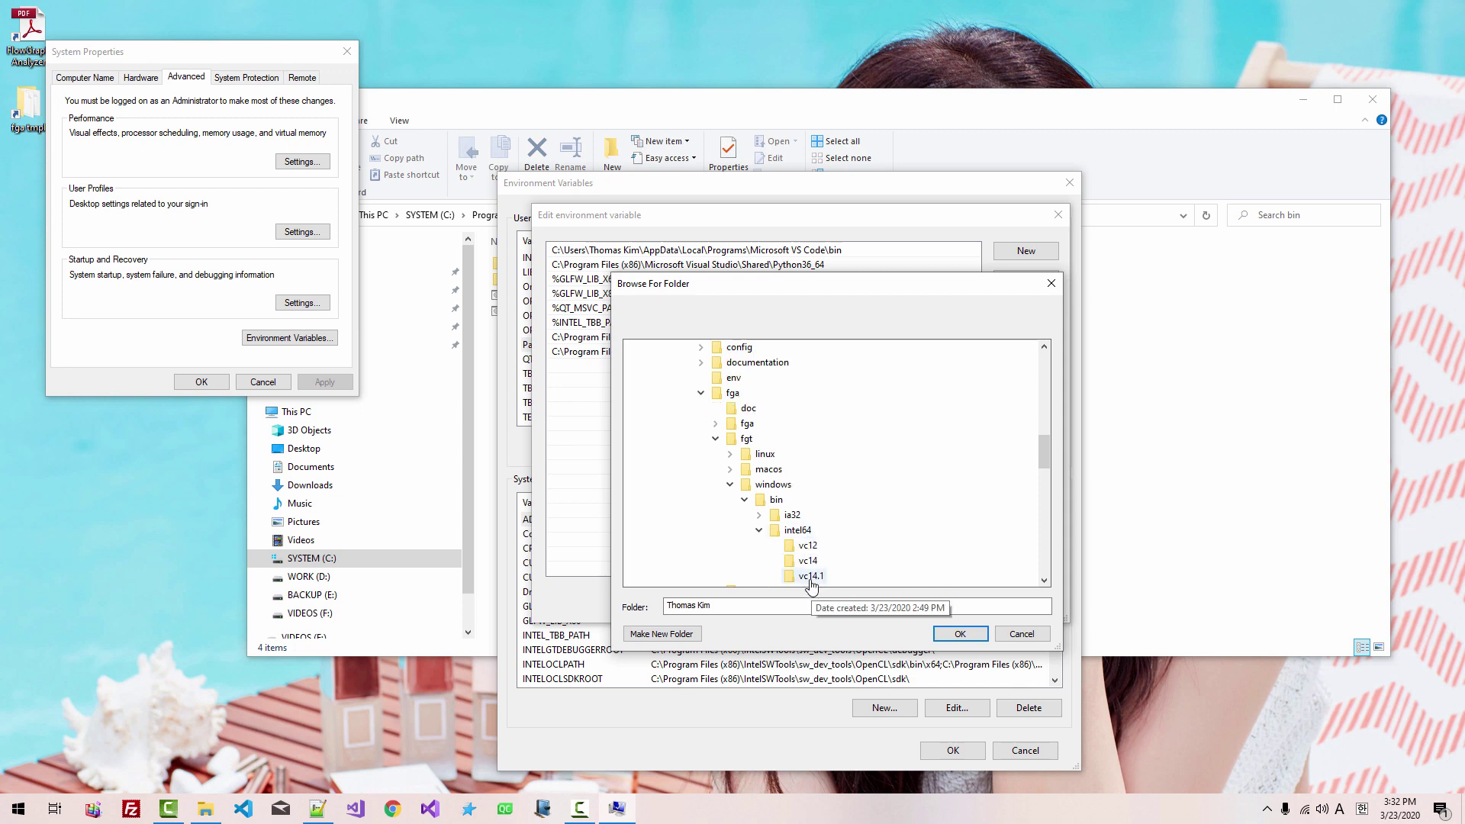
click(811, 583)
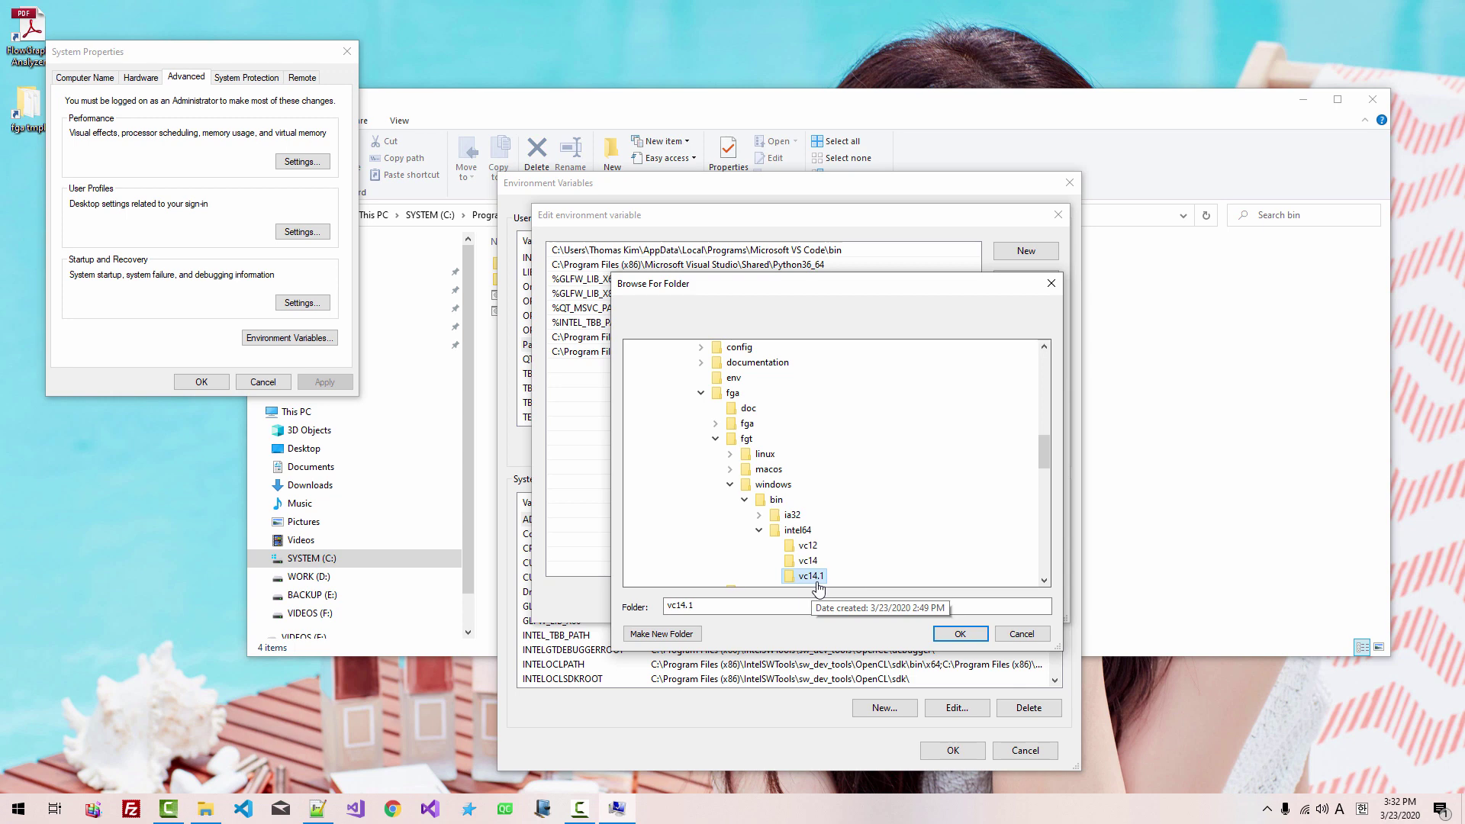
double_click(679, 606)
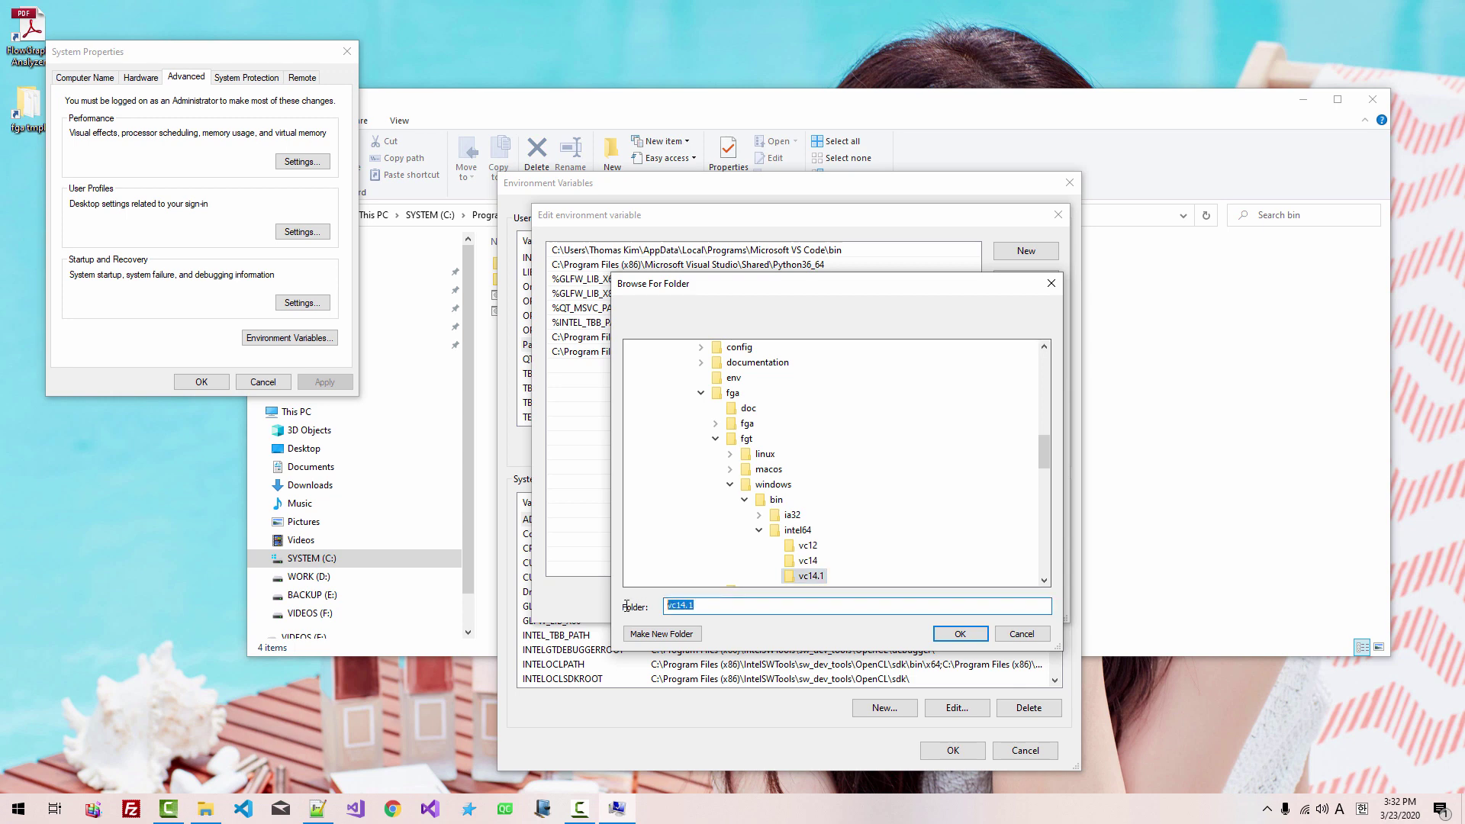
click(957, 634)
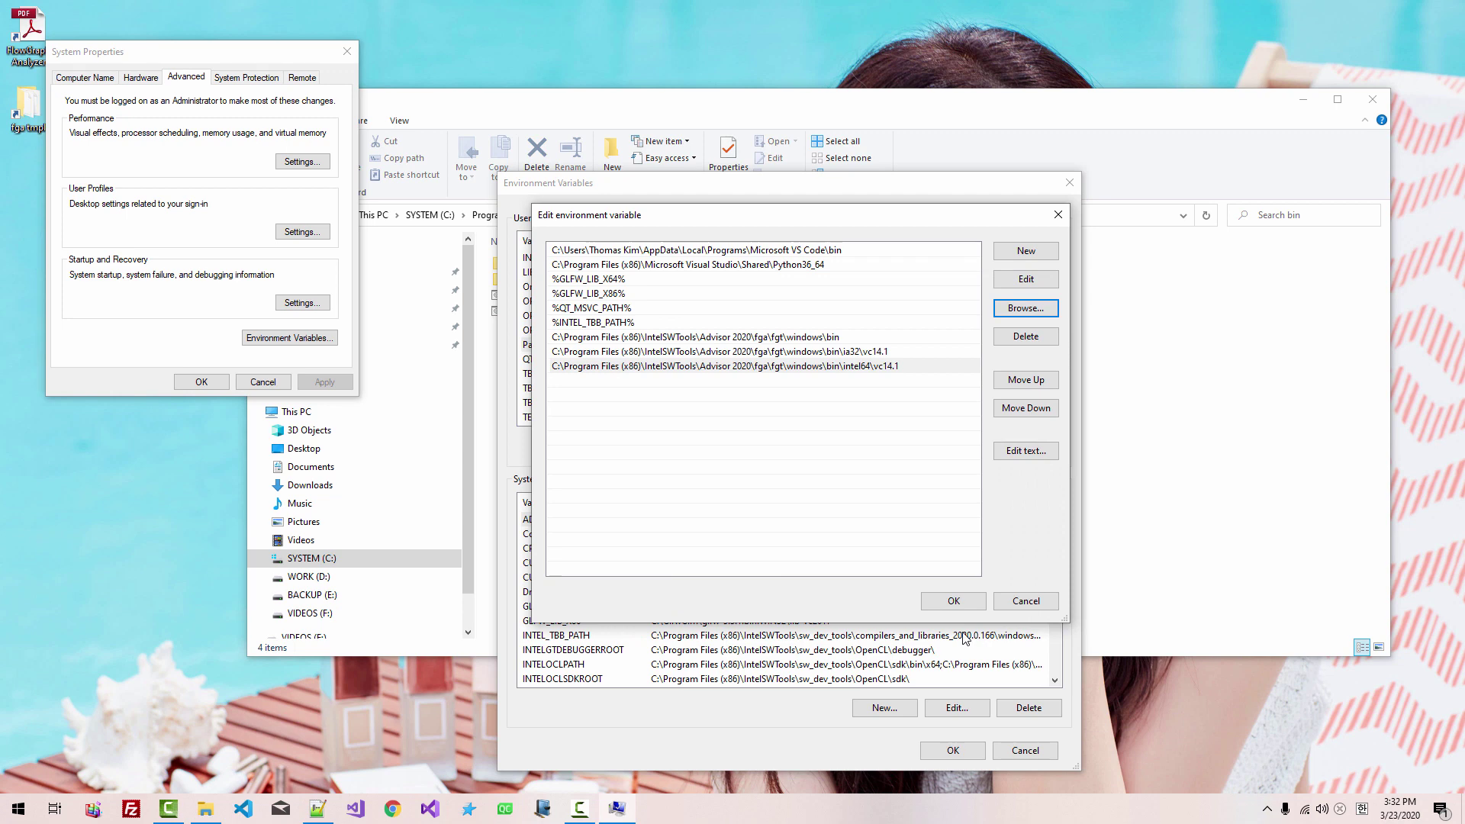
- Save the Path changes and close the environment variable, system properties and folder windows
click(952, 606)
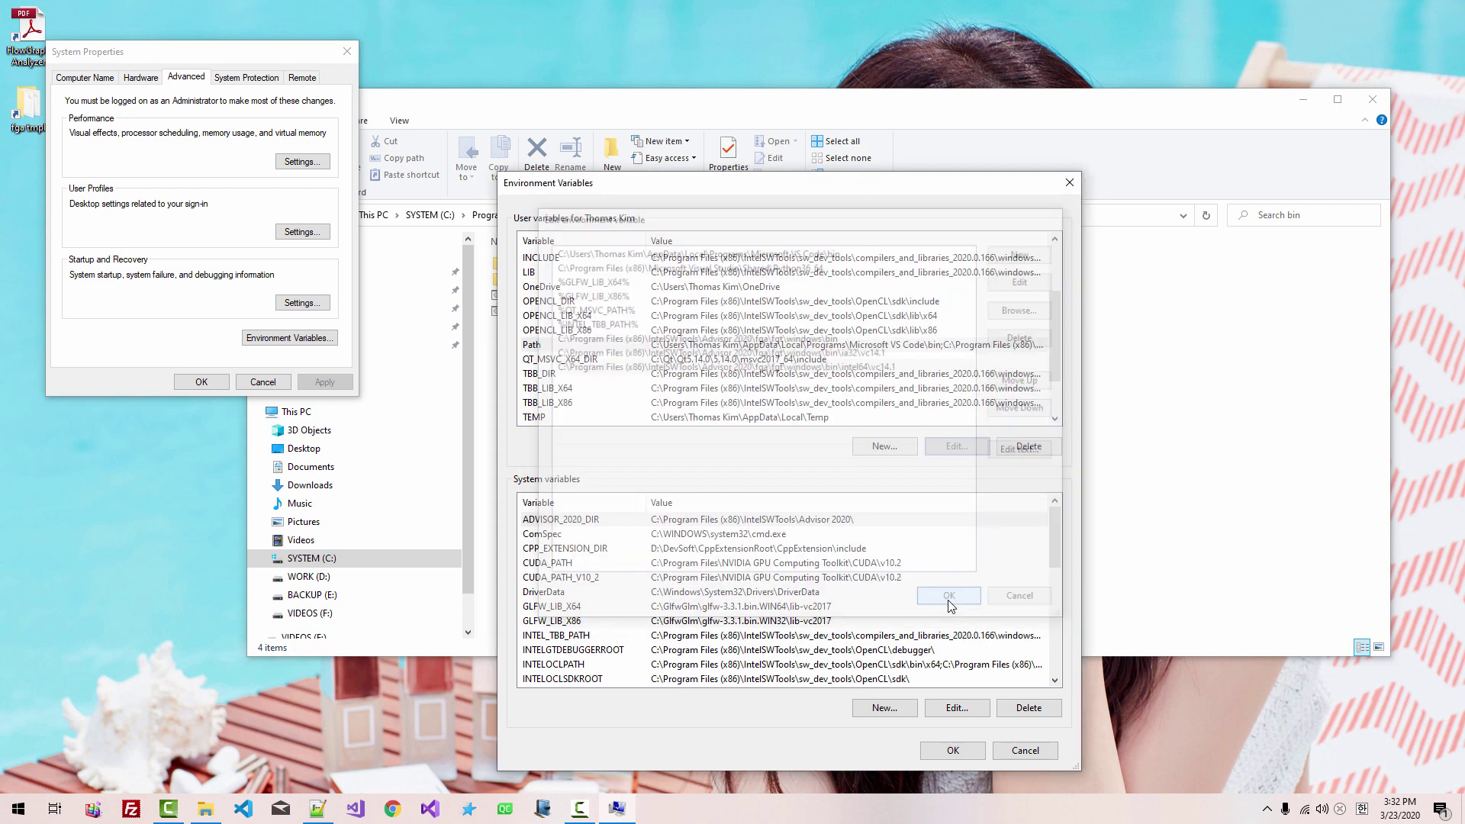
click(939, 752)
click(202, 383)
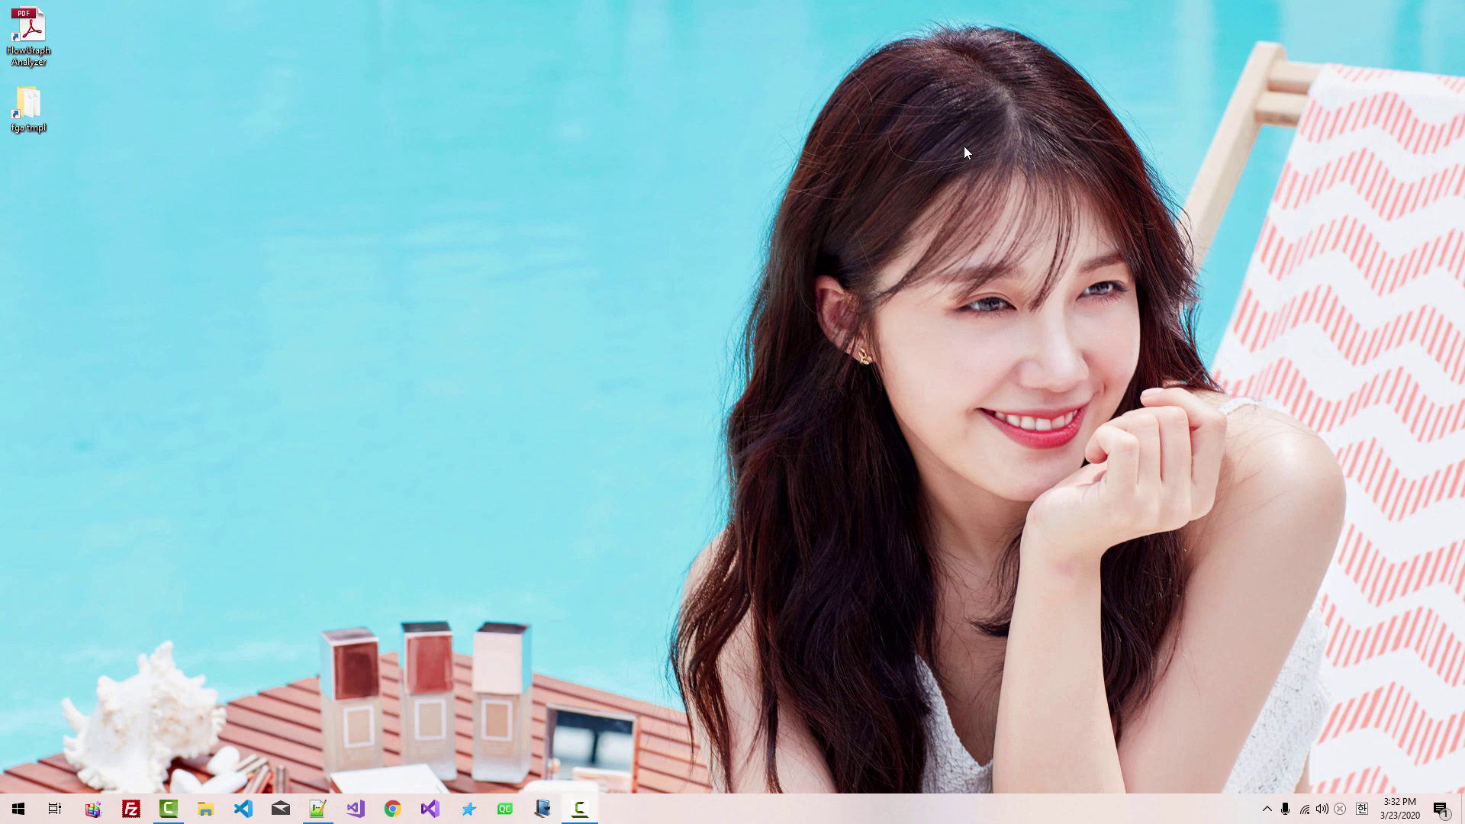
click(964, 145)
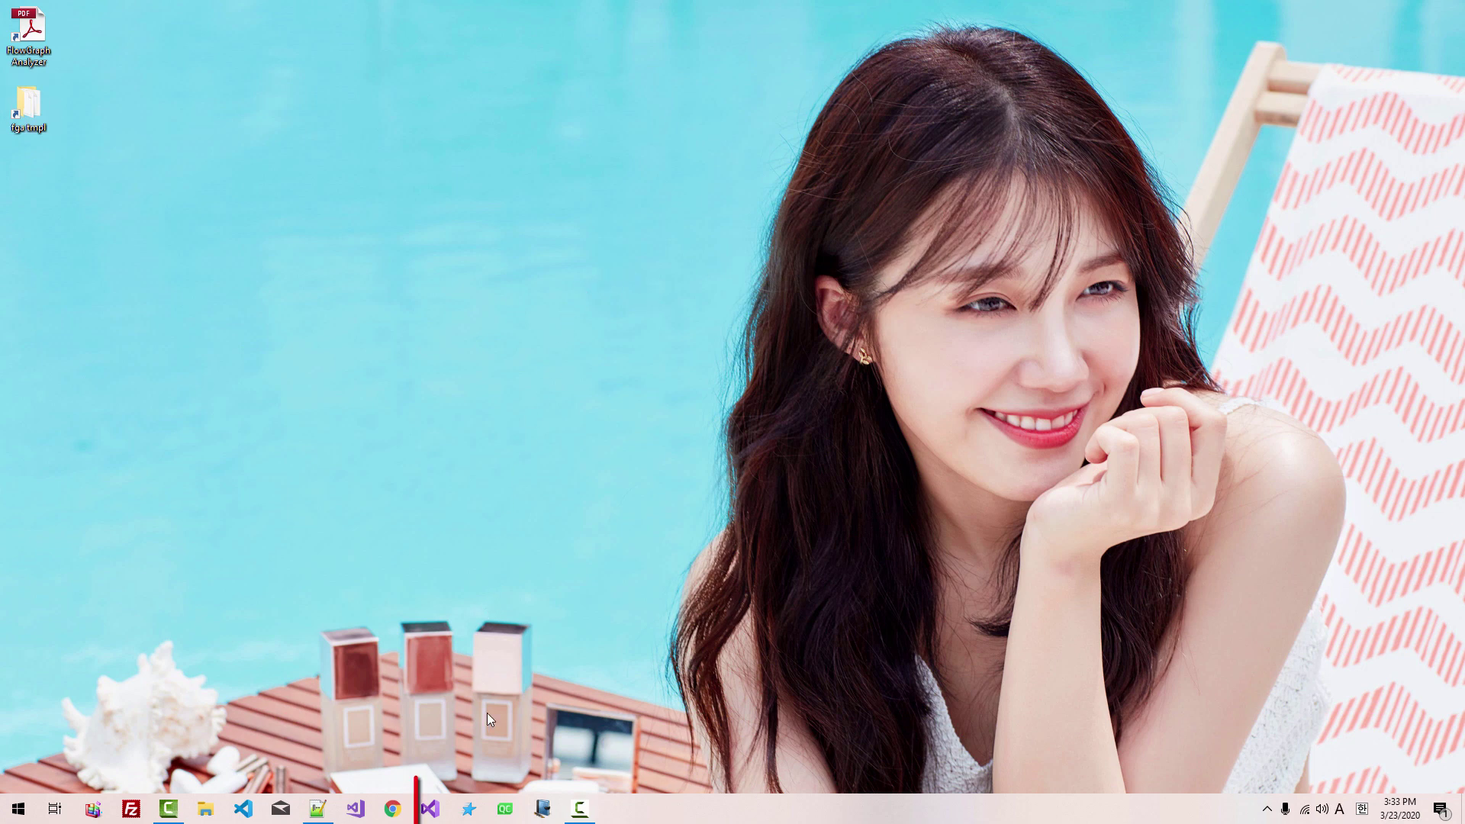
- Open the x64 VS 2017 prompt and view the Qt-OpenCL#01 environment variable video linked in the Intel Advisor notes
click(468, 809)
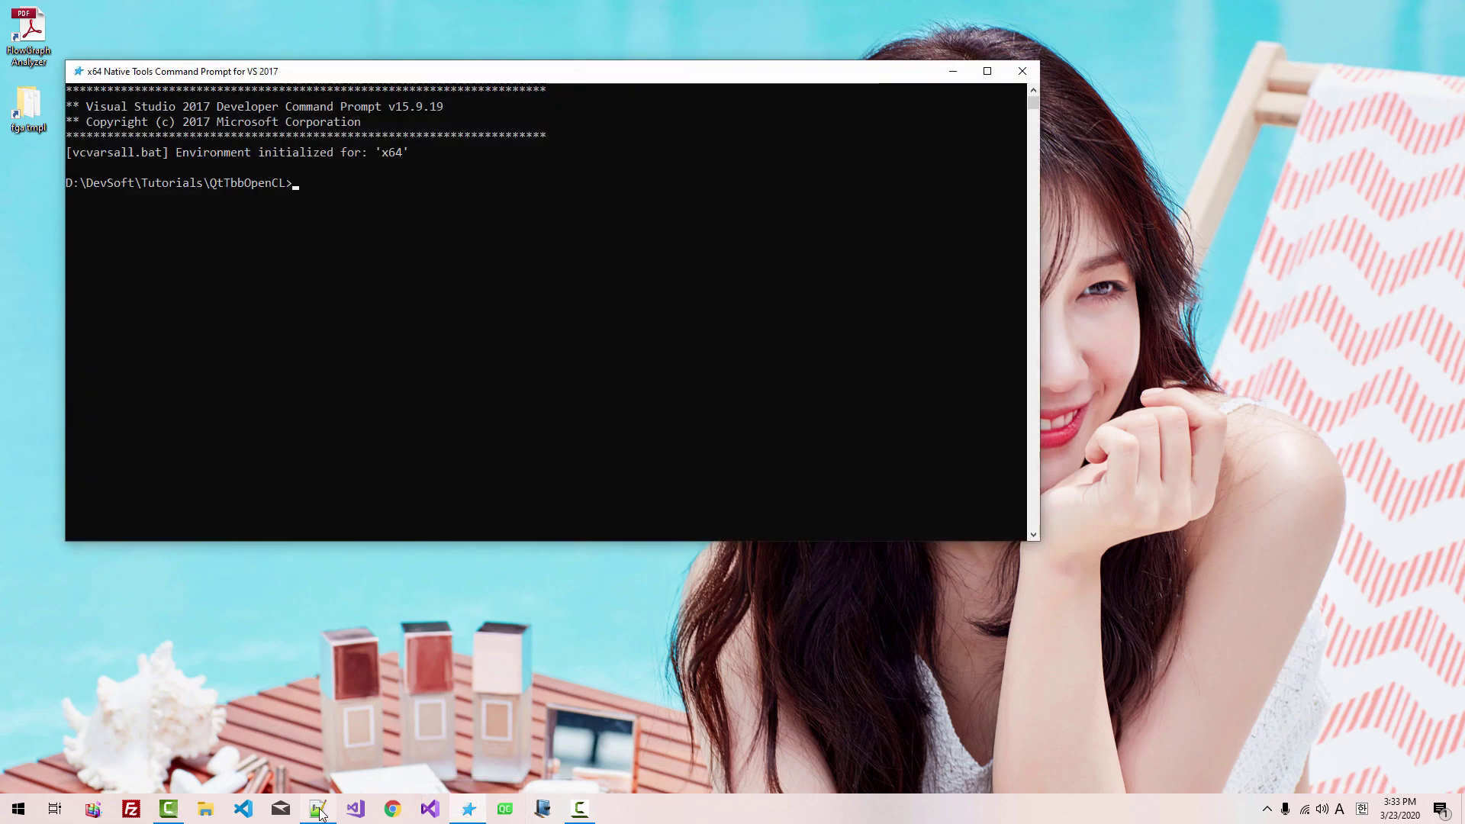
click(319, 811)
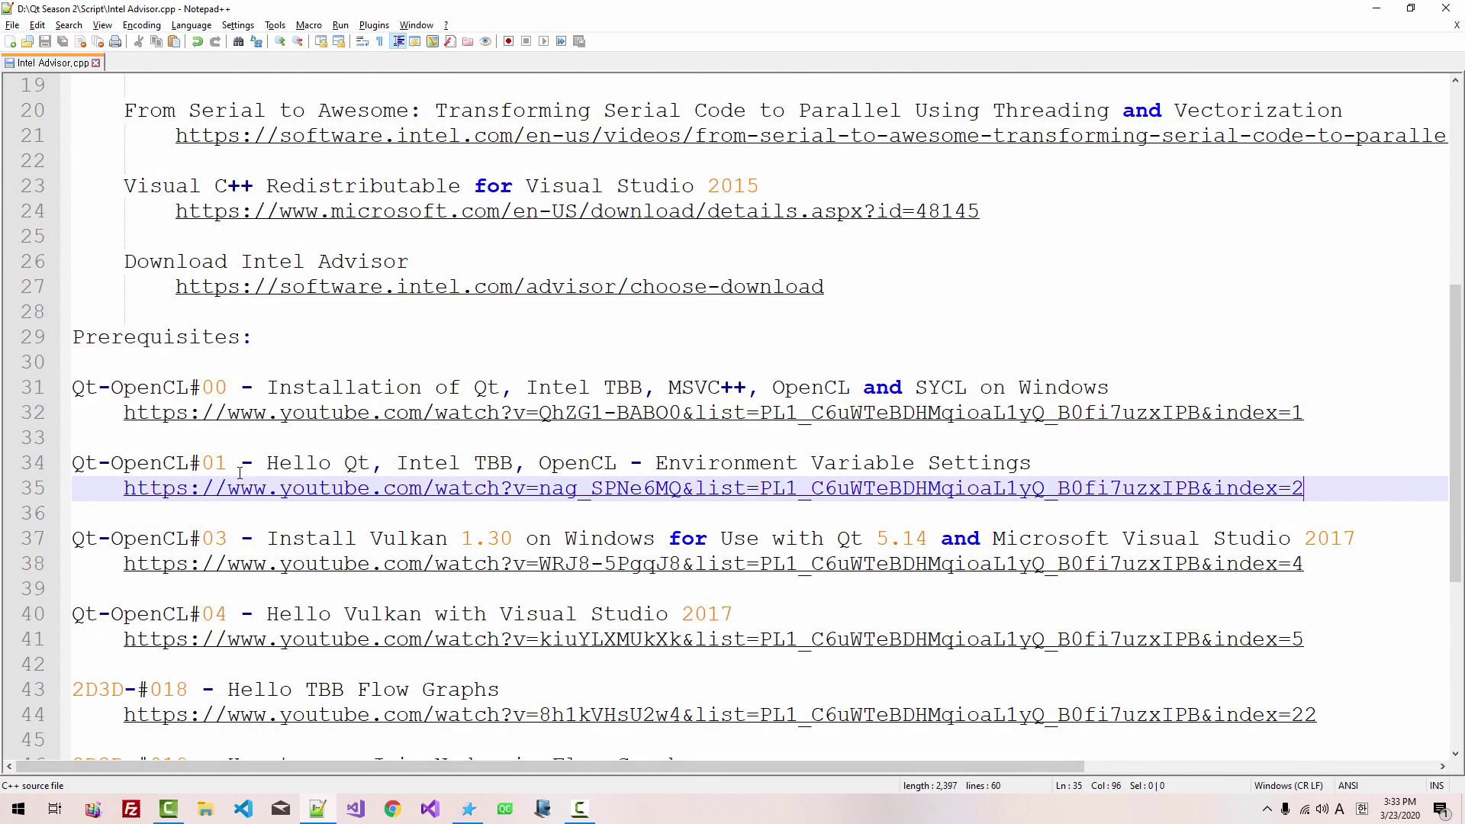
drag(230, 466, 202, 467)
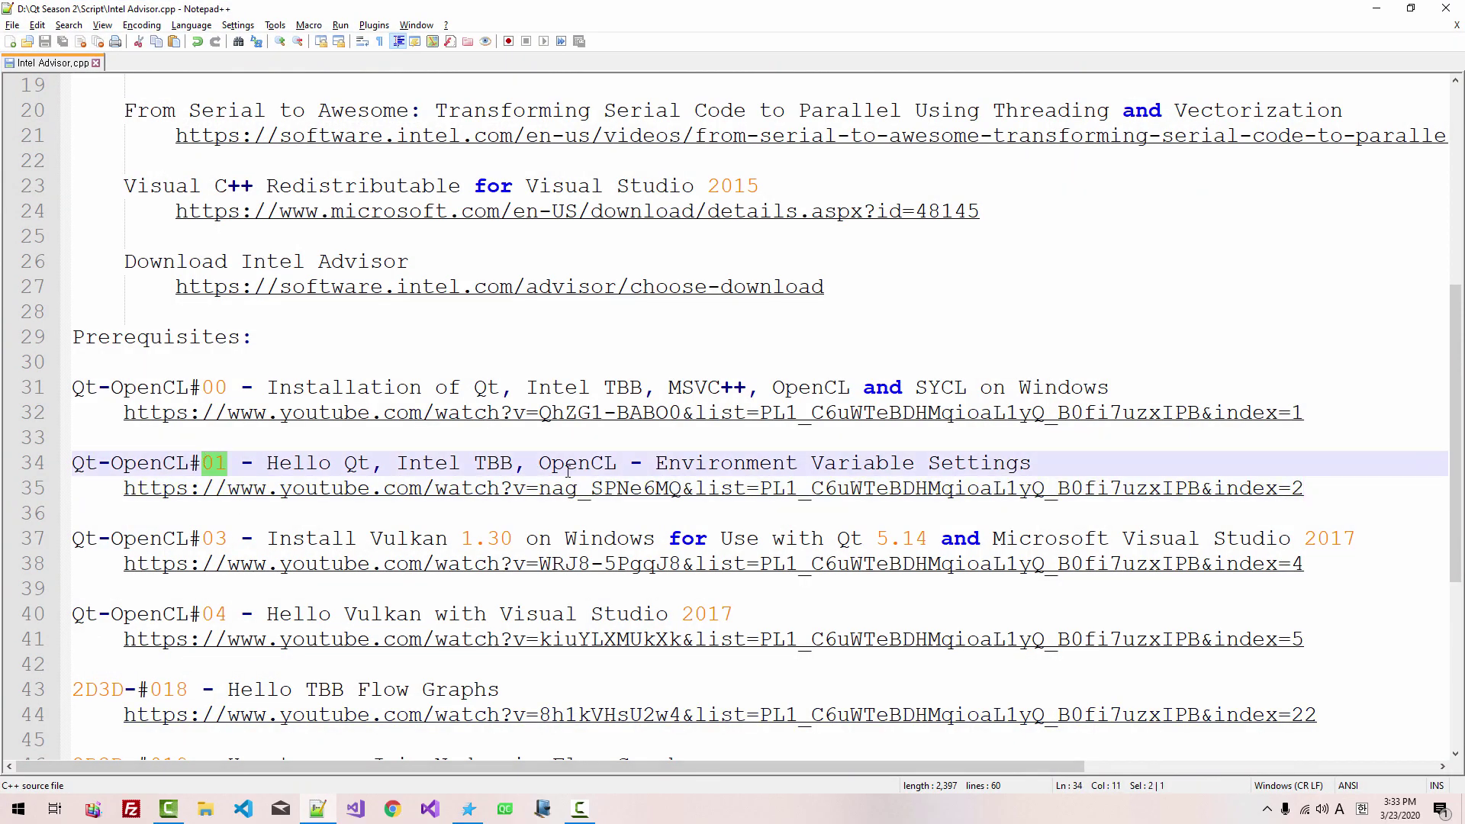
click(469, 810)
click(763, 614)
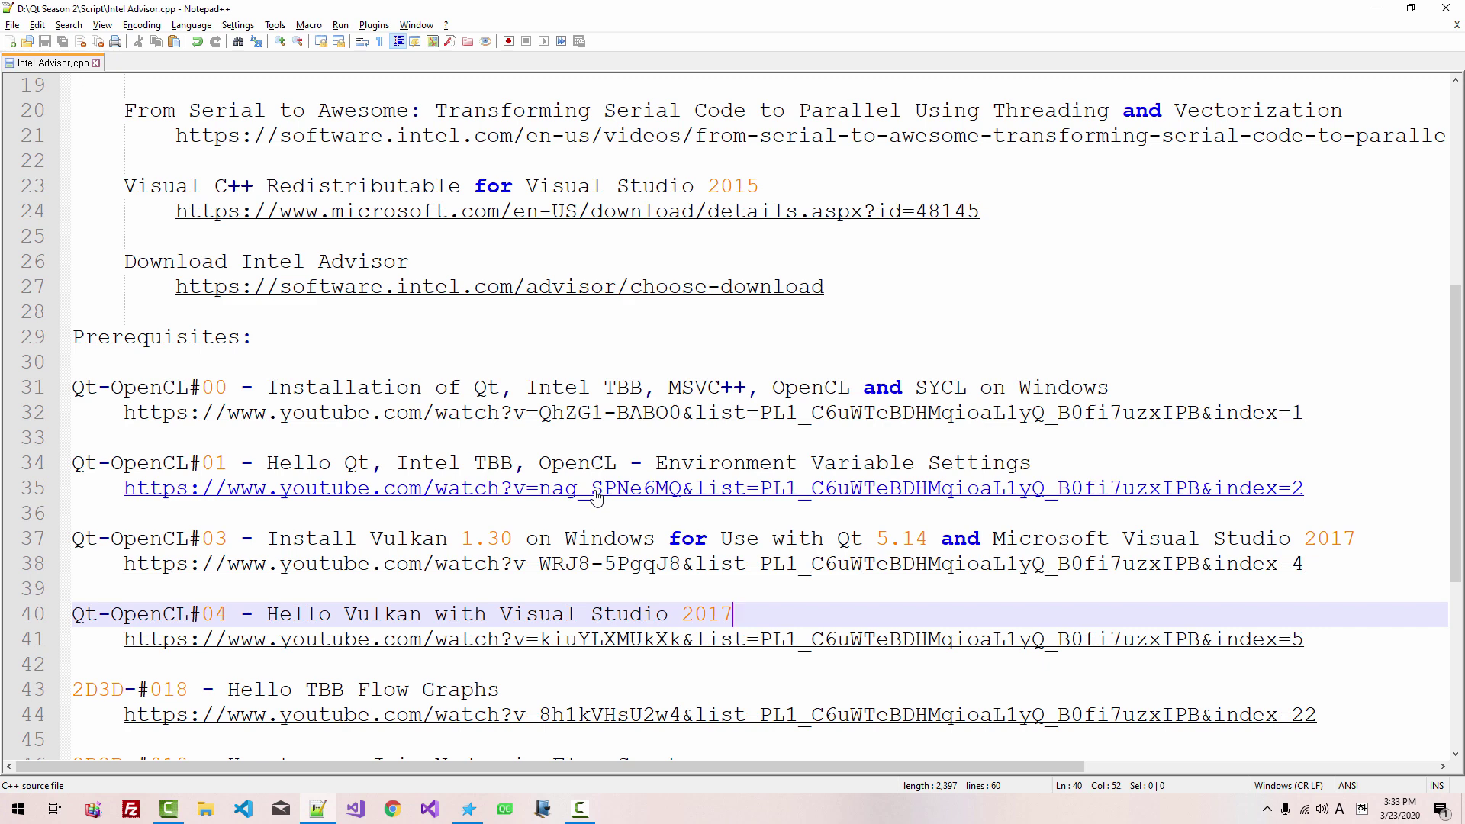
click(594, 490)
double_click(595, 493)
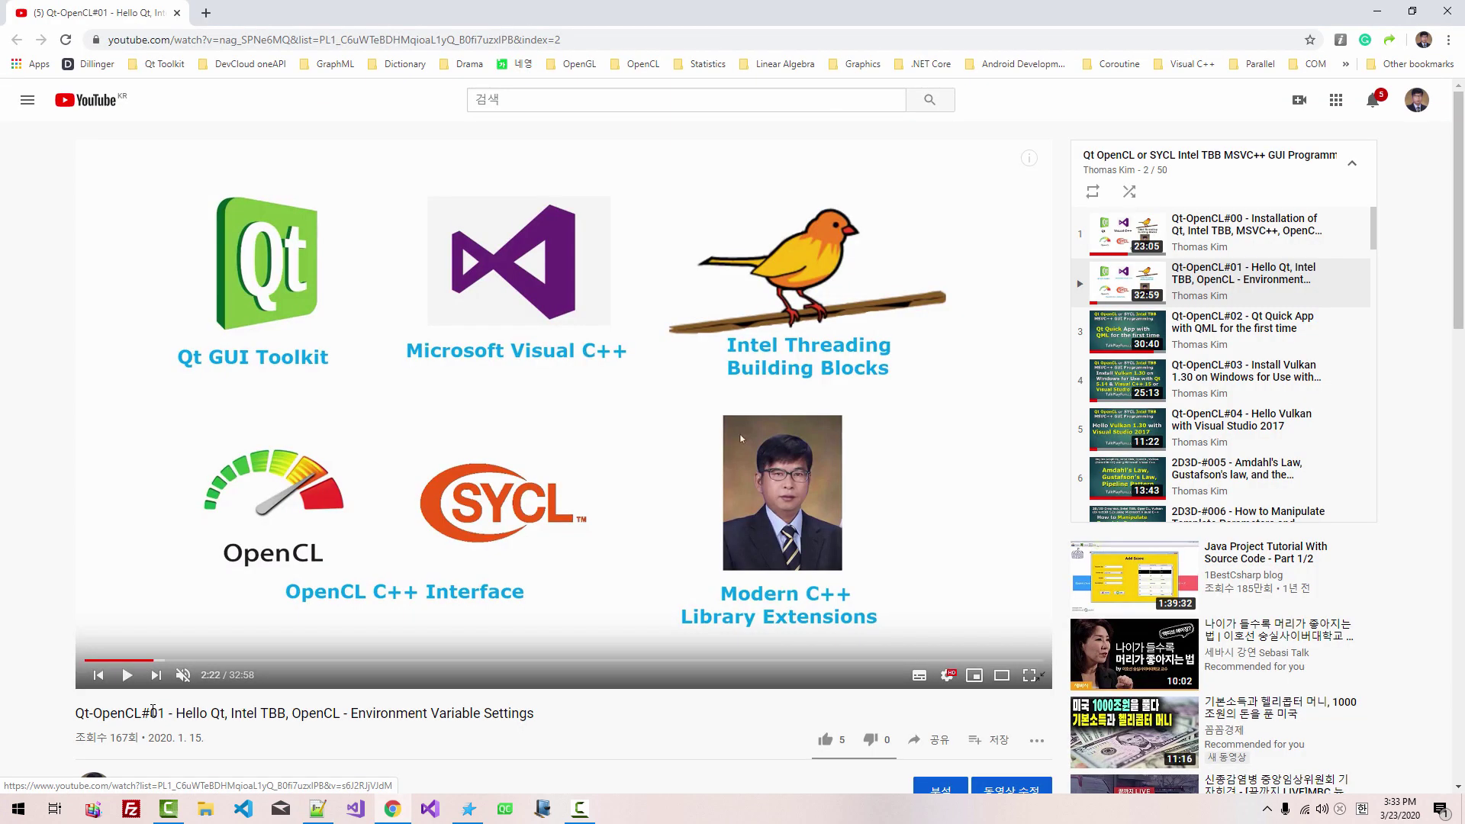
double_click(154, 710)
drag(177, 712, 538, 718)
- Run fgtrun in the x64 Native Tools Command Prompt for VS 2017
click(469, 809)
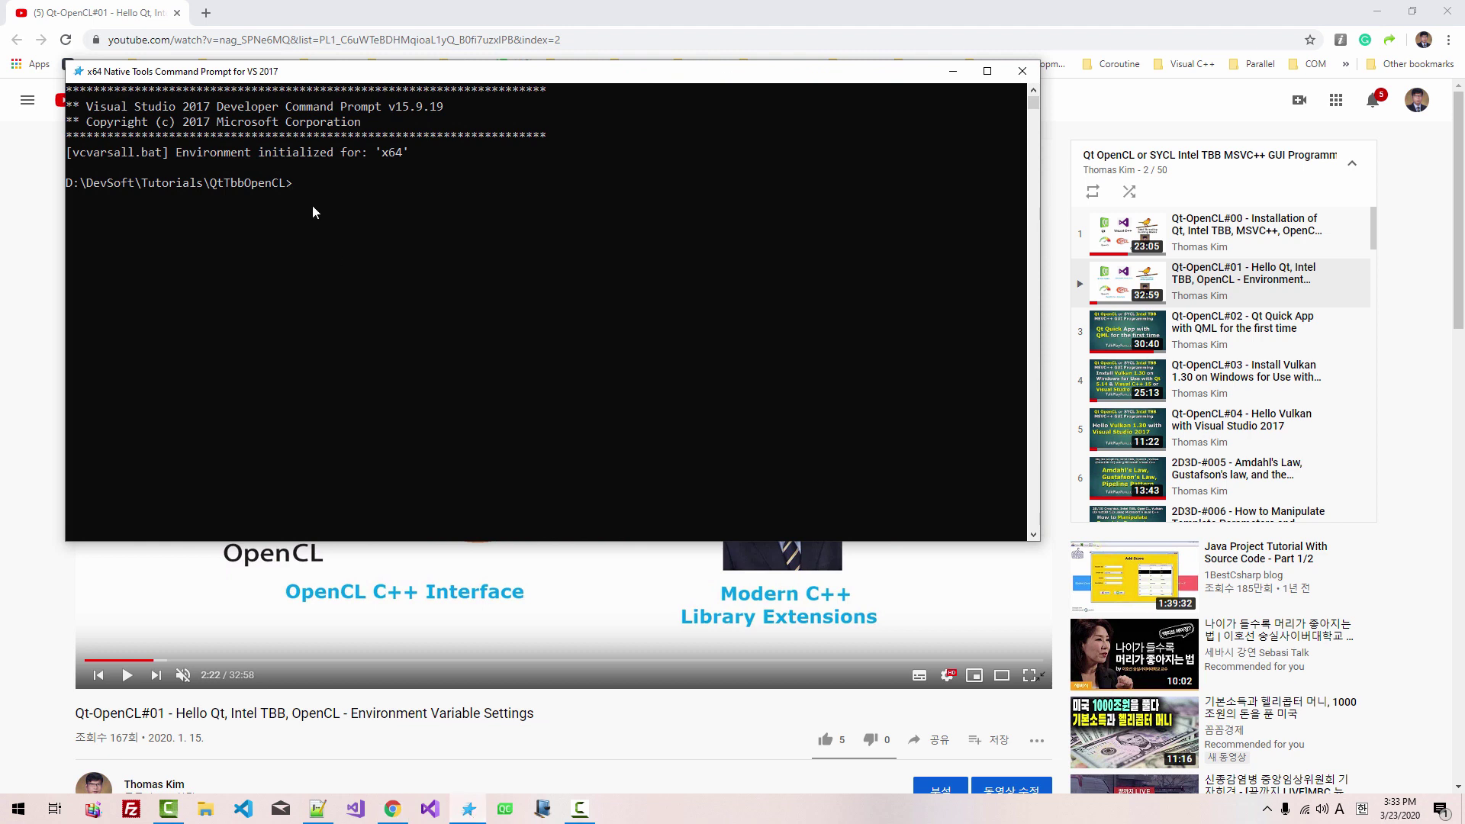
key(Return)
key(Return)
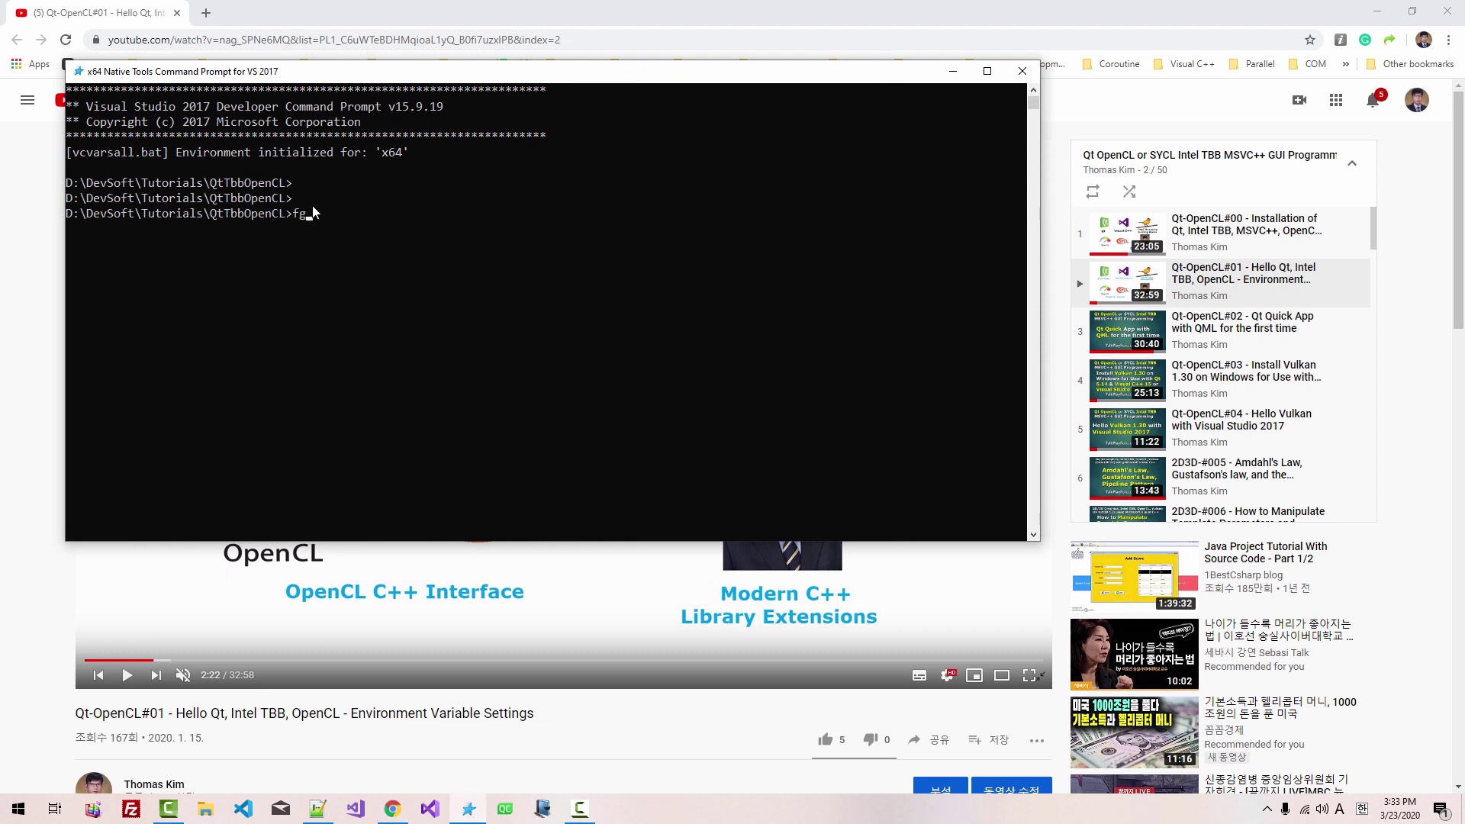
text(fgtrun)
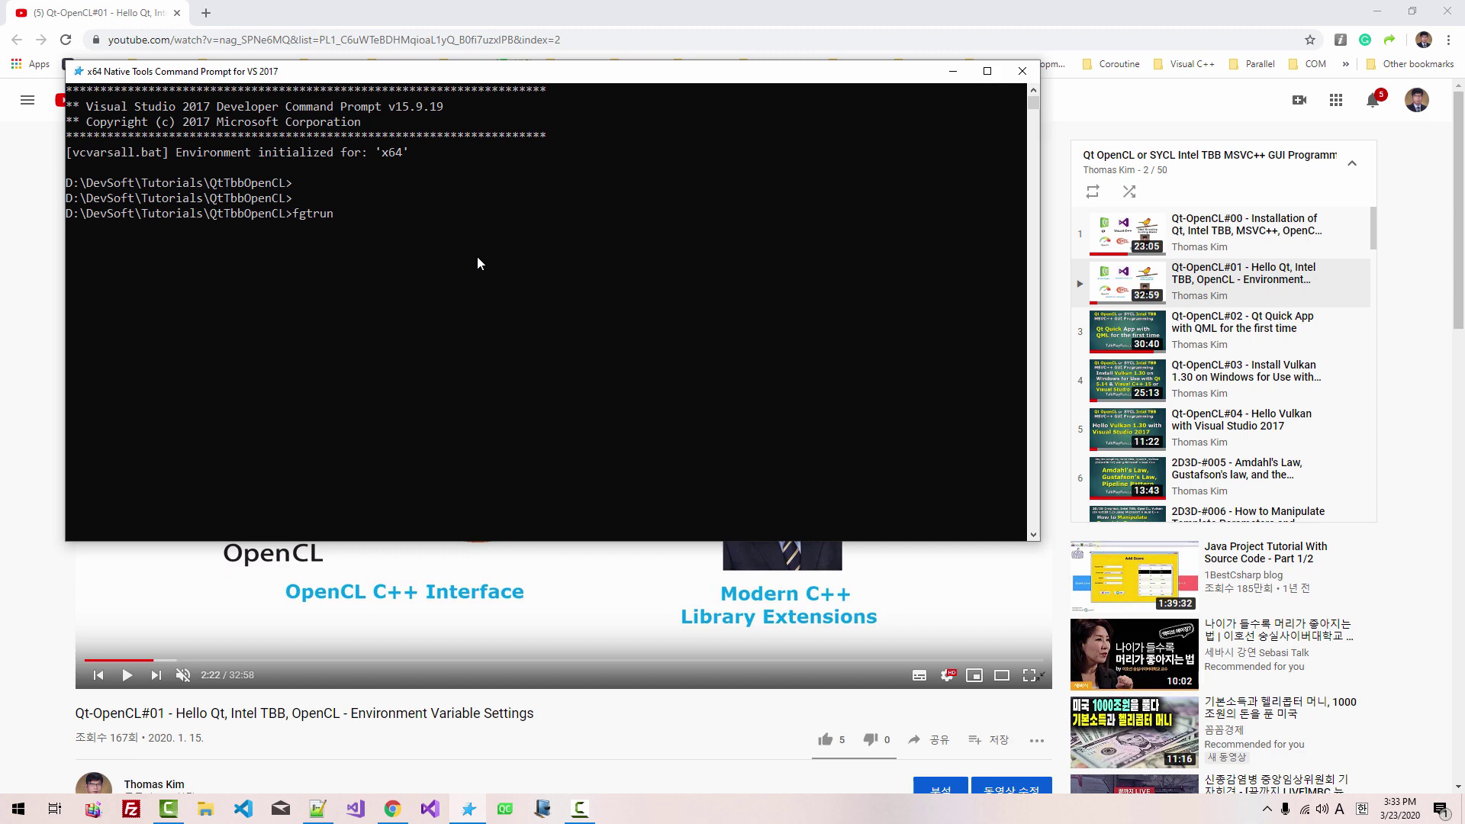
key(Return)
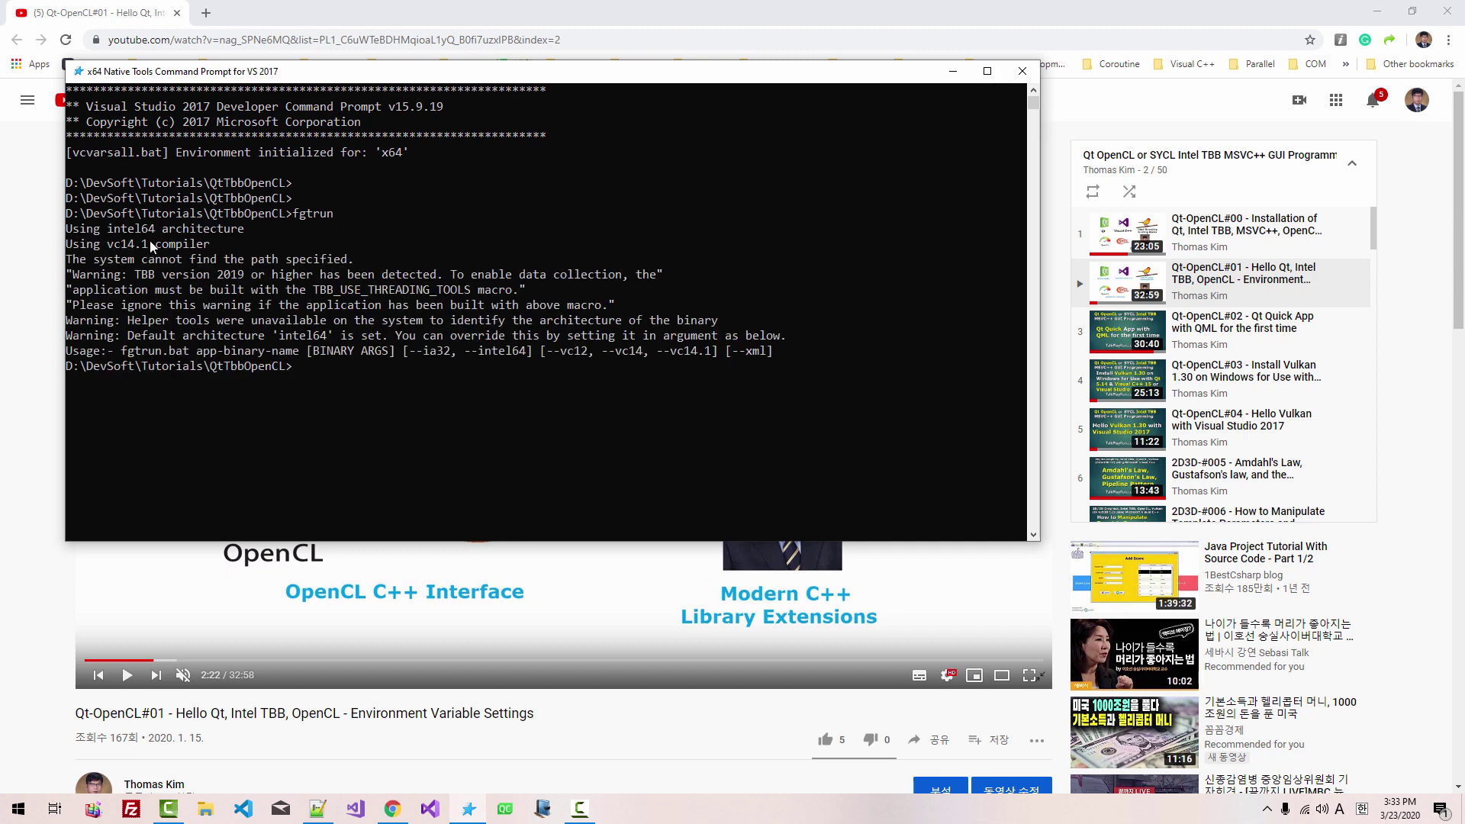
- Review the architecture, warning and usage lines printed by fgtrun and close the command prompt
drag(150, 233, 767, 360)
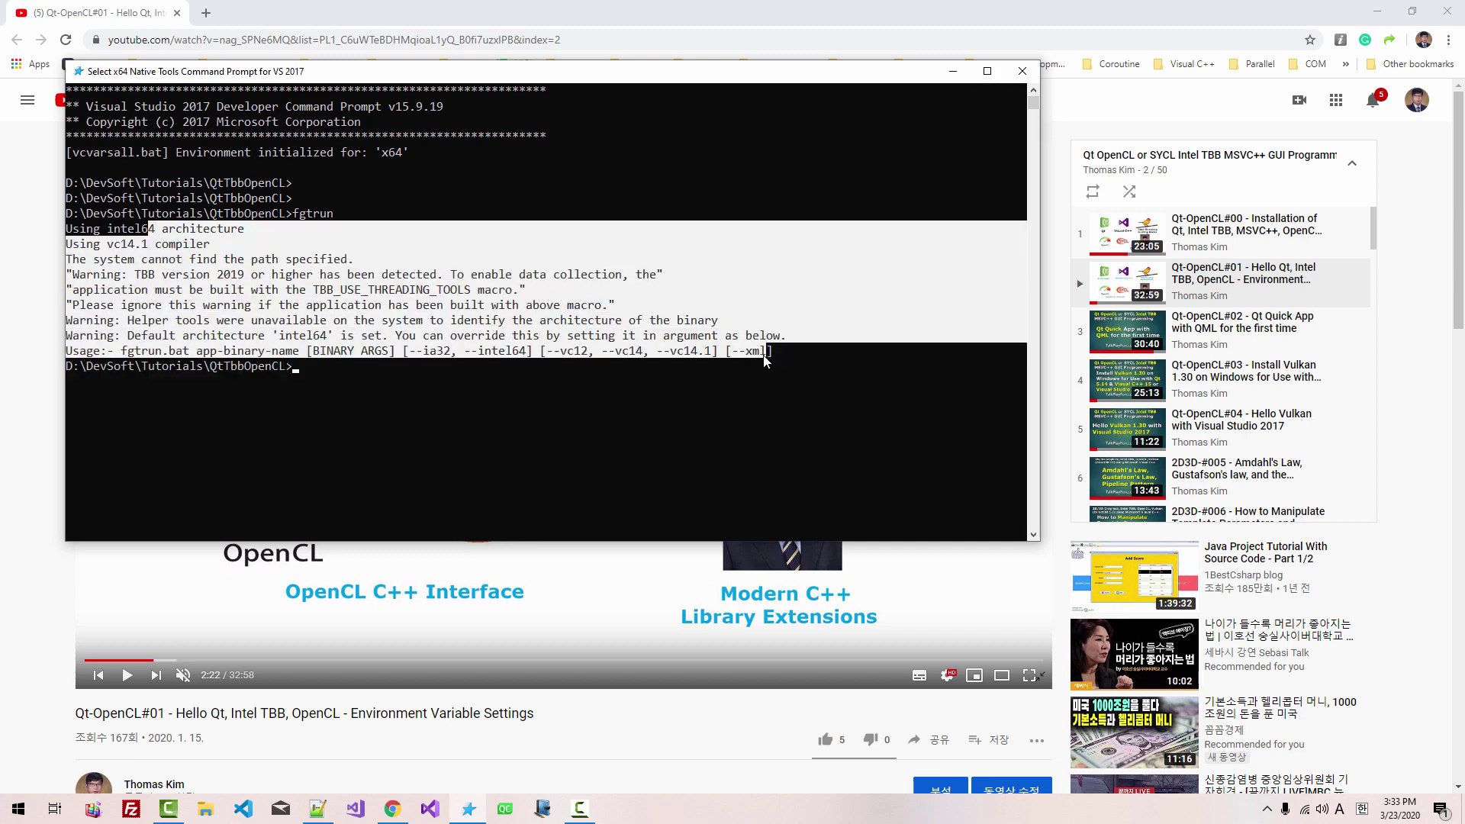
click(780, 355)
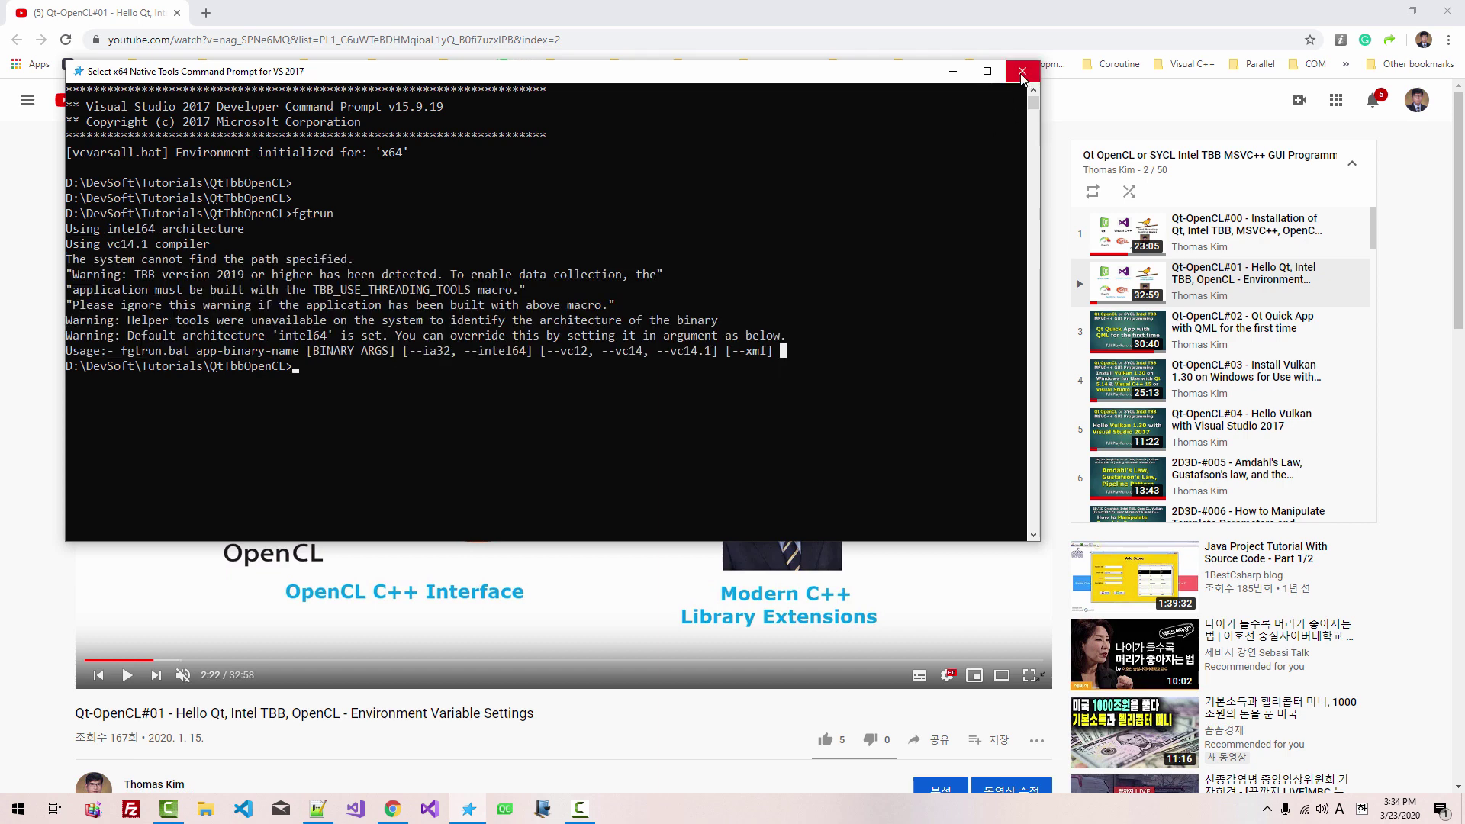
click(1023, 73)
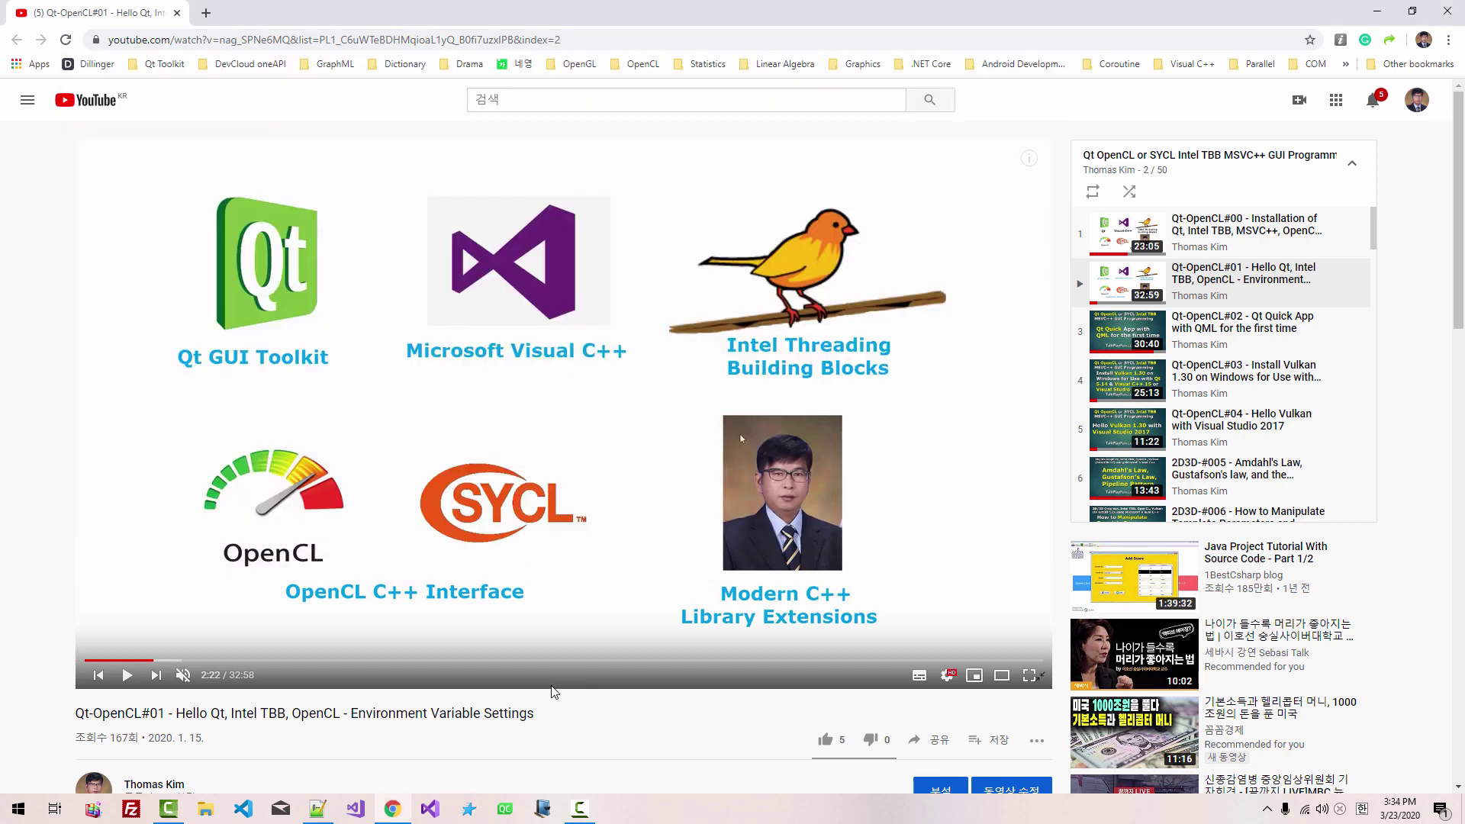
- Open the properties of the pinned x64 Native Tools Command Prompt for VS 2017 shortcut
right_click(471, 812)
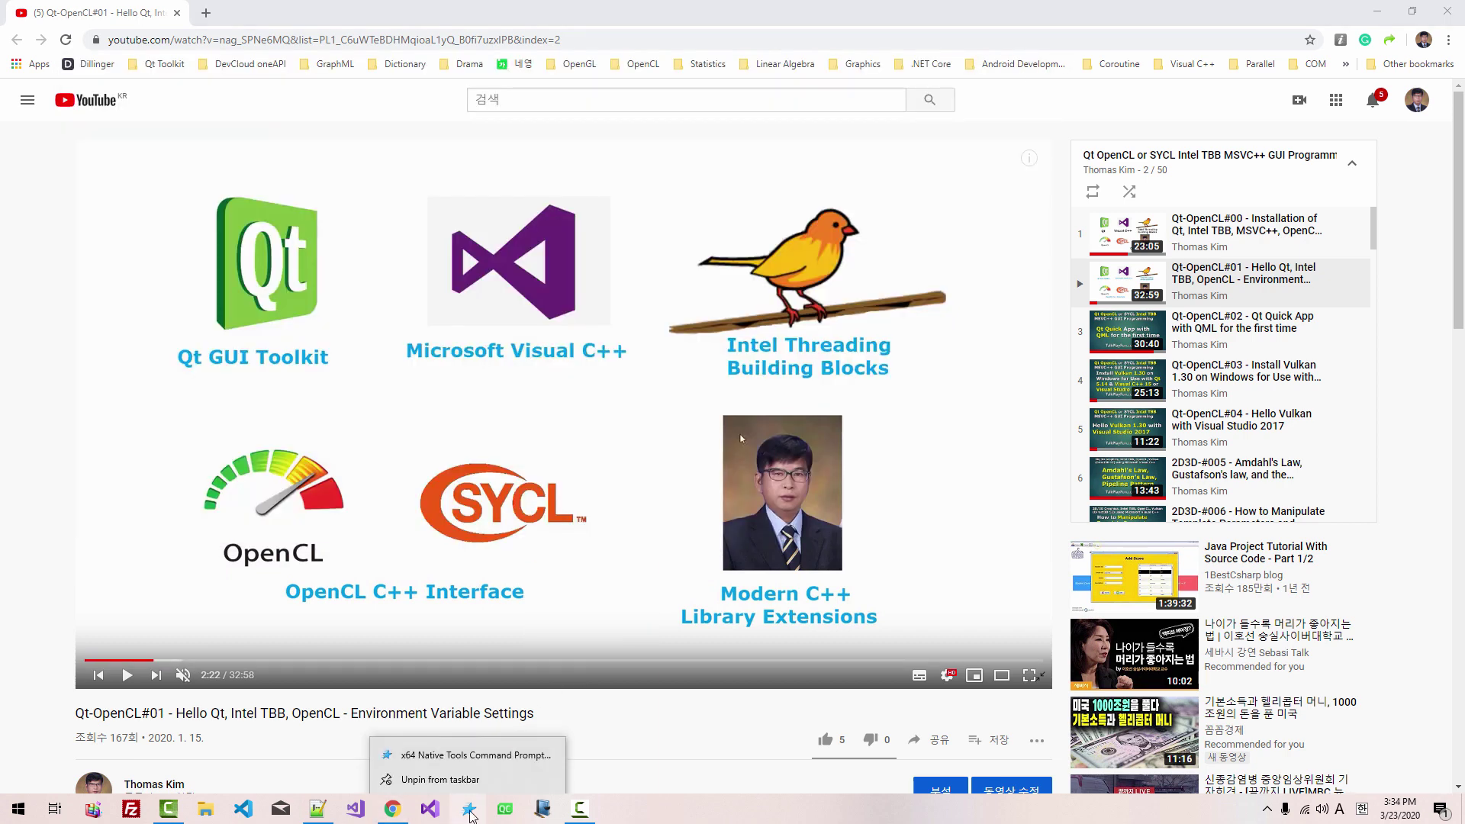
right_click(496, 755)
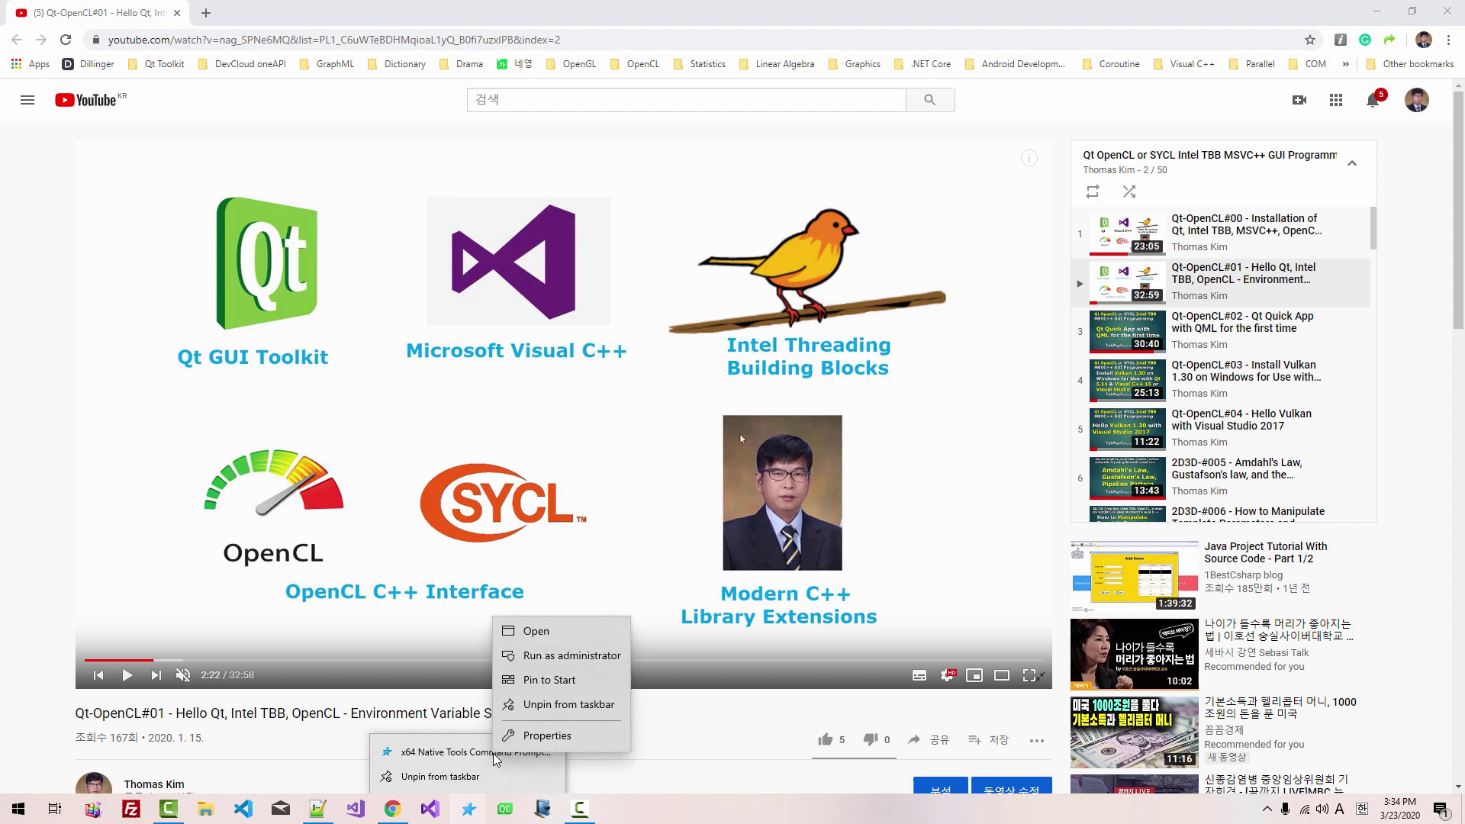
click(547, 735)
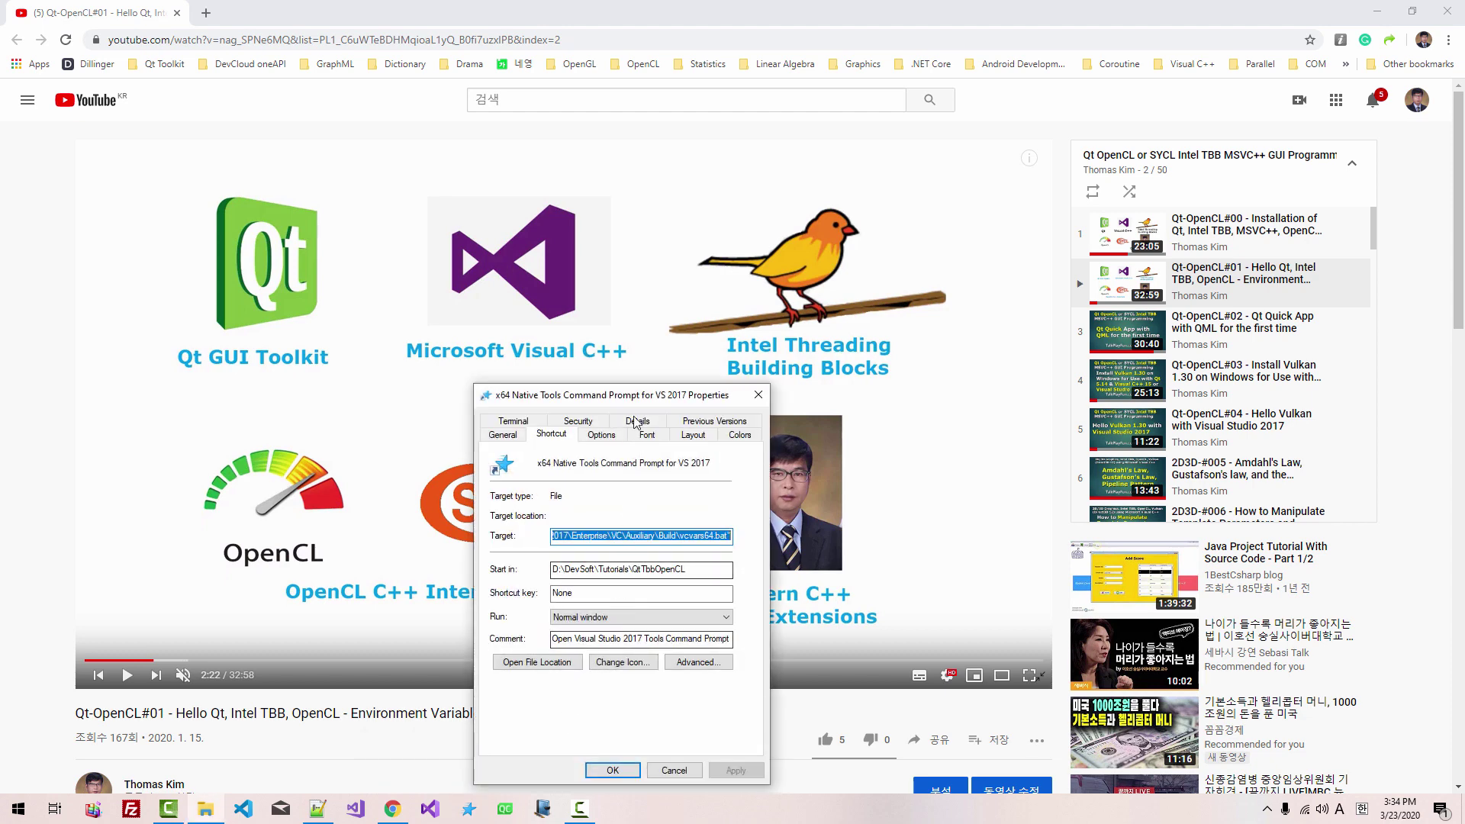
- Create a new blank document in Notepad++ and close the command prompt shortcut's properties
click(318, 812)
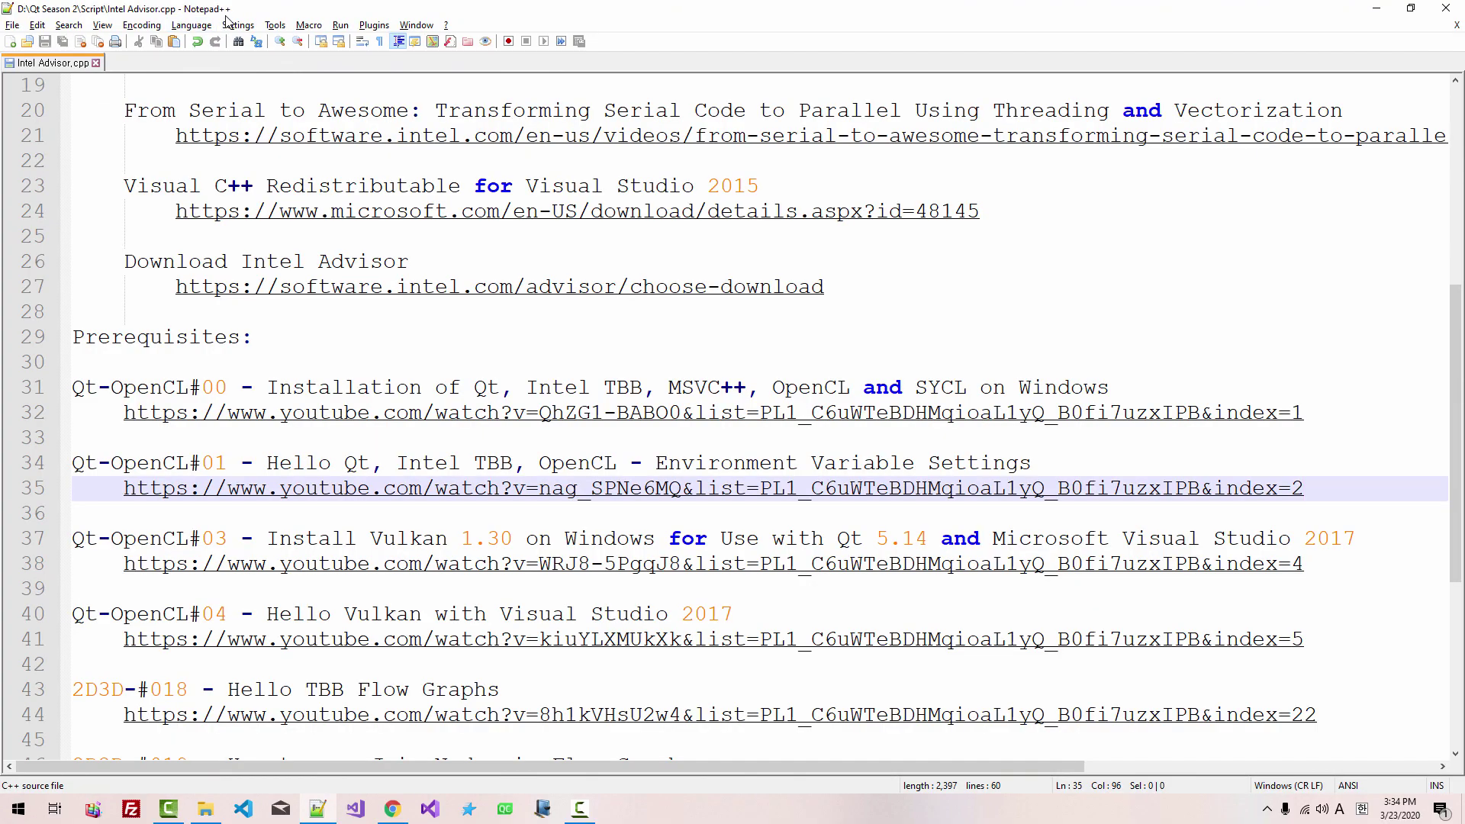
click(11, 42)
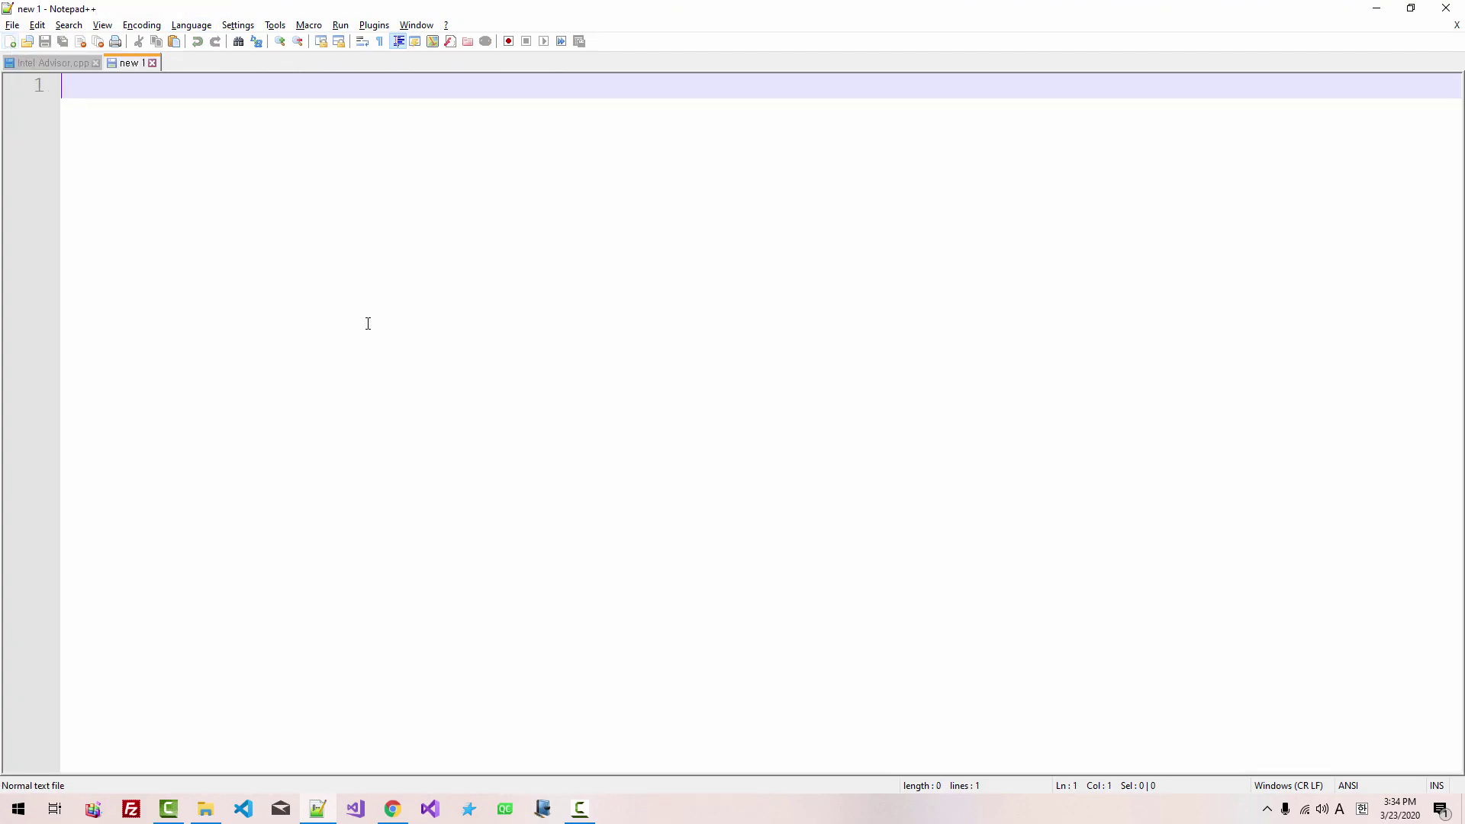
key(alt+Tab)
drag(497, 227, 540, 269)
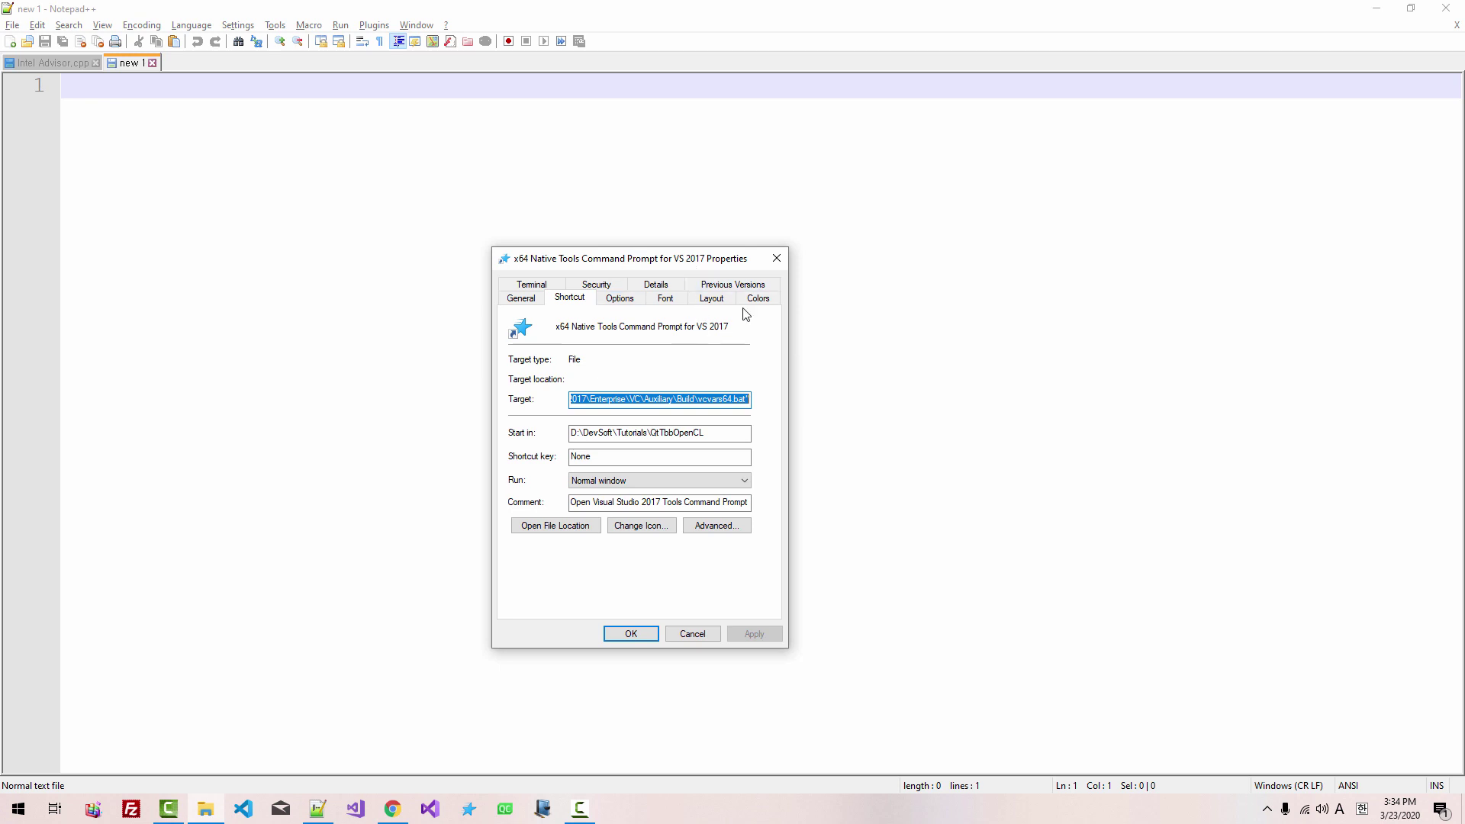
click(779, 262)
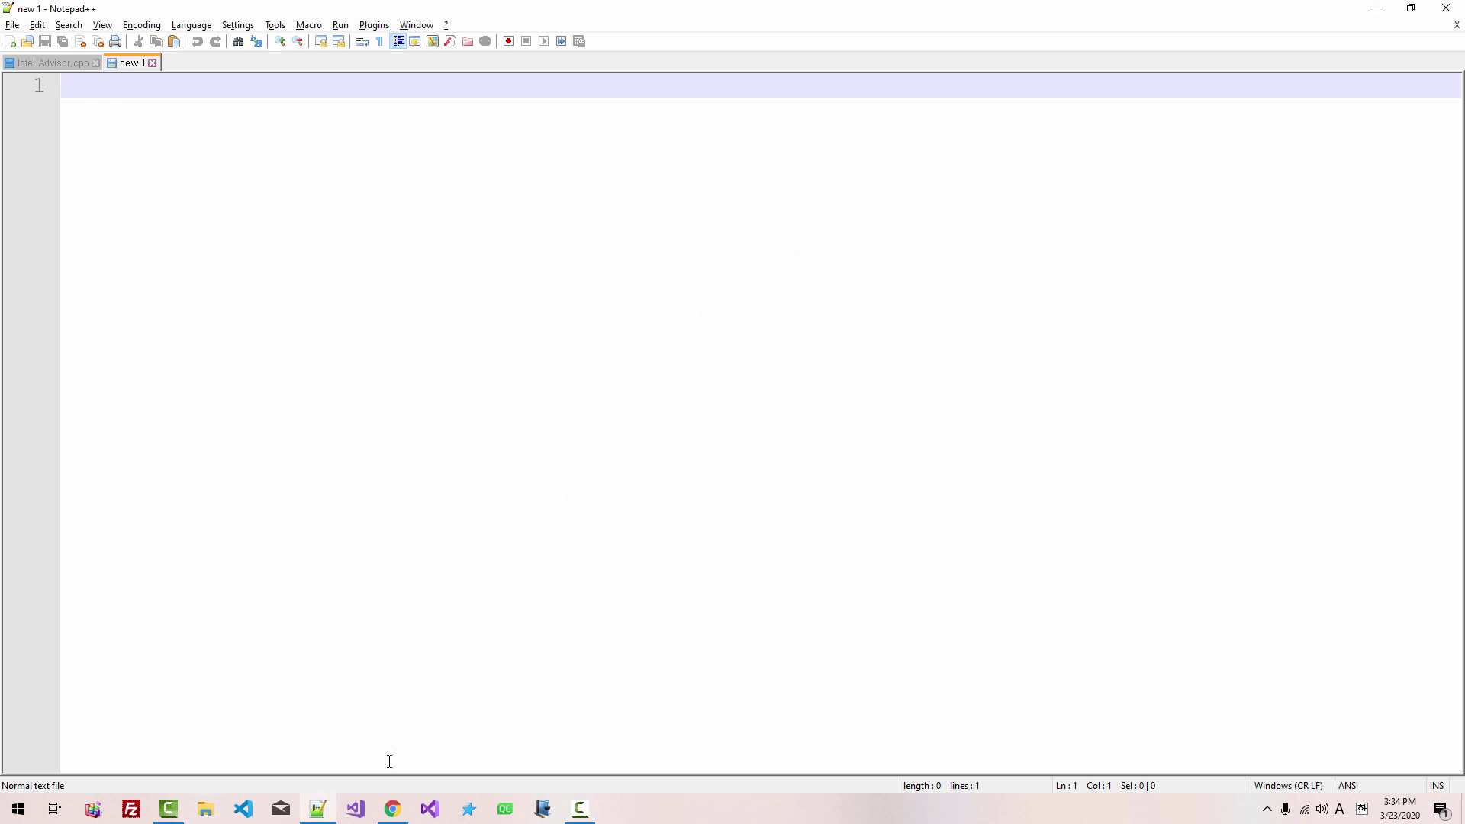
- Copy the complete target command from the x64 Native Tools Command Prompt for VS 2017 shortcut's properties
right_click(469, 816)
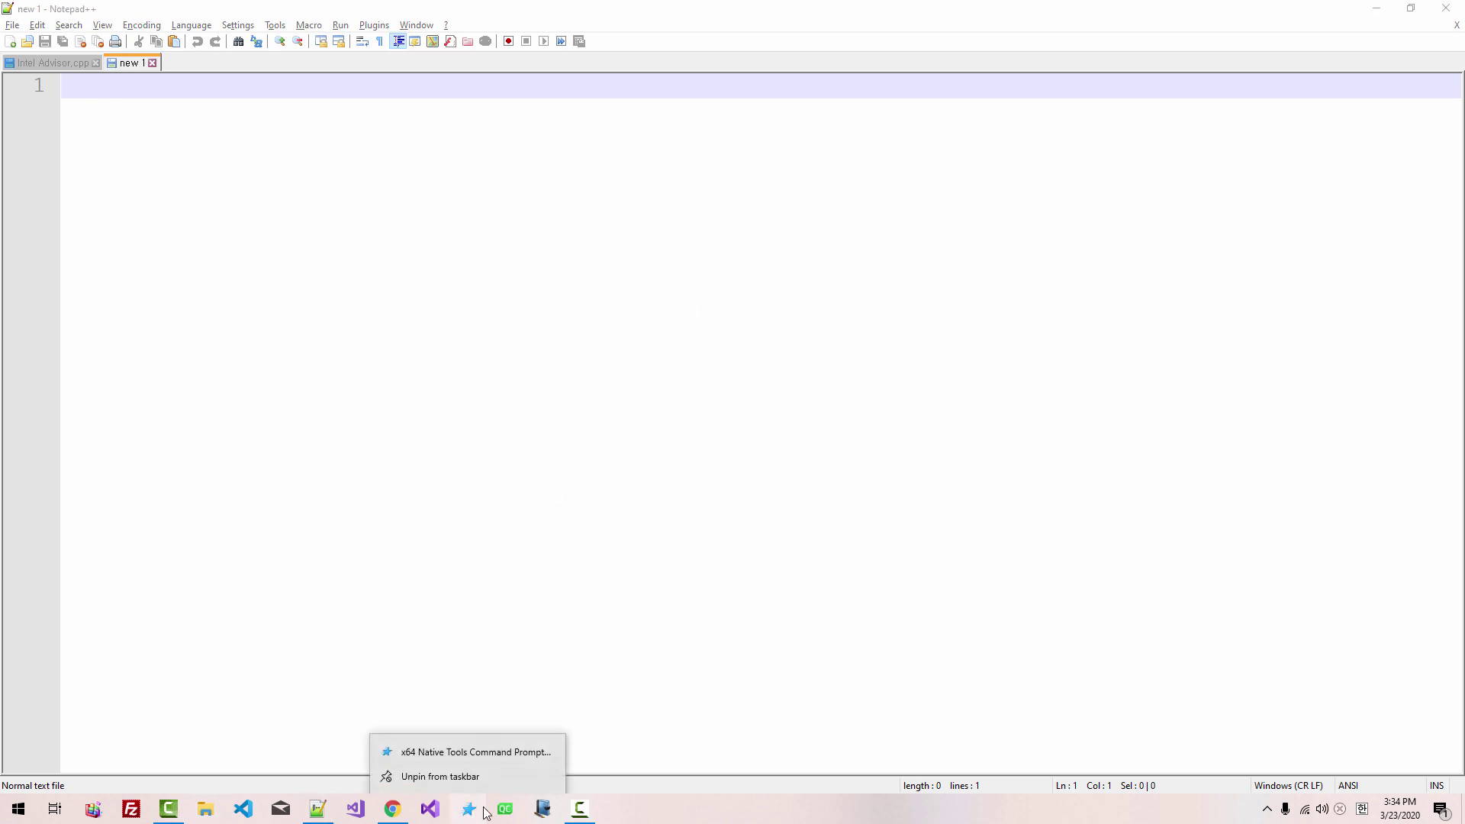
right_click(503, 757)
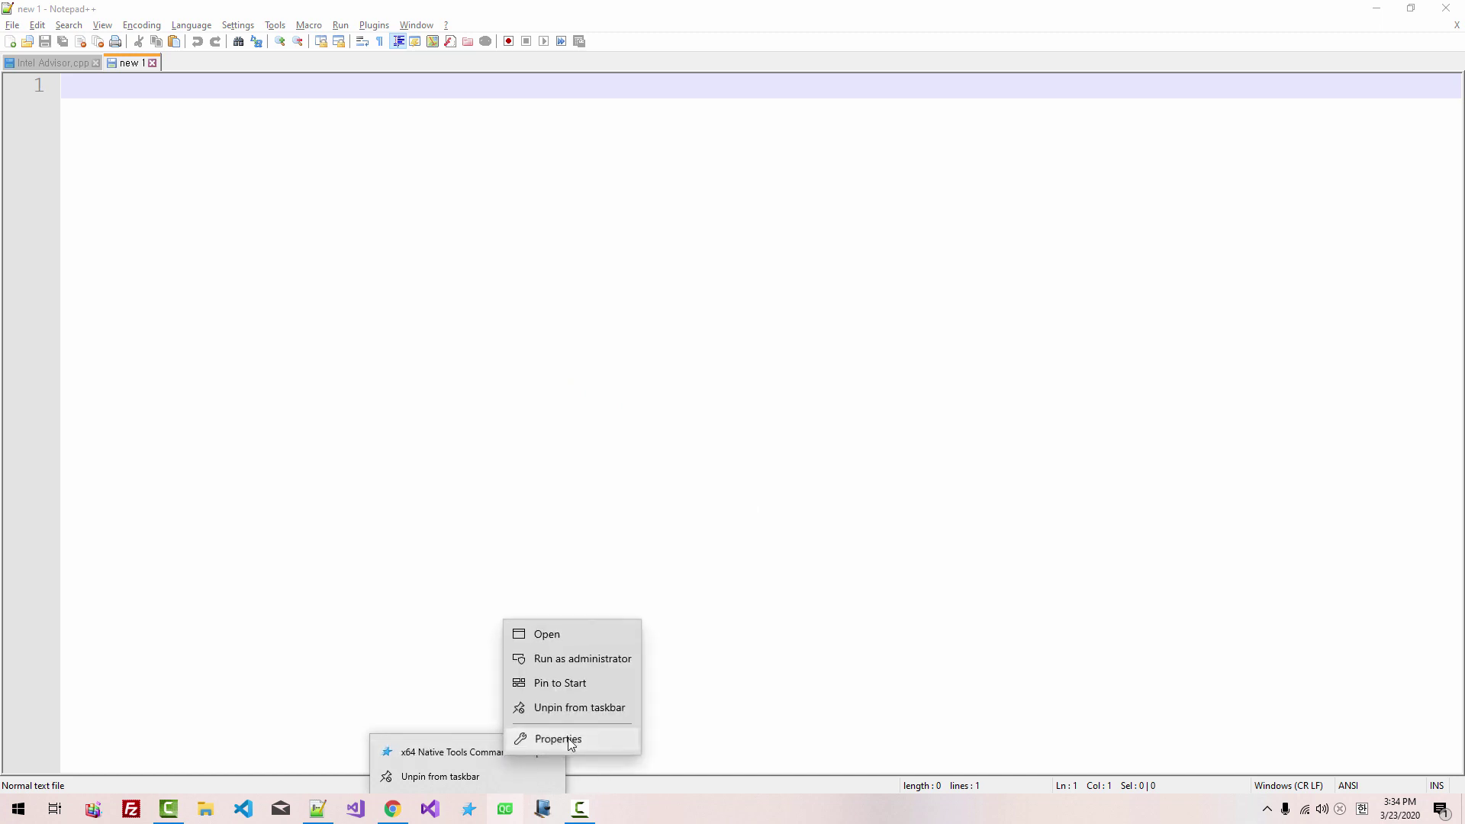
click(570, 740)
click(693, 535)
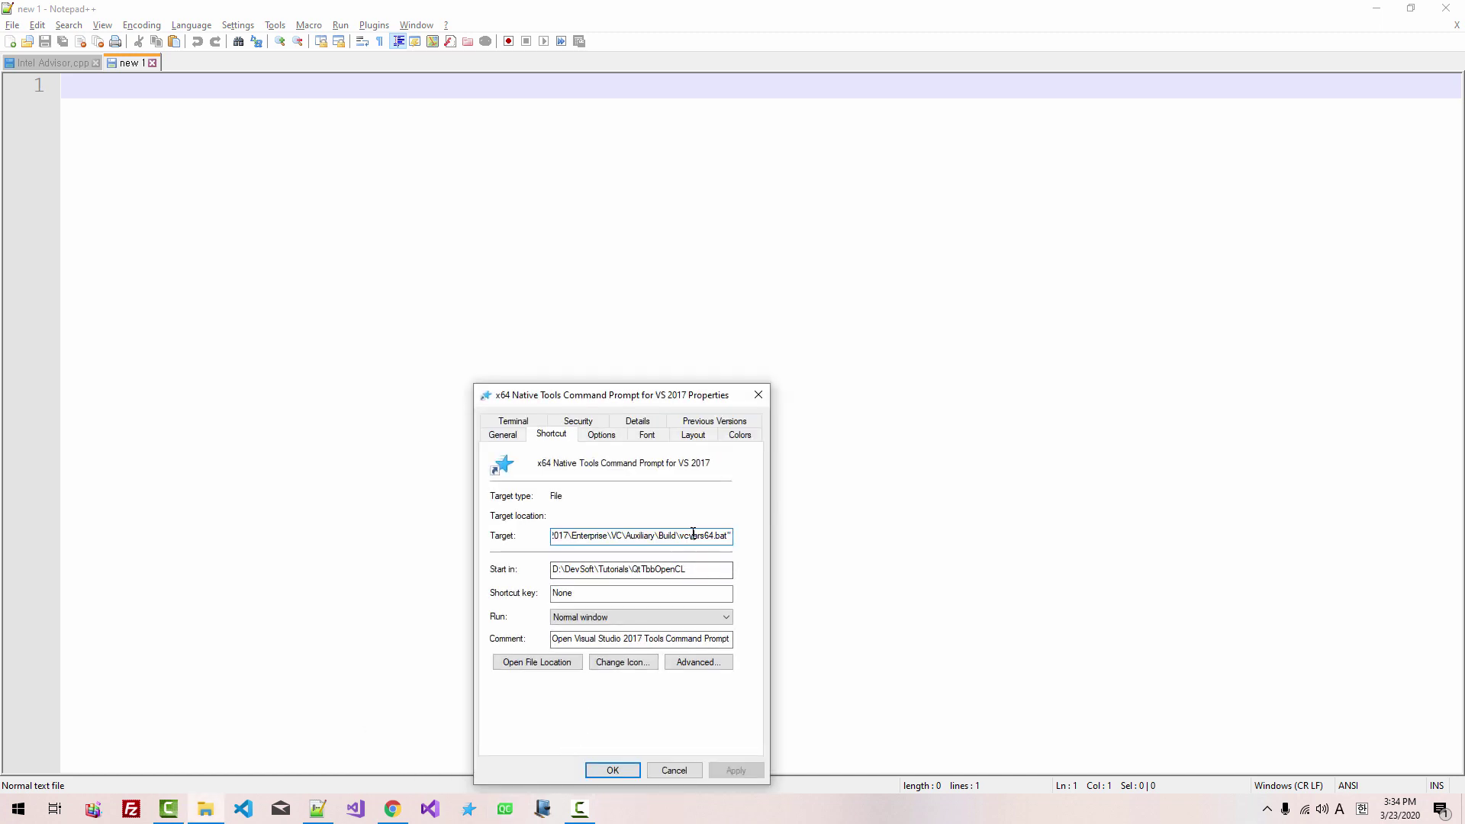
key(Home)
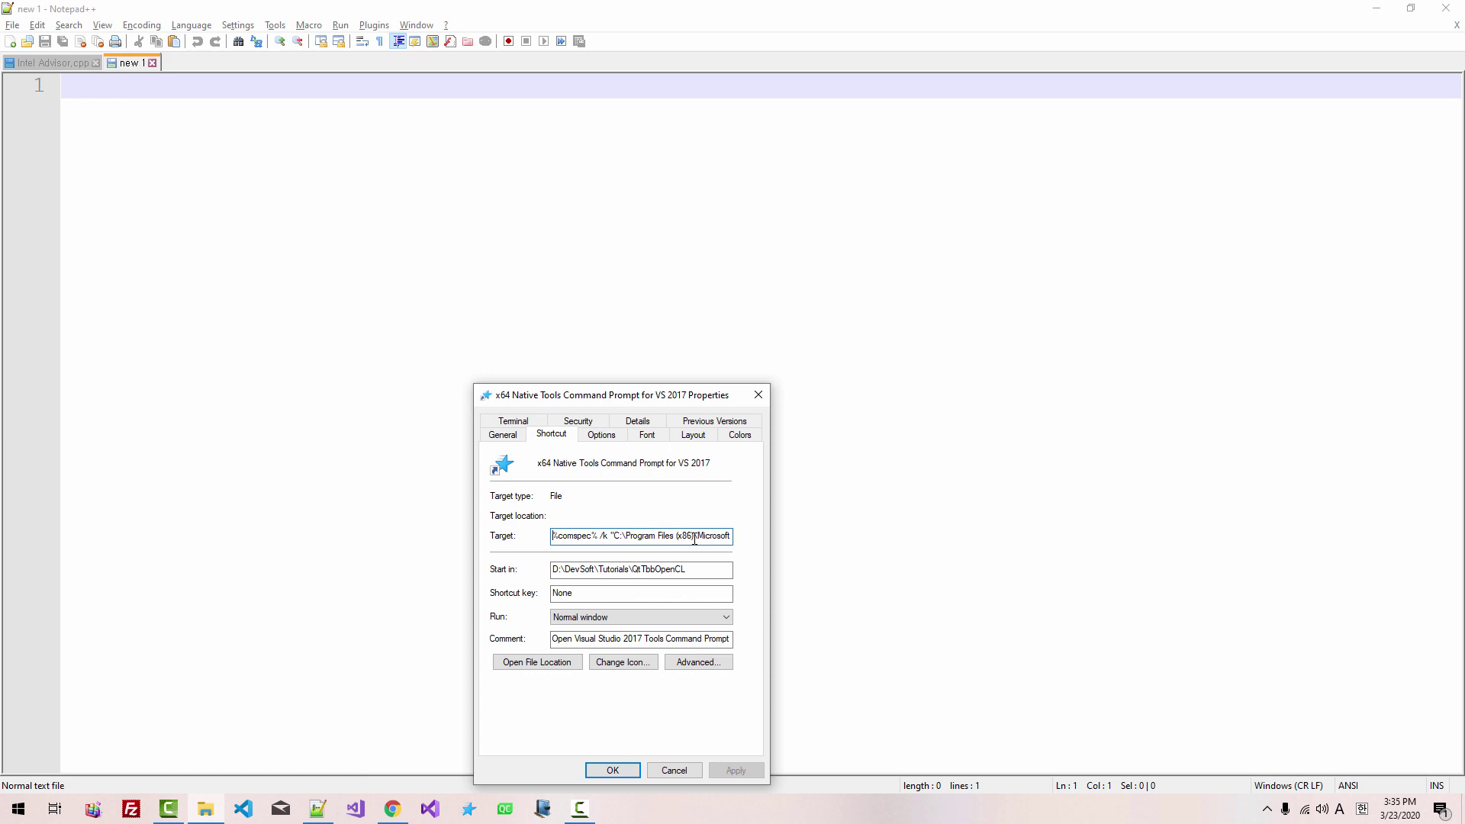
key(shift+End)
key(ctrl+c)
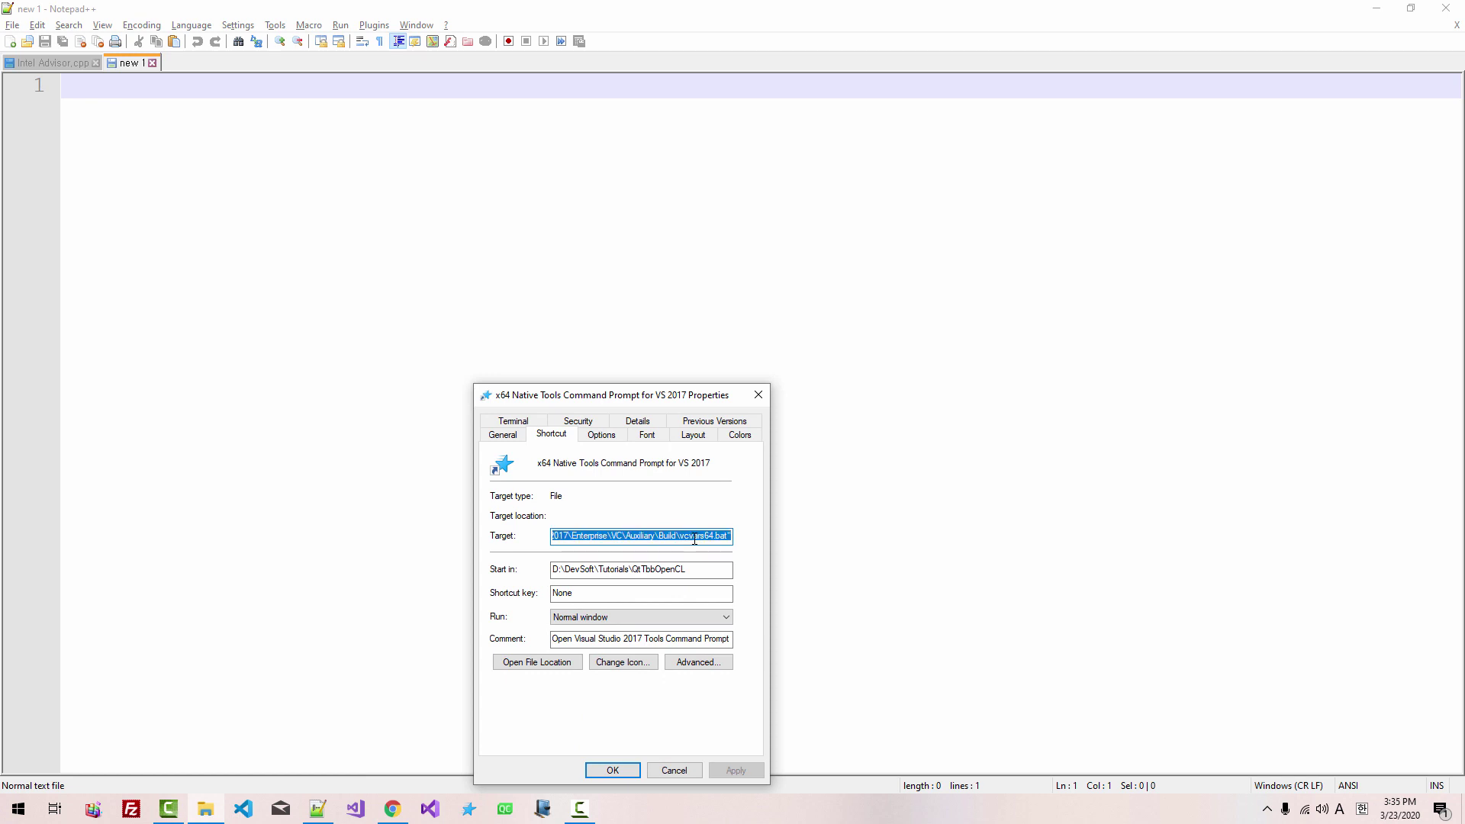
click(332, 133)
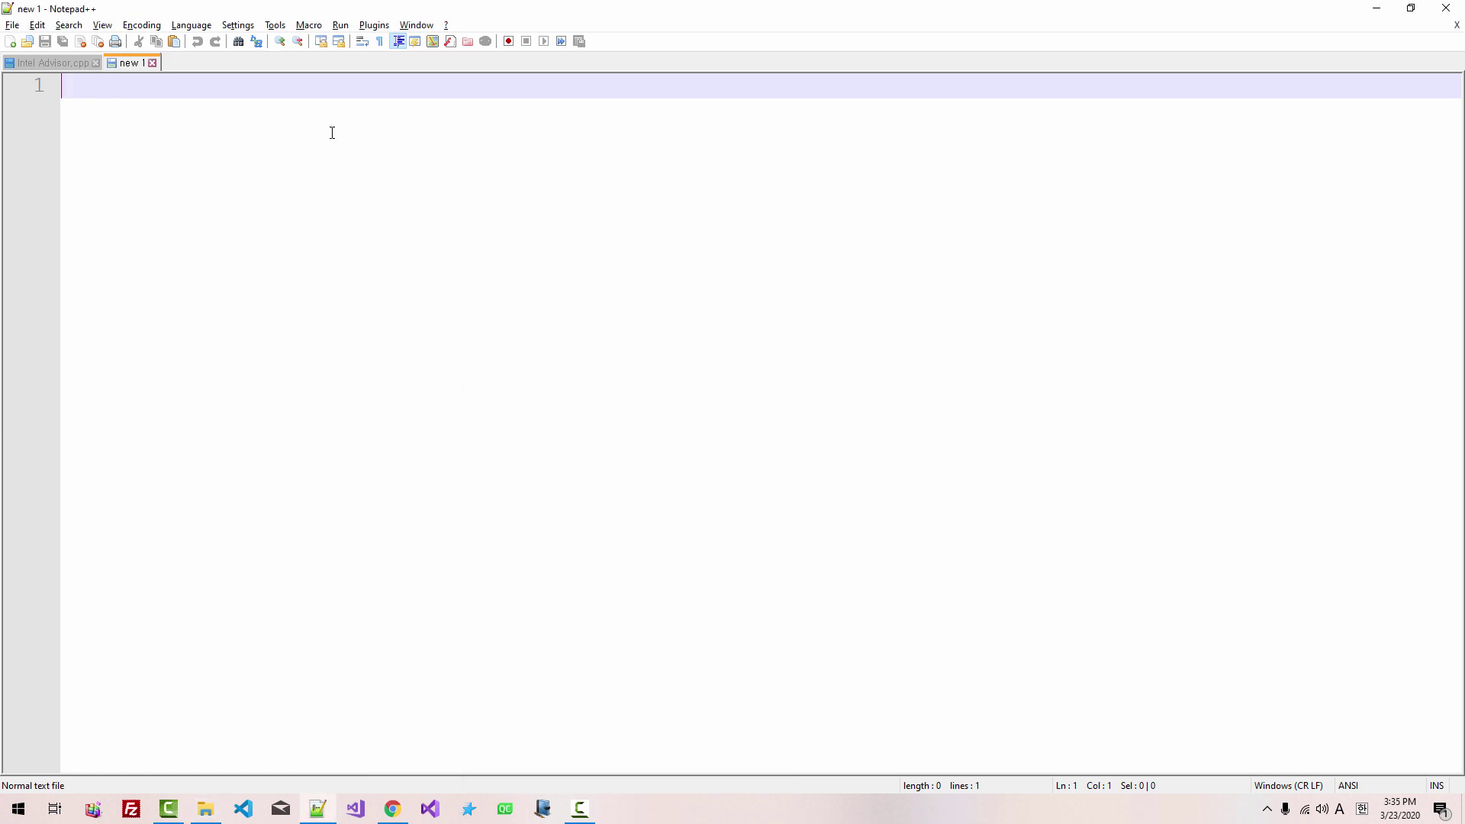
key(ctrl+v)
key(ctrl+minus)
key(ctrl+Home)
key(Return)
key(Up)
text(@ec)
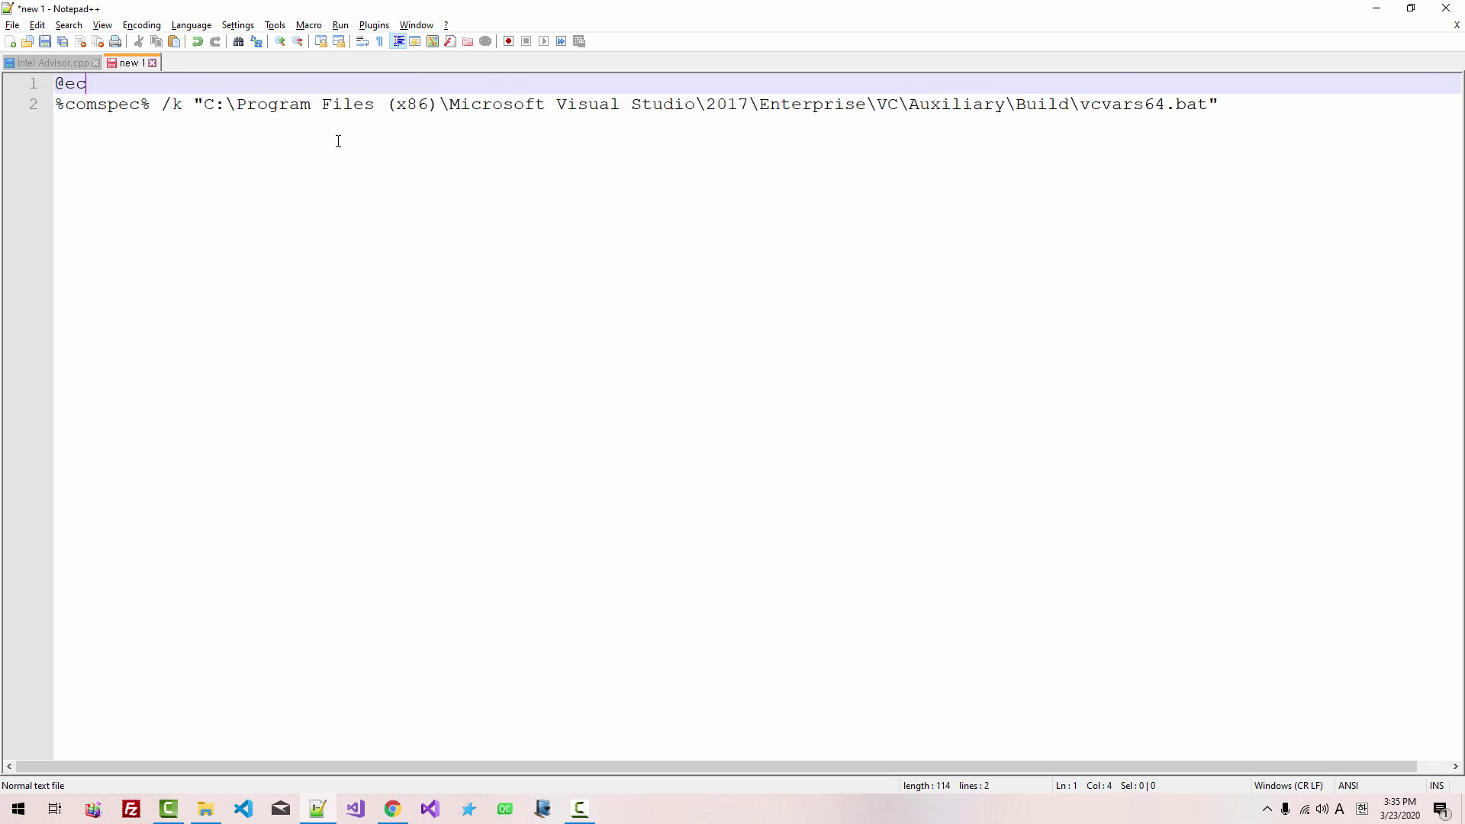
text(ho off)
- Replace the "%comspec% /k" prefix of the vcvars64.bat line with "call", and begin a new "set" line below it
key(Return)
key(Return)
text(call)
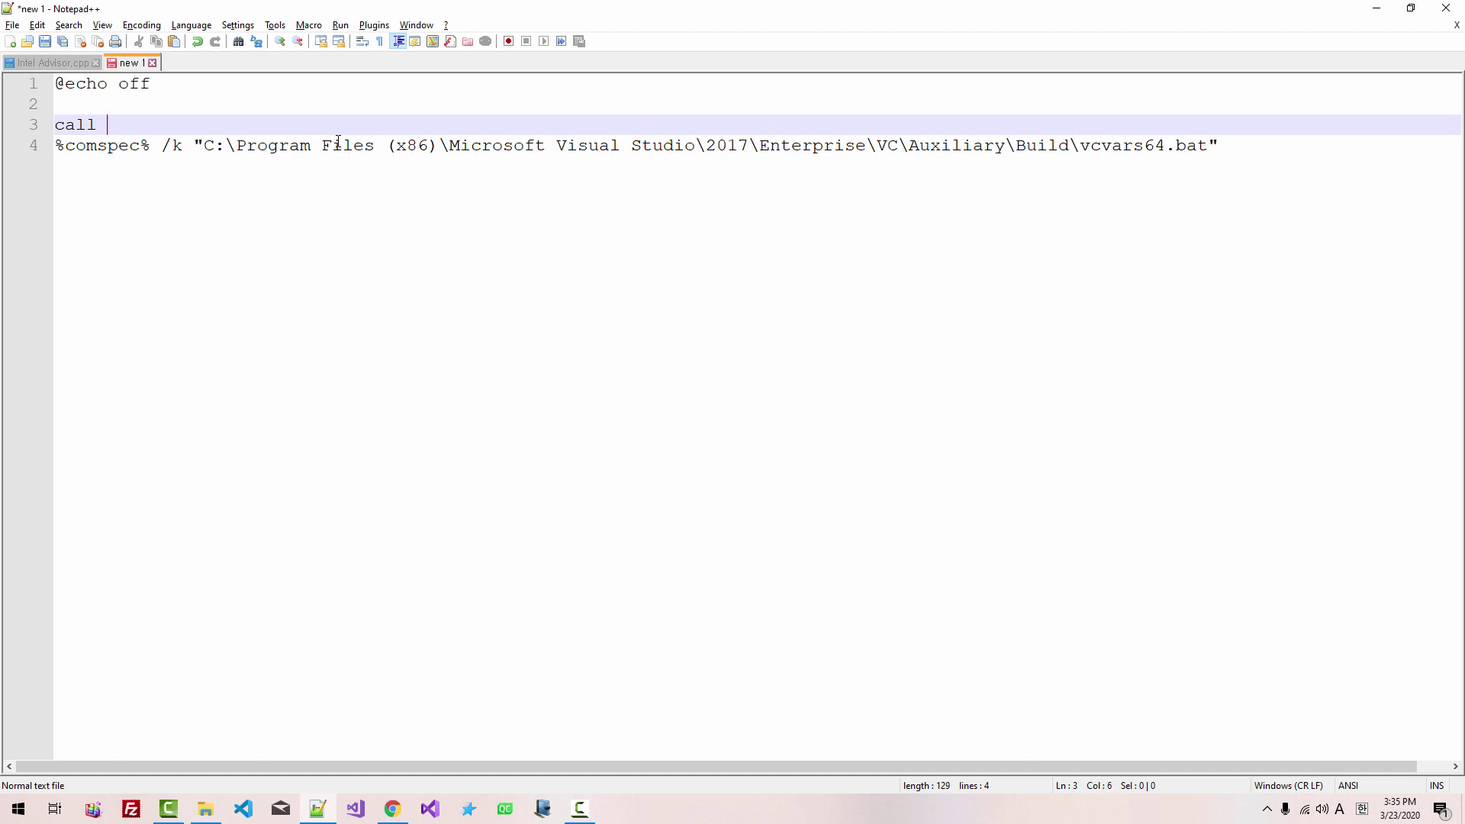
key(ctrl+shift+Right)
key(ctrl+shift+Right)
key(ctrl+shift+Right)
key(ctrl+shift+Right)
key(ctrl+shift+Right)
key(ctrl+shift+Right)
key(Delete)
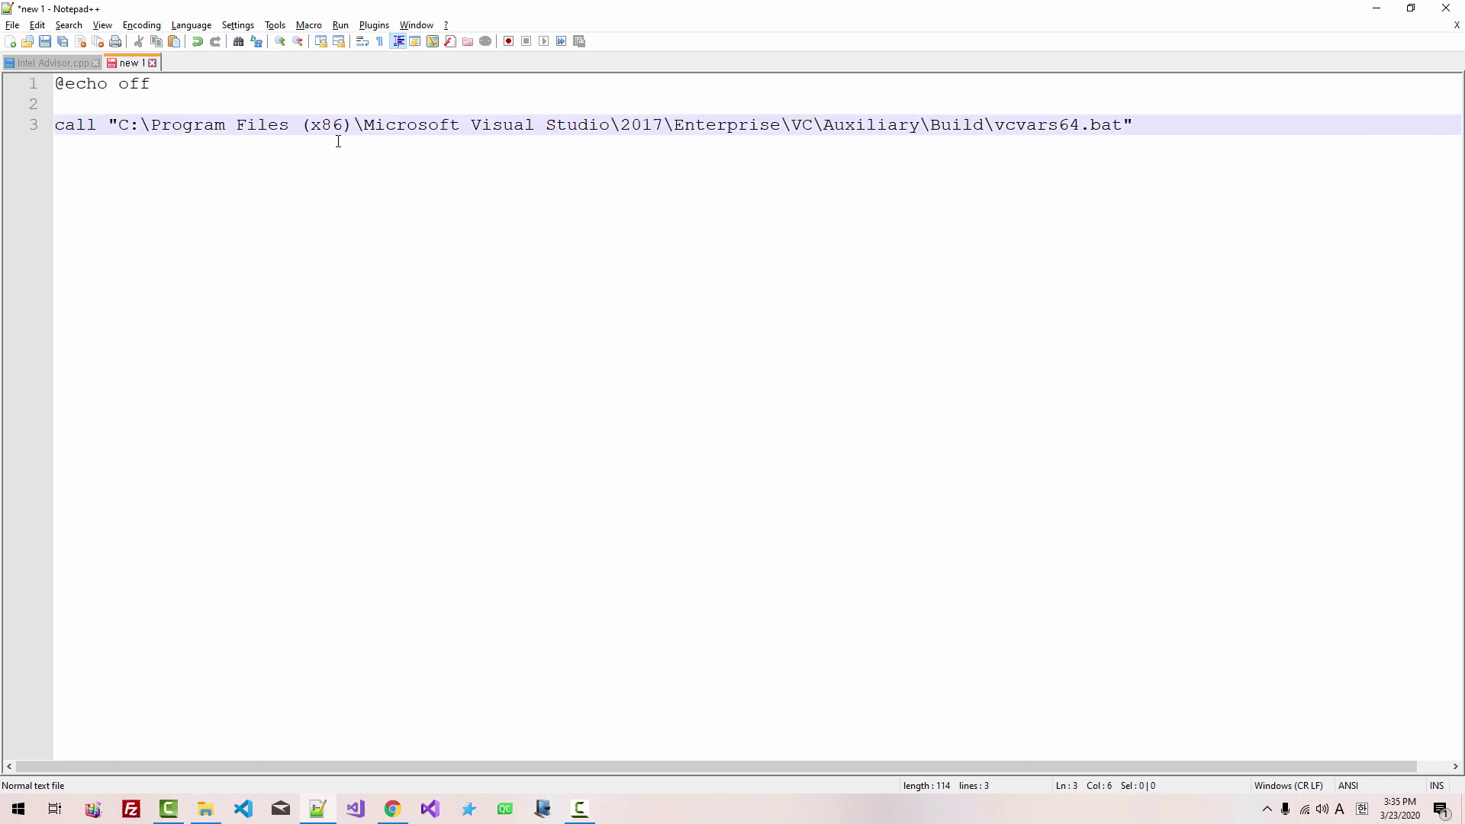
key(End)
key(Return)
text(set)
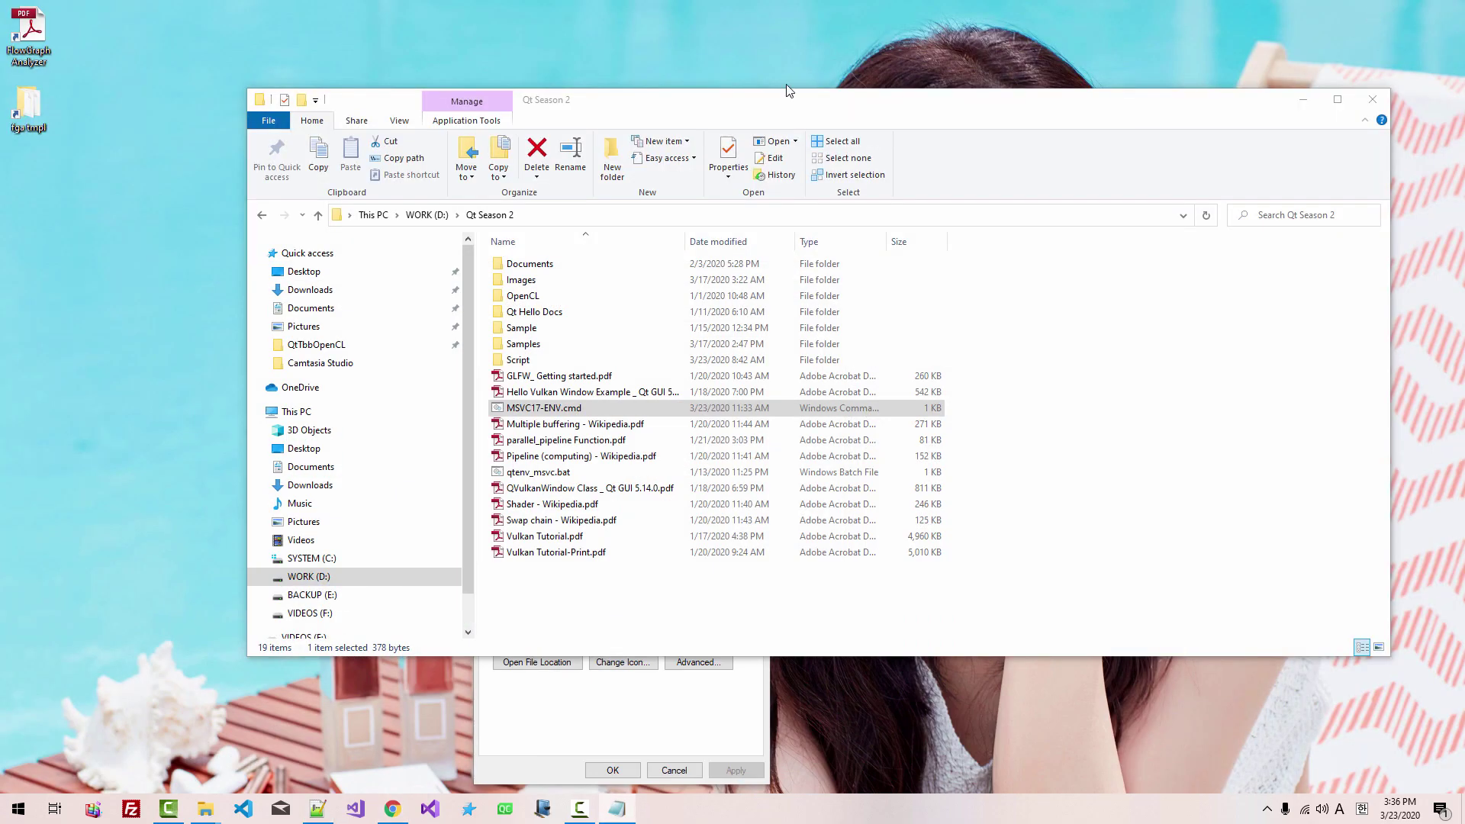
- Open the Flow Graph Analyzer user guide from the desktop and show page 43 as a whole page
double_click(29, 38)
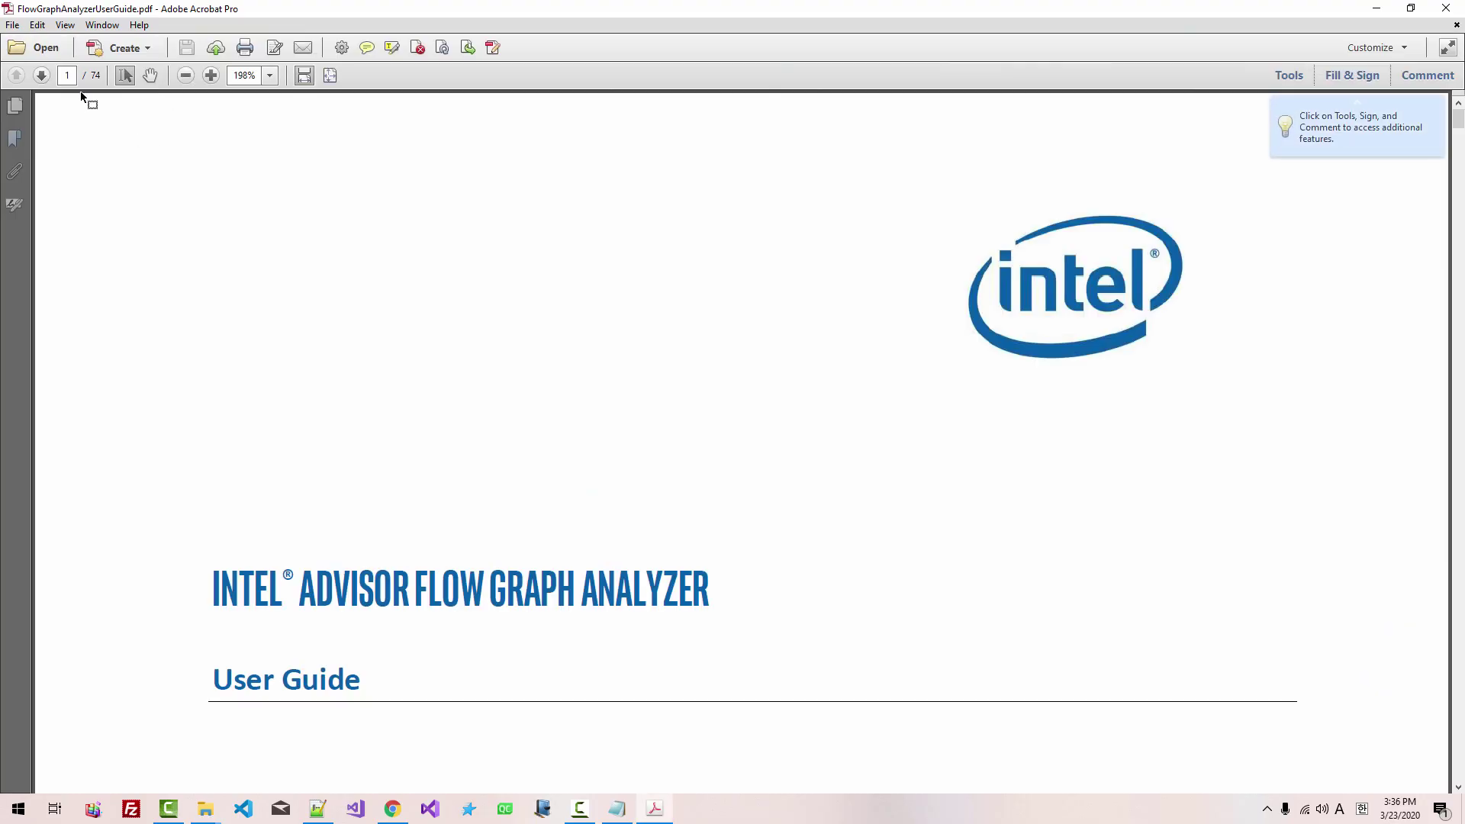
click(62, 78)
text(43)
key(Return)
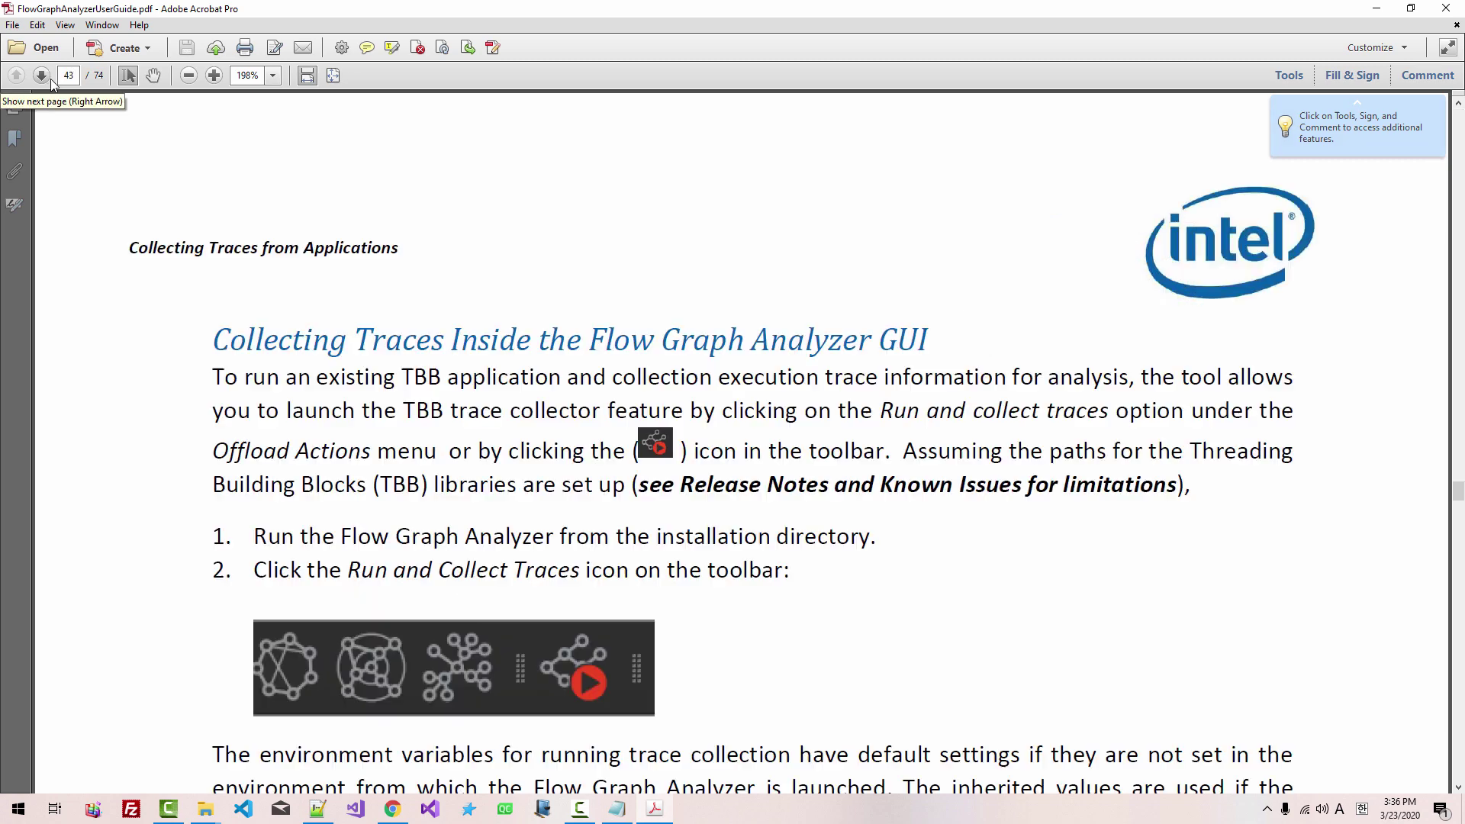
click(329, 75)
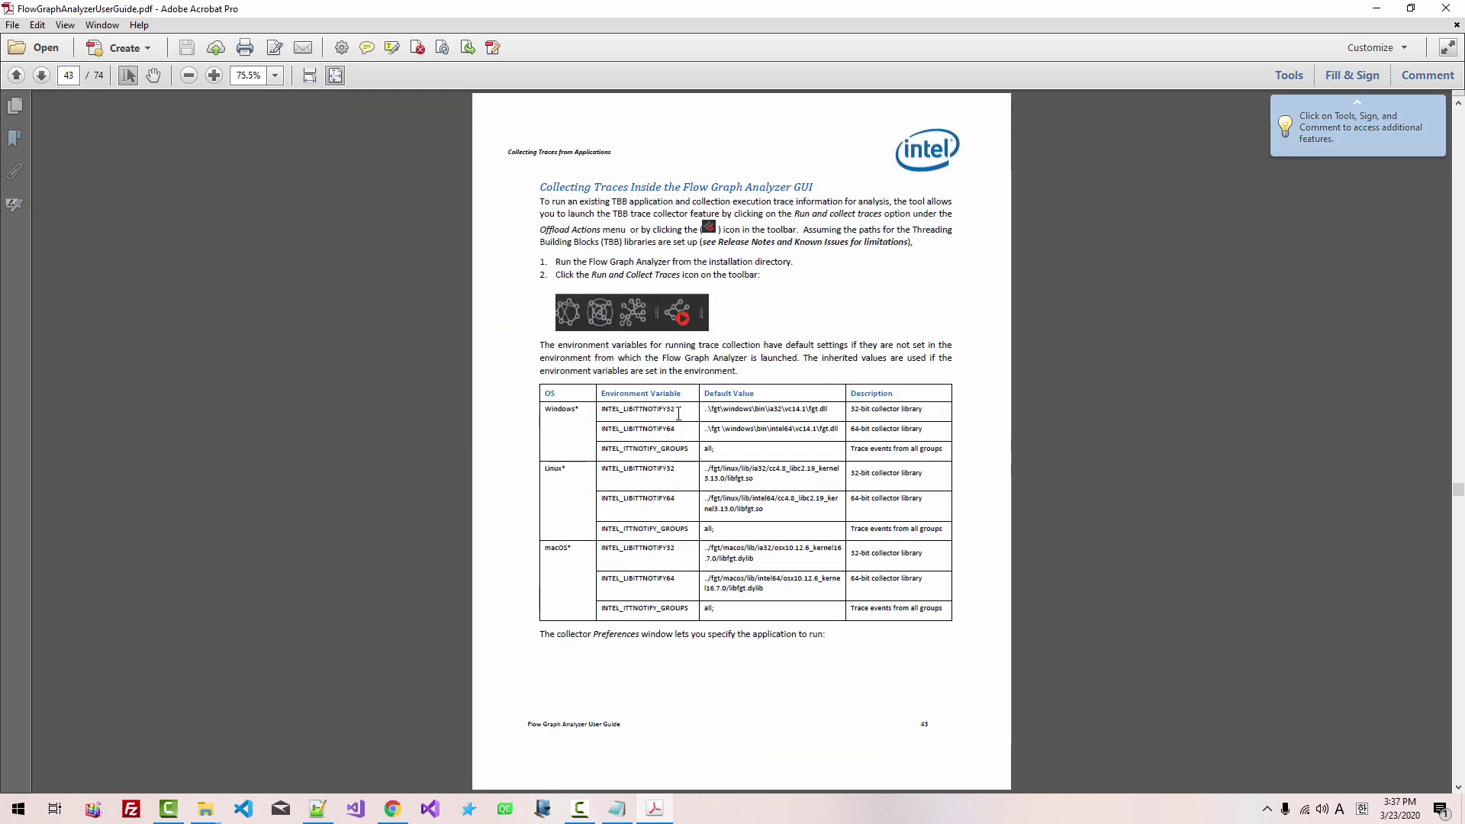
- Copy the Windows environment variable rows from the user guide's table and paste them after "set" in the Notepad++ script
drag(677, 412, 684, 451)
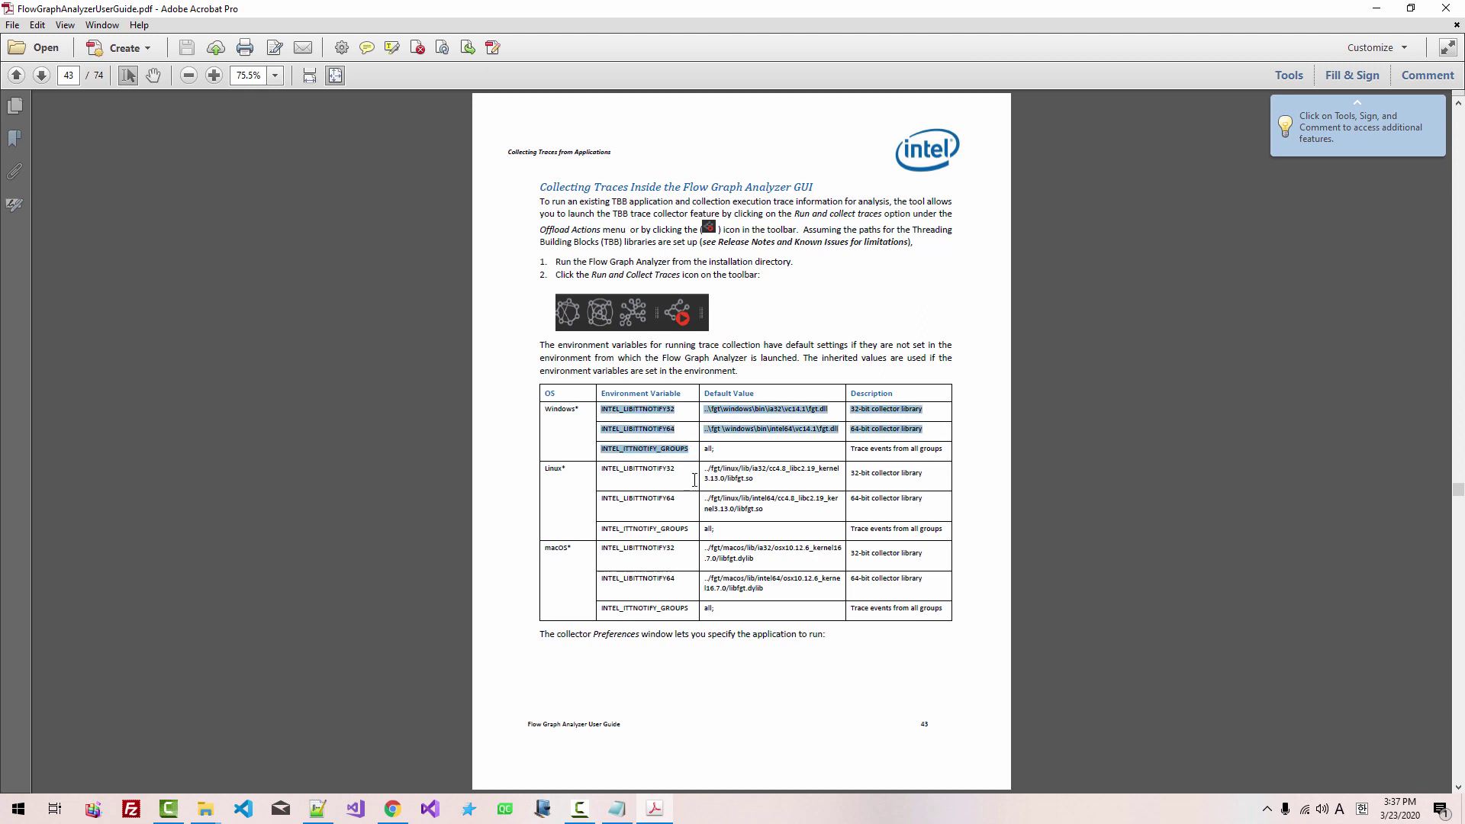
key(ctrl+c)
key(alt+Tab)
key(ctrl+v)
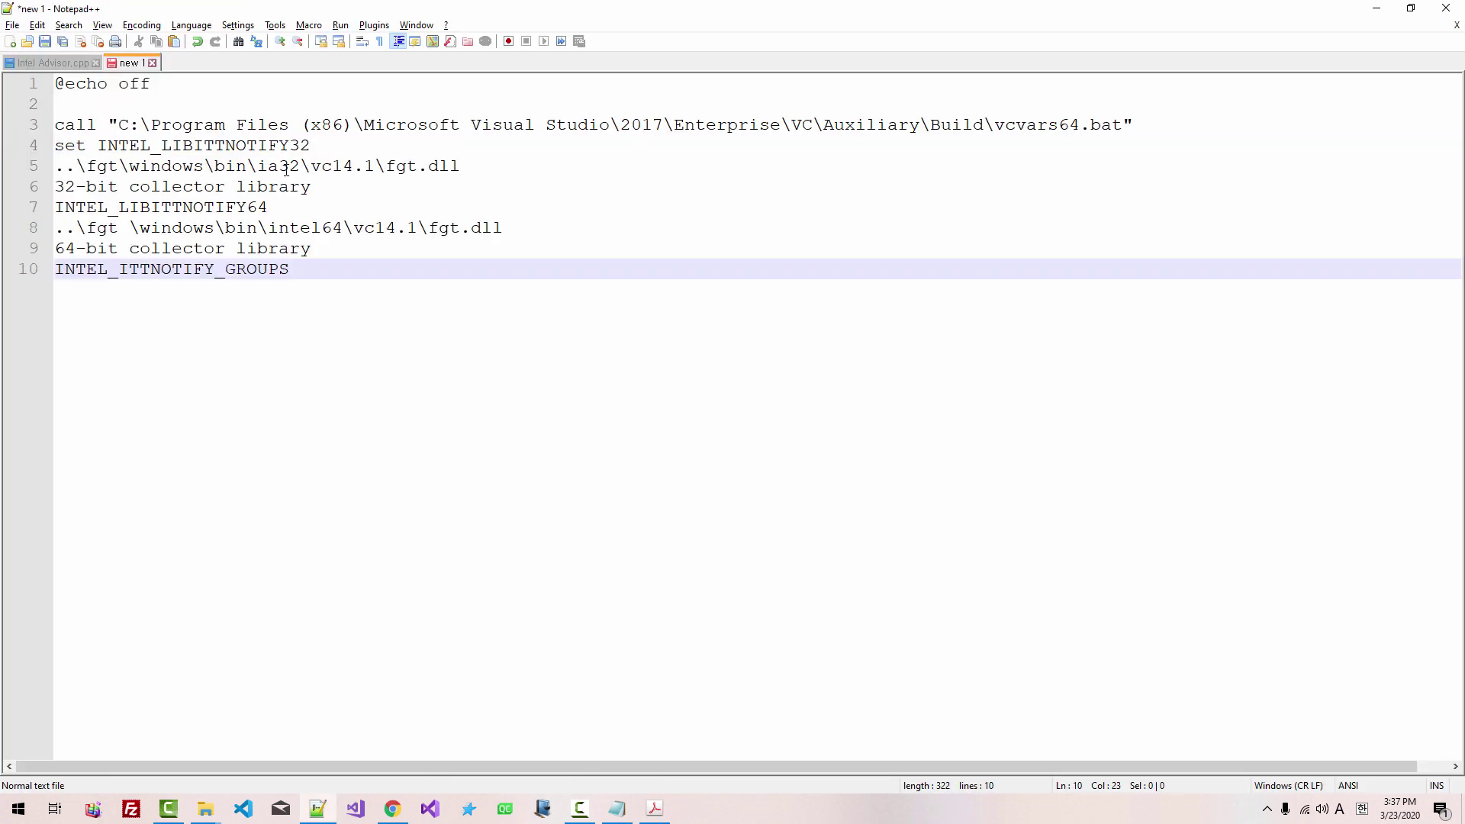
- Append "=" to the "set INTEL_LIBITTNOTIFY32" line and insert a blank line between it and the pasted rows below
key(Up)
key(Up)
key(Up)
key(Up)
key(Up)
key(Up)
key(End)
text(=)
key(Return)
key(Up)
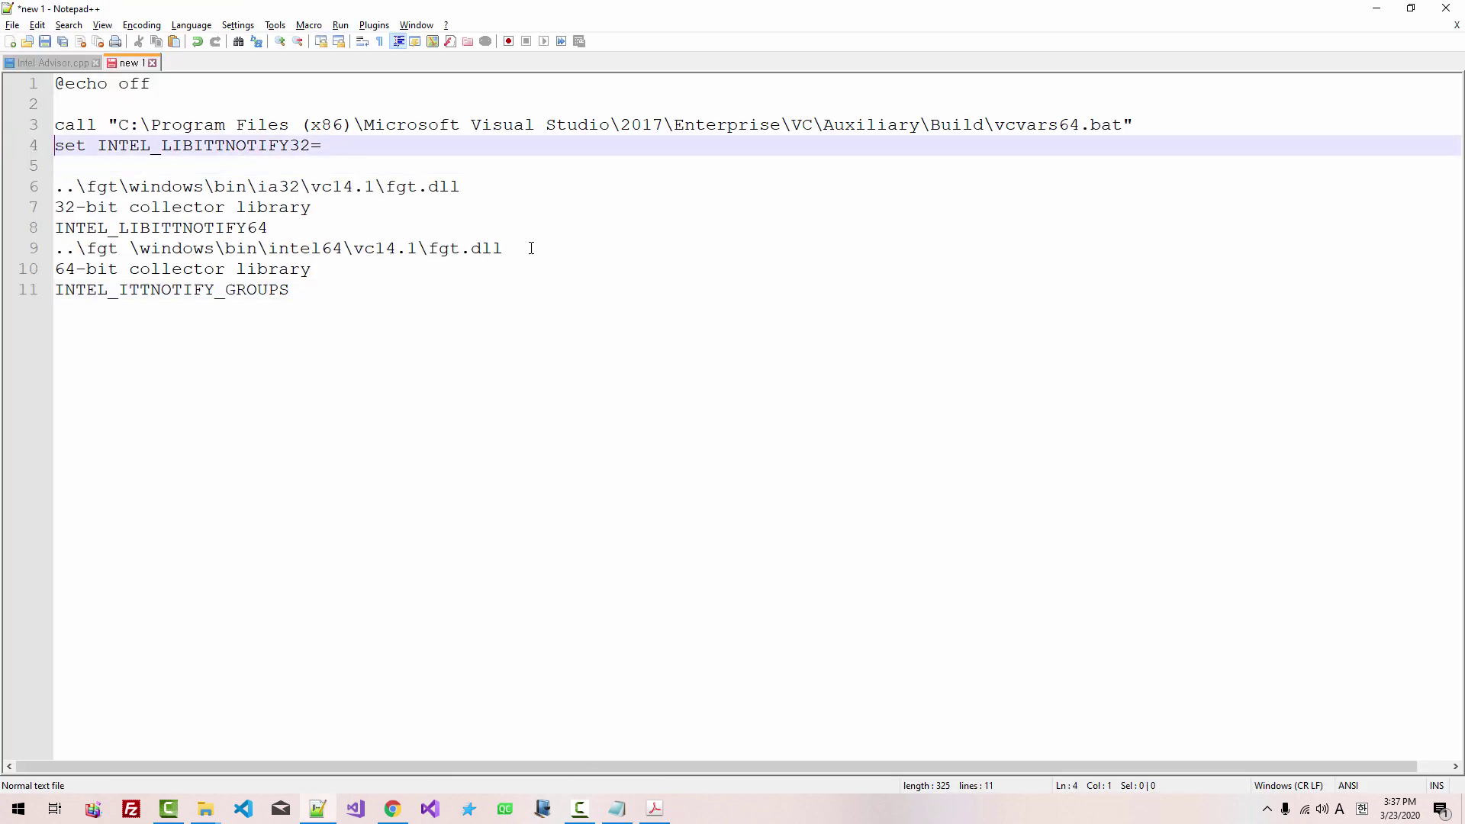
key(End)
- In File Explorer, open the folder C:\Program Files (x86)\IntelSWTools\Advisor 2020\fga\fgt\windows\bin\ia32\vc14.1
mouse_move(217, 788)
click(298, 717)
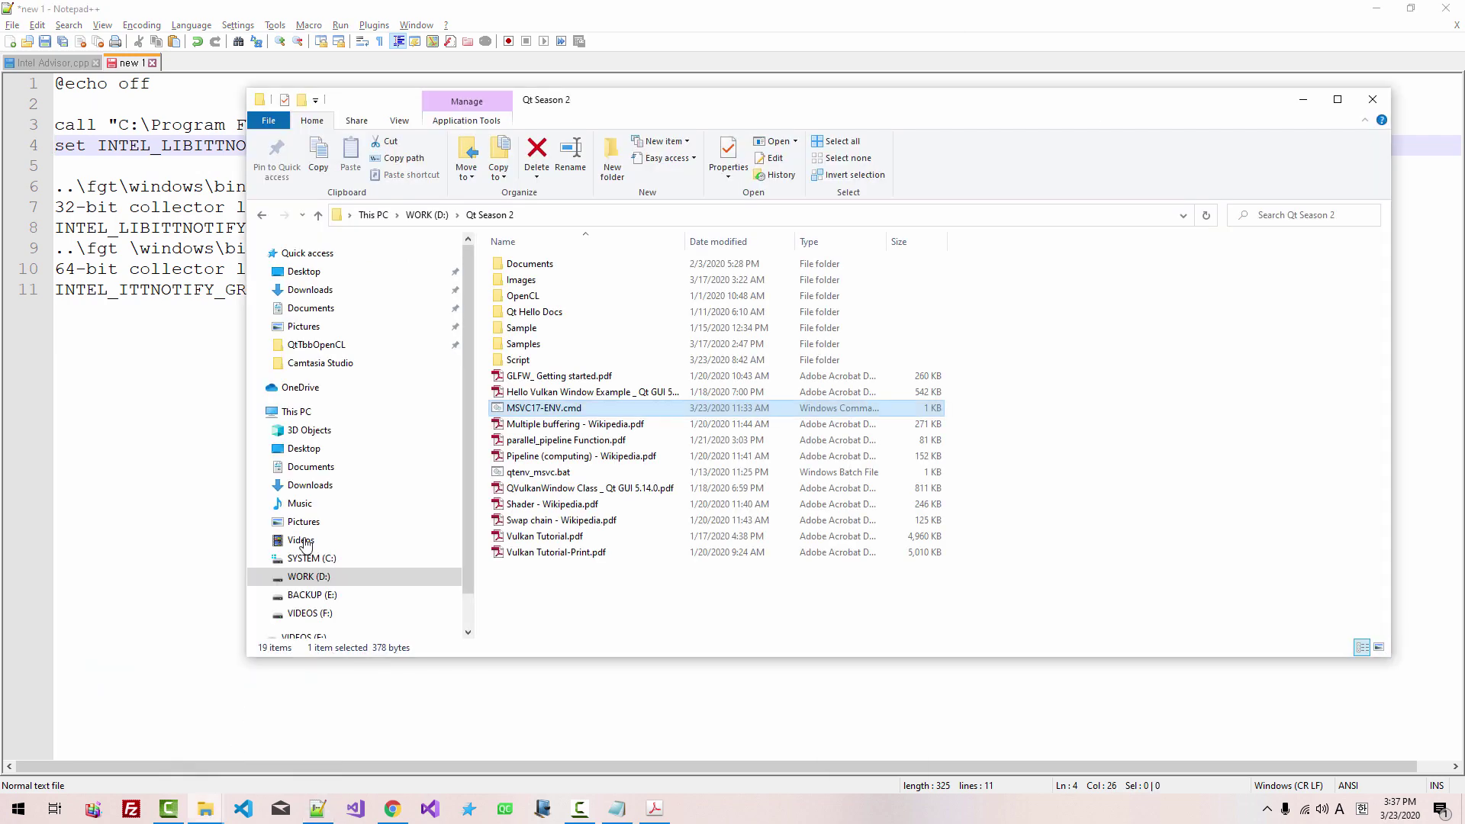
click(317, 562)
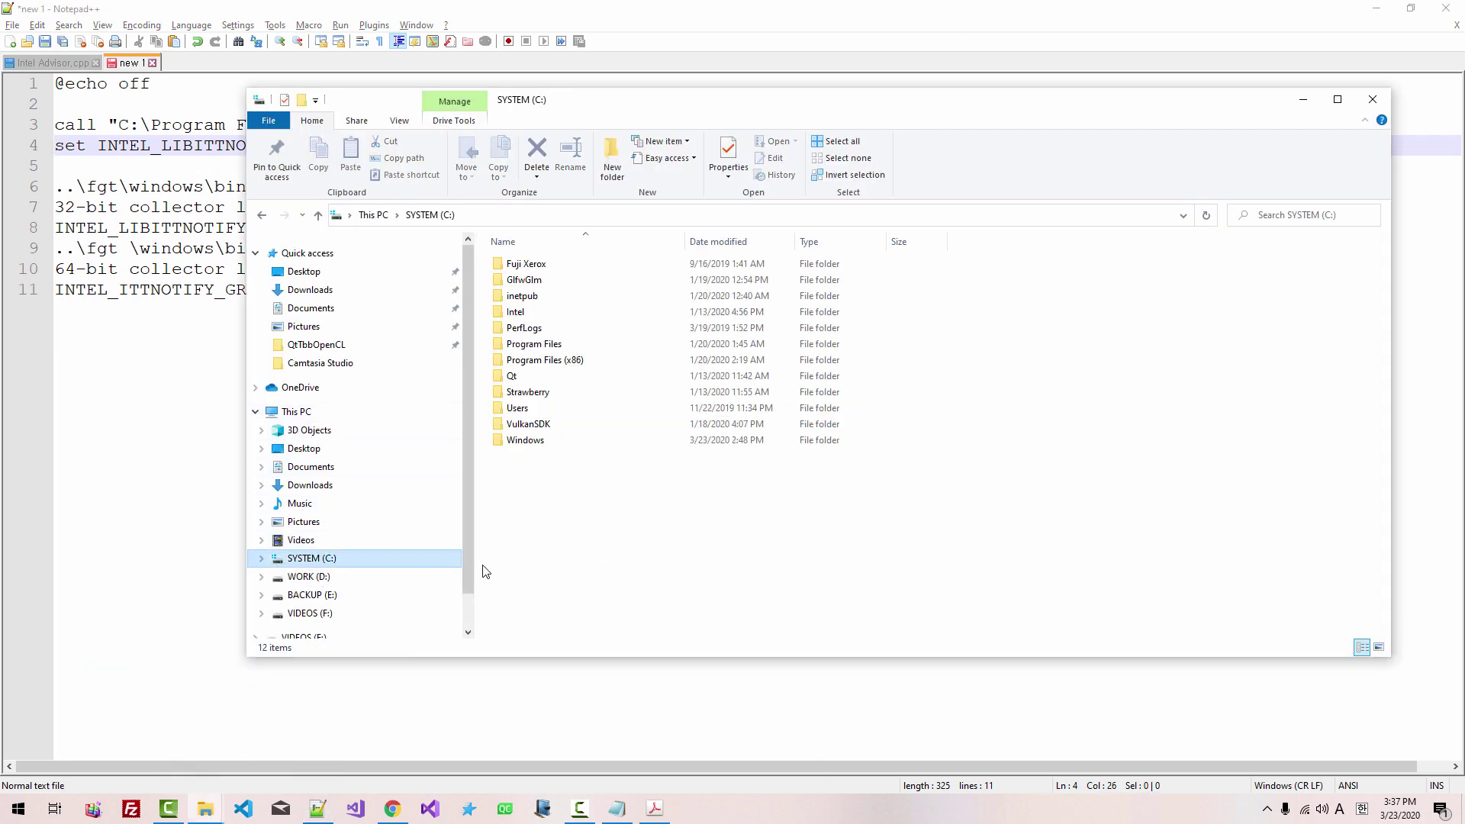
double_click(539, 362)
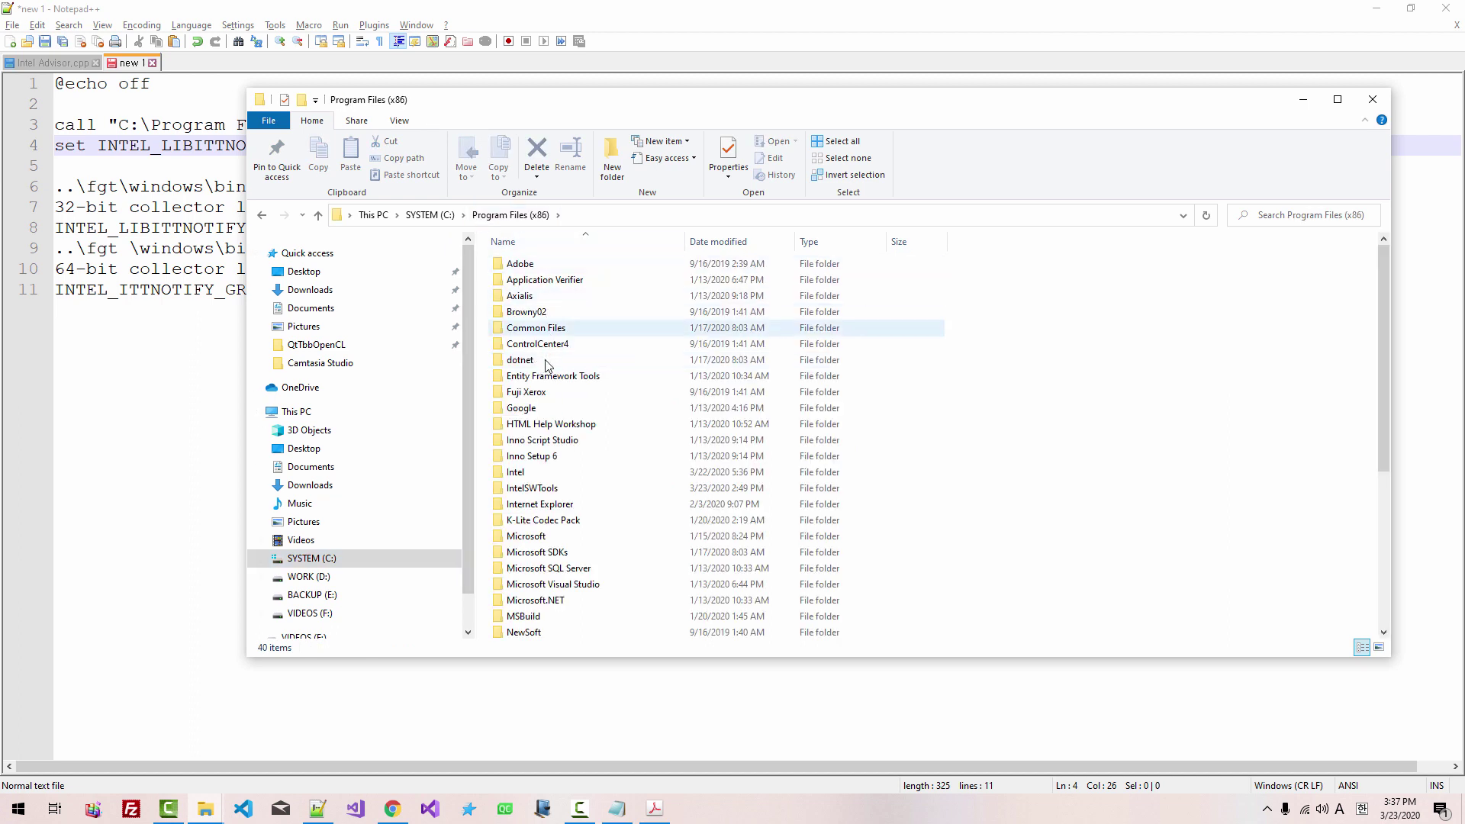
double_click(538, 492)
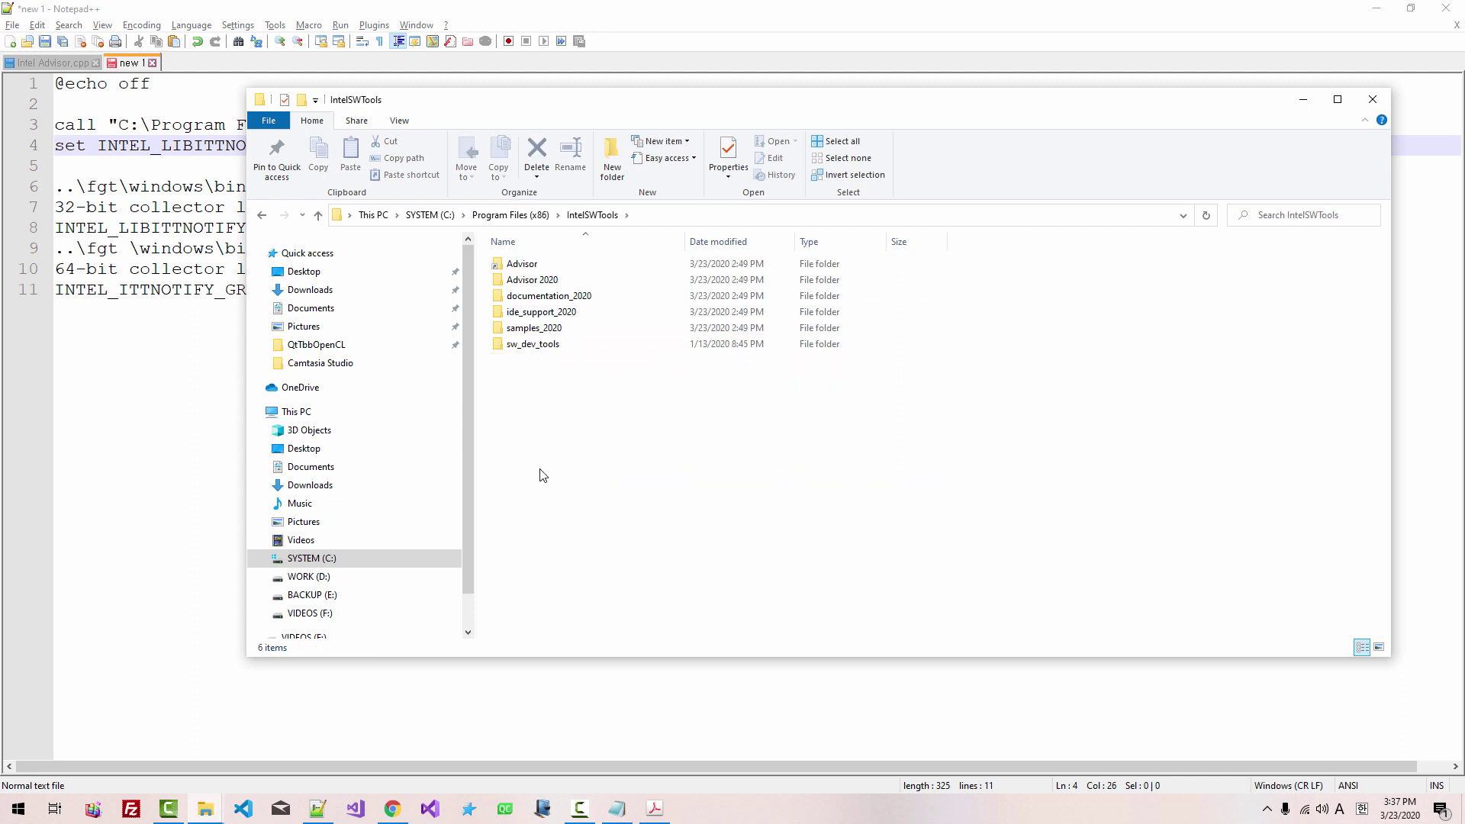
double_click(543, 286)
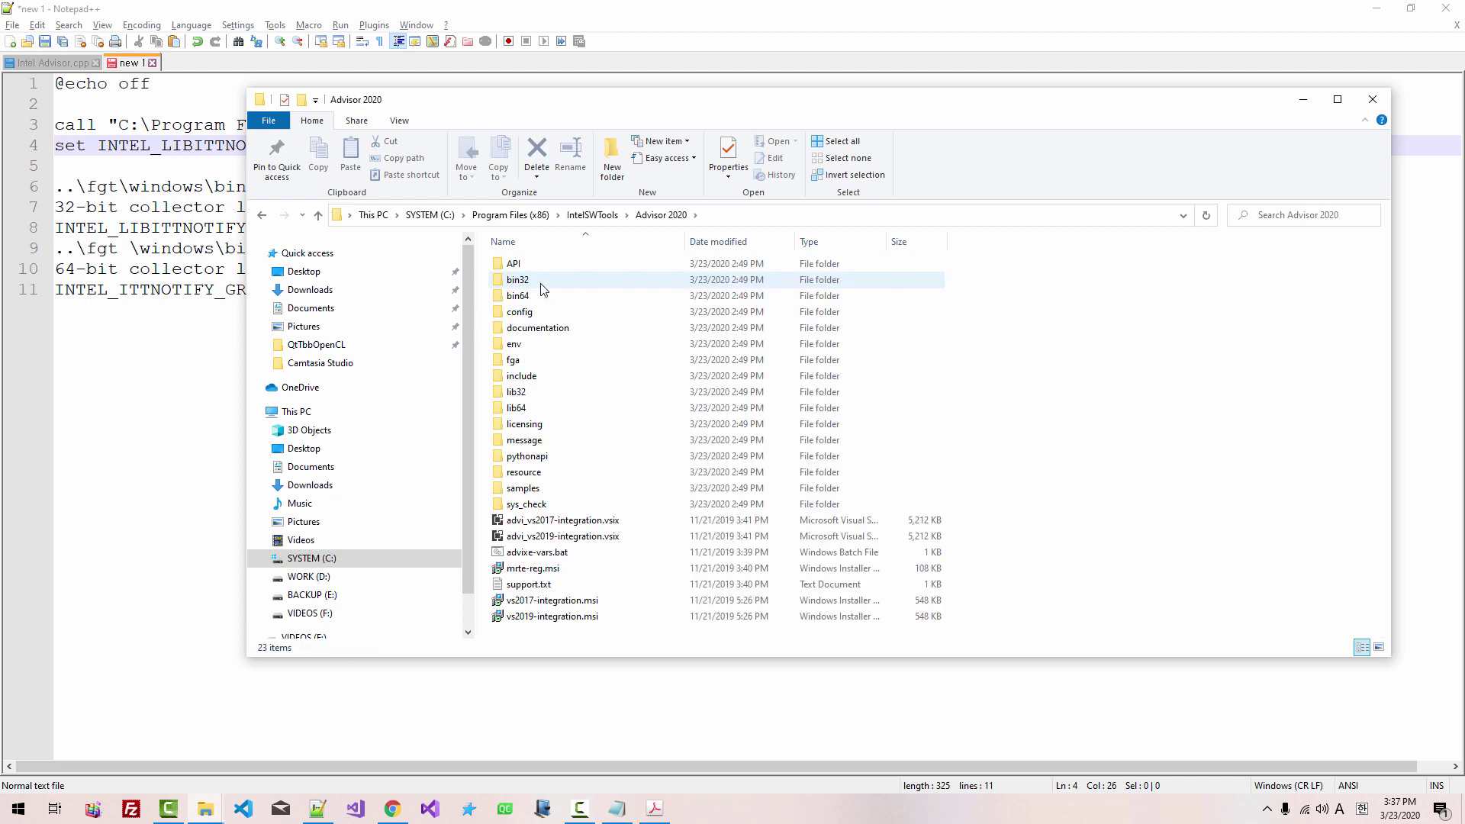
double_click(531, 360)
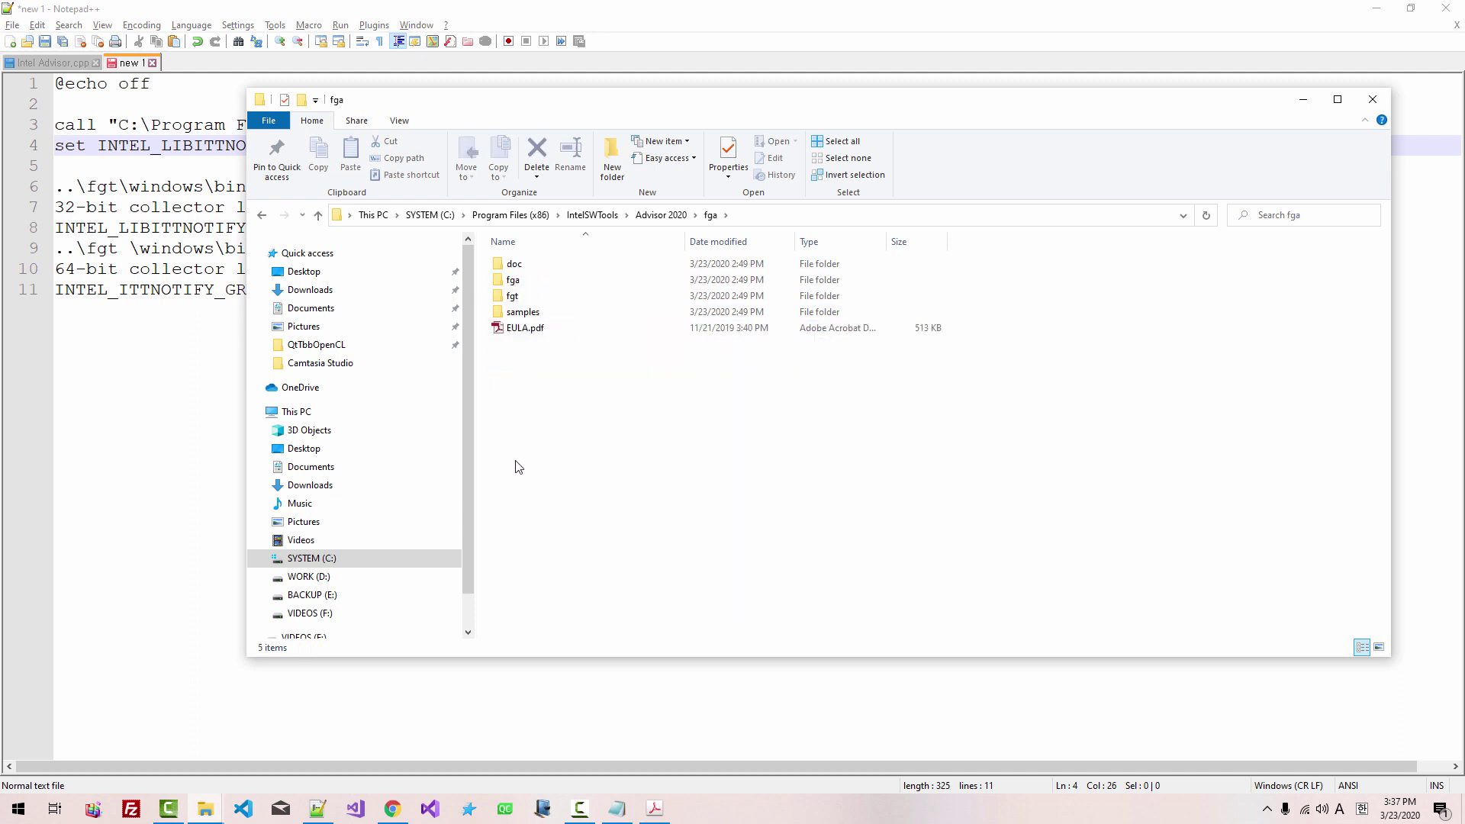
double_click(512, 296)
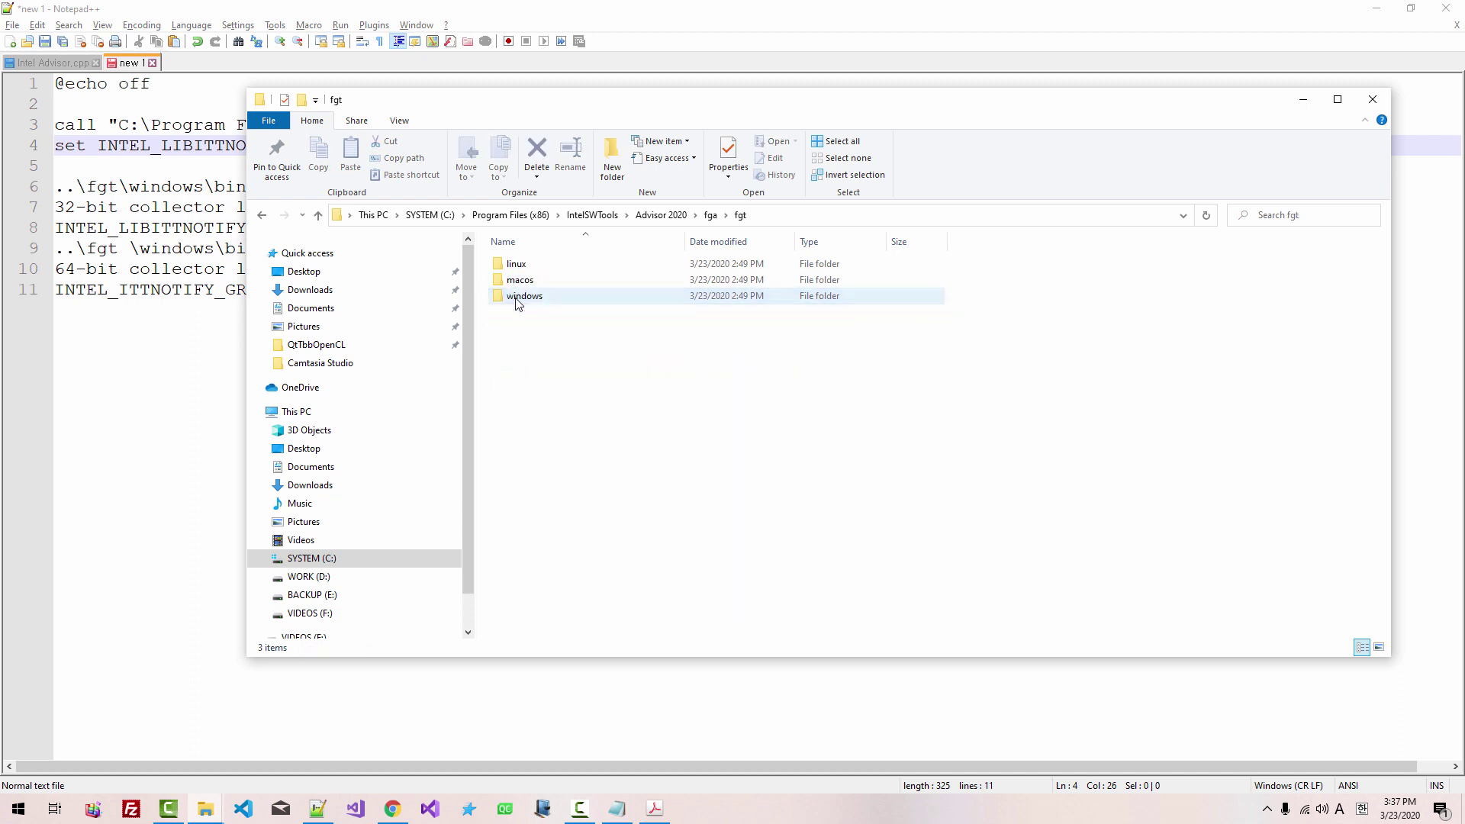
double_click(532, 299)
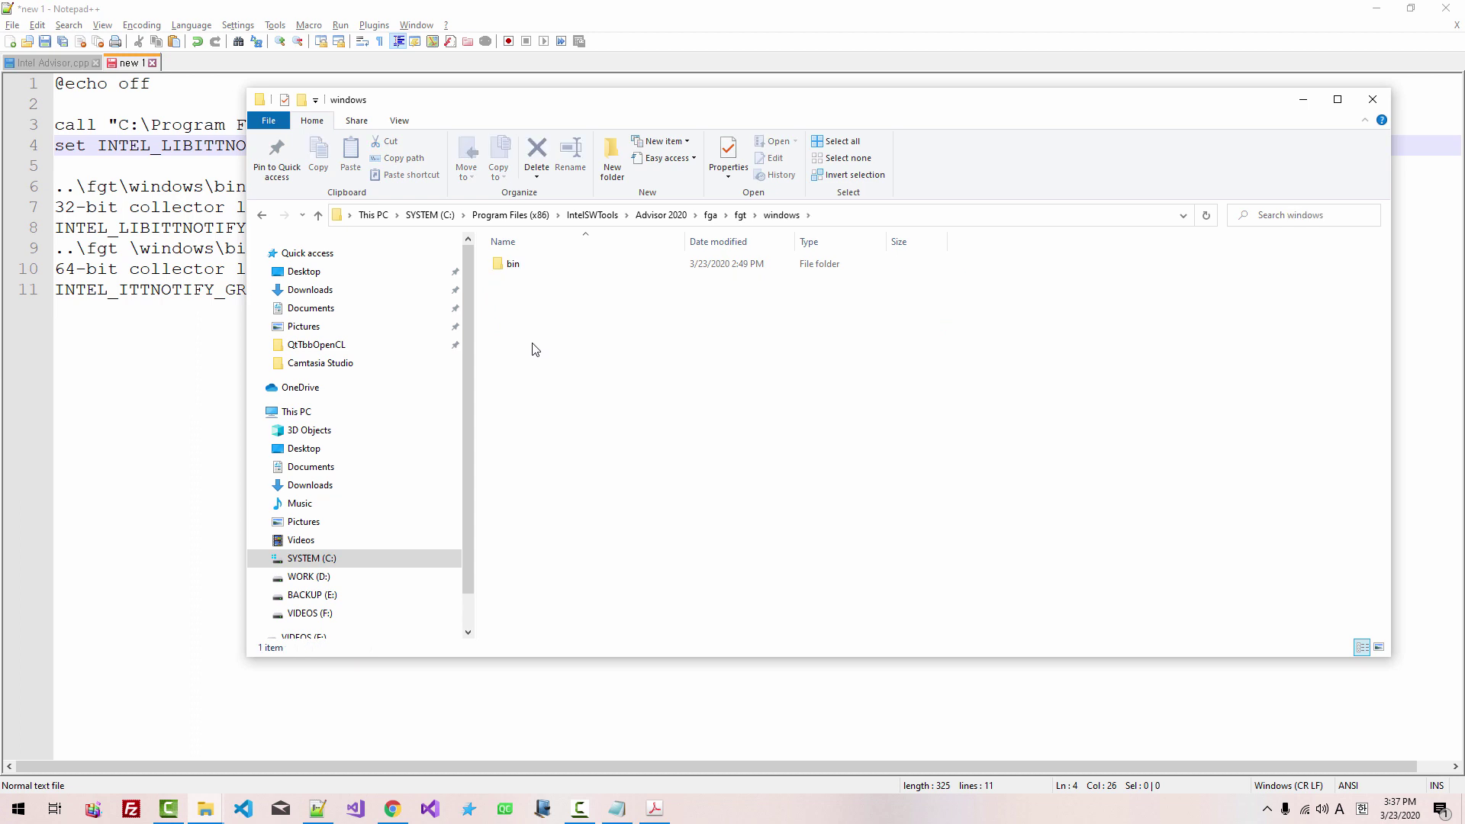
double_click(513, 269)
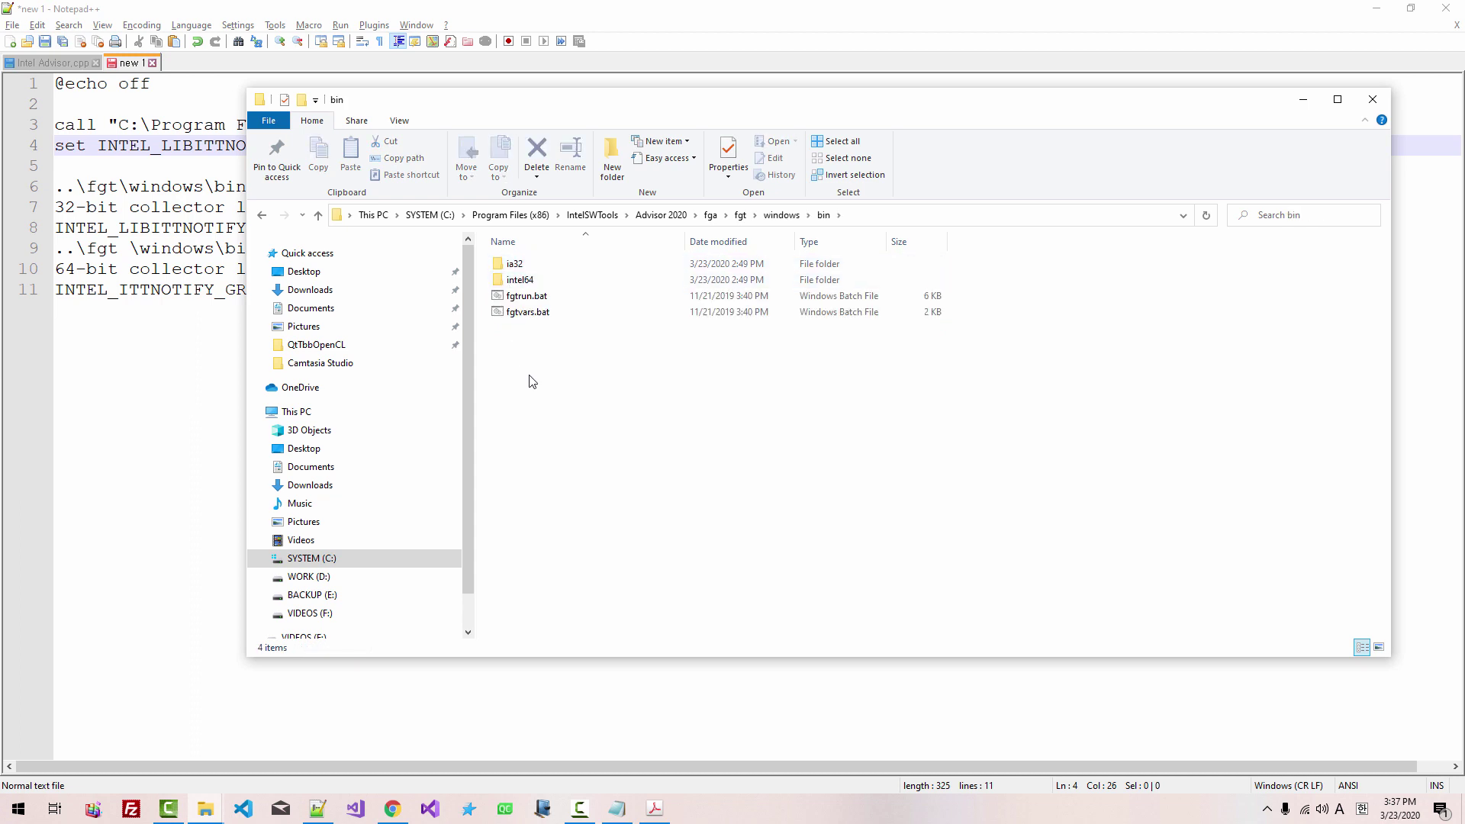
double_click(516, 265)
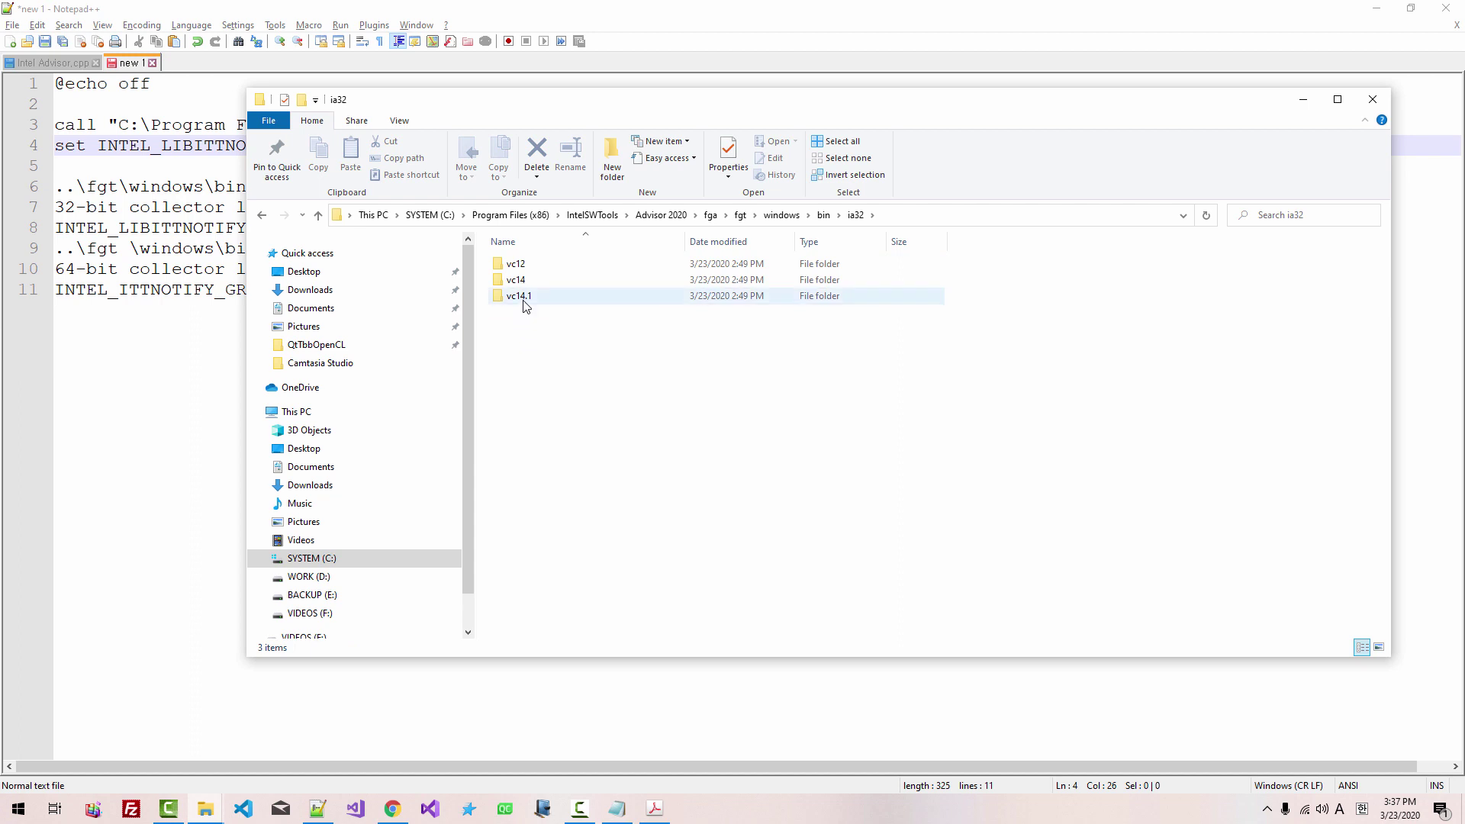
double_click(522, 297)
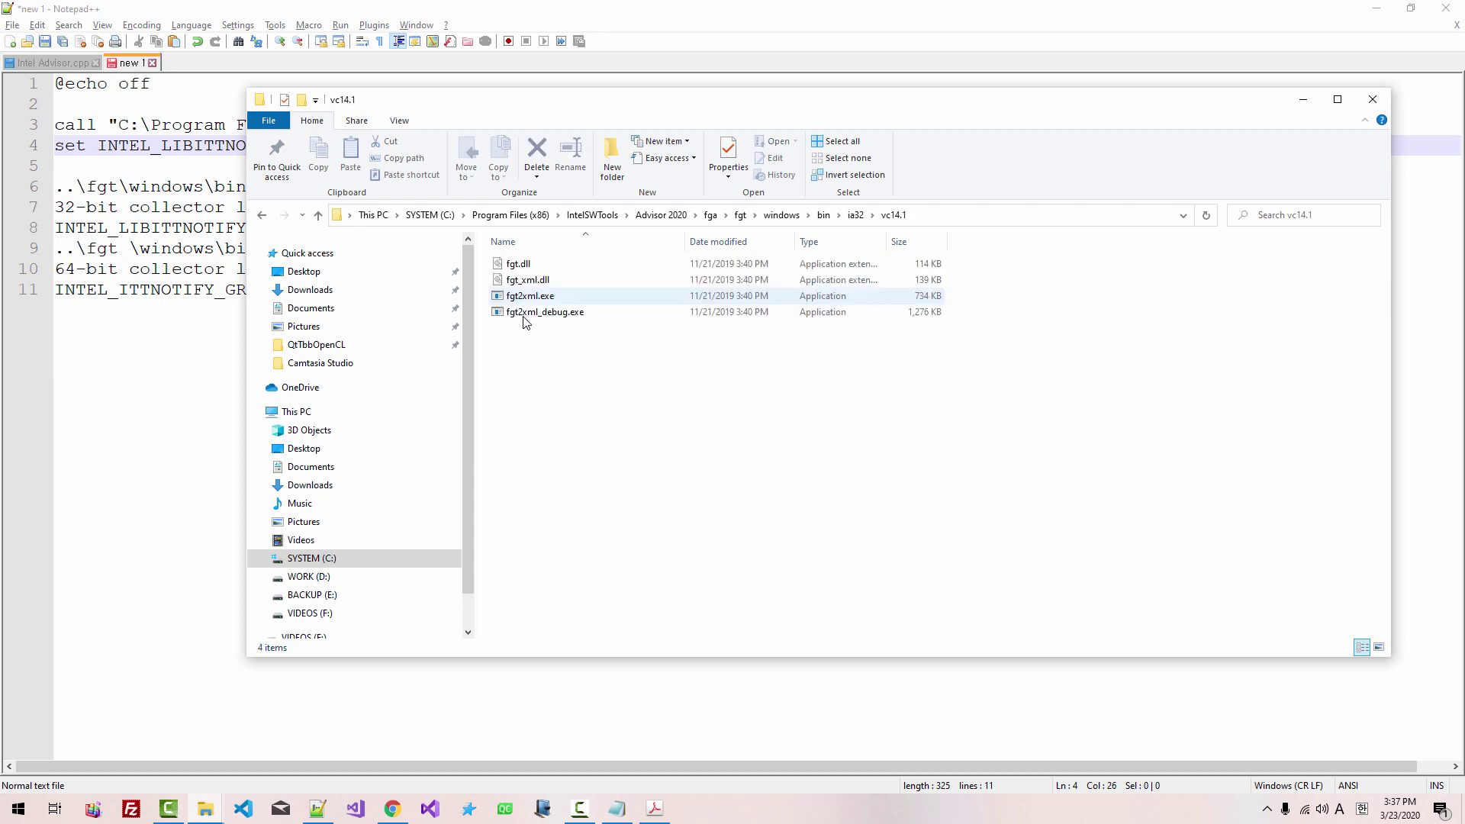
- Copy the ia32\vc14.1 folder path into the Notepad++ script as the INTEL_LIBITTNOTIFY32 value and complete it with "\fgt.dll"
click(920, 221)
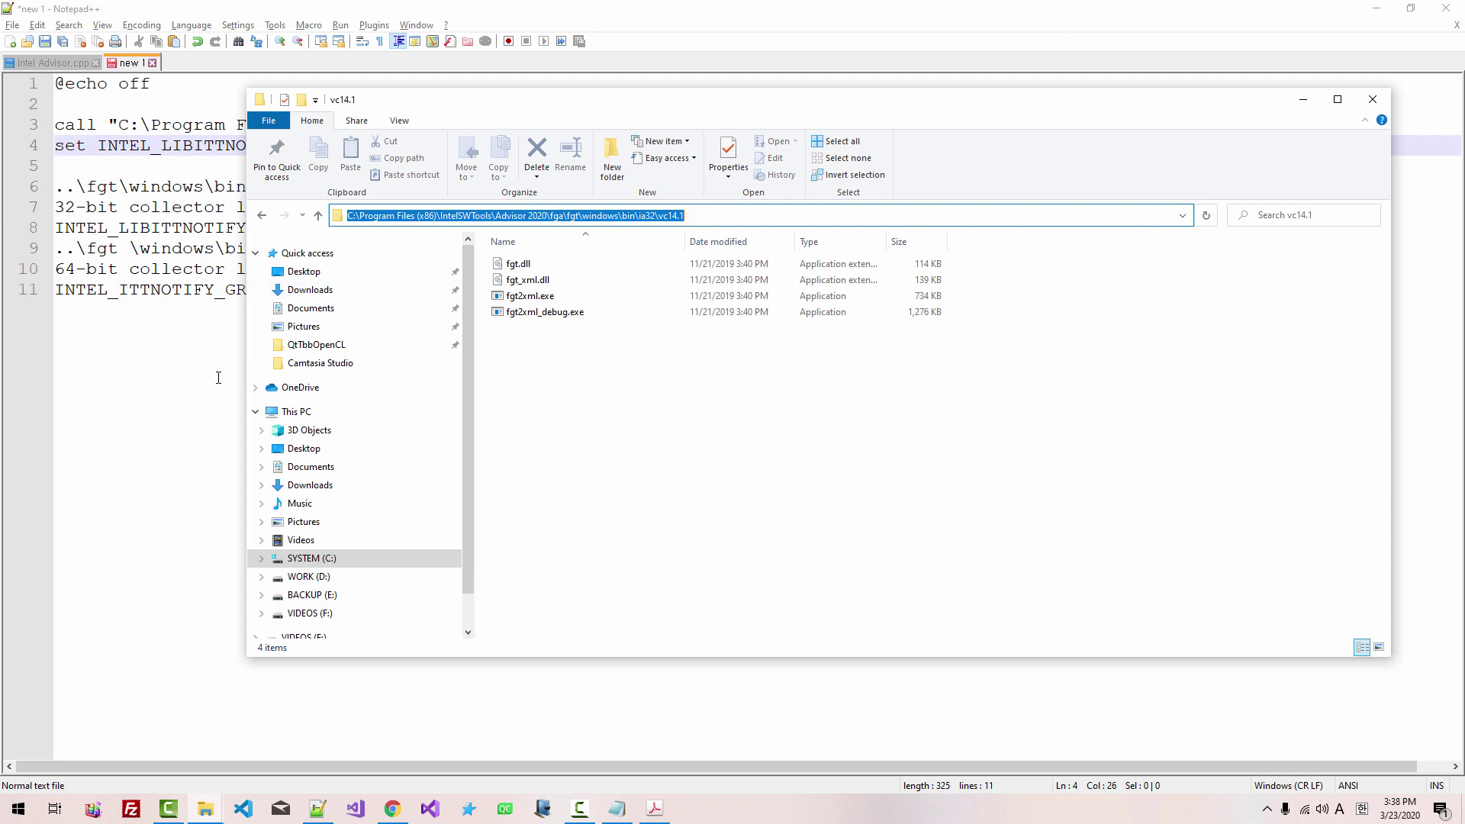
click(305, 321)
click(384, 148)
key(ctrl+v)
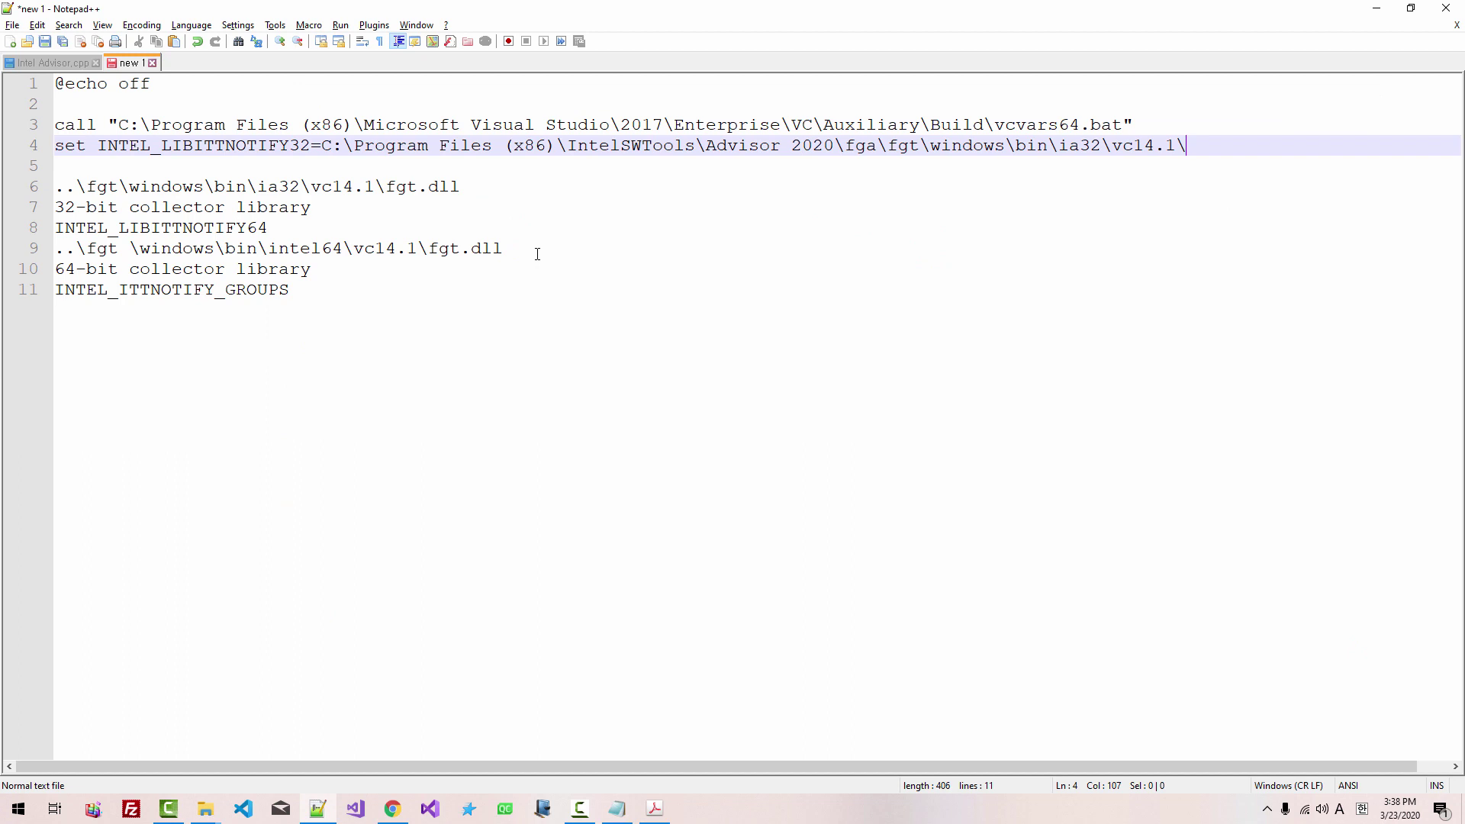
key(alt+Tab)
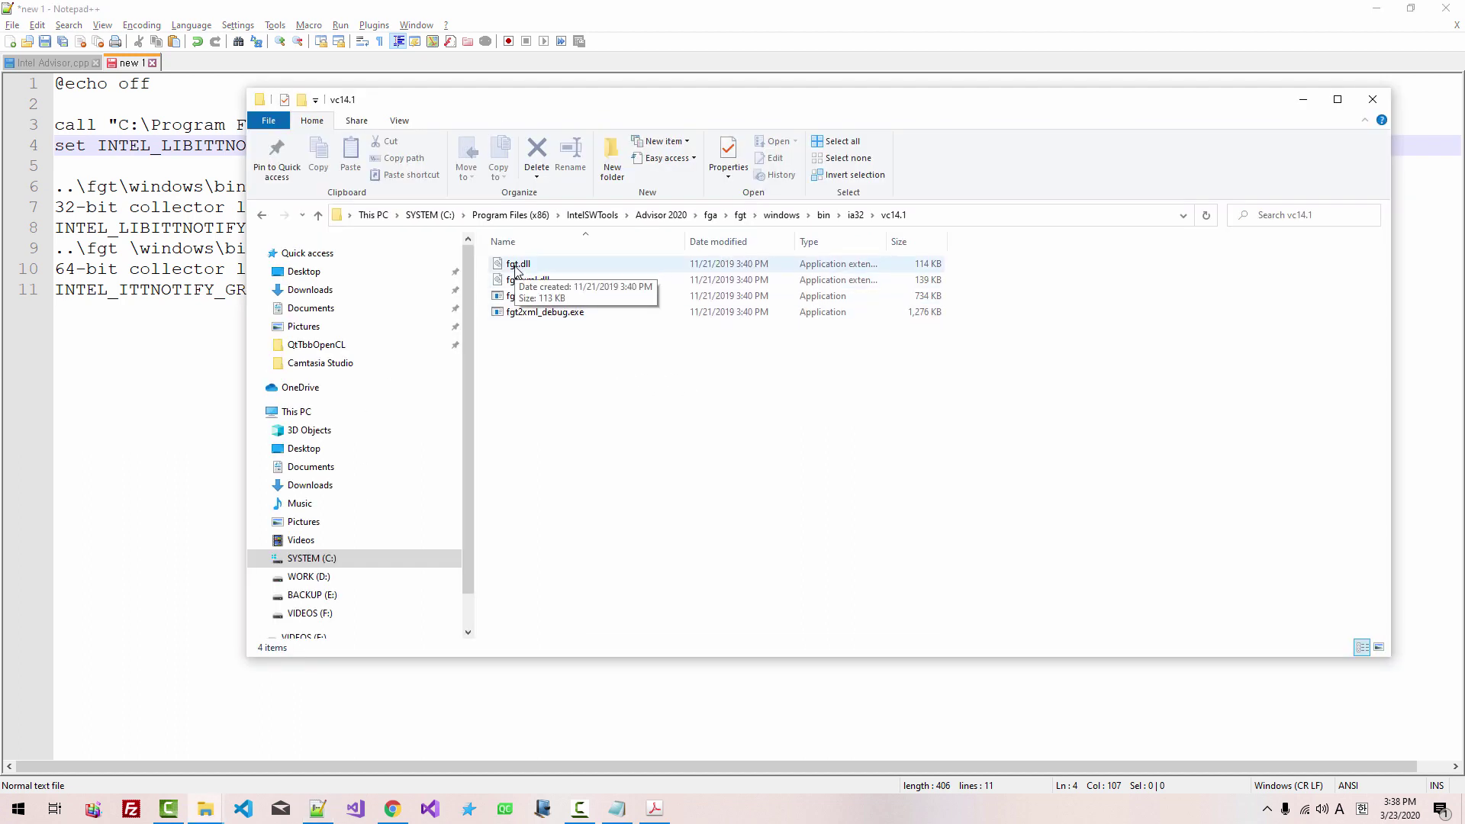
key(alt+Tab)
text(f)
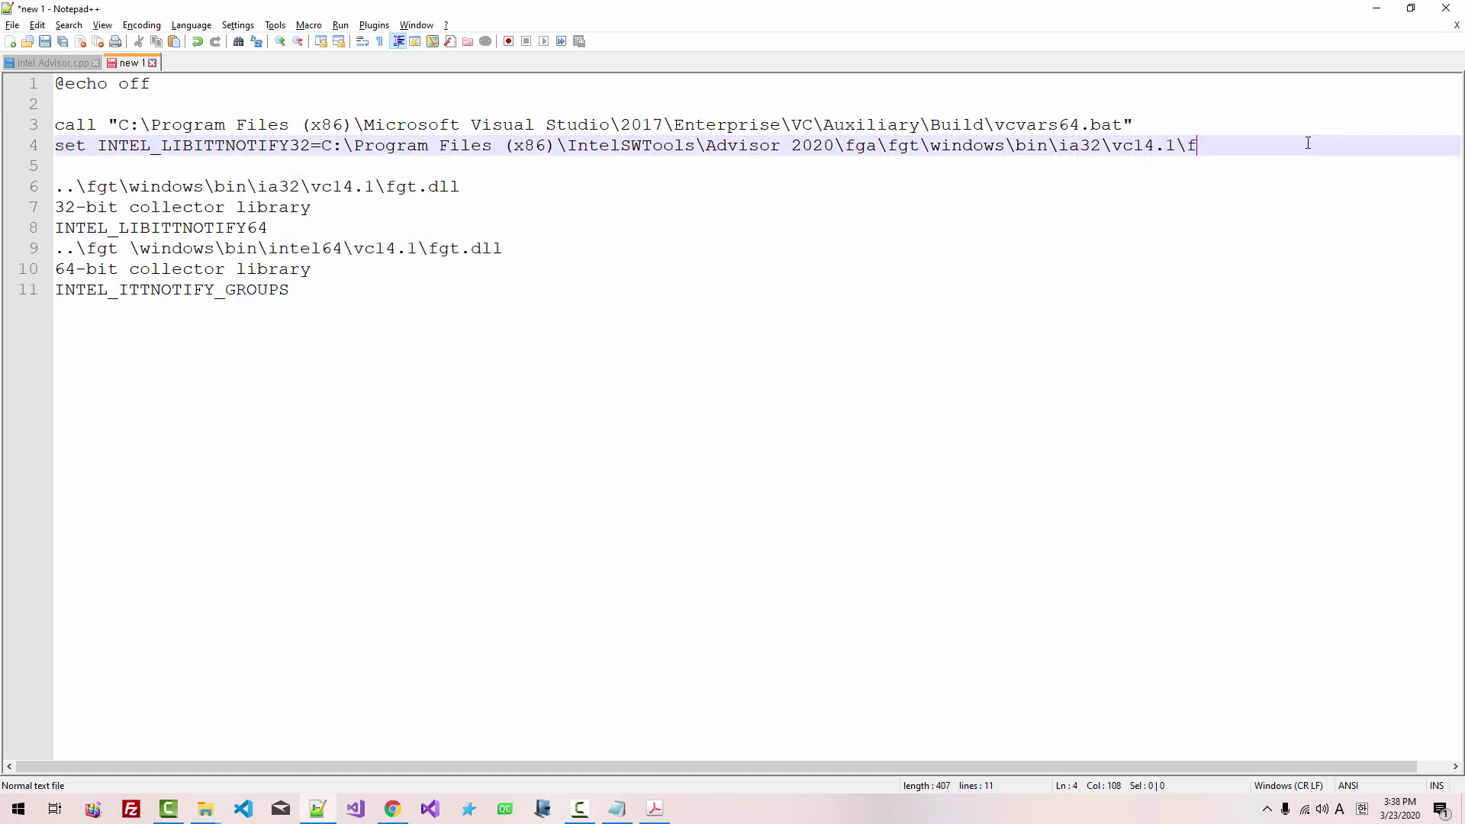
text(gt.dll)
- Add a line "set INTEL_LIBITTNOTIFY64=" below the 32-bit line, copying the variable name from the pasted rows
key(Return)
text(set)
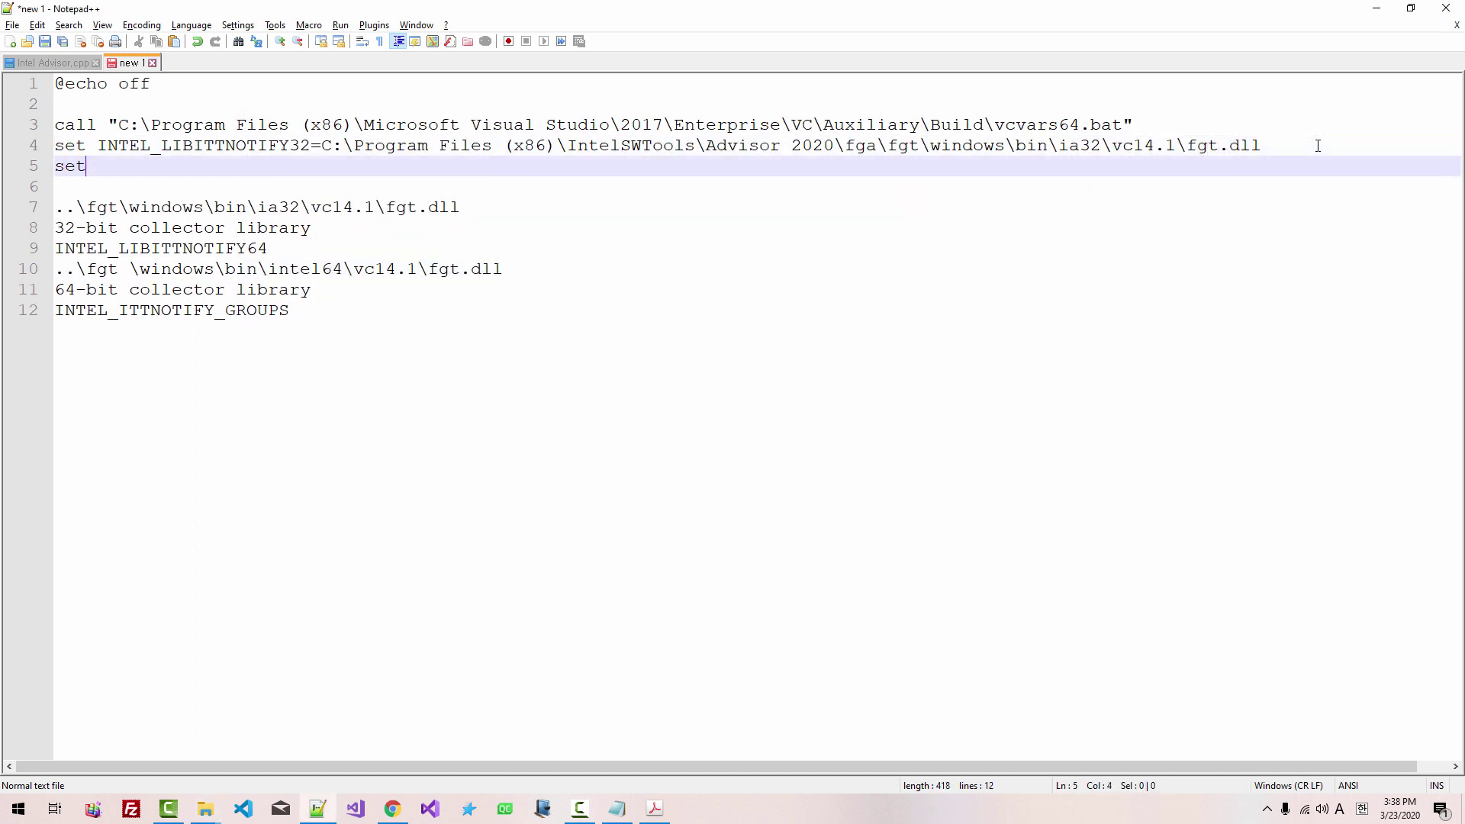
drag(269, 248, 54, 249)
key(ctrl+c)
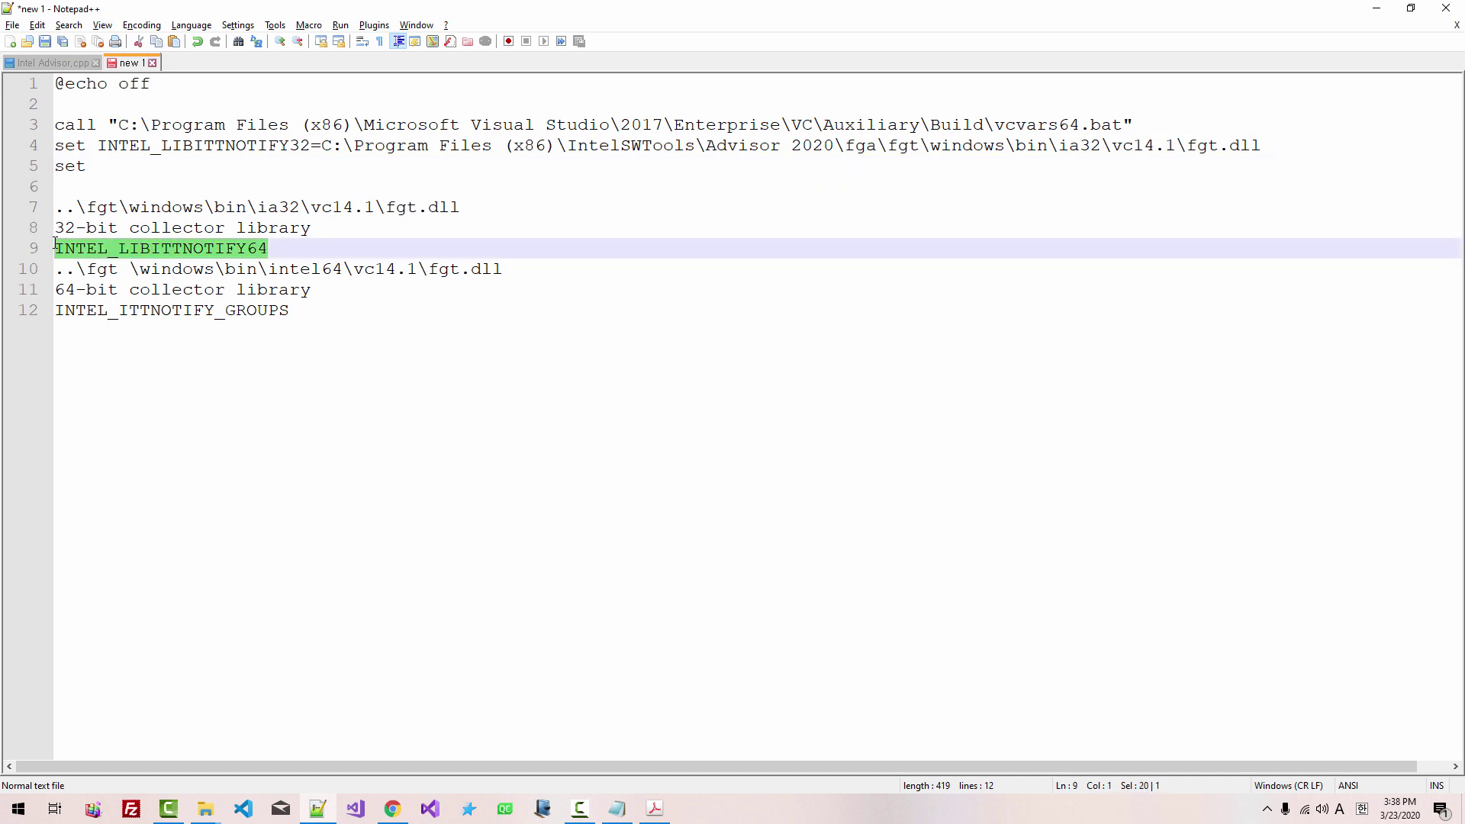
click(173, 164)
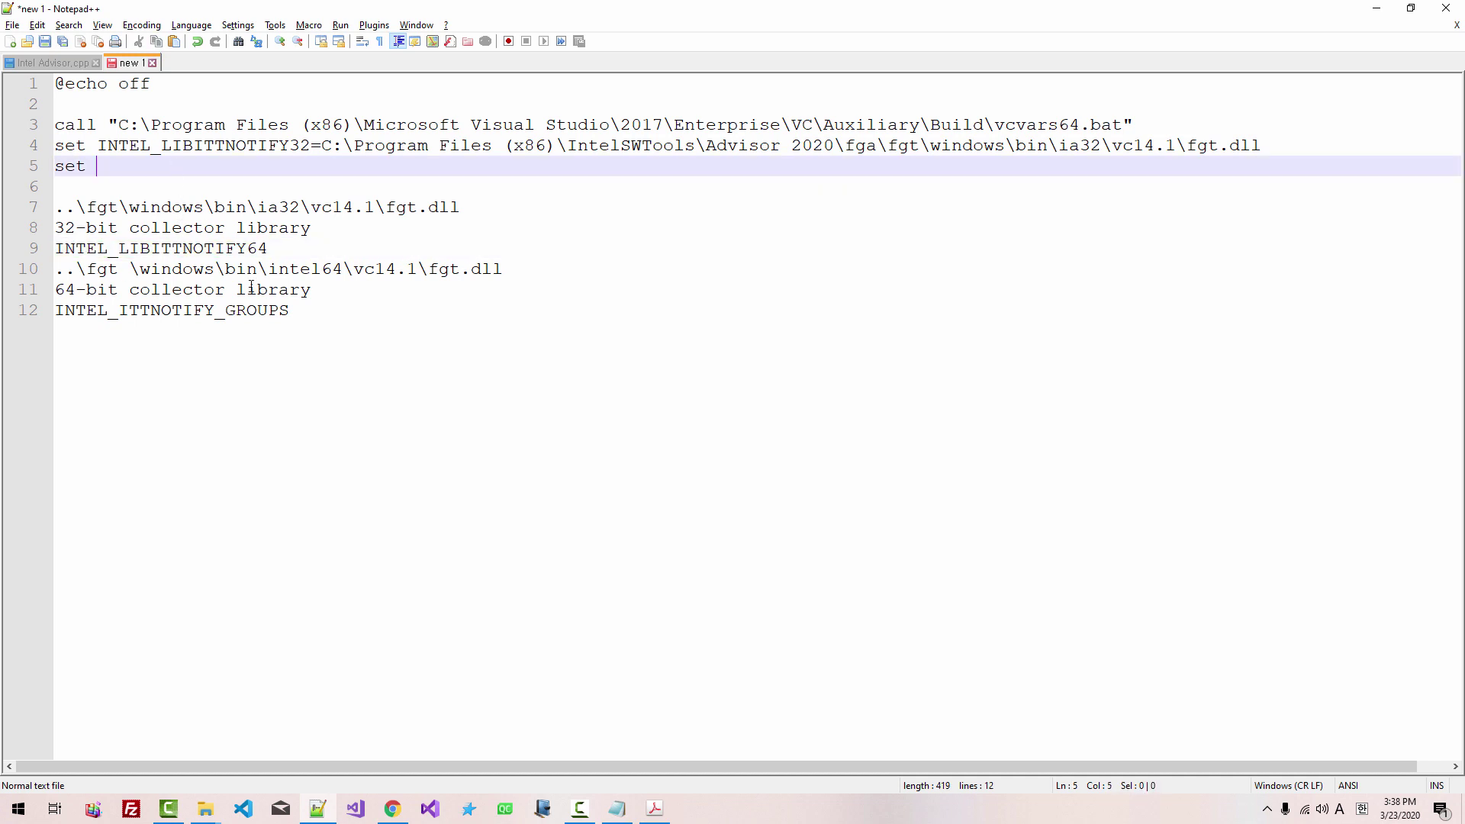
key(ctrl+v)
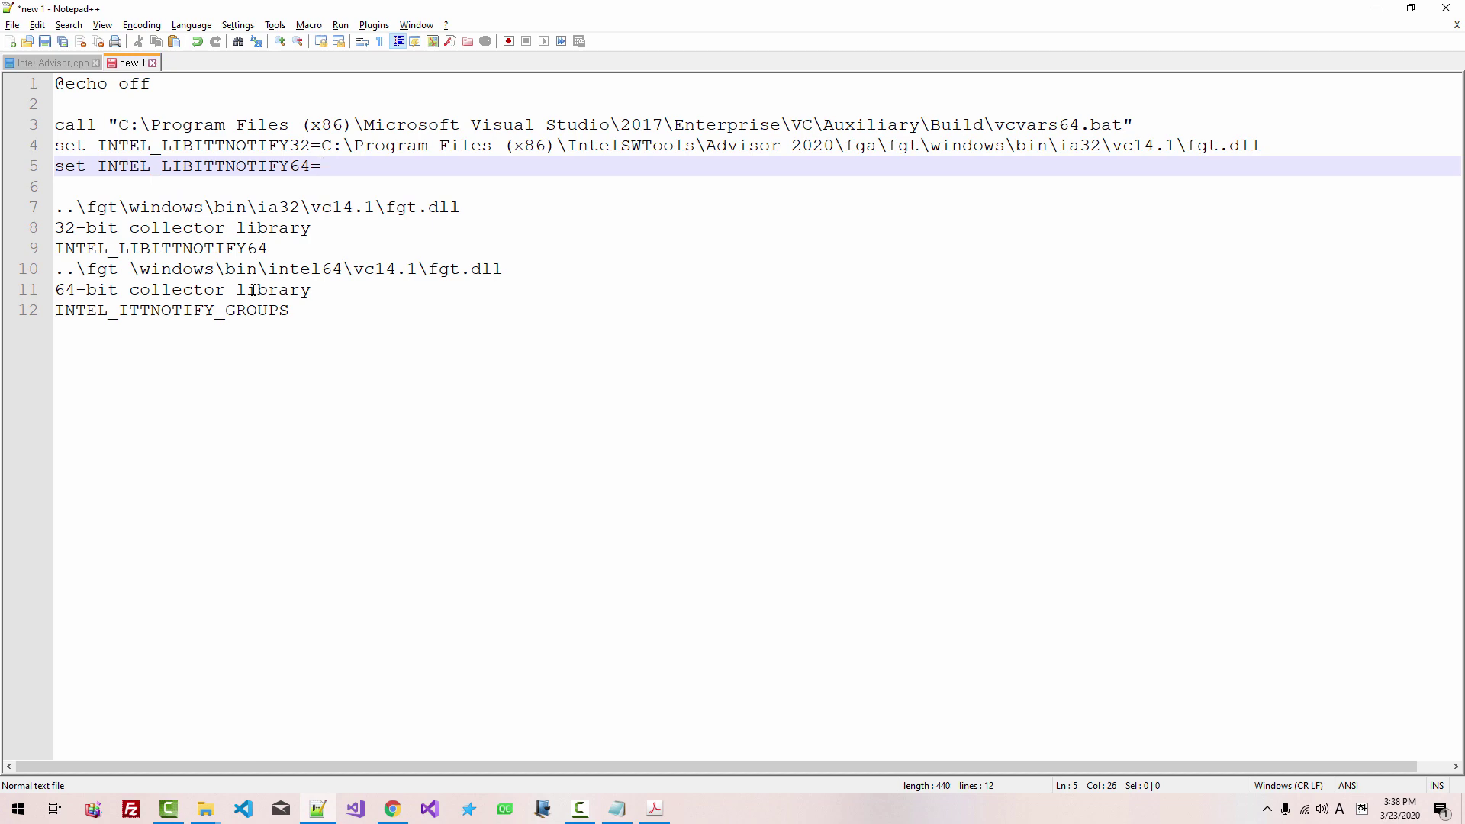
key(Up)
key(shift+End)
key(Down)
- In File Explorer, go back to the bin folder, open intel64\vc14.1 and copy its full path
mouse_move(206, 809)
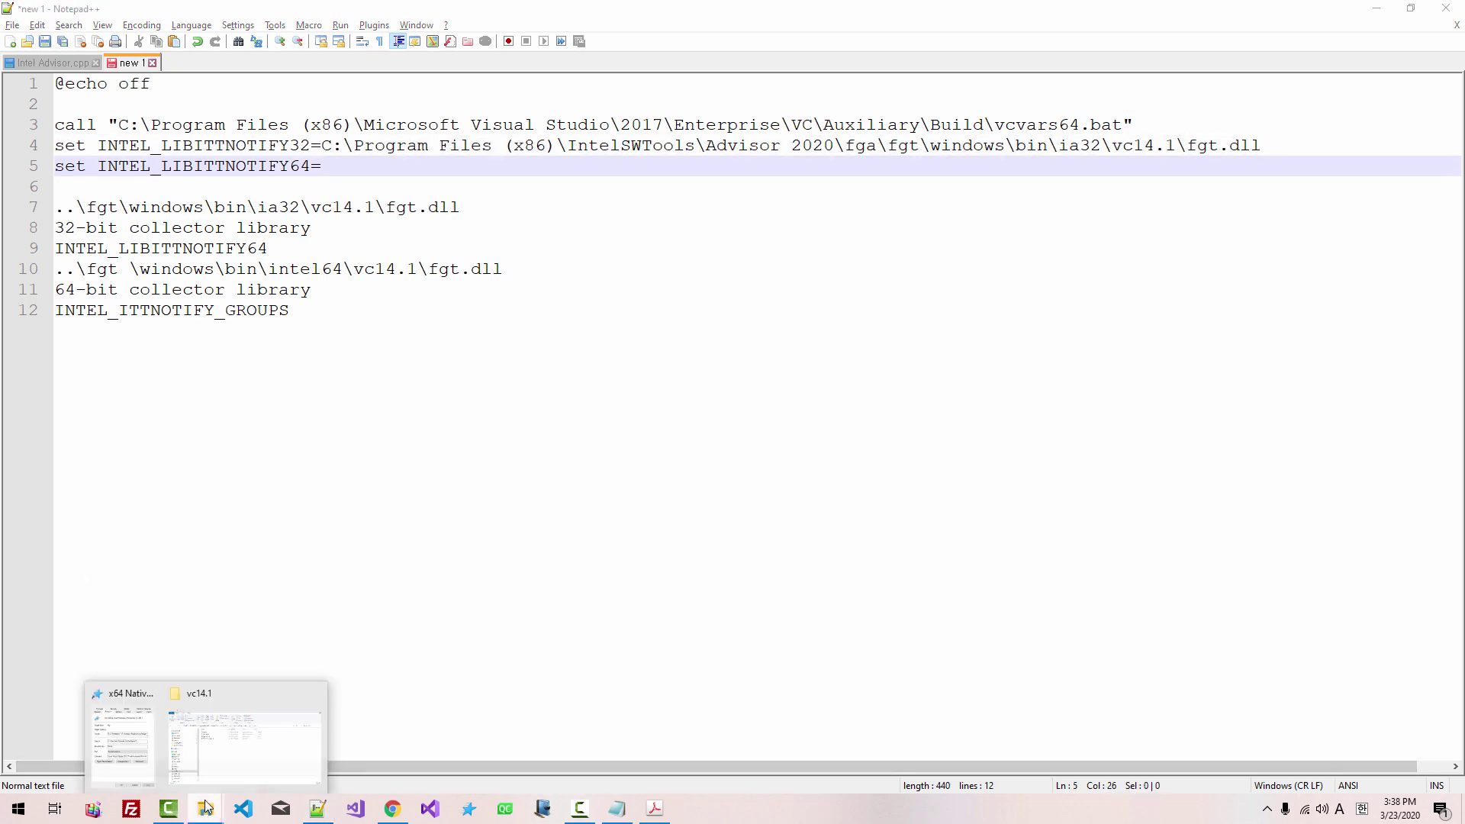
click(212, 744)
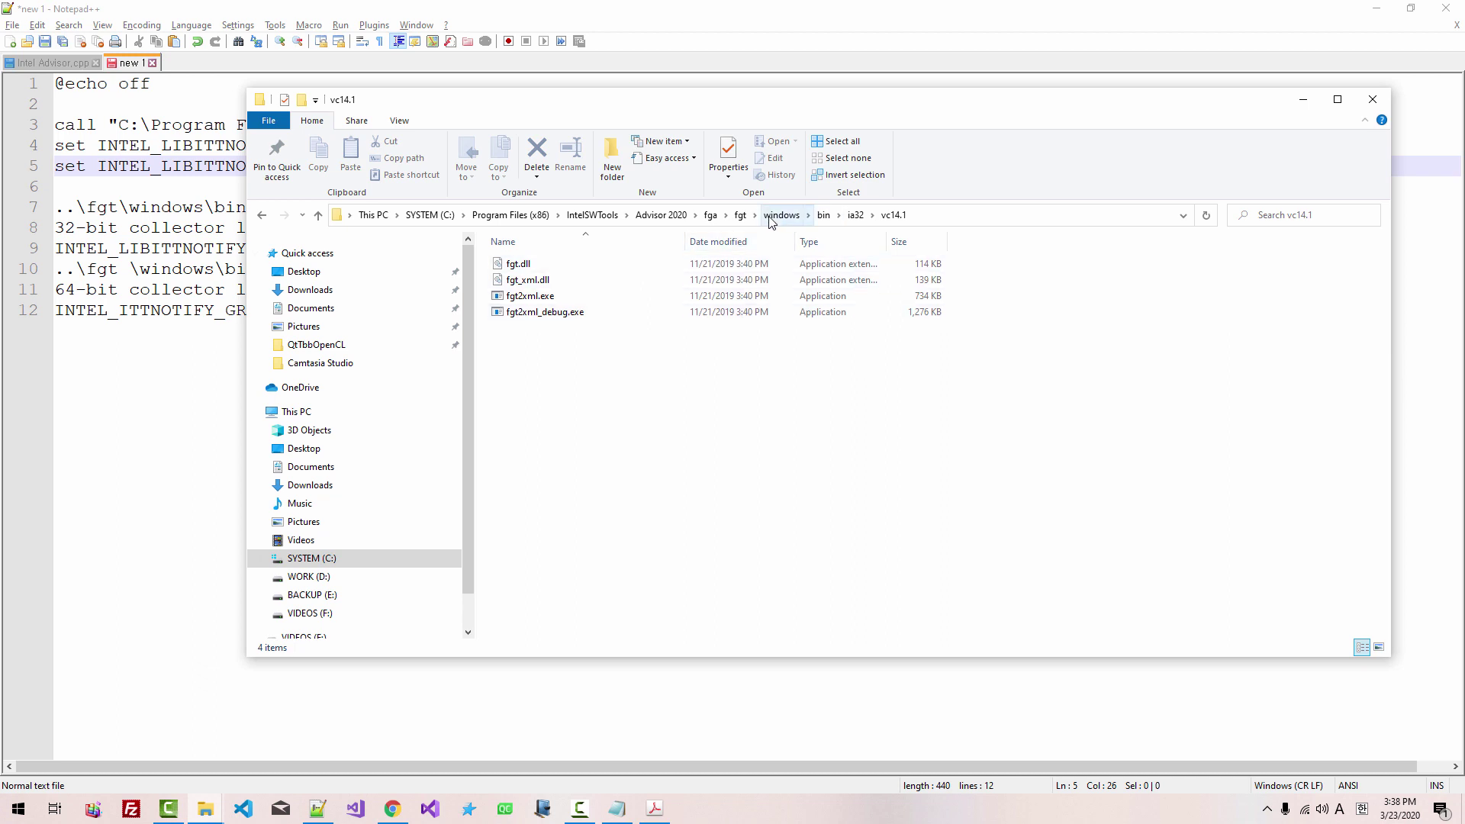
click(826, 217)
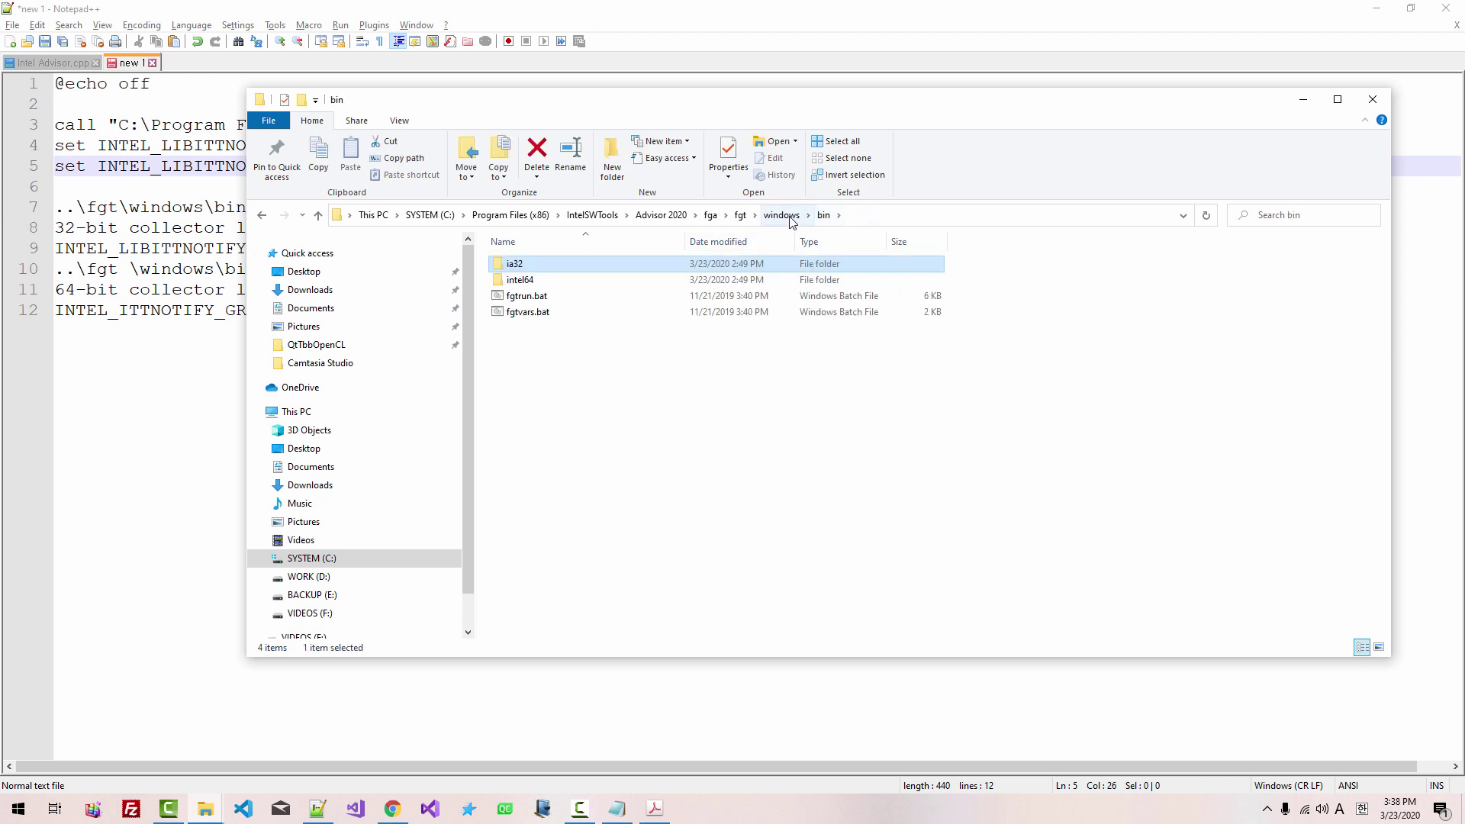
double_click(519, 281)
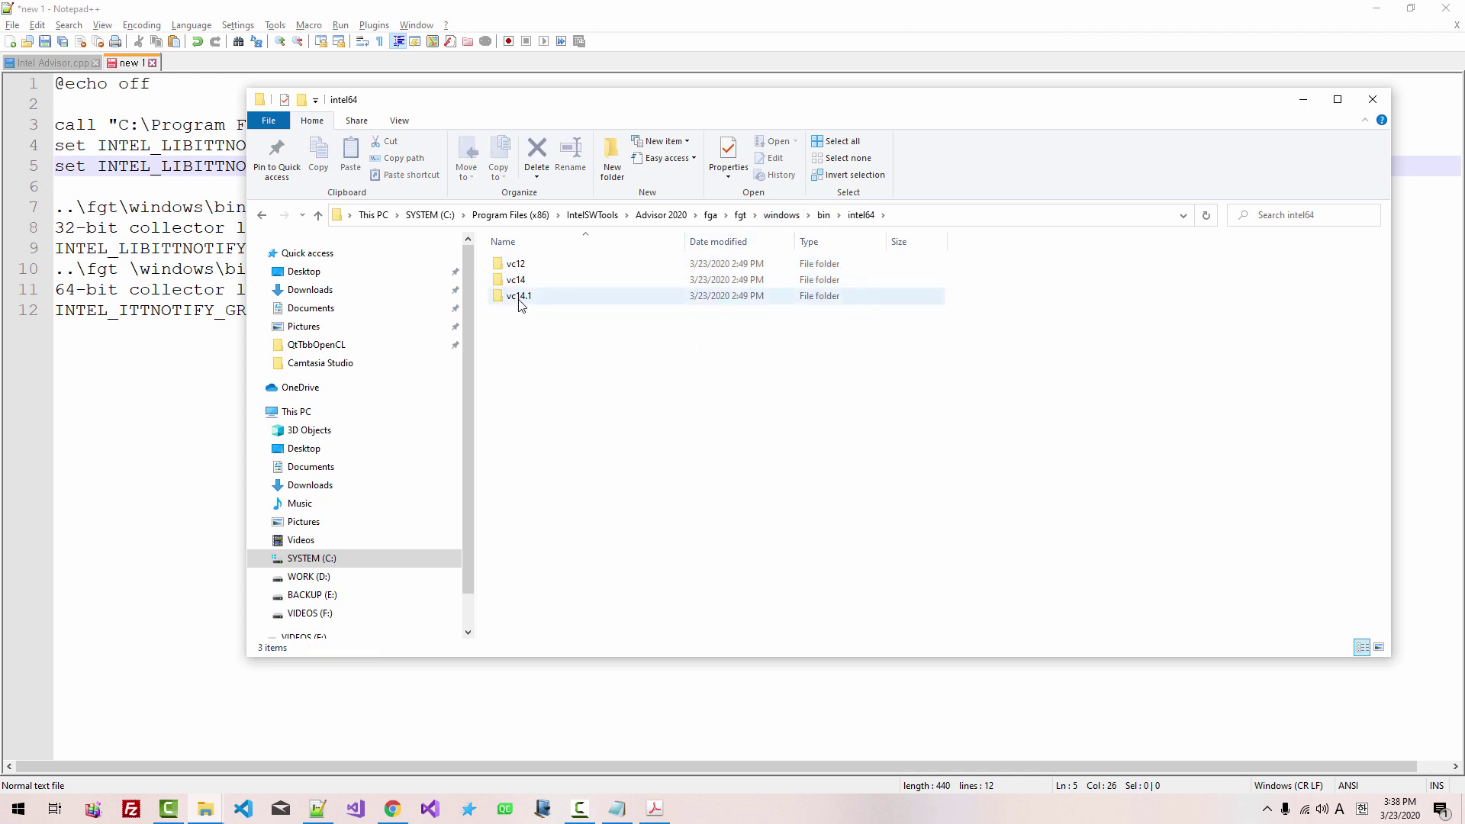
double_click(519, 298)
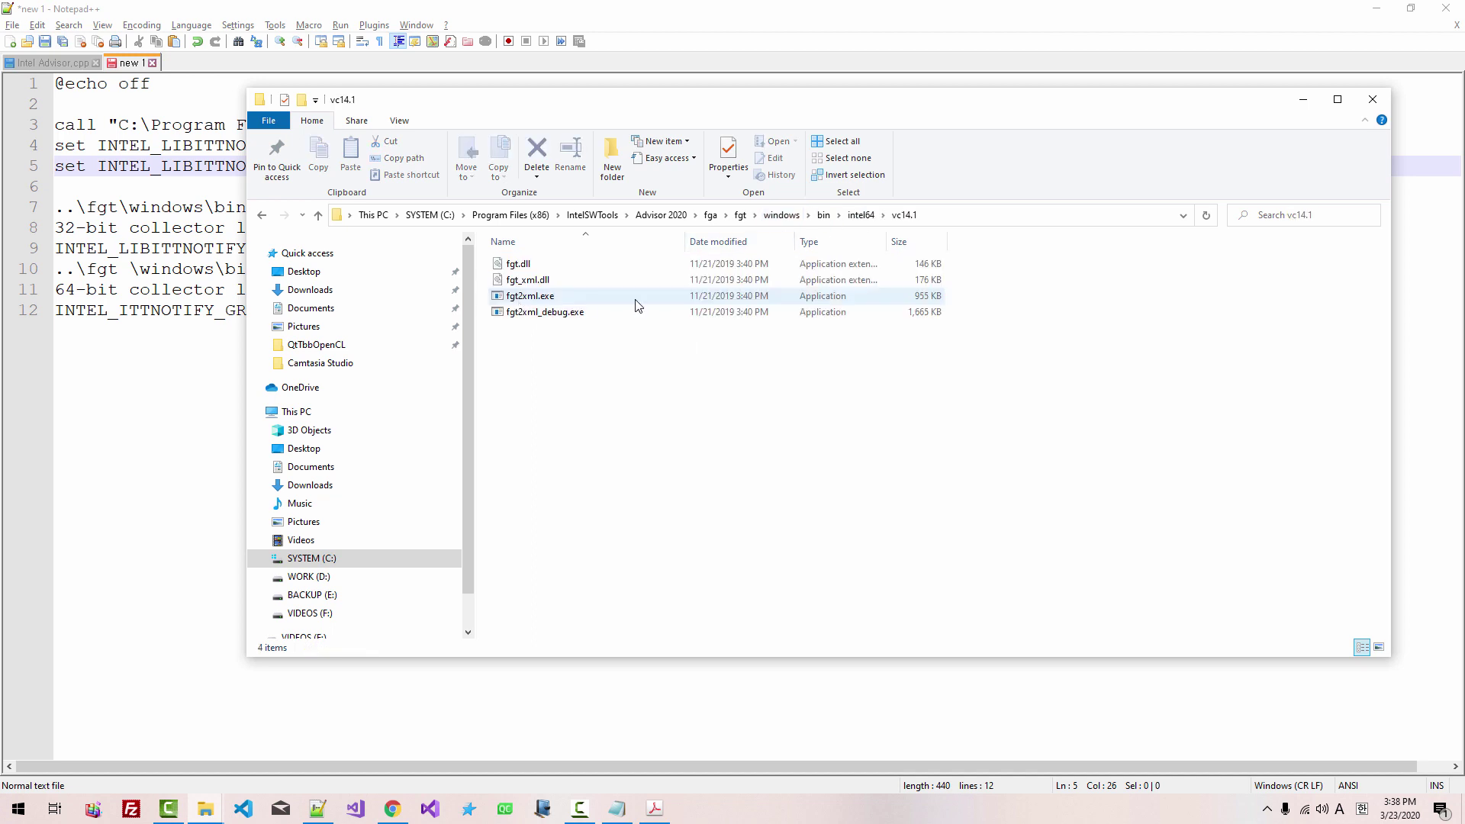
click(933, 217)
key(ctrl+c)
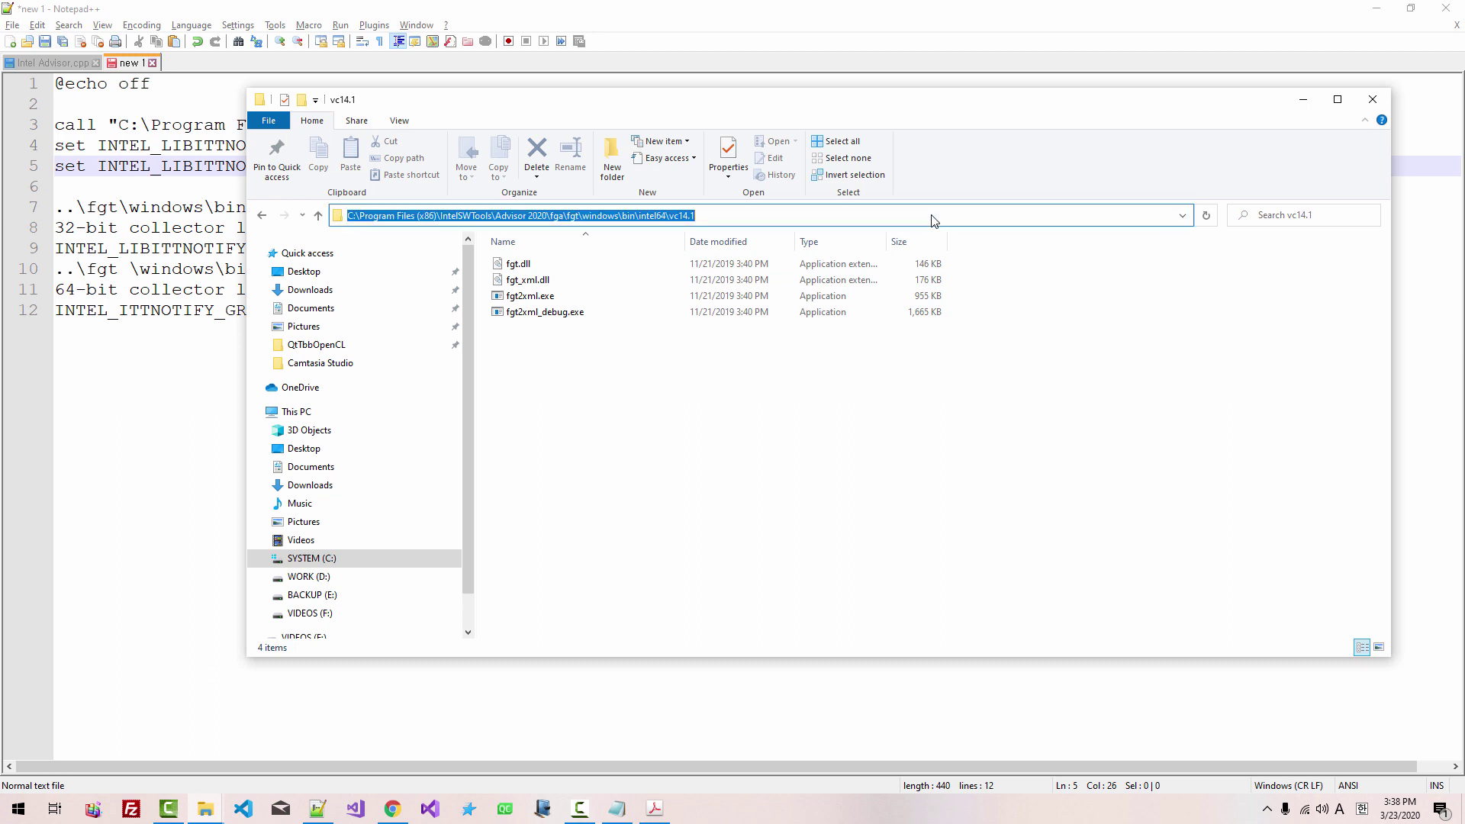
- Paste the intel64\vc14.1 path as the INTEL_LIBITTNOTIFY64 value in the Notepad++ script, append "\fgt.dll" and begin a new line
click(161, 382)
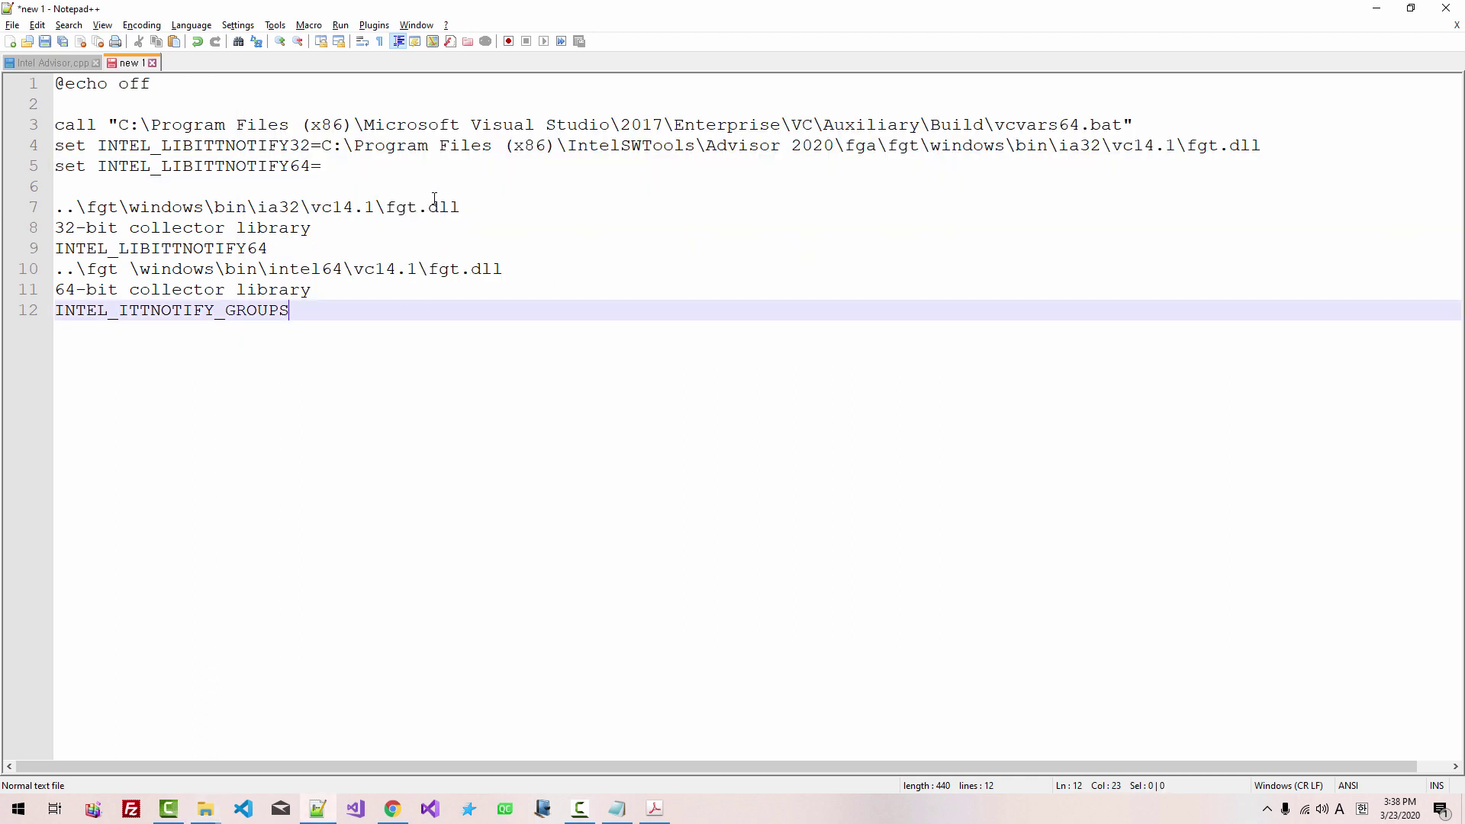
click(425, 171)
key(ctrl+v)
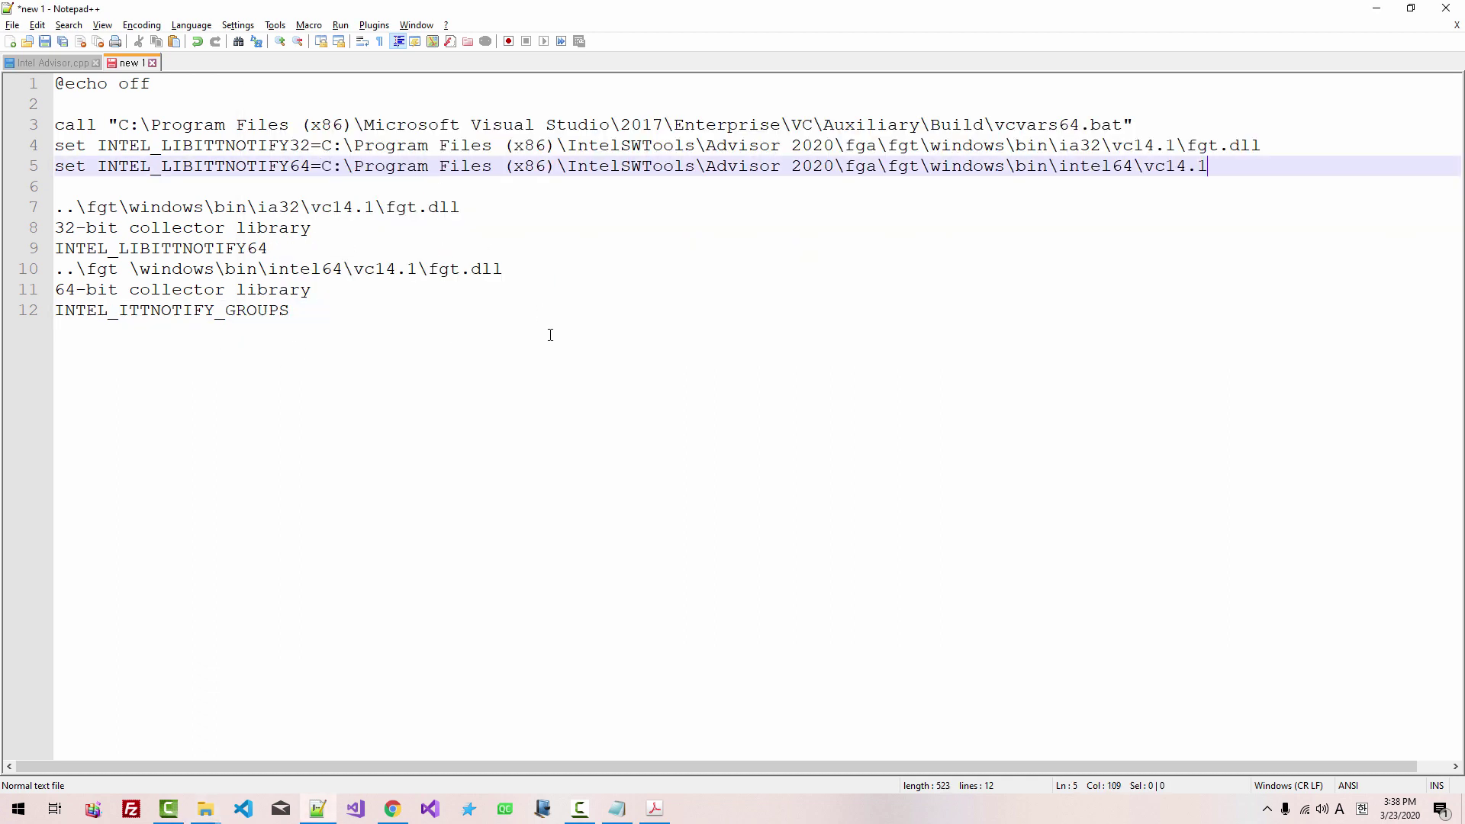
text(\fgt.dll)
key(Return)
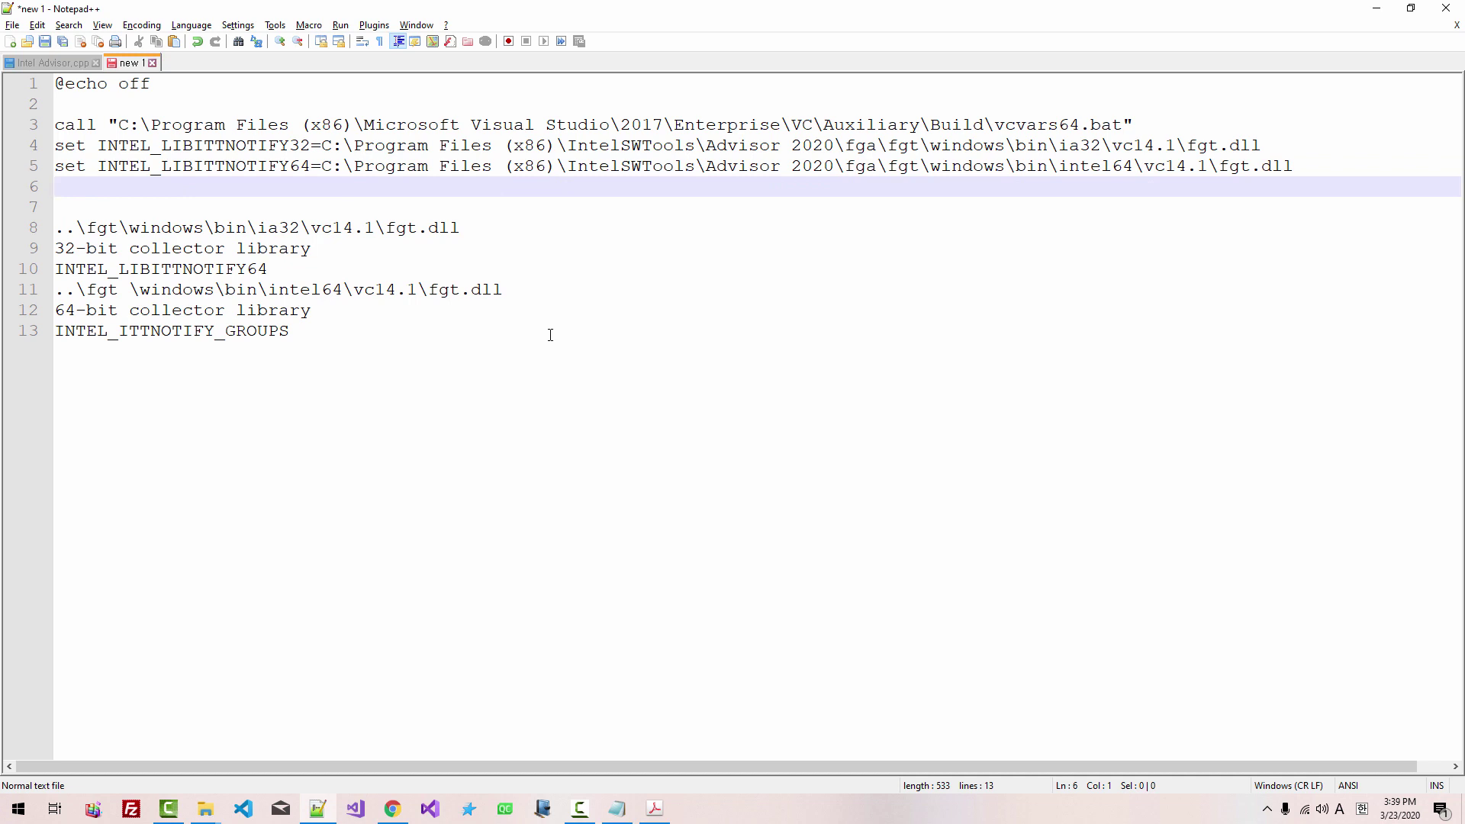
- Add the line "set INTEL_ITTNOTIFY_GROUPS=all;" below the 64-bit line, copying the variable name from the pasted rows
drag(550, 335, 55, 332)
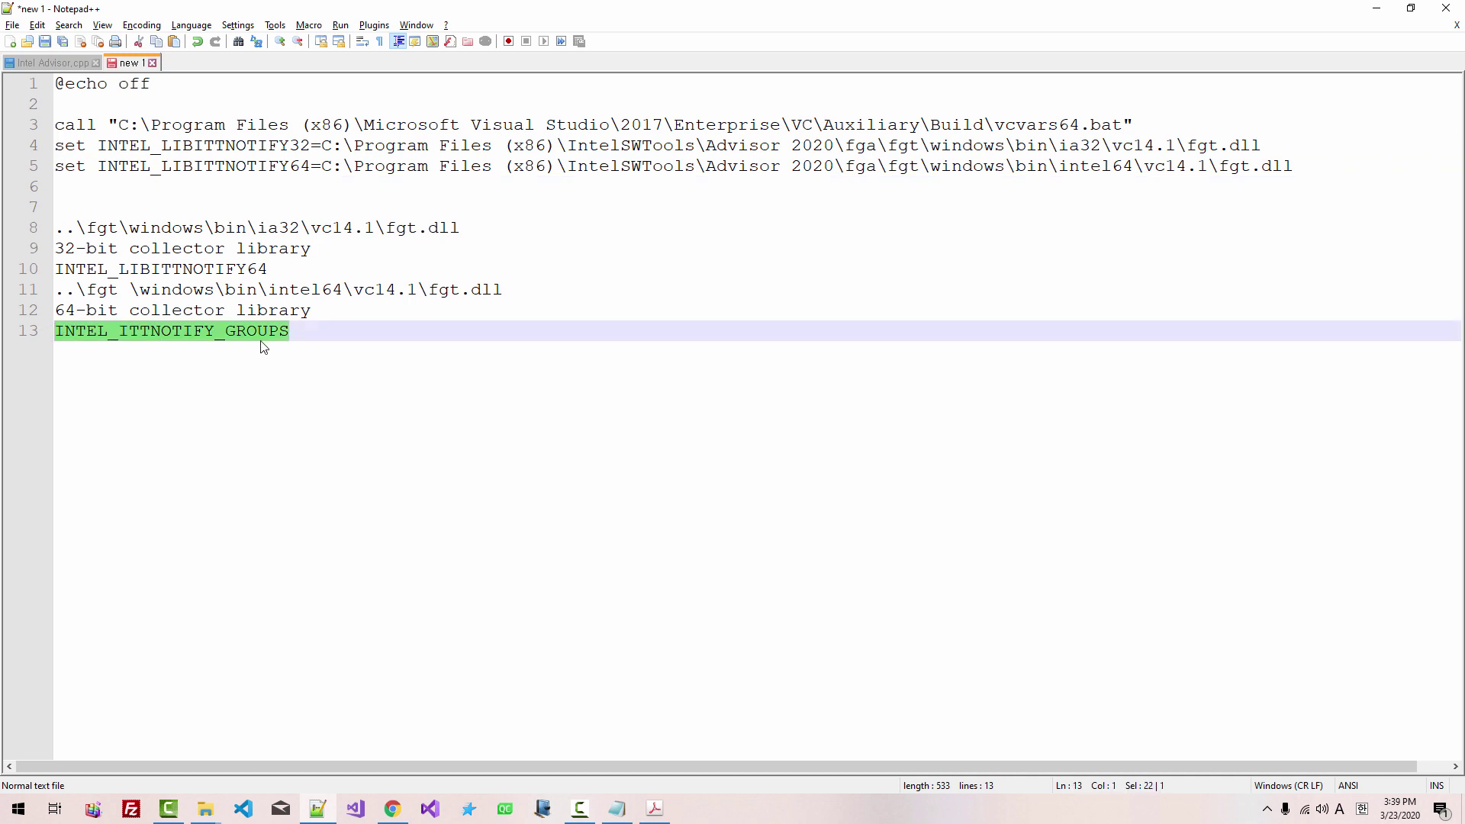
key(ctrl+c)
click(168, 190)
key(ctrl+v)
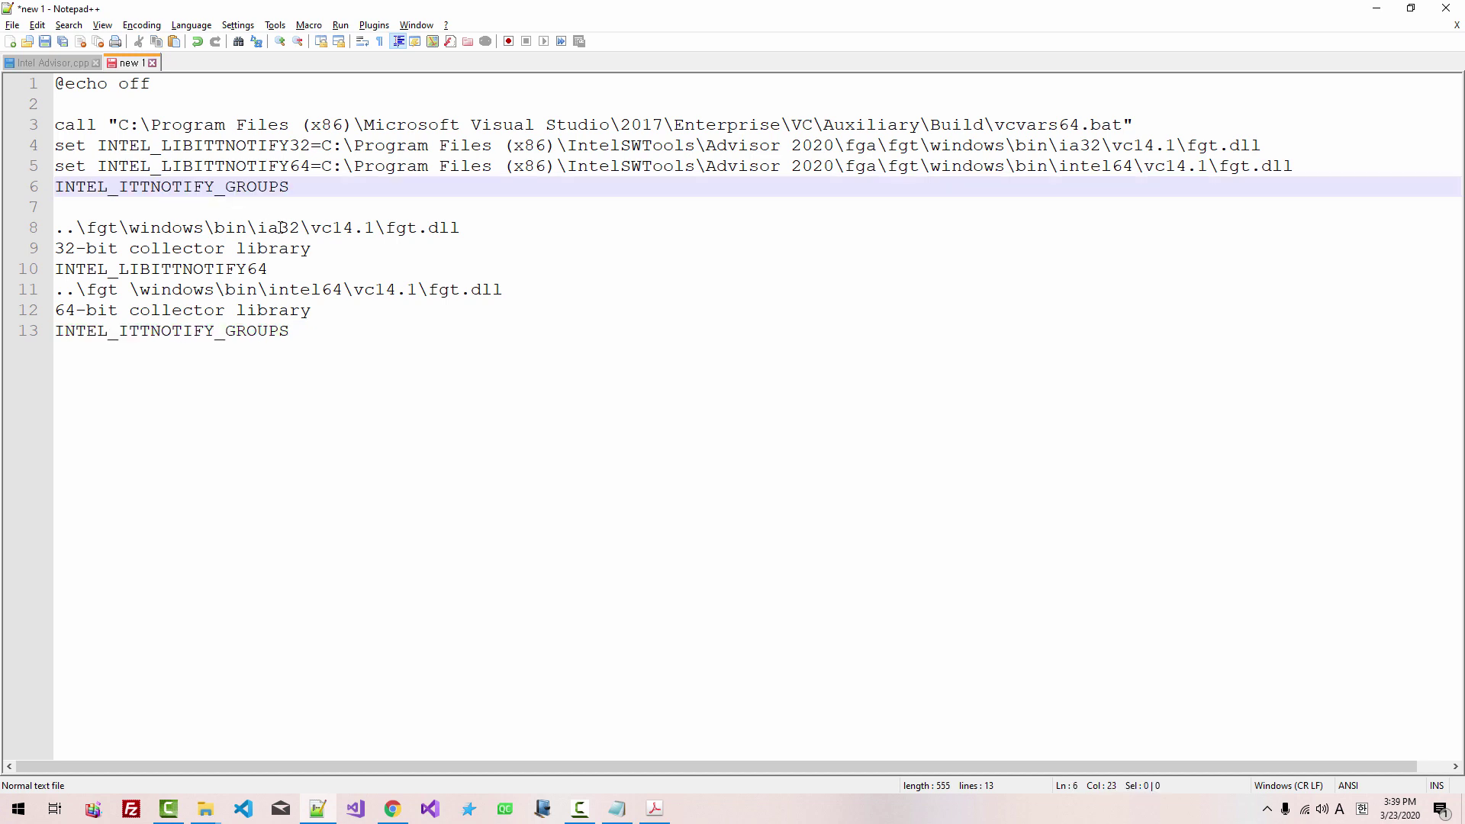
key(Home)
text(set)
key(End)
text(=all)
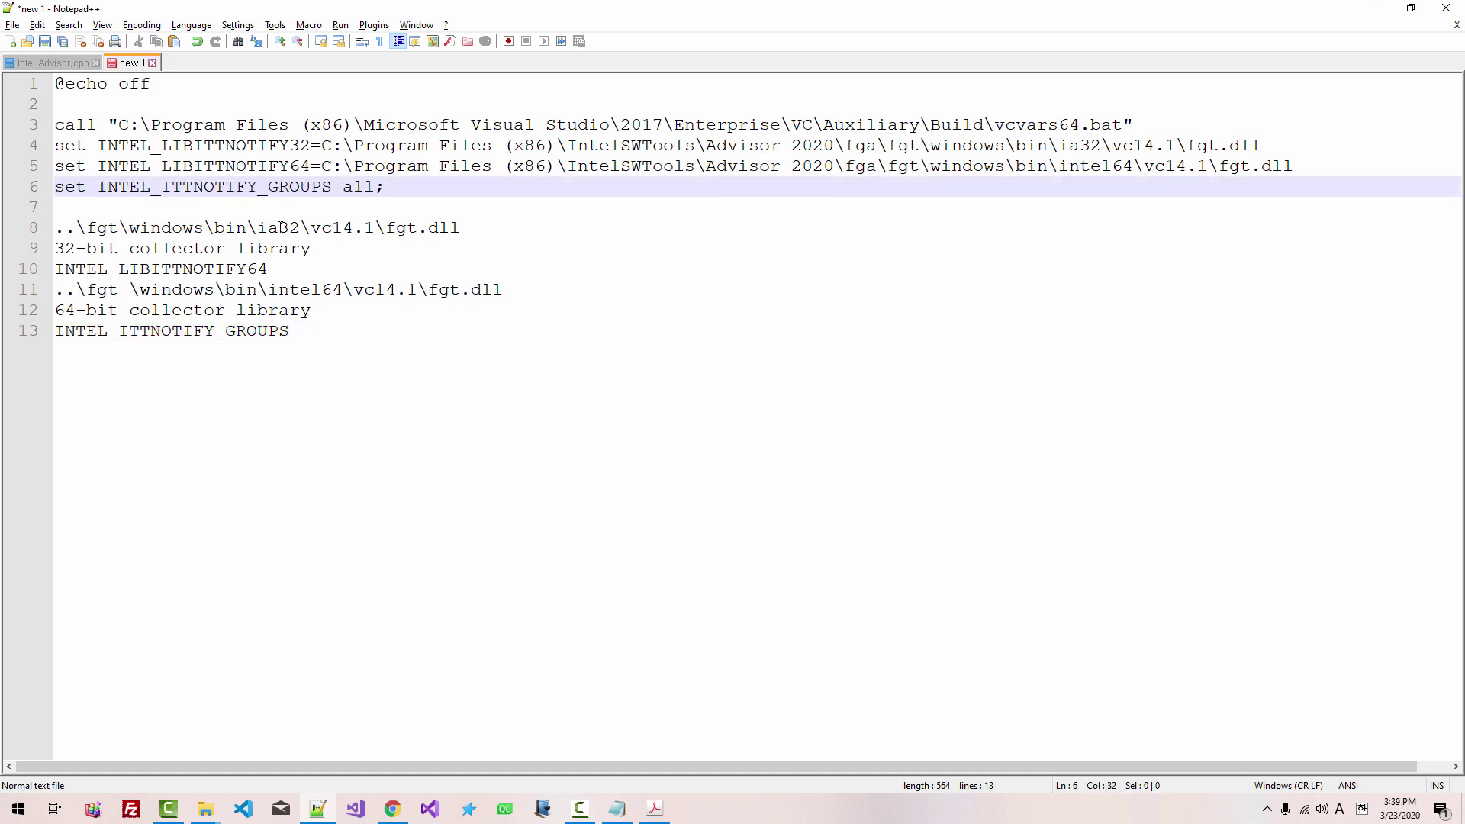
- Delete all leftover user guide rows below the INTEL_ITTNOTIFY_GROUPS line, leaving an empty line at the end
key(Return)
key(ctrl+shift+End)
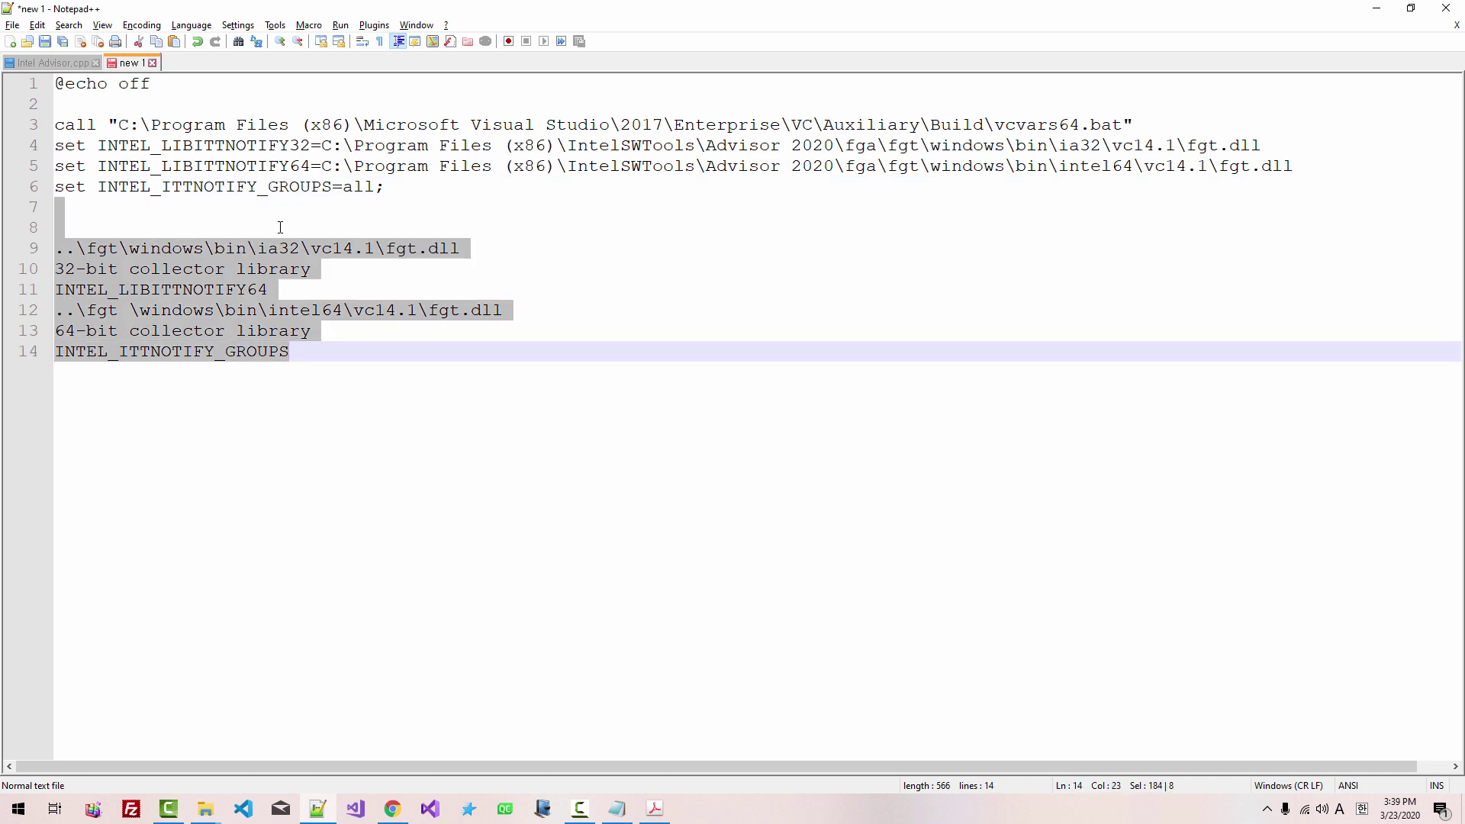
key(Delete)
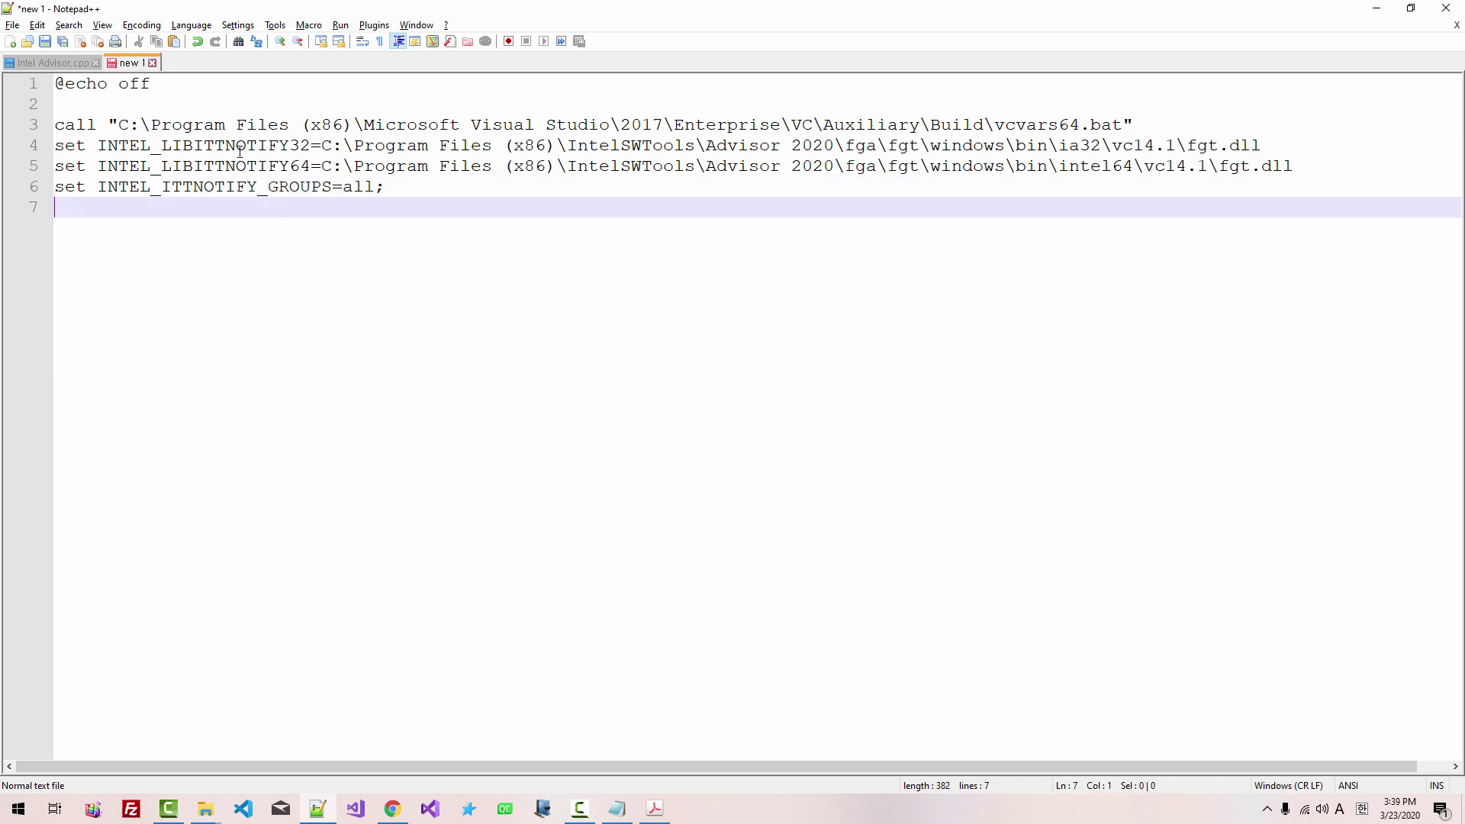
- Save the batch script to the Desktop as MSVC17-FGA.cmd
click(46, 42)
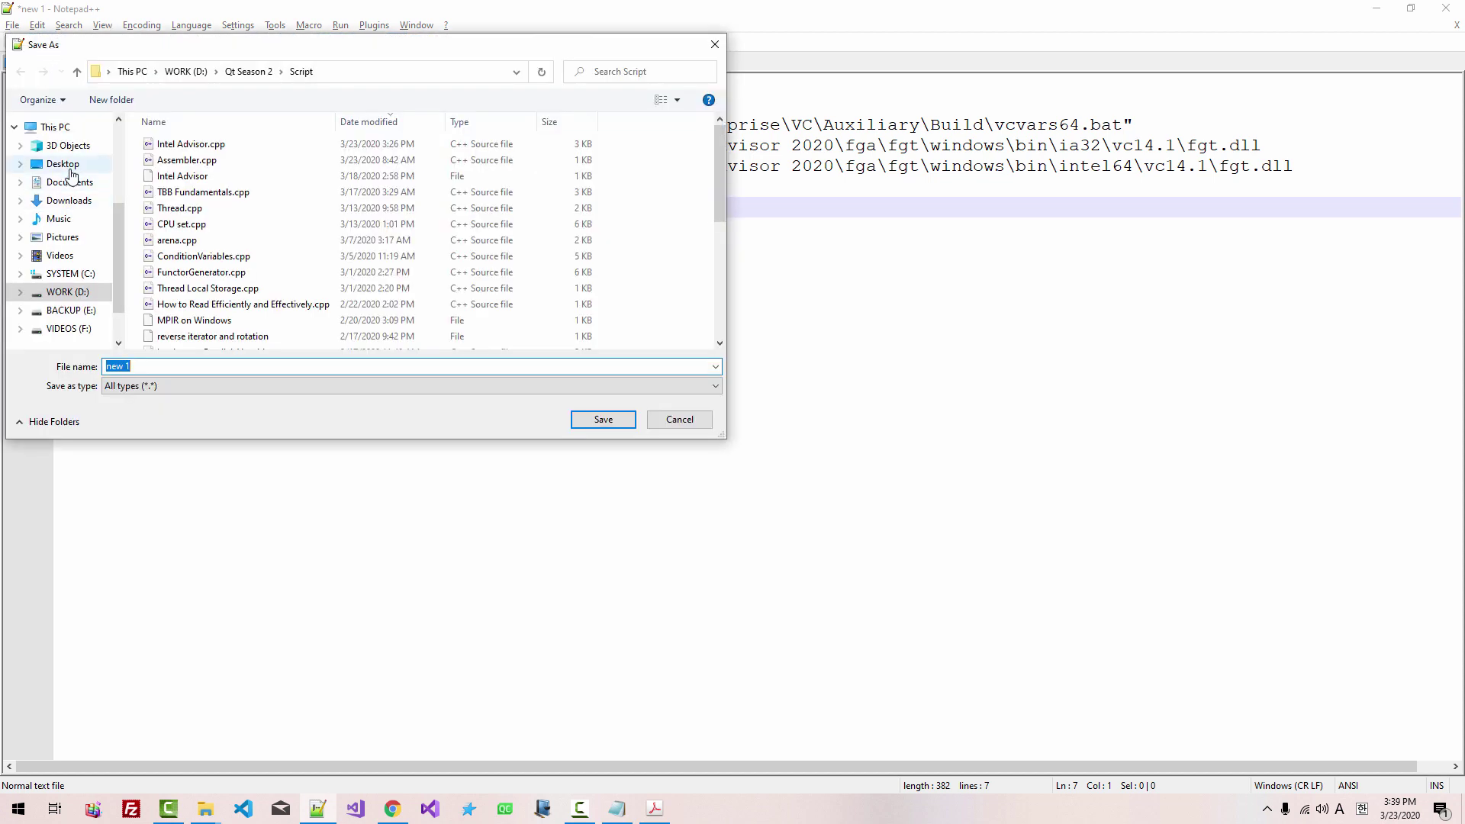
click(62, 164)
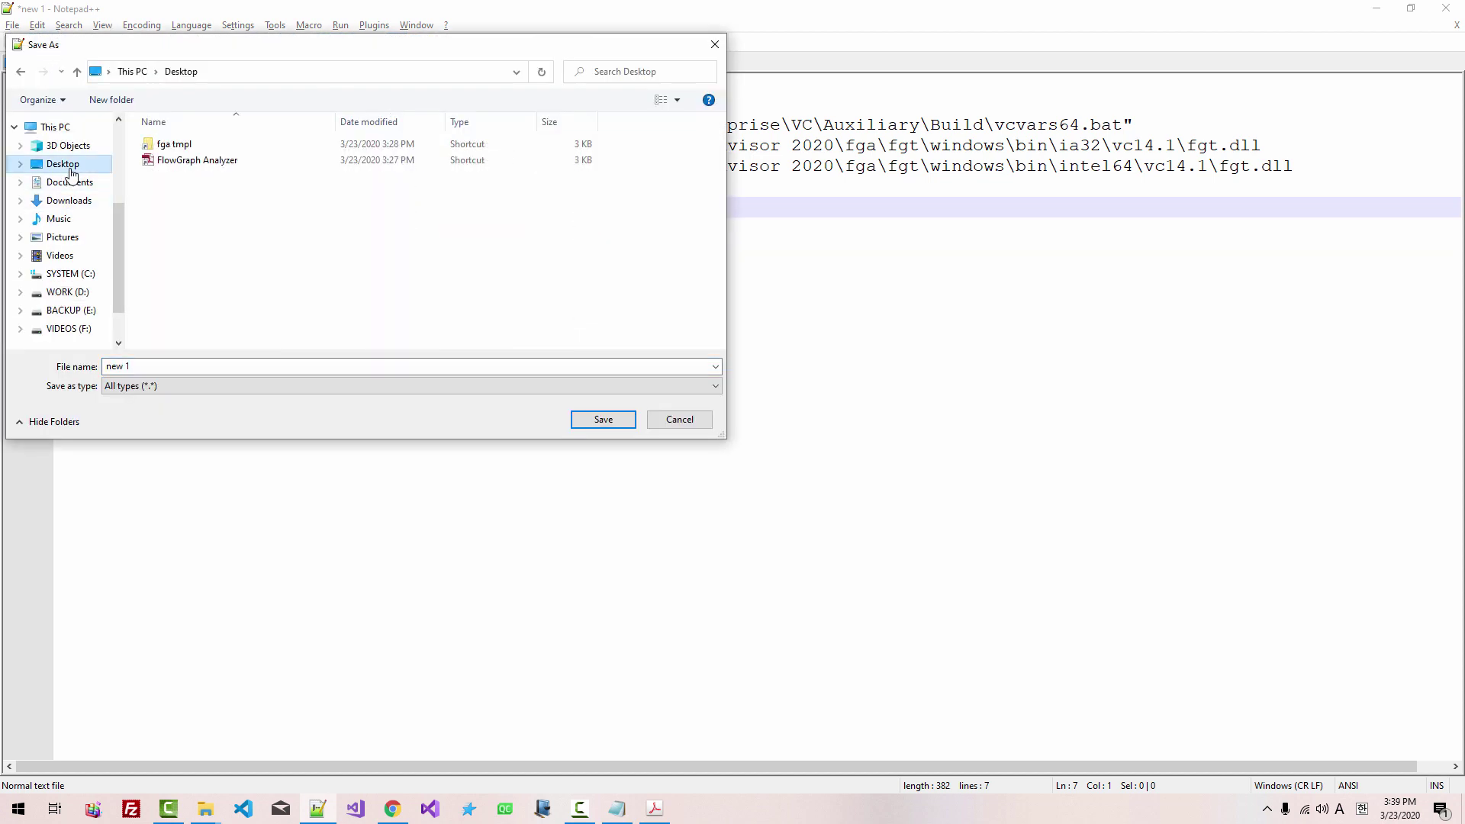
click(148, 367)
text(")
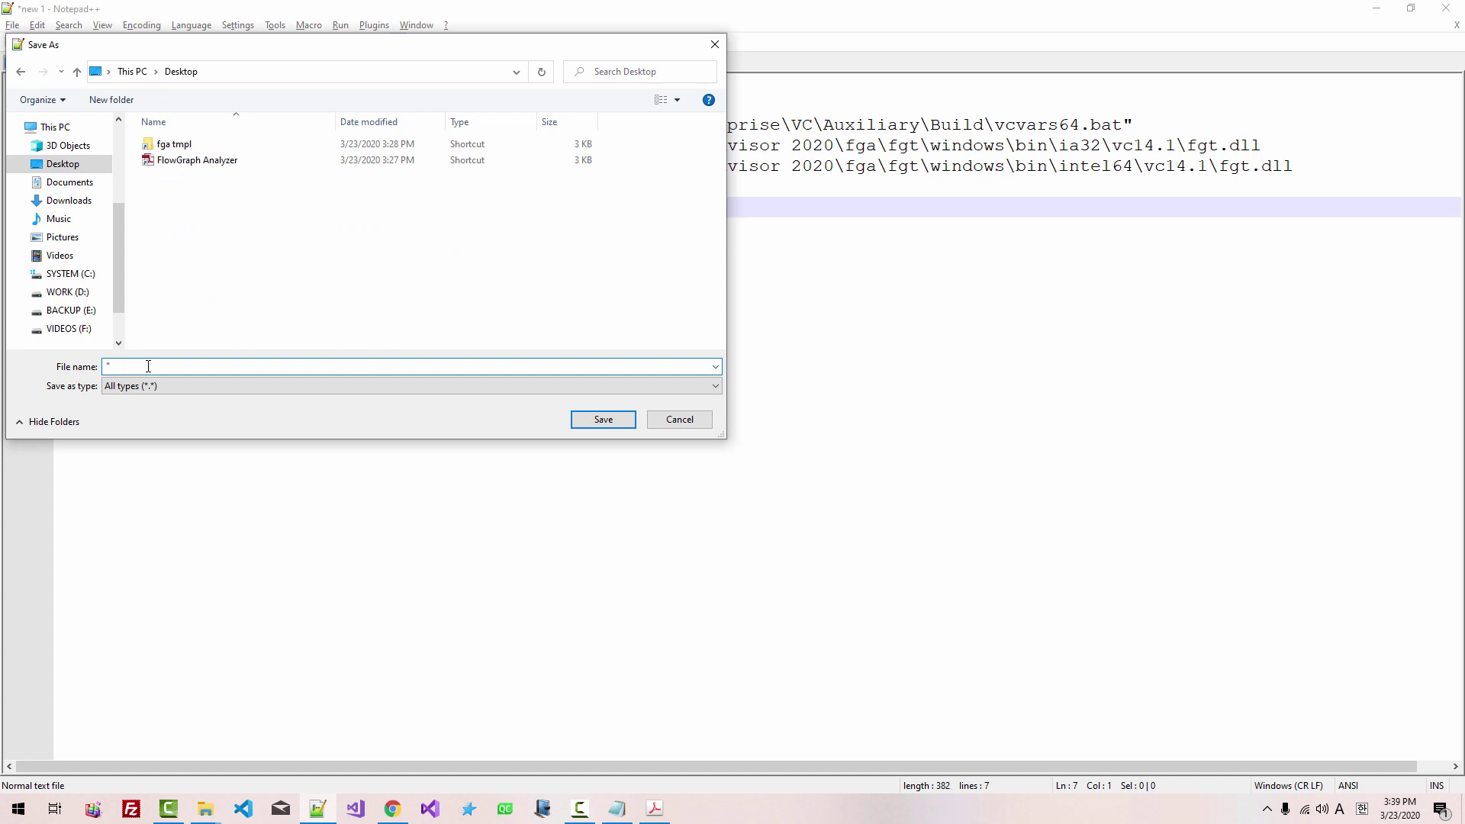
text(MSVC17-FGA.cmd")
click(603, 420)
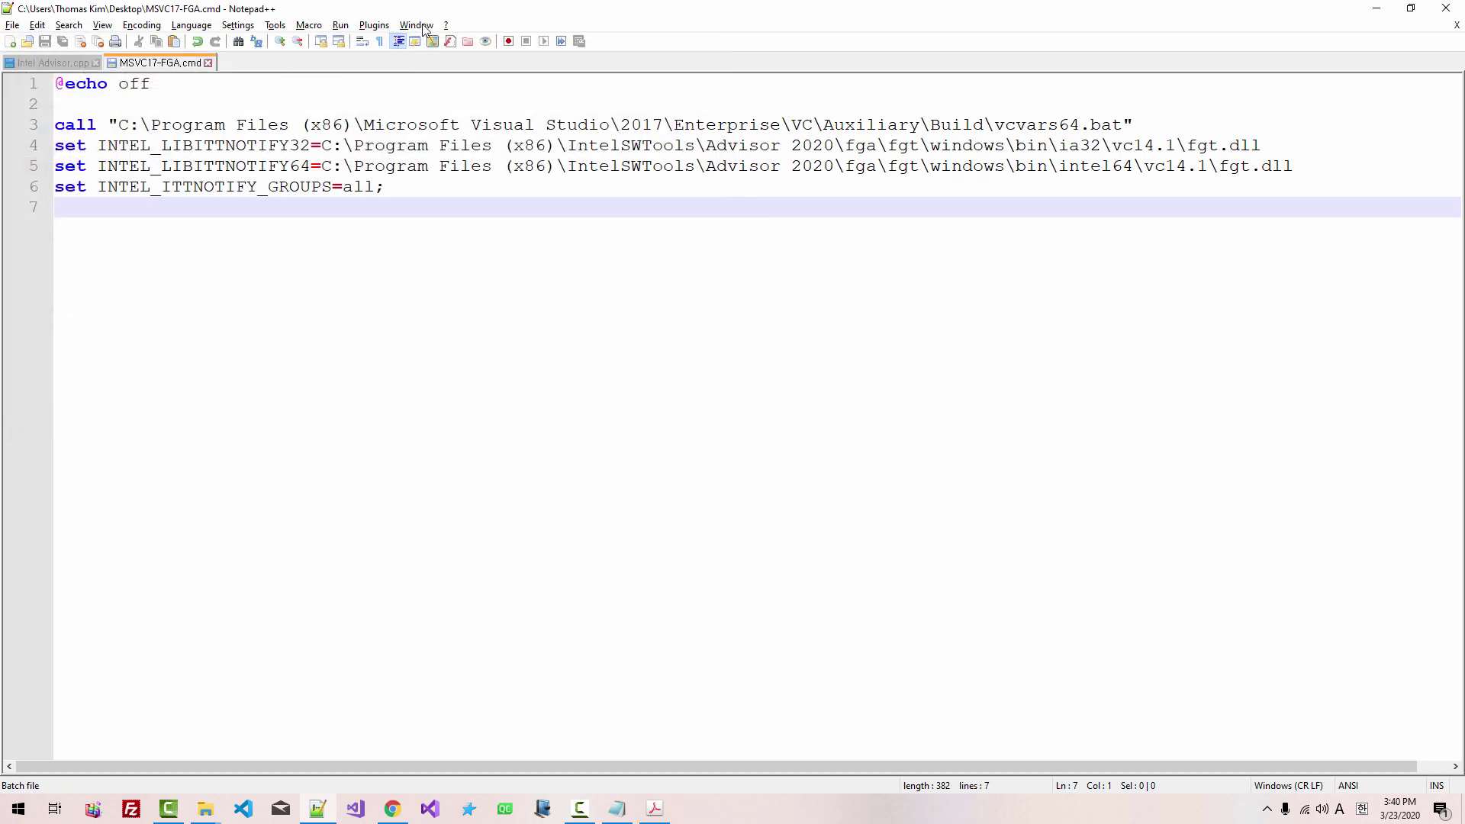
- Copy MSVC17-FGA.cmd from the Desktop into C:\Windows using File Explorer, granting administrator permission for the copy
key(super+Down)
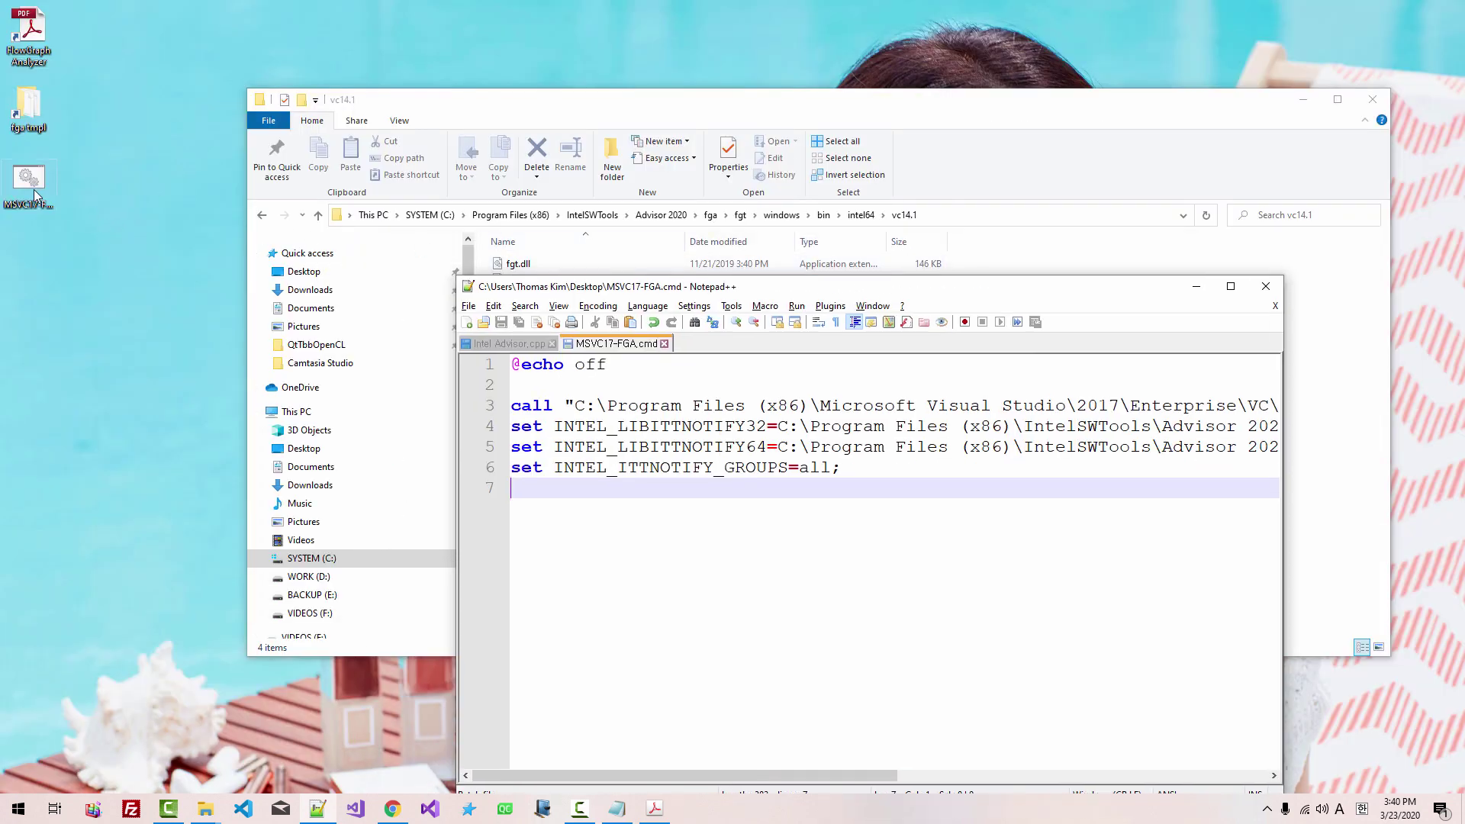
click(554, 113)
click(314, 559)
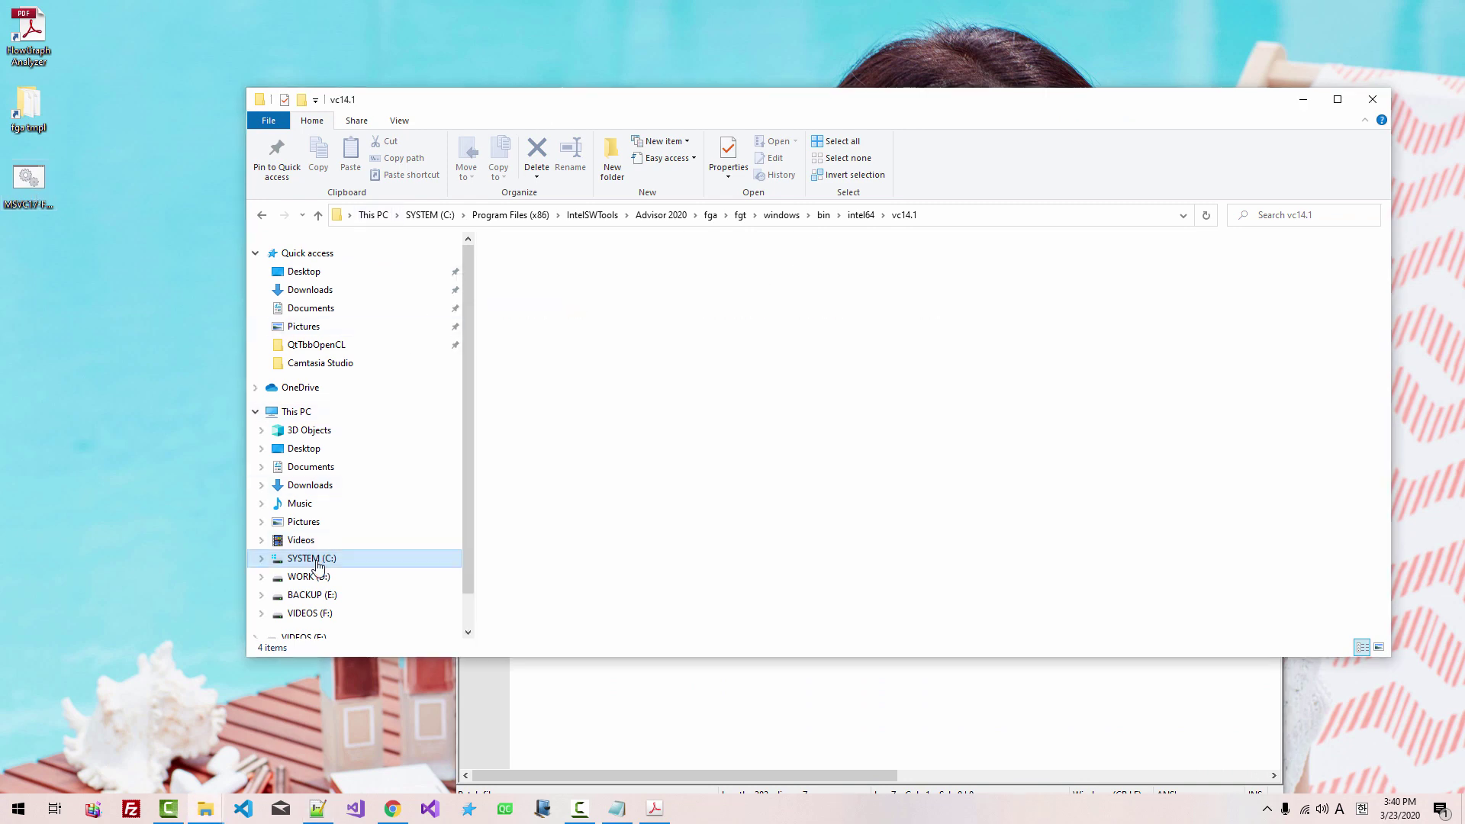
double_click(528, 440)
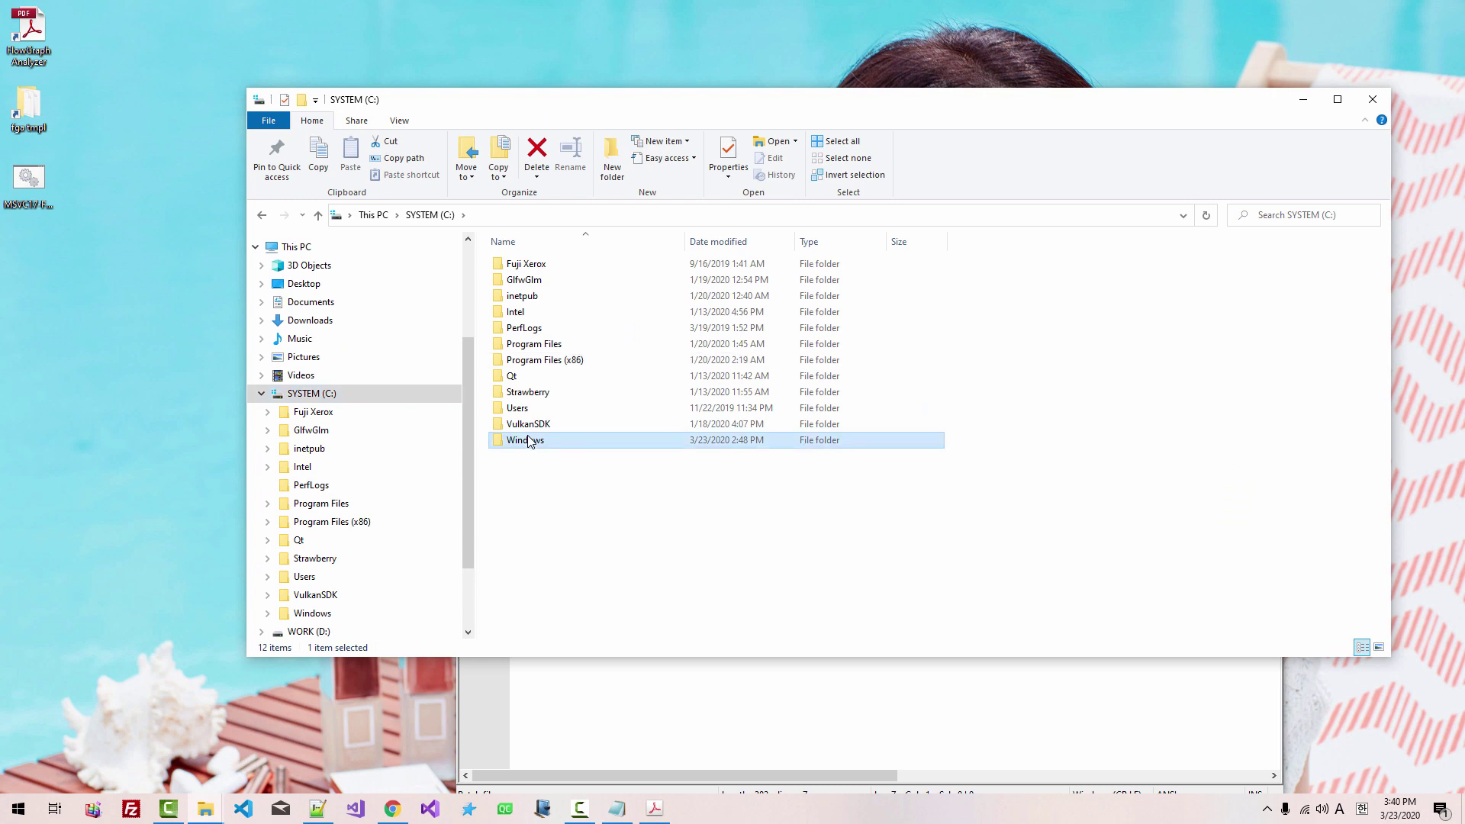
right_click(36, 185)
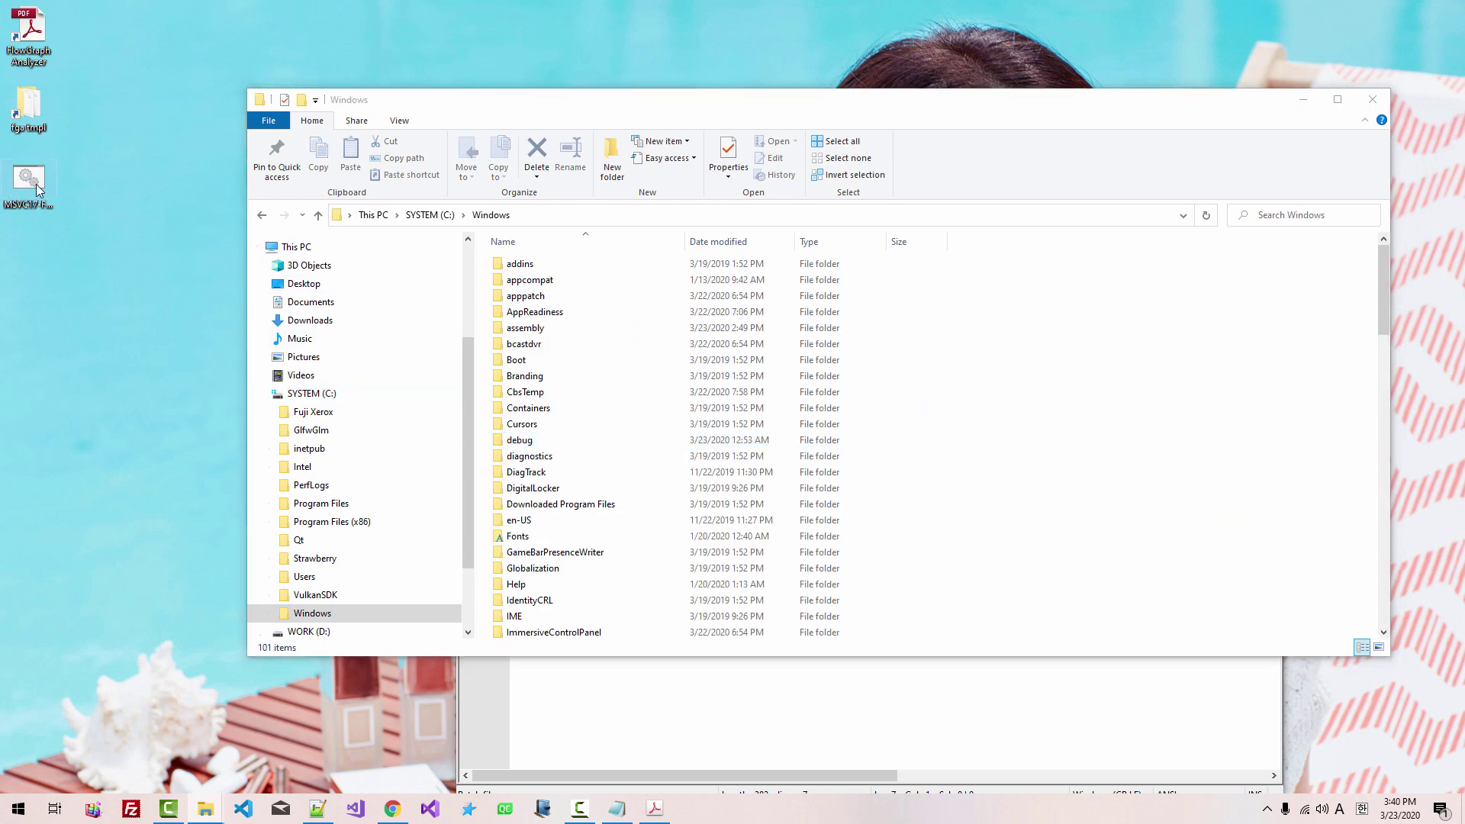
click(37, 474)
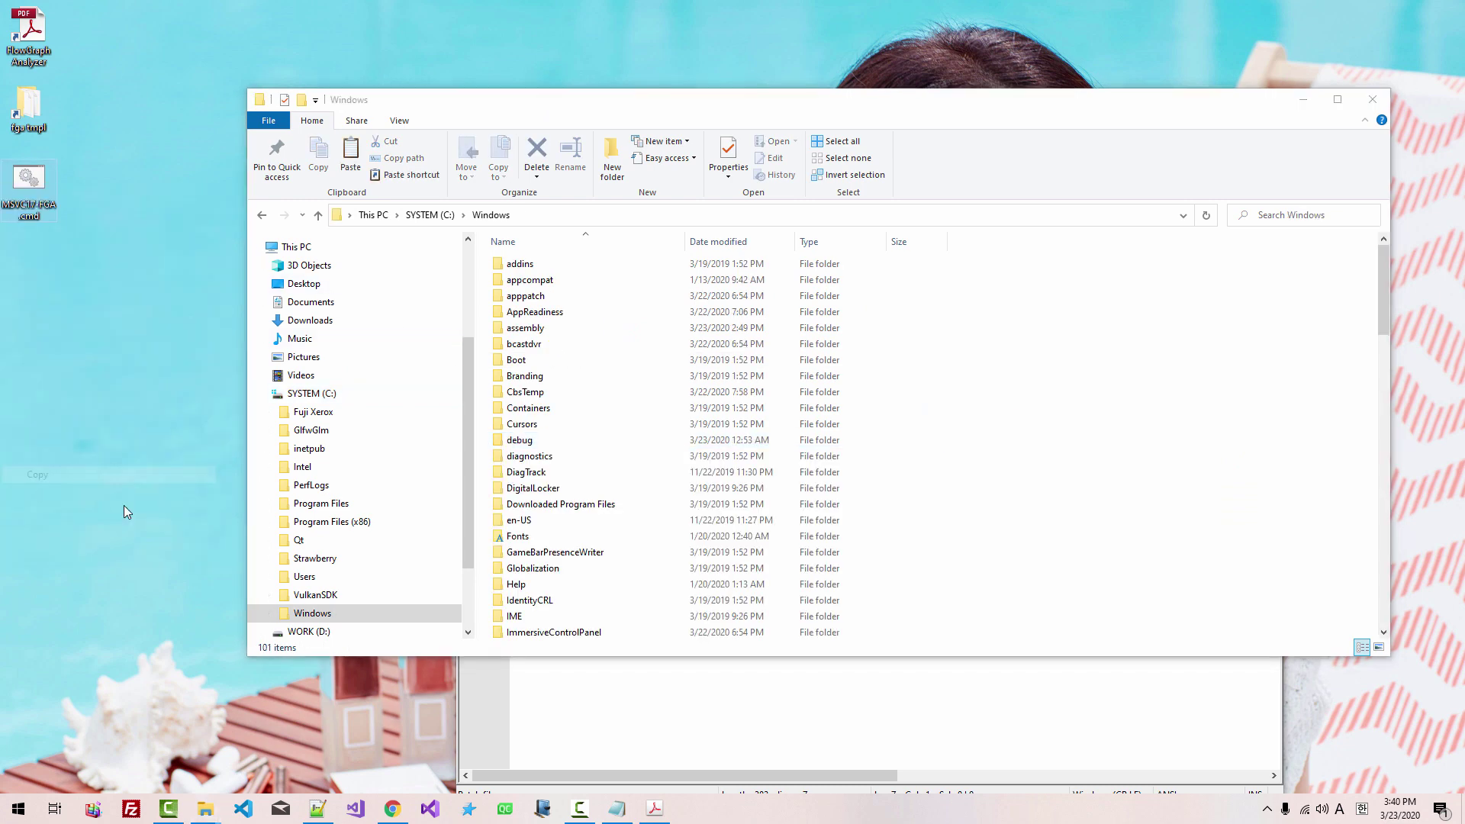
click(997, 397)
right_click(997, 396)
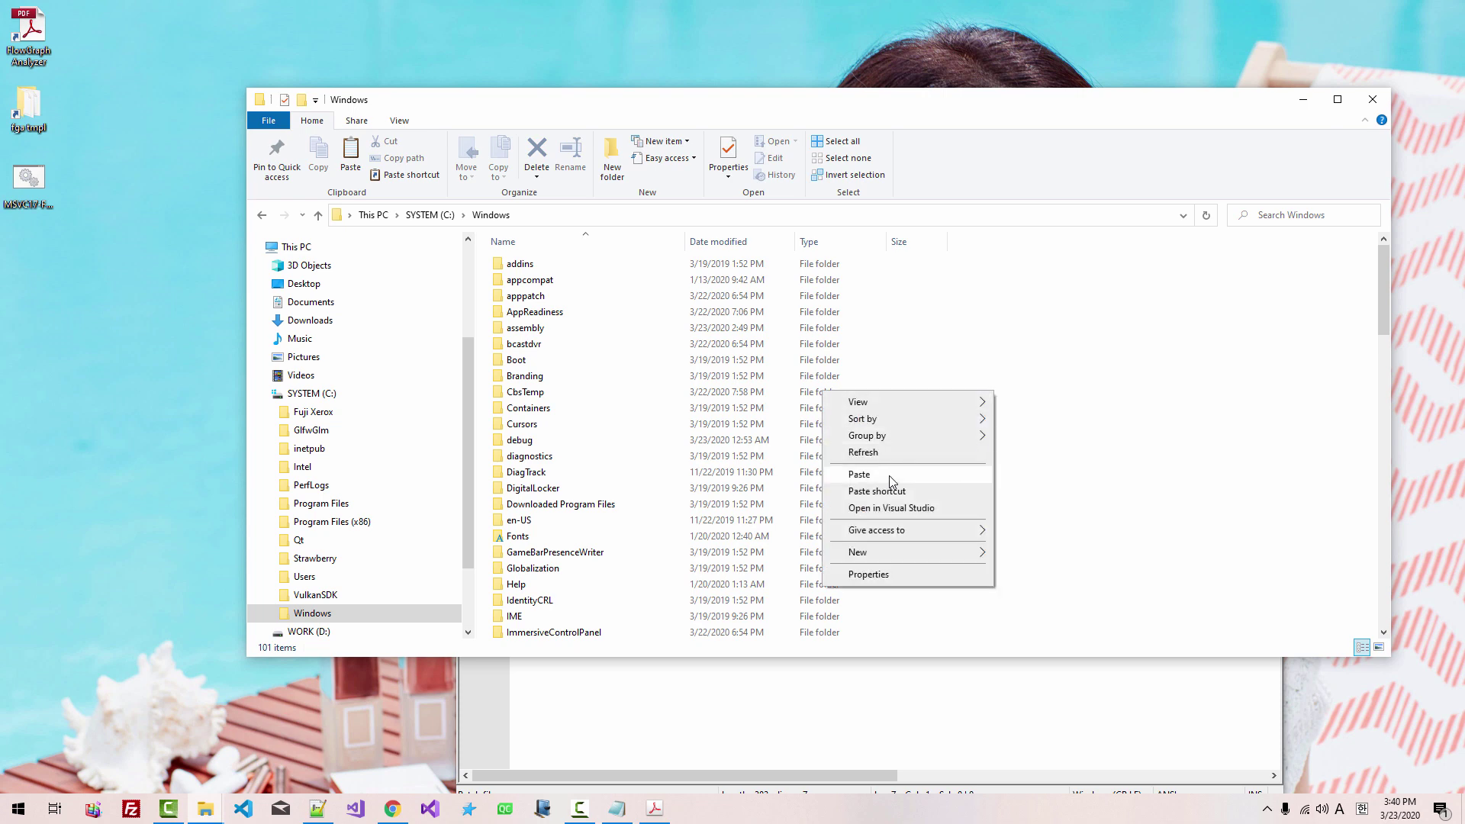
click(890, 475)
click(690, 302)
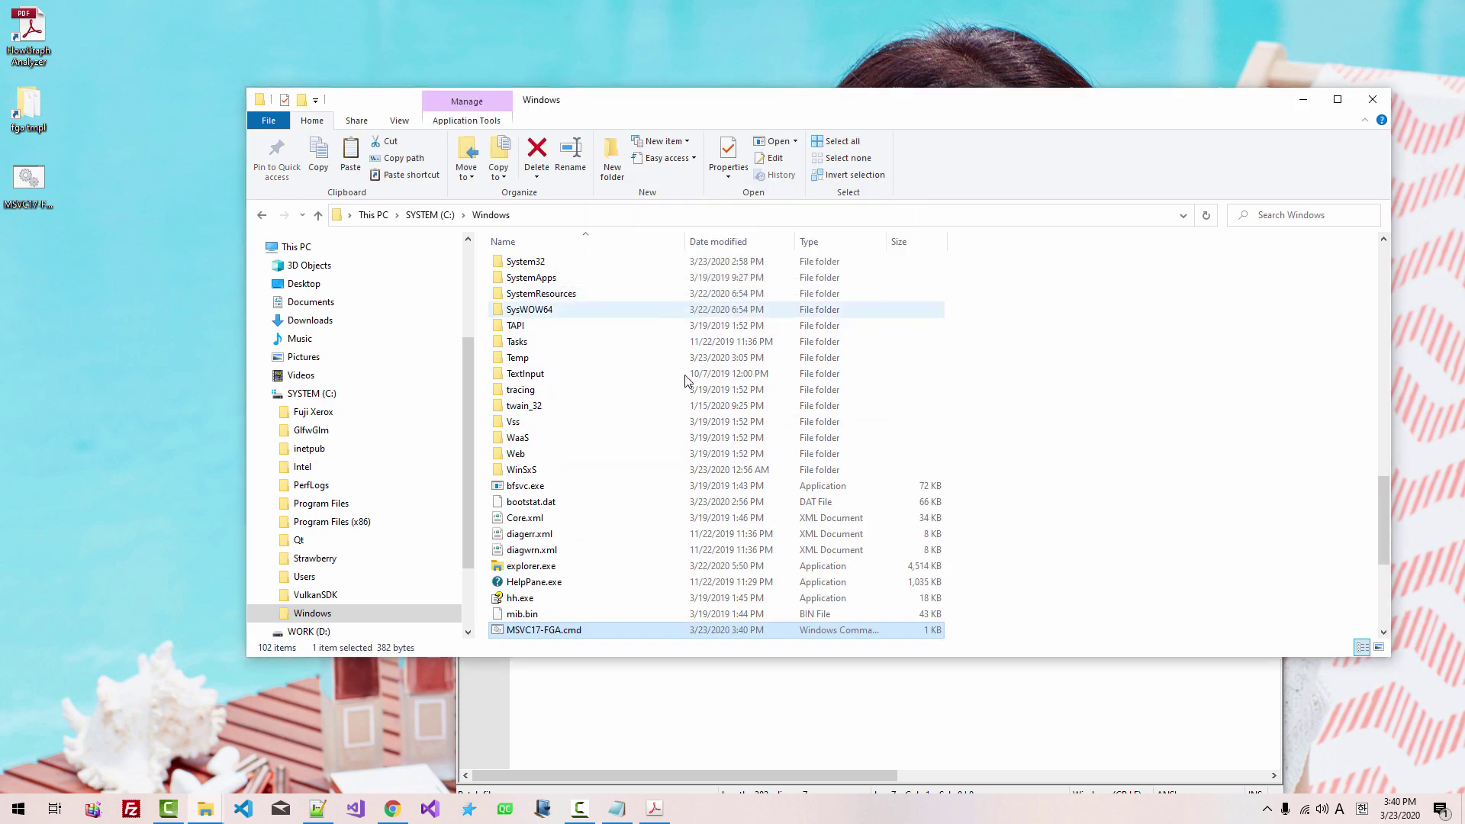
- Copy the full file name of MSVC17-FGA.cmd in the Windows folder through its rename field, leaving the name unchanged
right_click(563, 634)
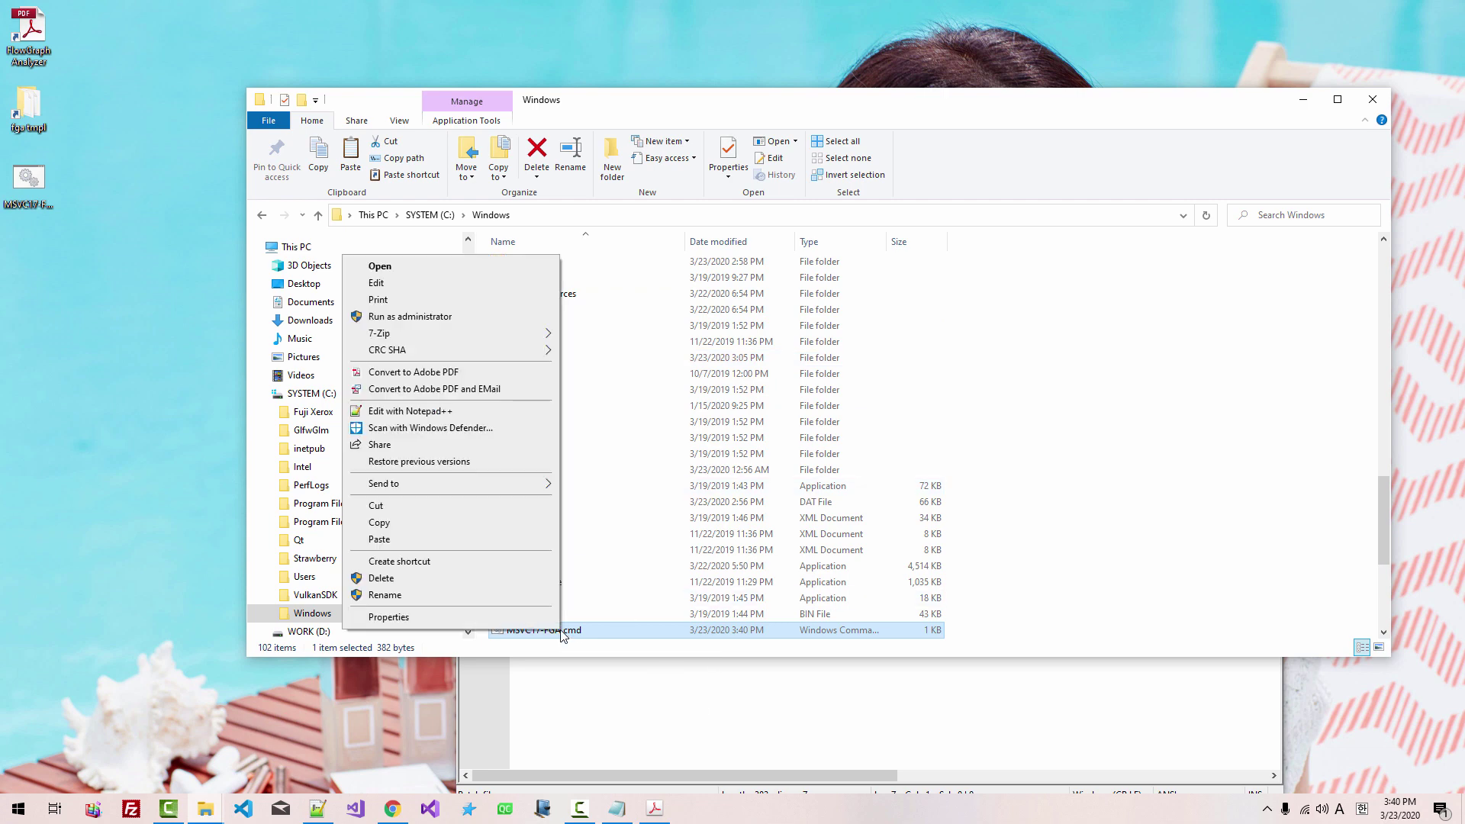
click(496, 600)
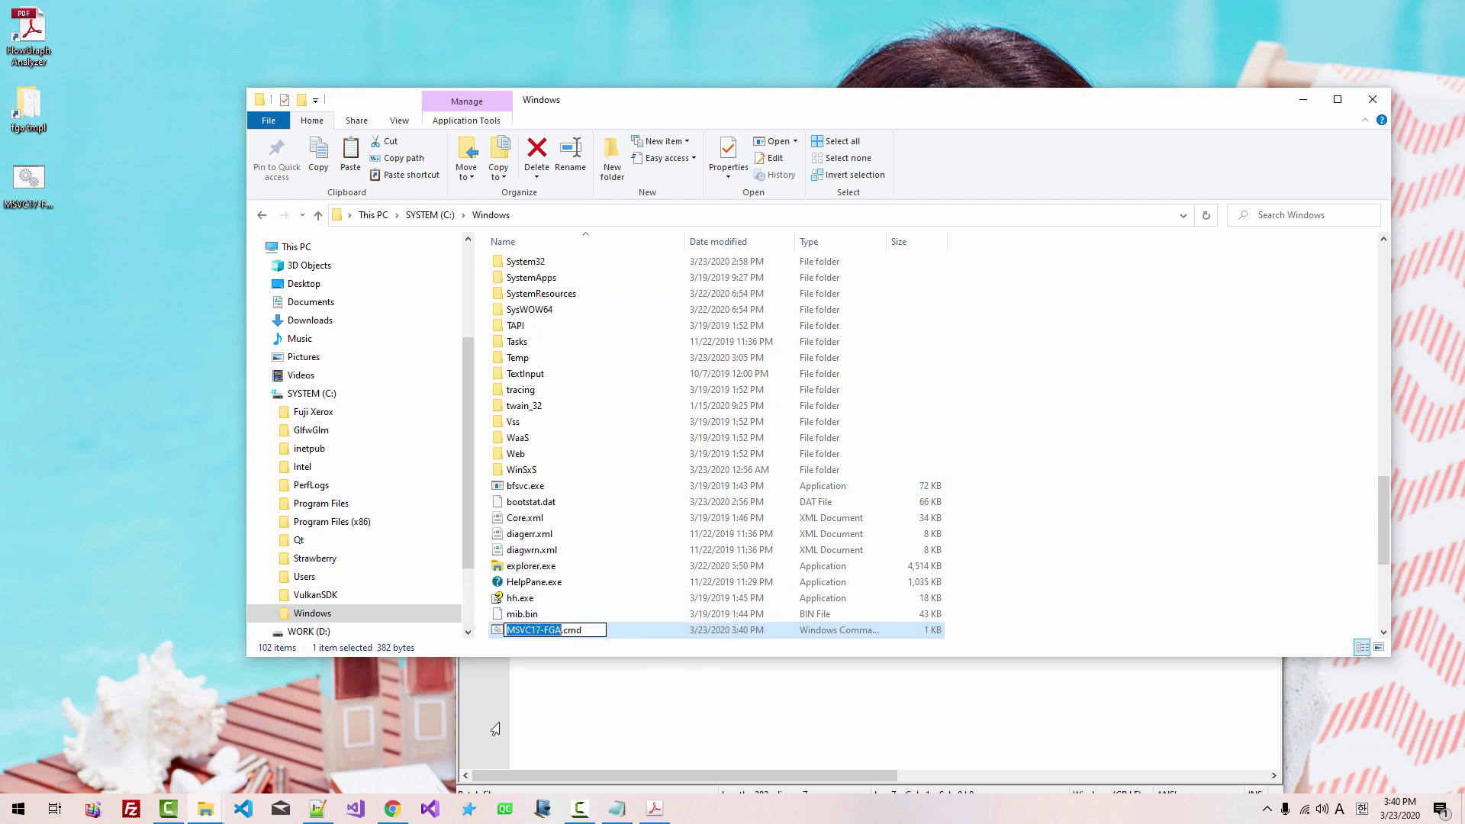
key(ctrl+a)
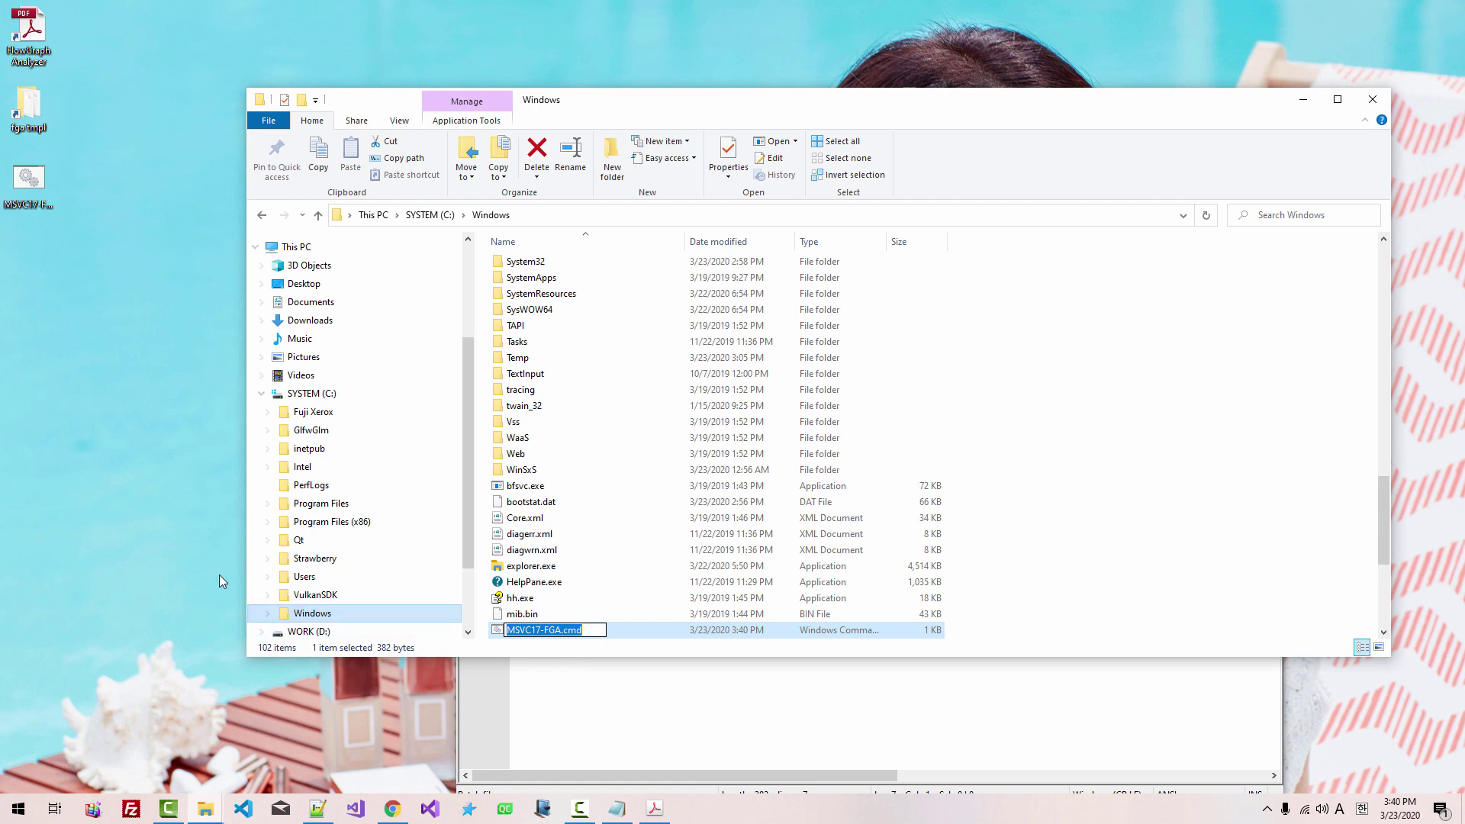
click(218, 554)
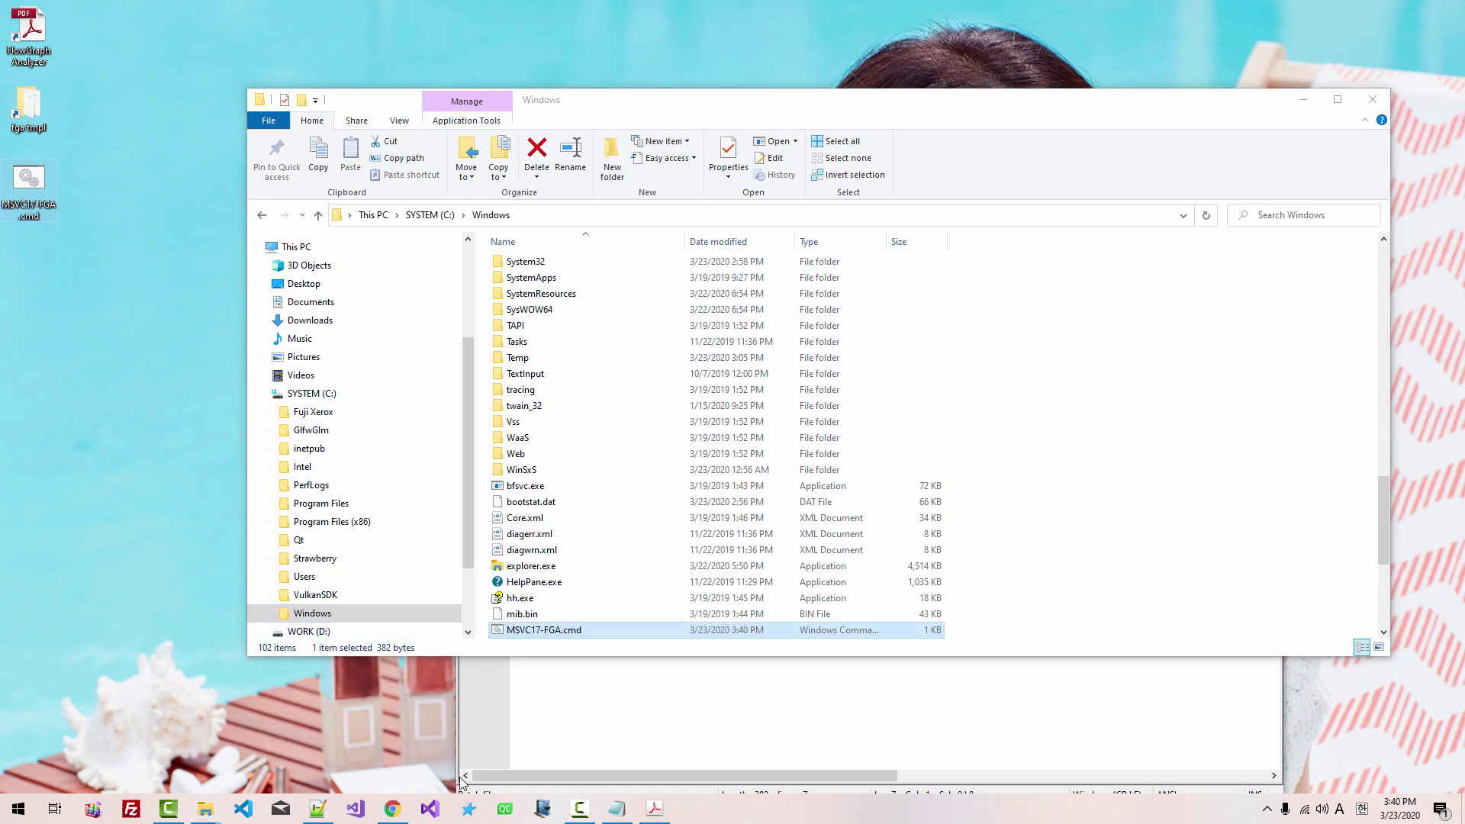
- In the x64 Native Tools Command Prompt for VS 2017 shortcut's properties, set the target to "%comspec% /k MSVC17-FGA.cmd"
right_click(469, 809)
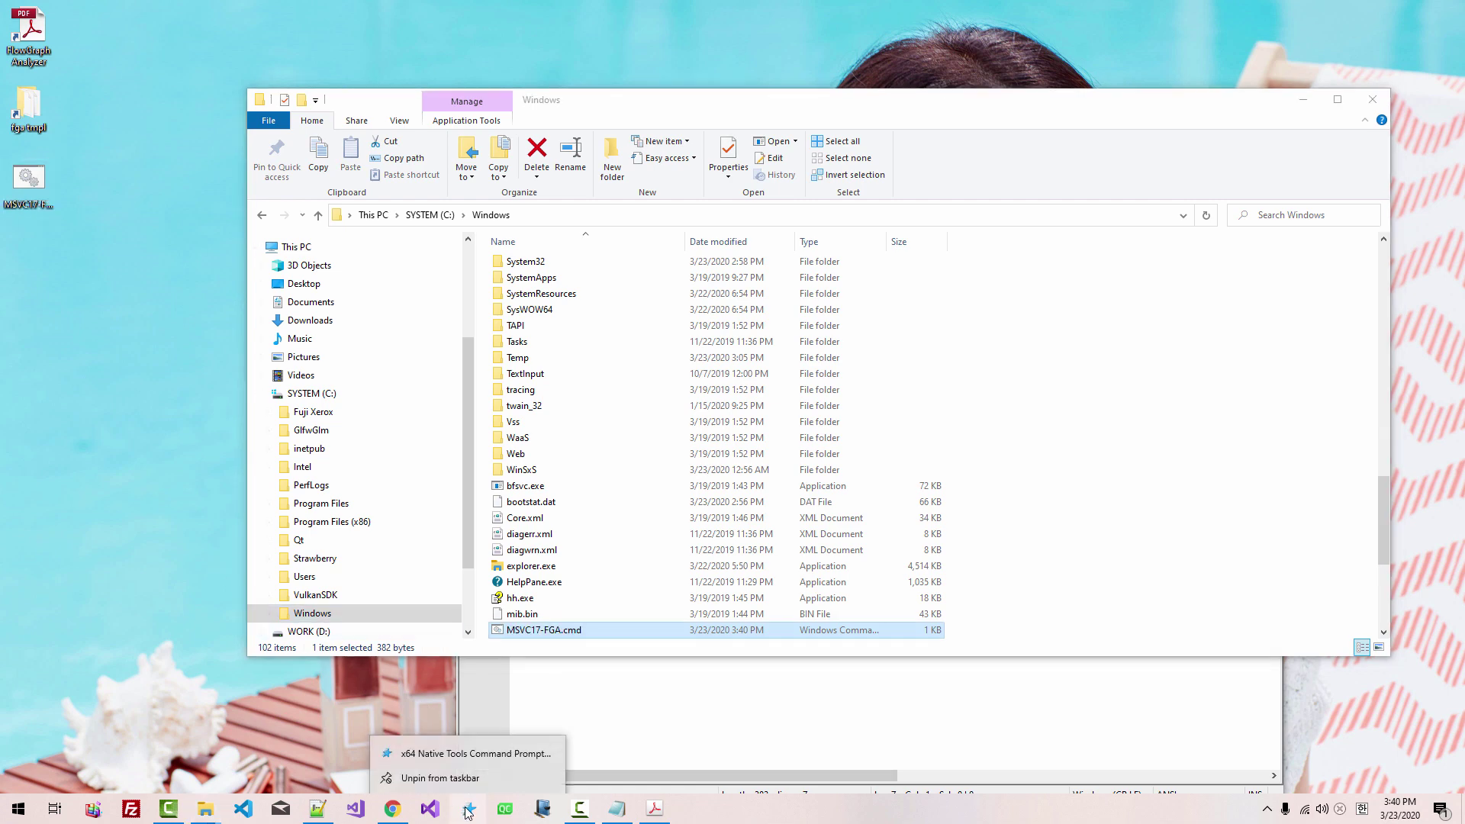
right_click(471, 753)
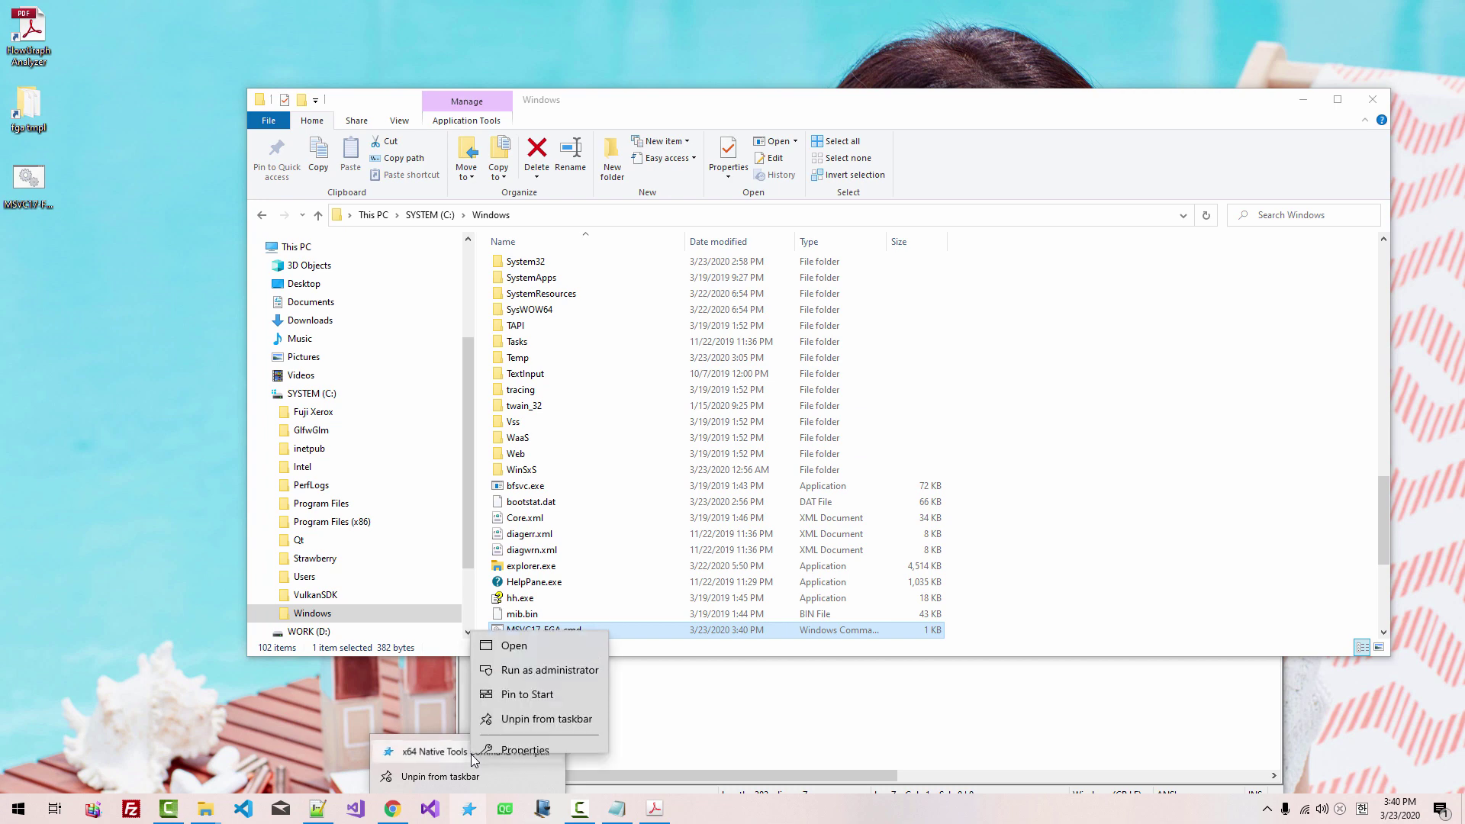
click(526, 736)
click(652, 537)
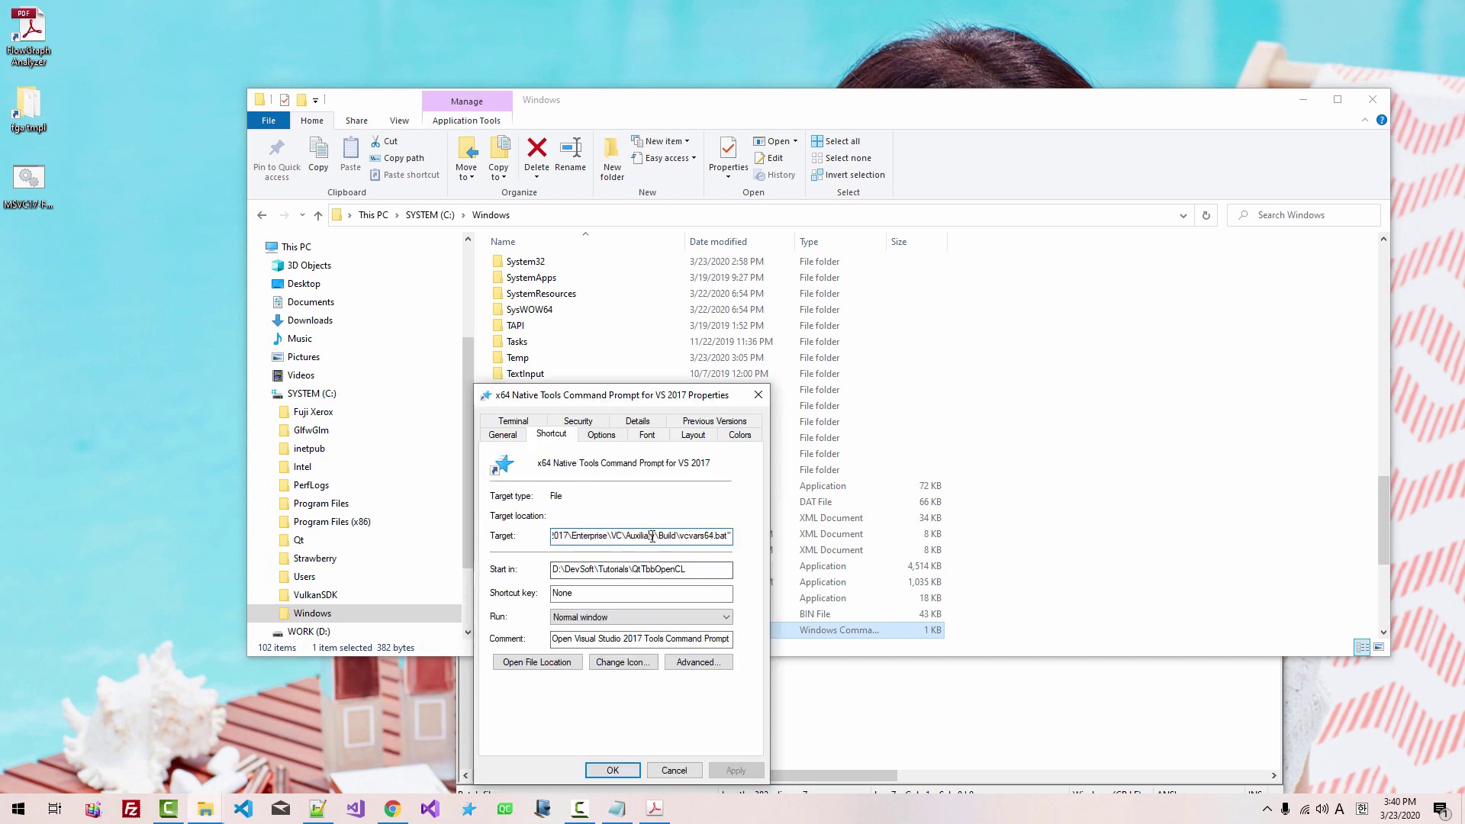
key(Home)
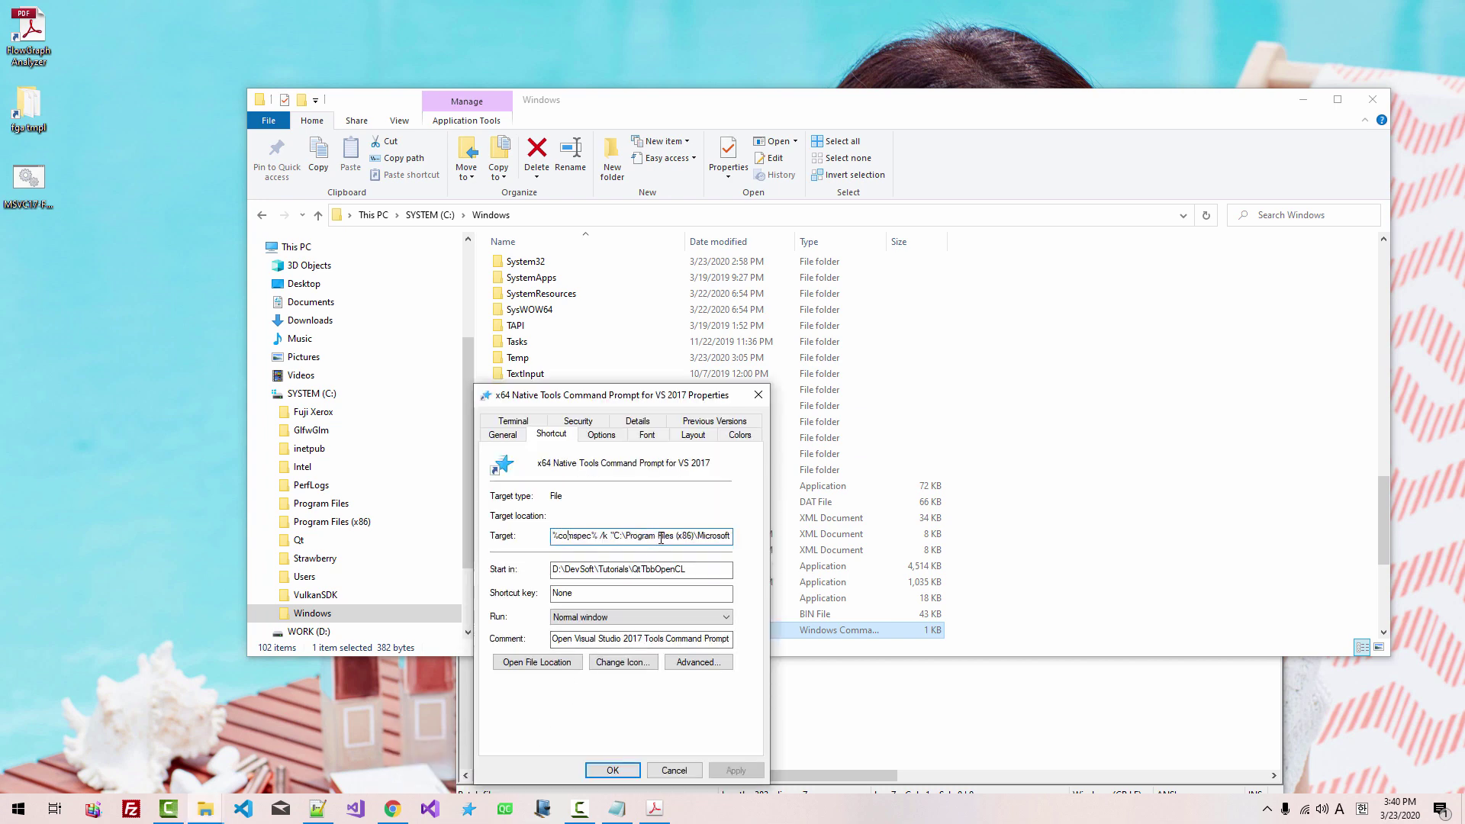
key(Right)
key(Right)
key(Right)
key(Right)
key(Right)
key(Right)
key(Right)
key(Right)
key(ctrl+a)
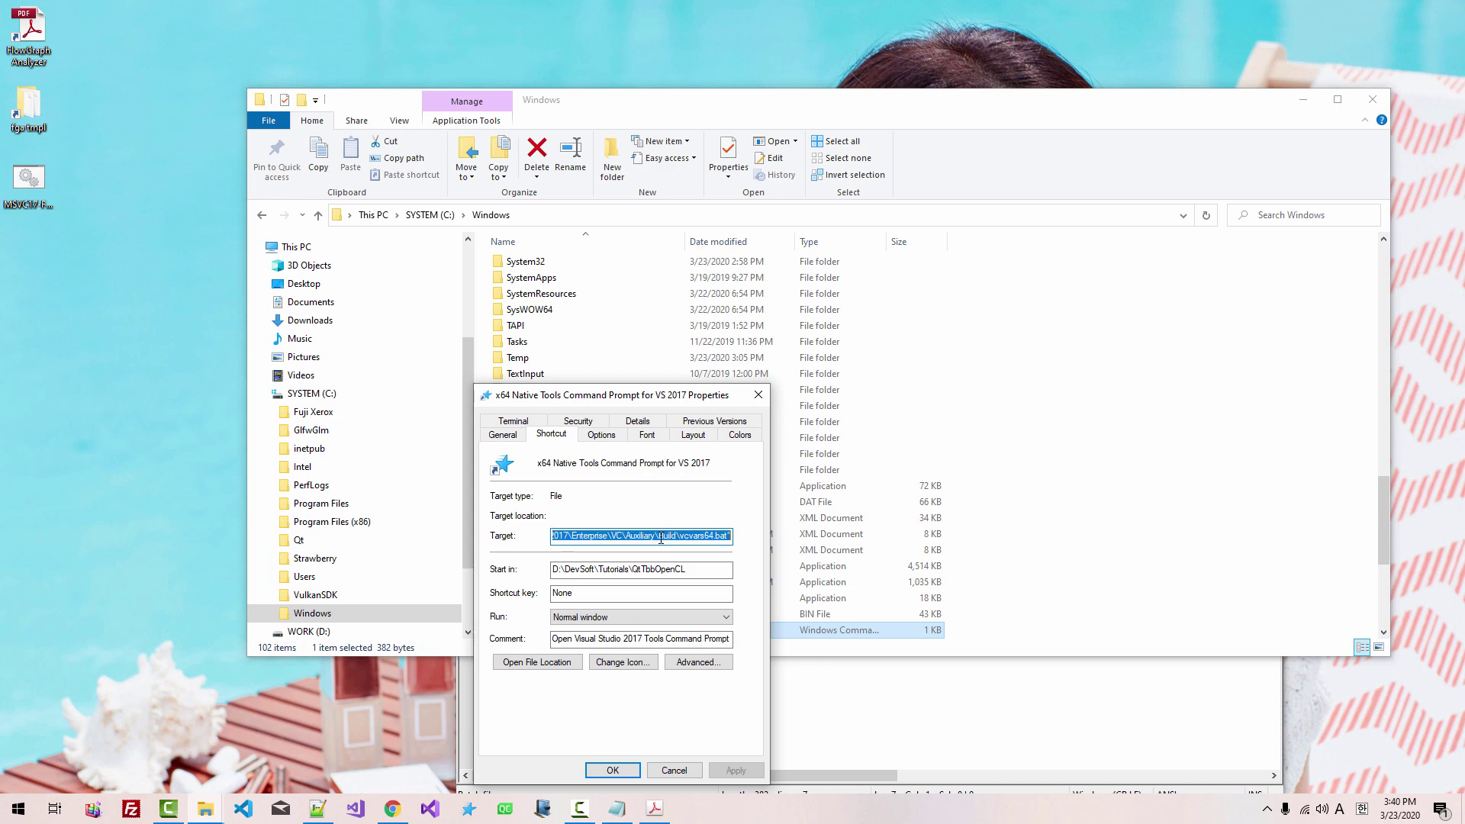
text(%comspec% /k MSVC17-FGA.cmd)
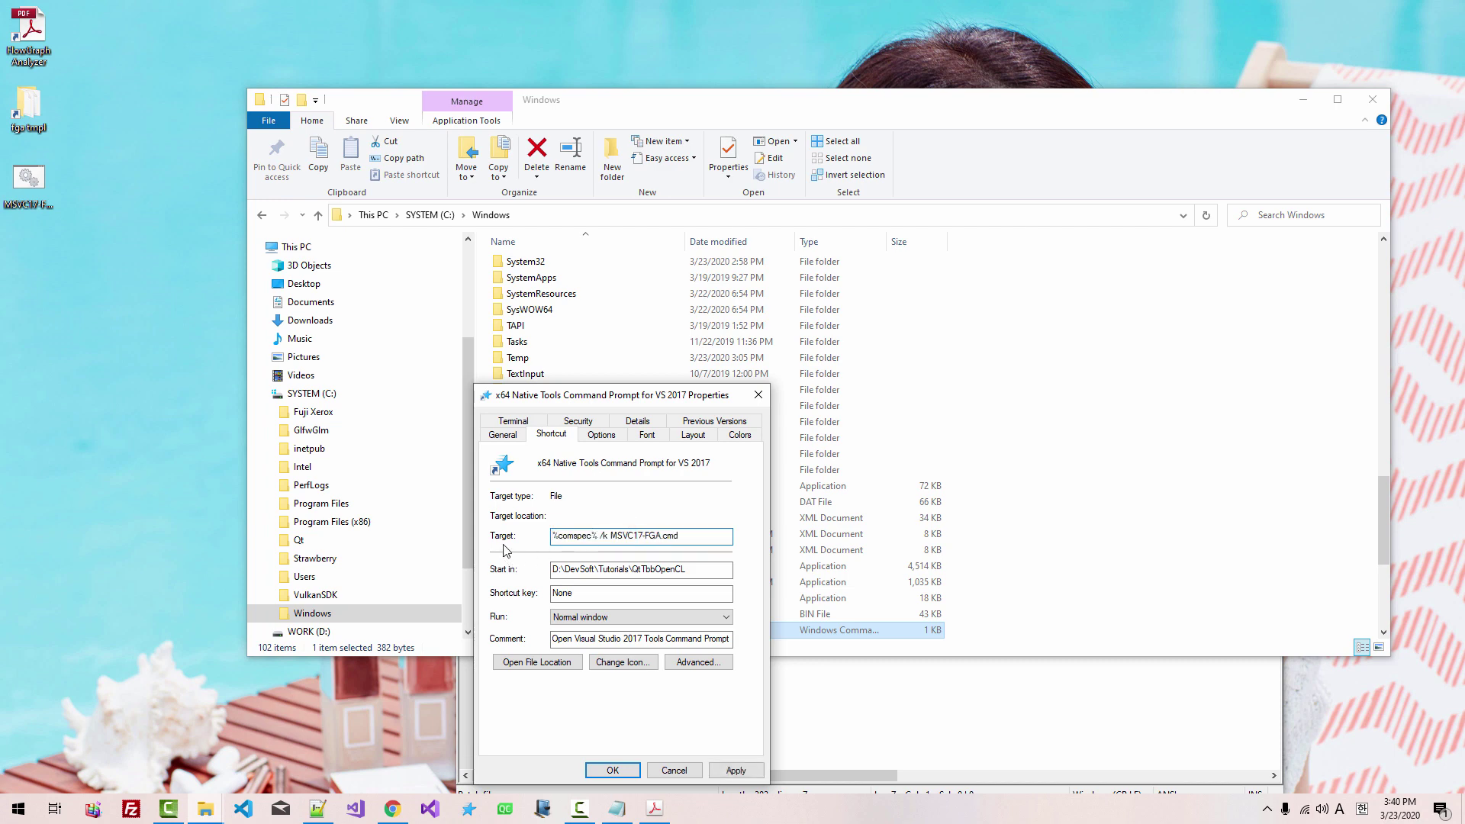
- Copy the shortcut target into Intel Advisor.cpp in Notepad++ as an indented line above "Prerequisites:"
key(ctrl+a)
key(ctrl+c)
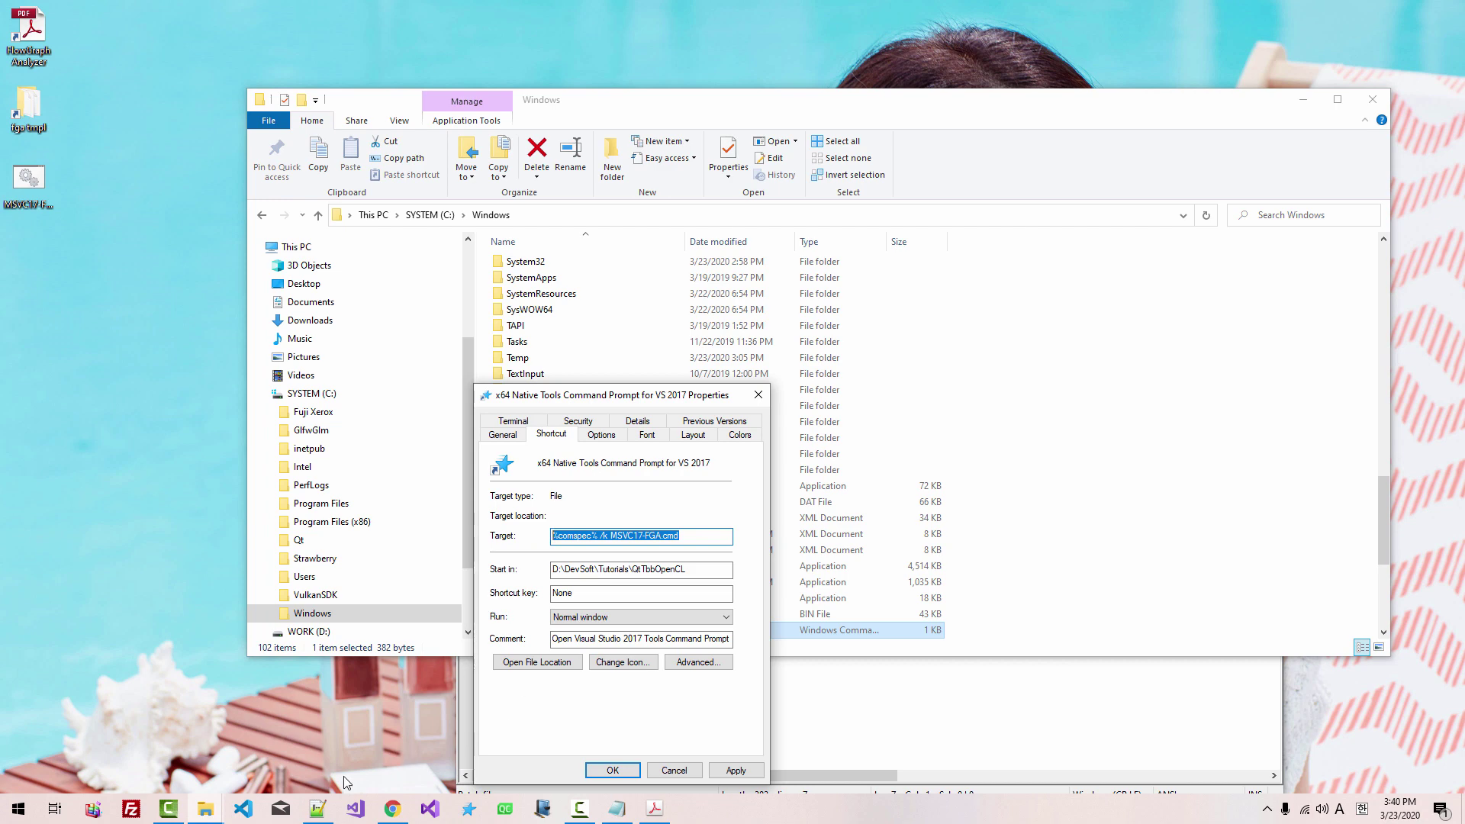
click(318, 809)
key(Return)
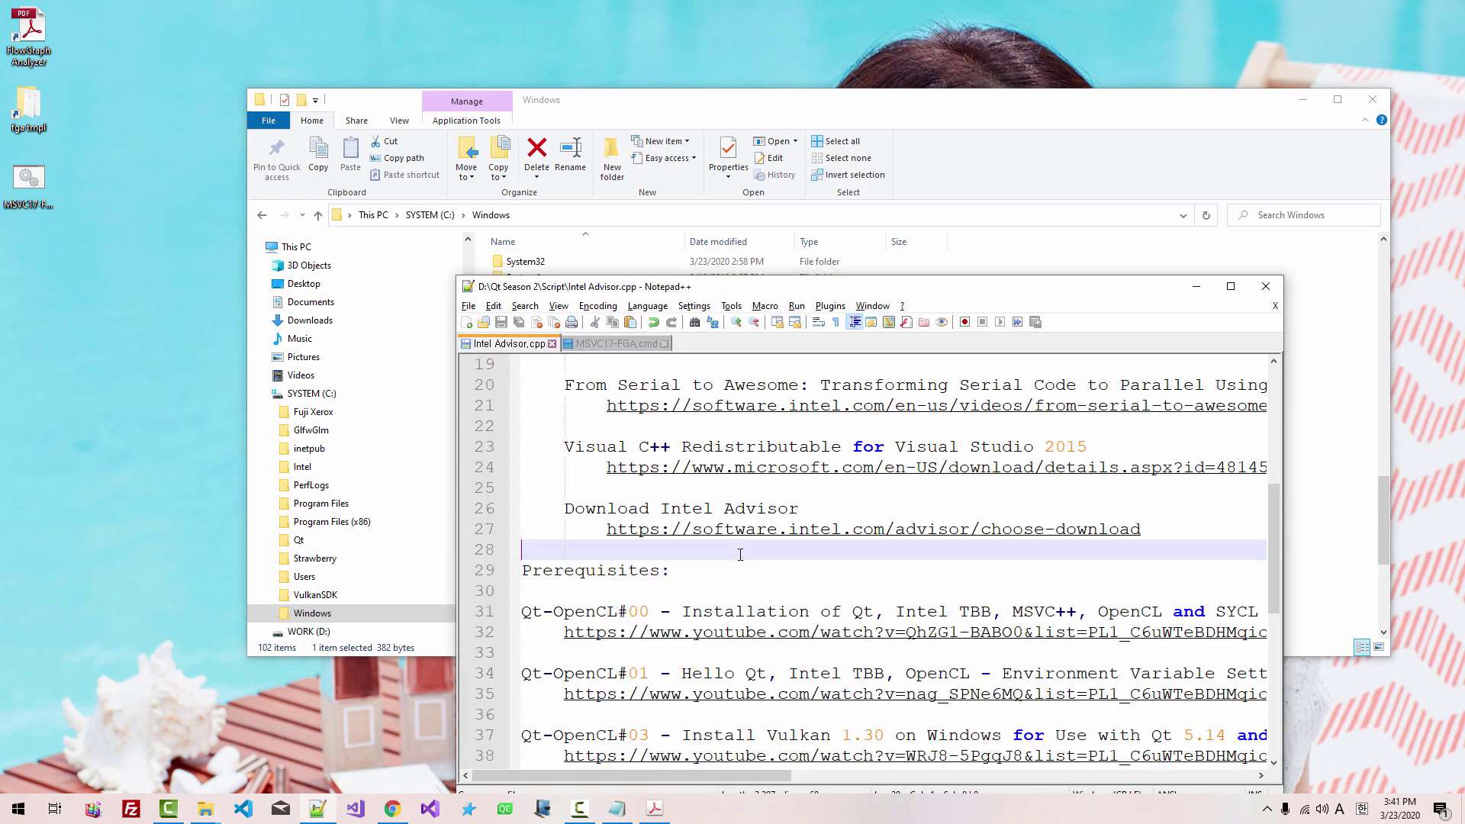
key(Up)
key(ctrl+v)
key(Return)
key(Up)
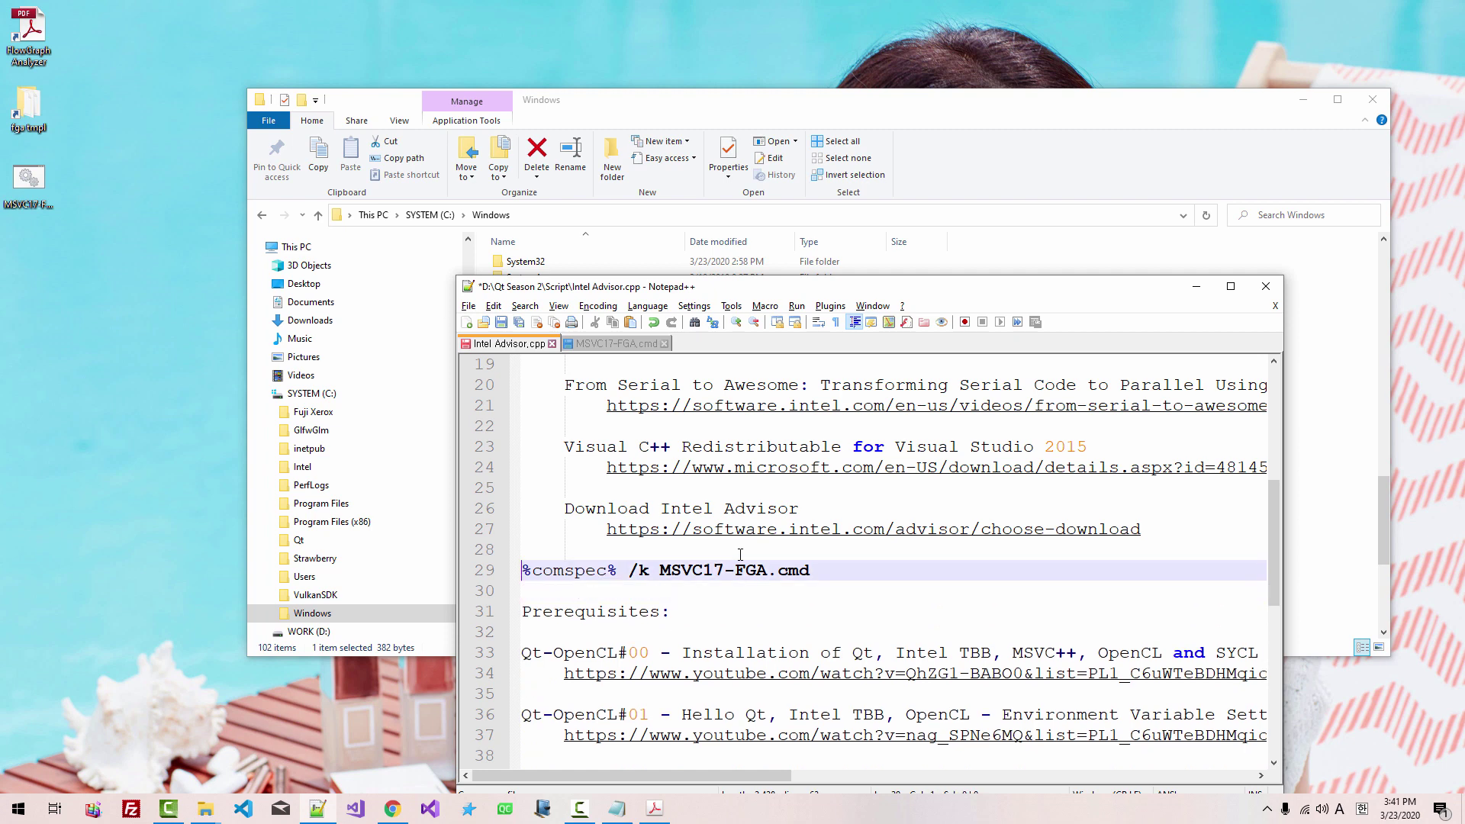
key(Tab)
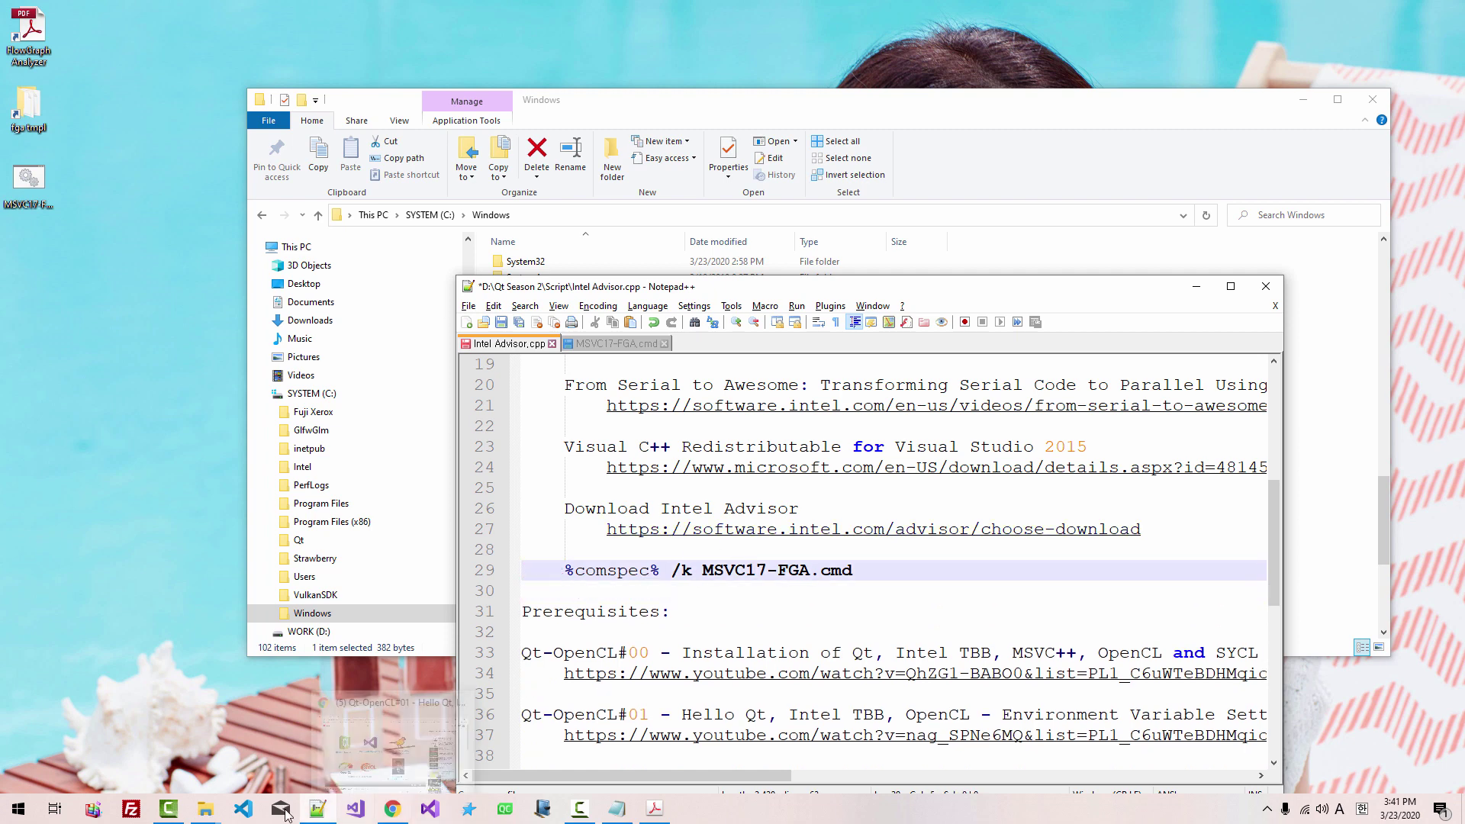
- Return to the x64 Native Tools shortcut properties, apply the new target and close the dialog
mouse_move(219, 796)
click(142, 755)
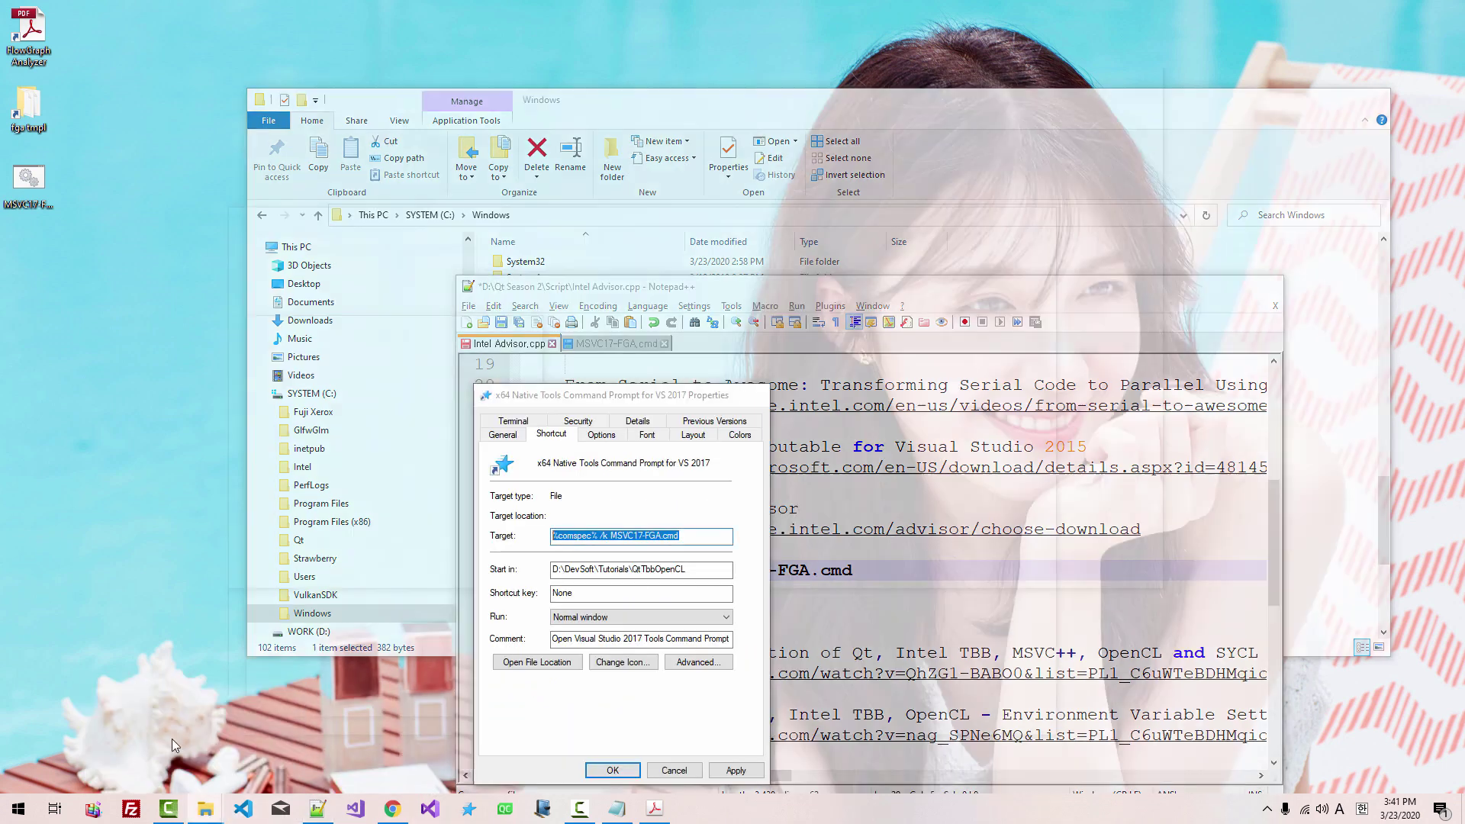
click(739, 773)
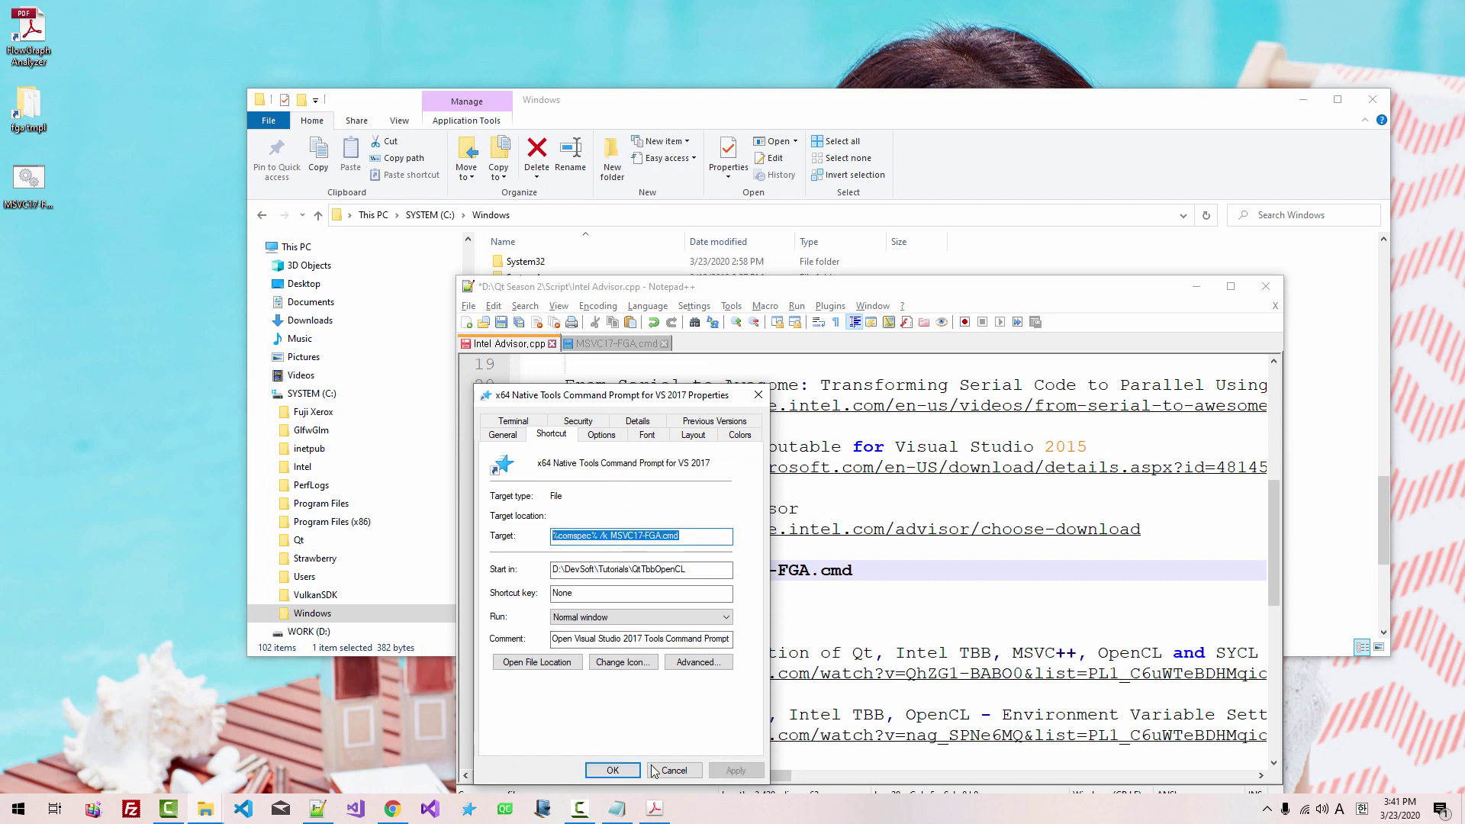
click(615, 772)
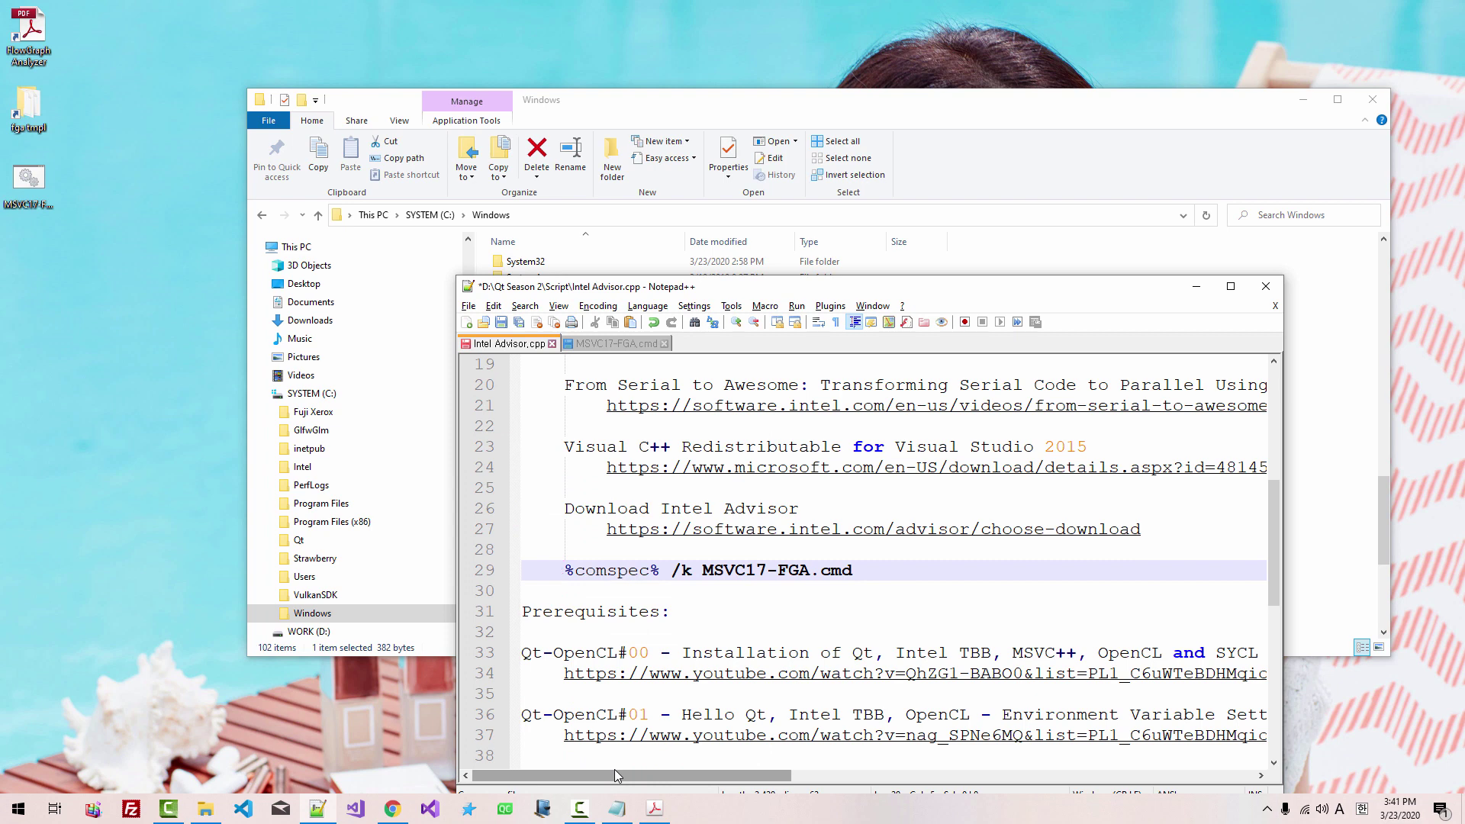
- Launch the x64 Native Tools Command Prompt for VS 2017 and list the contents of its starting directory
click(470, 811)
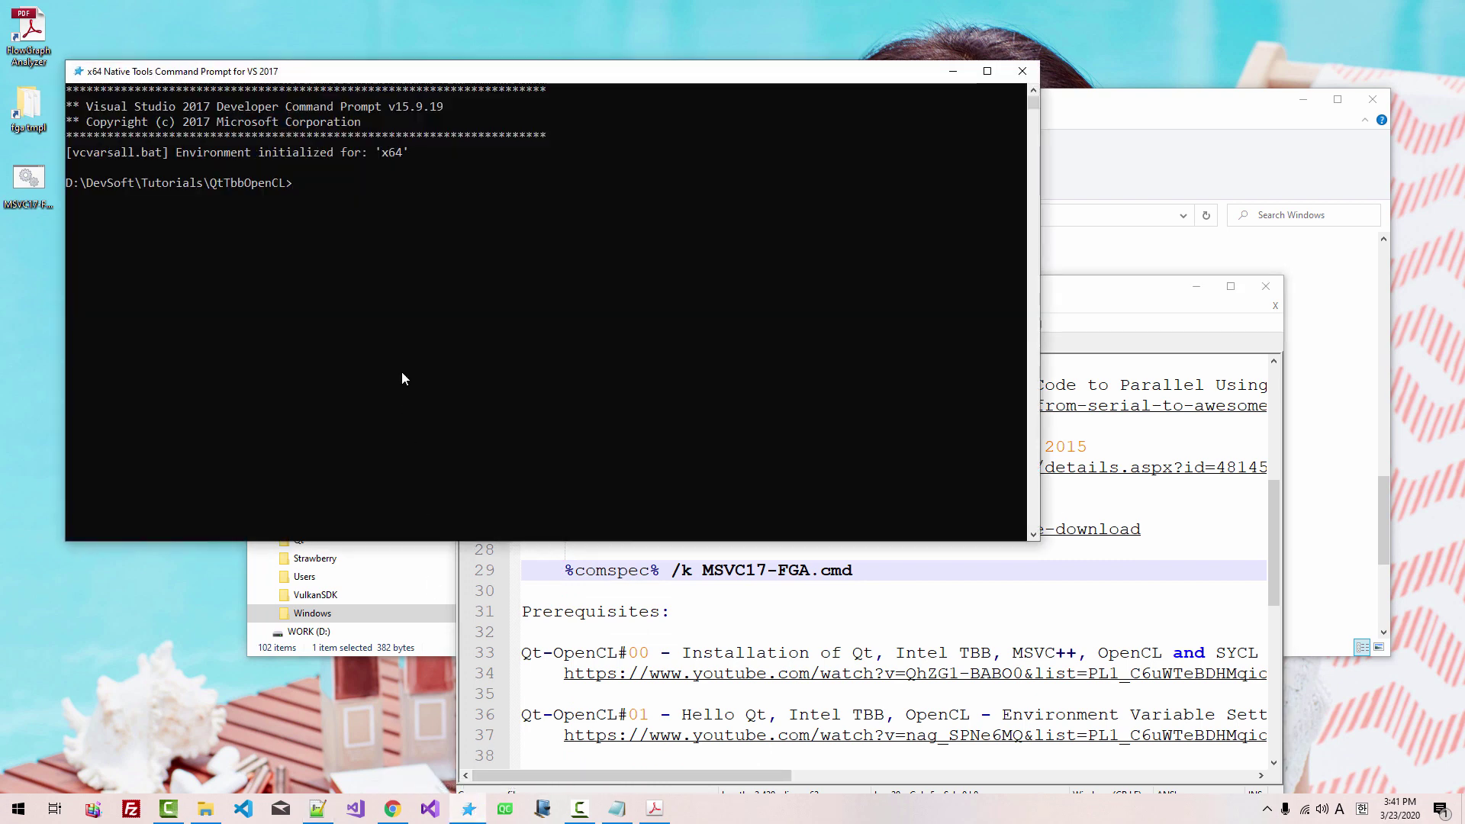
key(Return)
key(Return)
text(dir)
key(Return)
- Change to the 47-IntelAdvisor directory and list its contents
text(c)
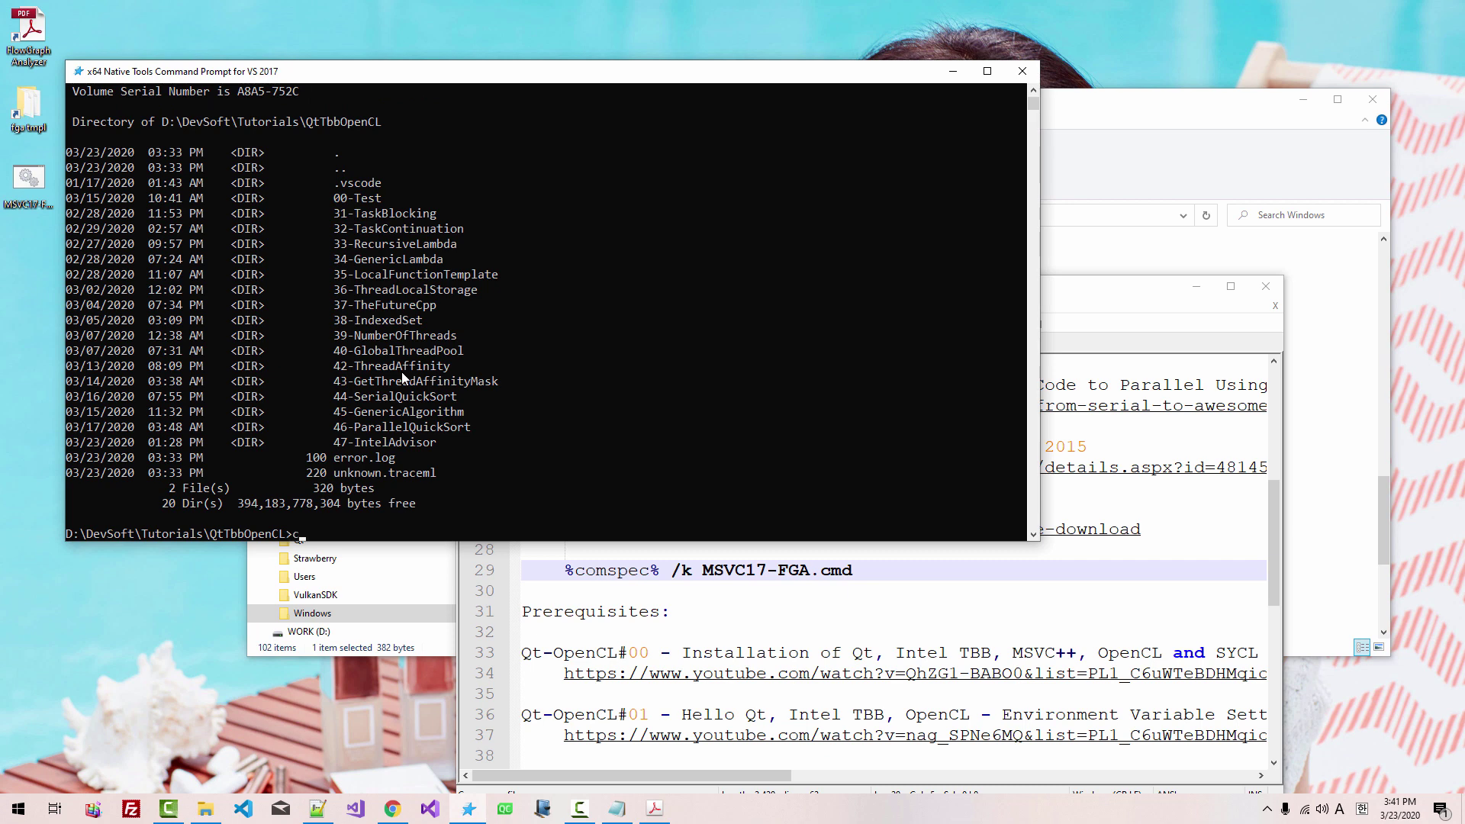
text(d 47-IntelAdvisor)
key(Return)
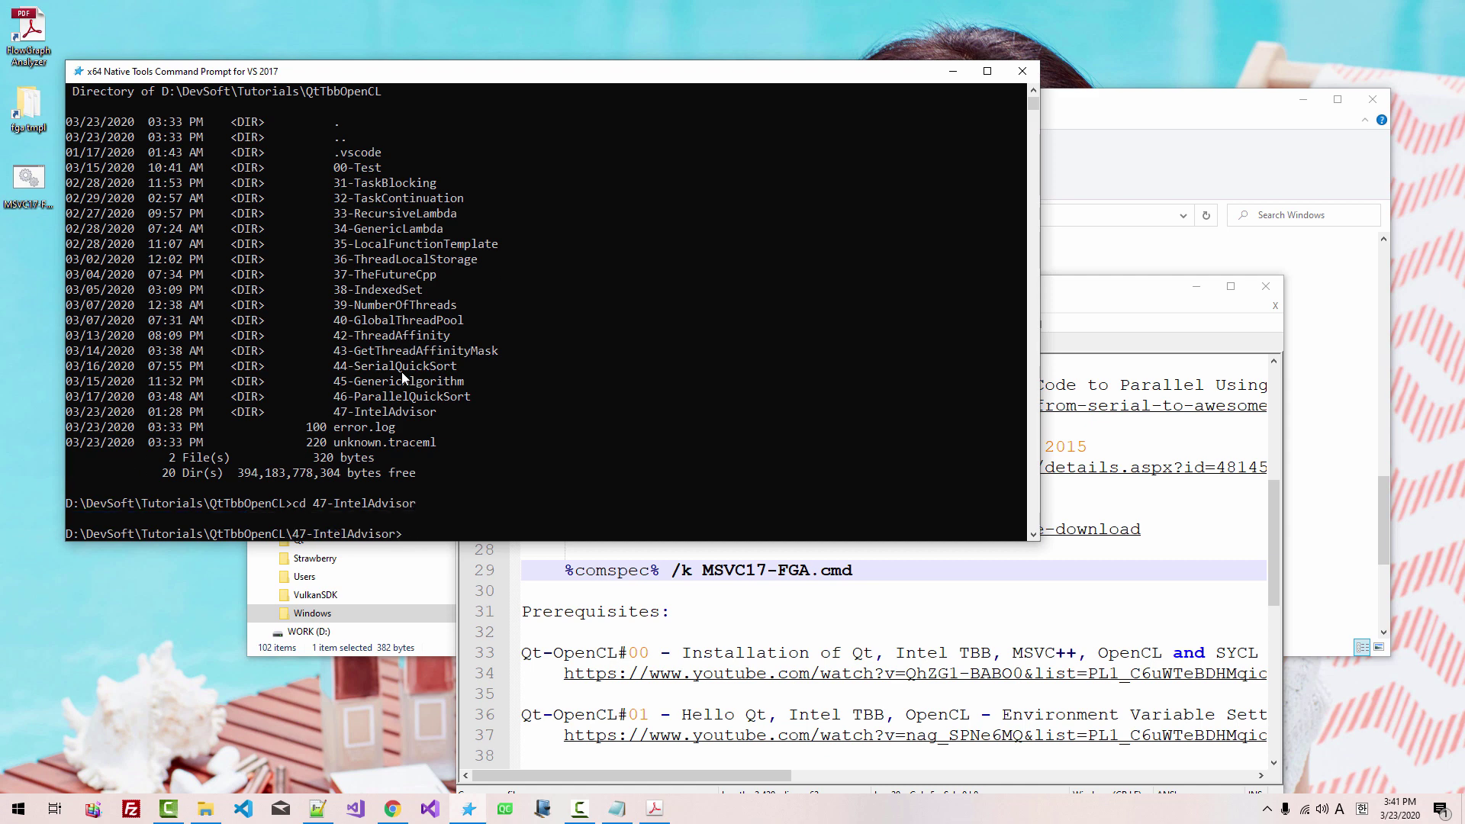
text(dir)
key(Return)
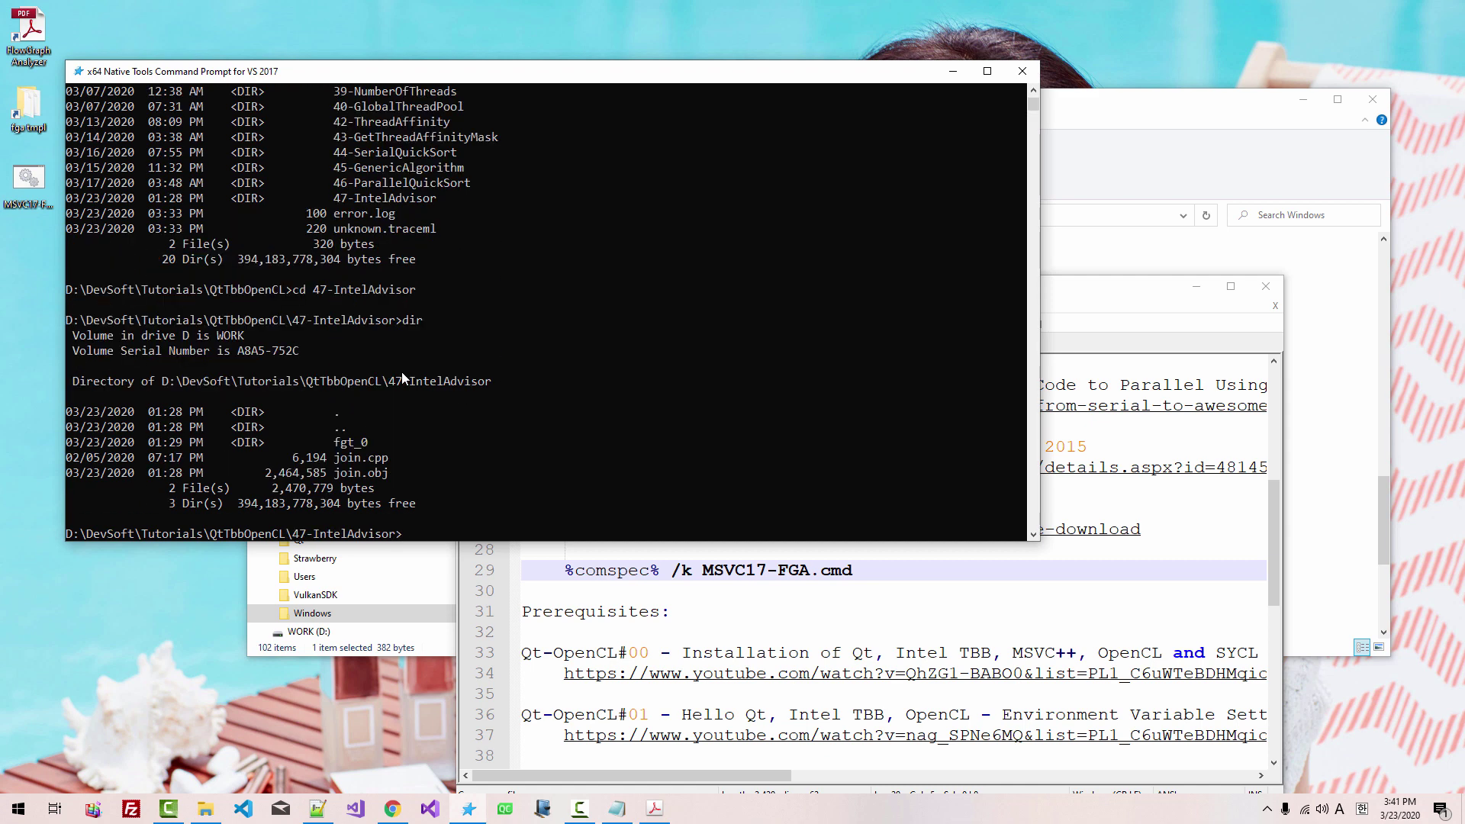
- Create a directory named fgt_1 inside 47-IntelAdvisor and list the folder's contents again
text(mkdir fgt_1)
key(Return)
text(di)
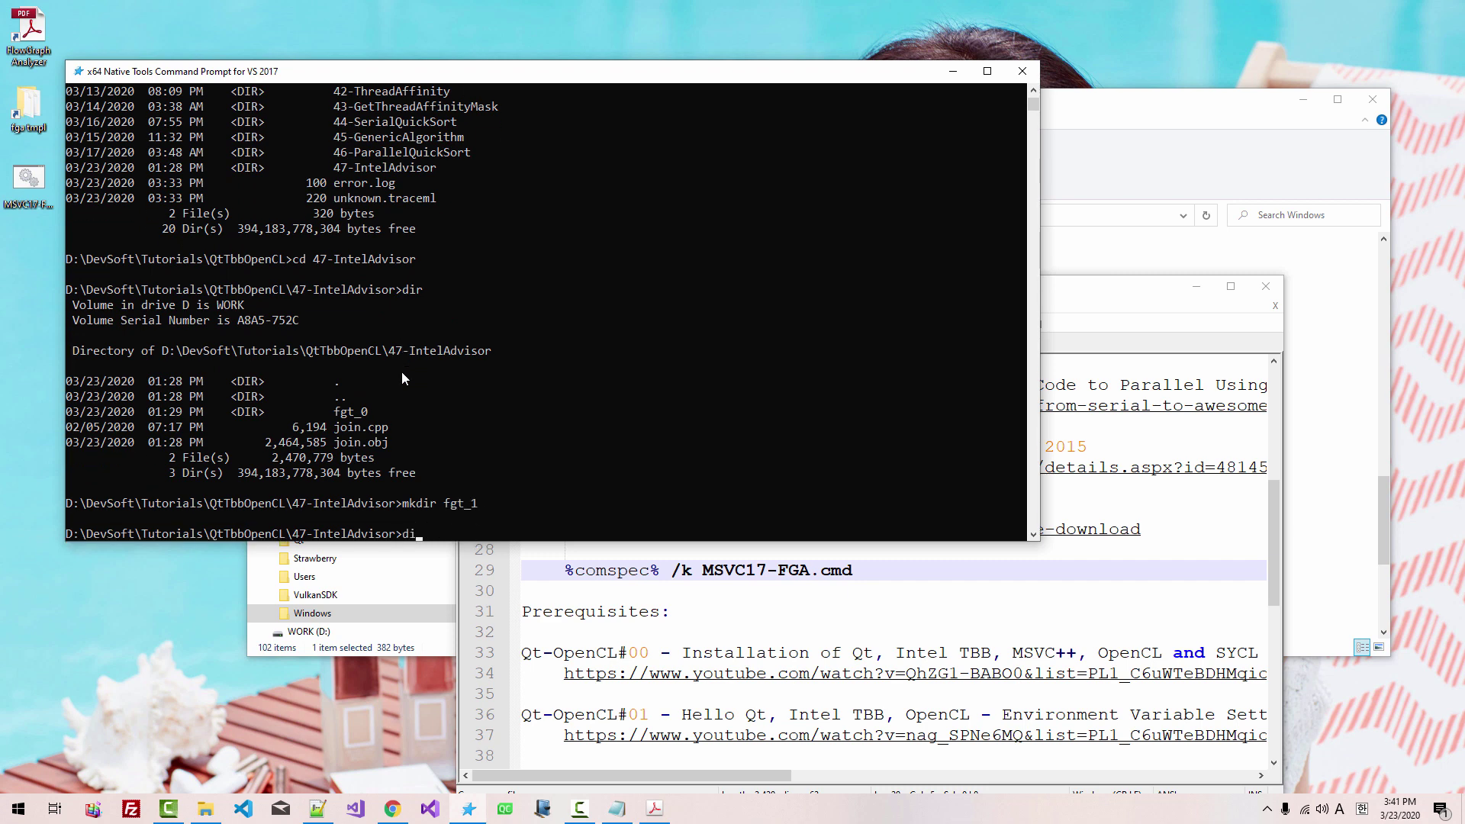
text(r)
key(Return)
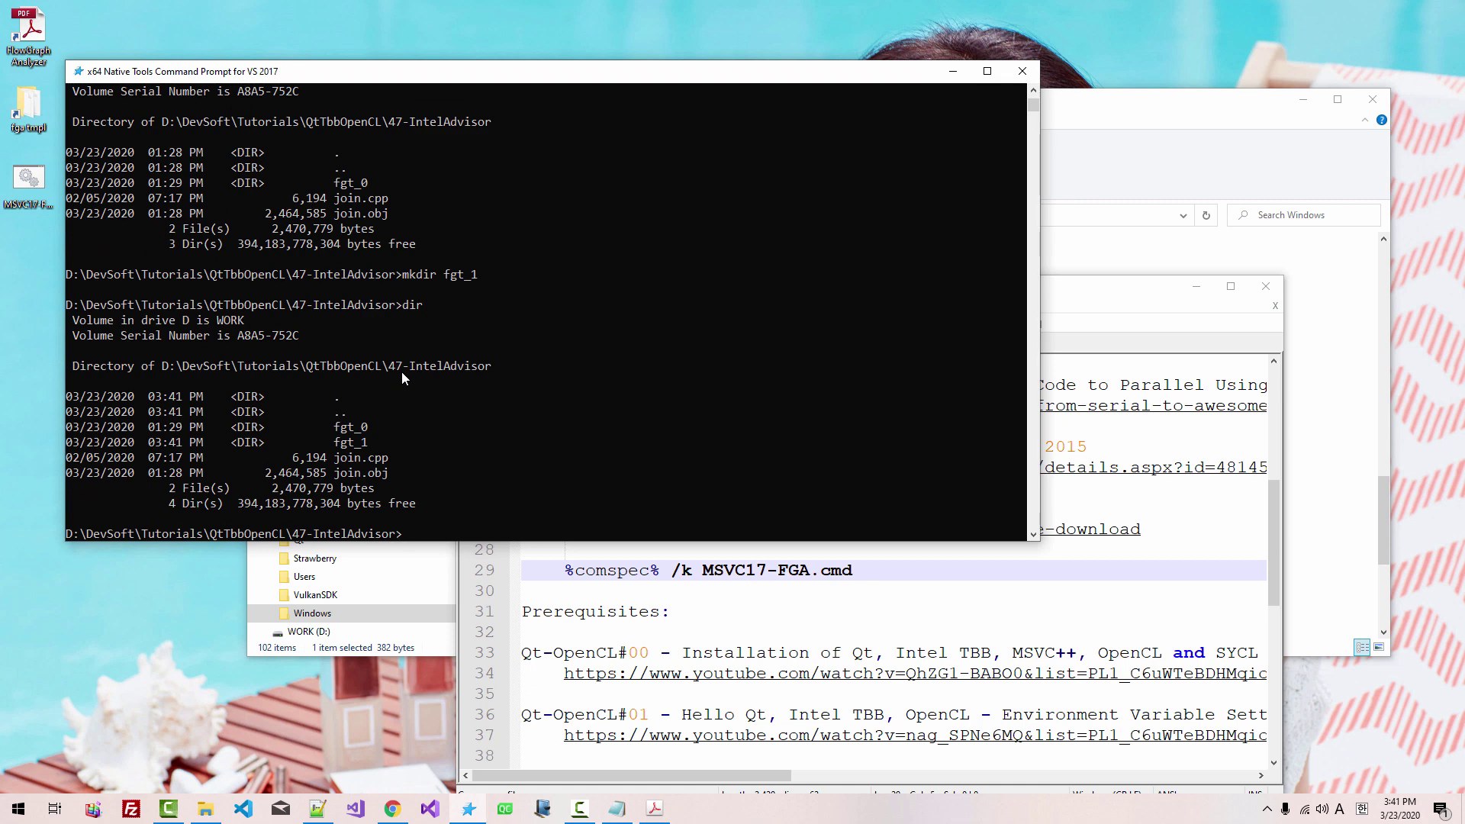
- Compile join.cpp into ./fgt_1/m.exe using cl with the options /EHsc, /std:c++17 and /DTBB_USE_THREADING_TOOLS
text(cl /EHsc /std:c++17 /DTBB_US)
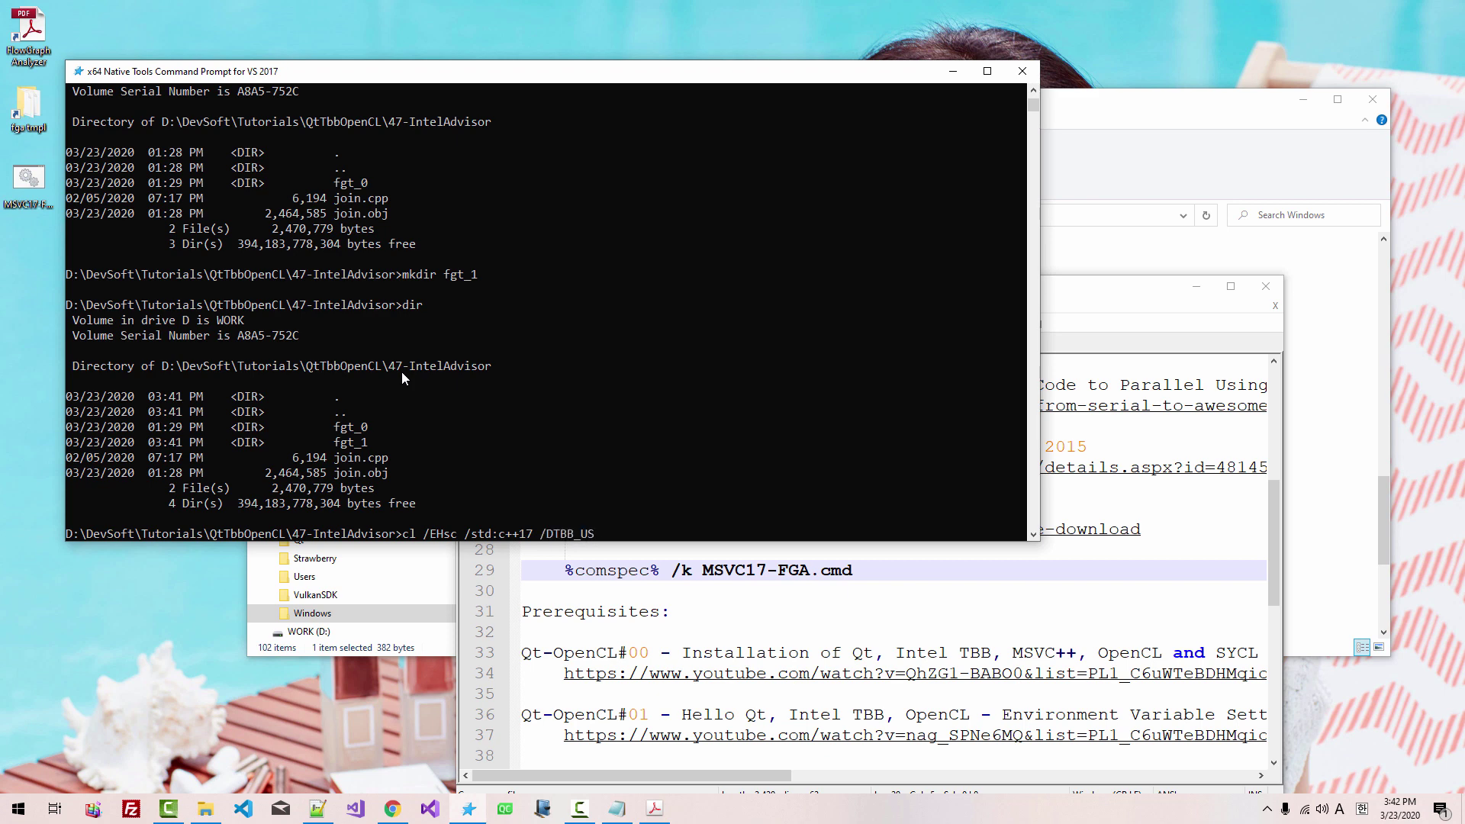
text(E_THREADING_TOOLS join)
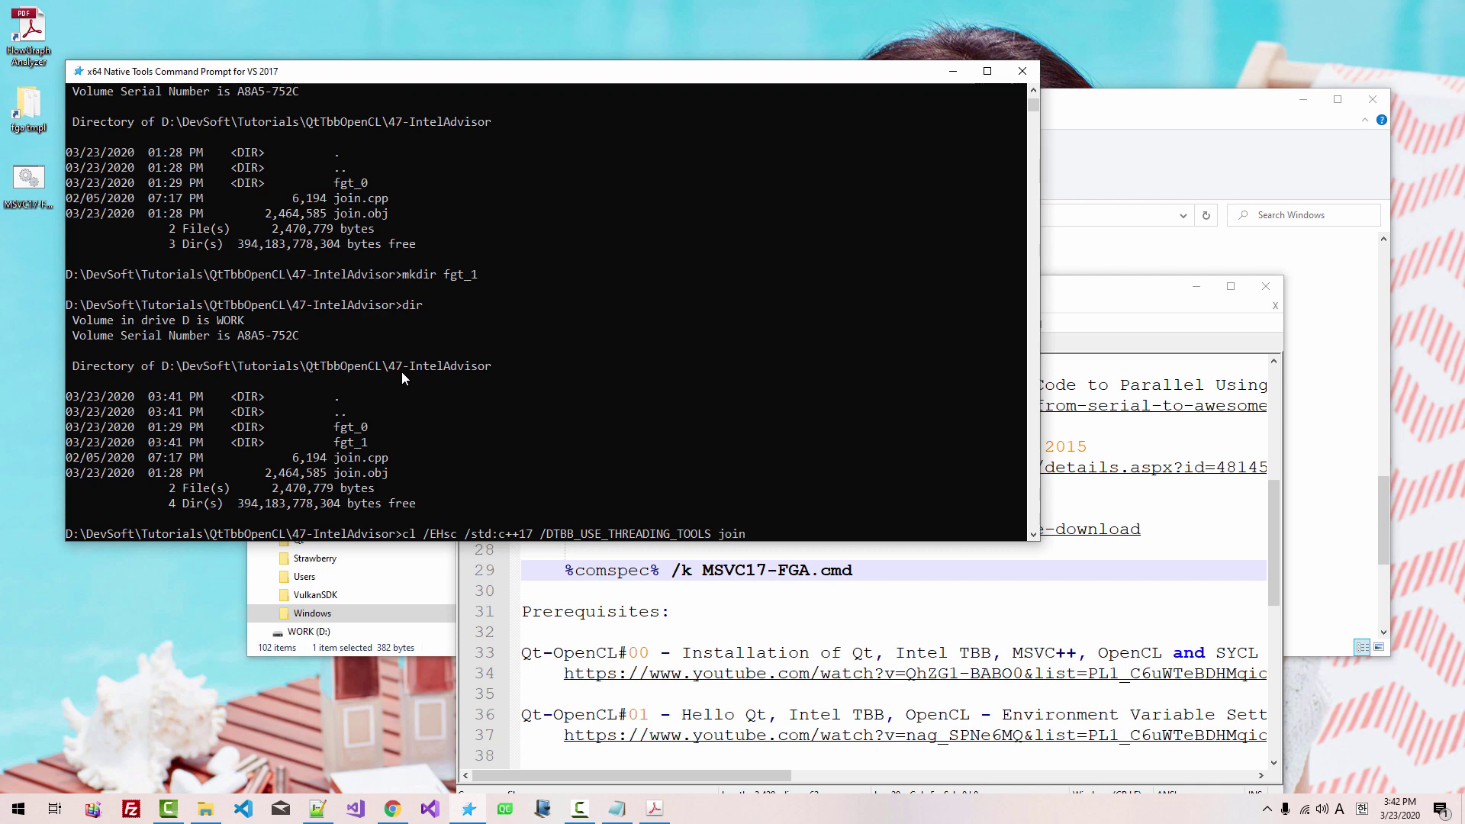
text(.cpp /Fe: ./fgt_1/m.exe)
key(Return)
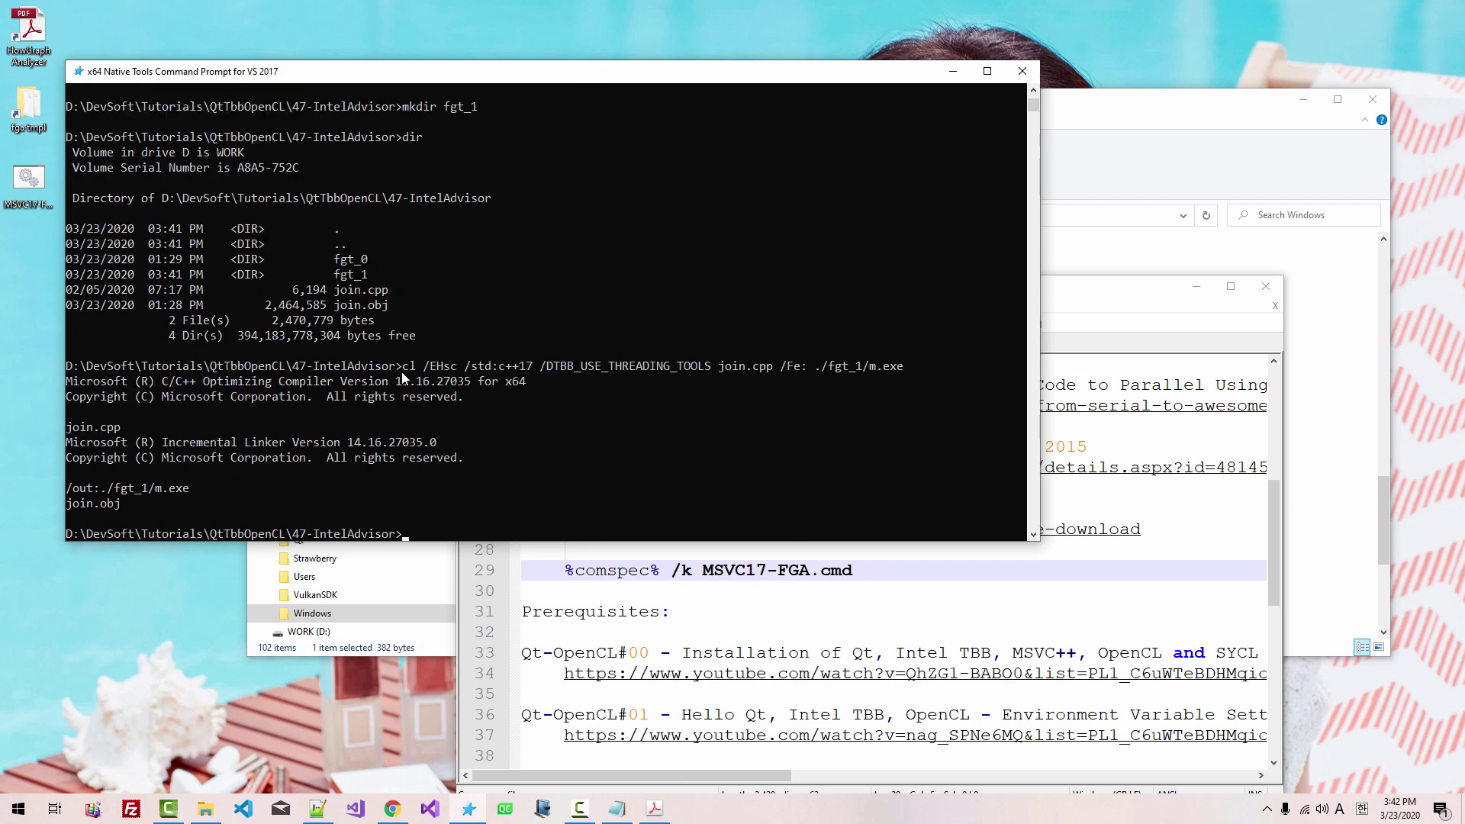
- Change to the fgt_1 directory and list its contents
text(cd fgt_1)
key(Return)
text(dir)
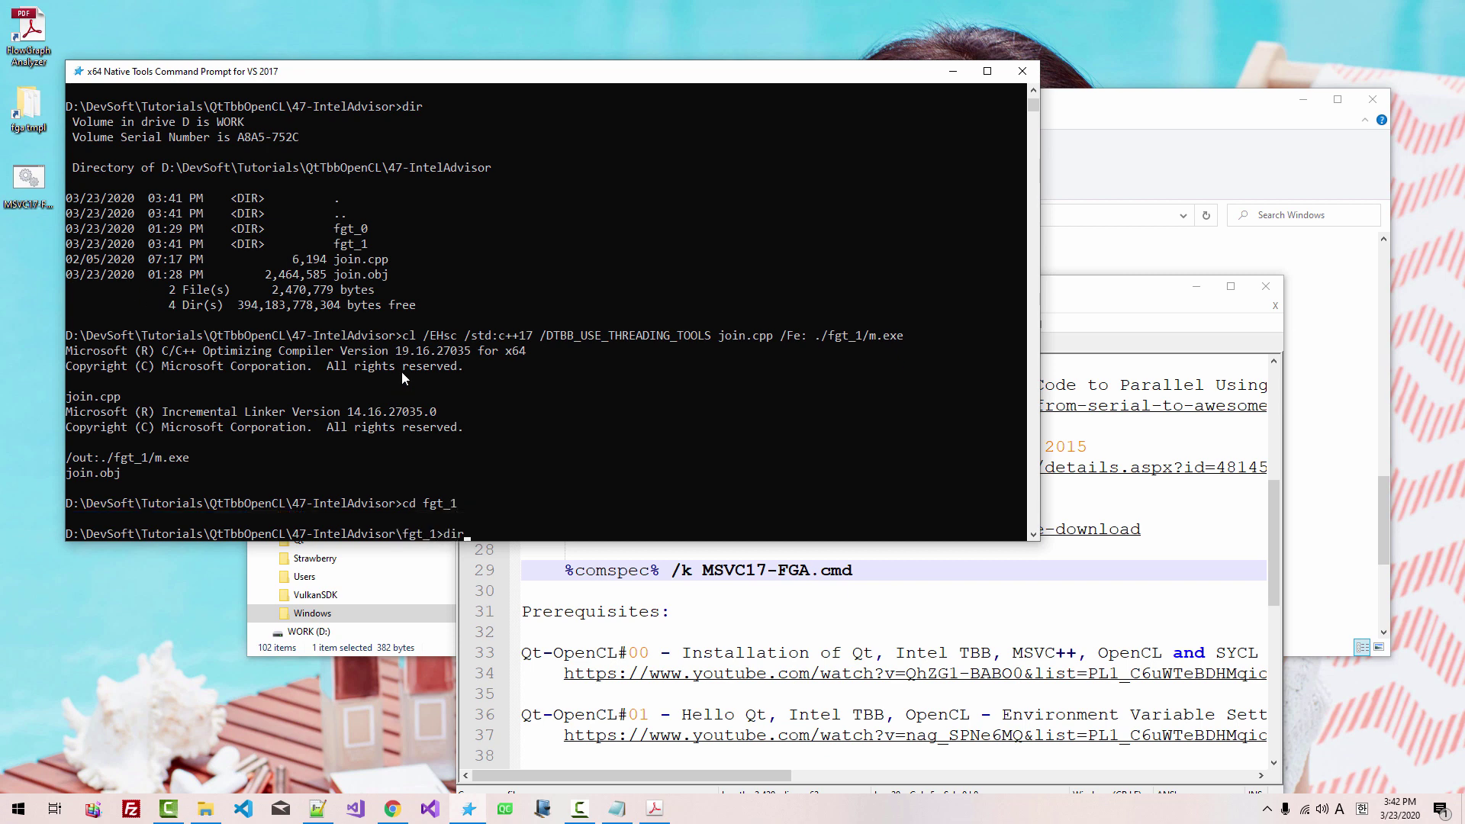
key(Return)
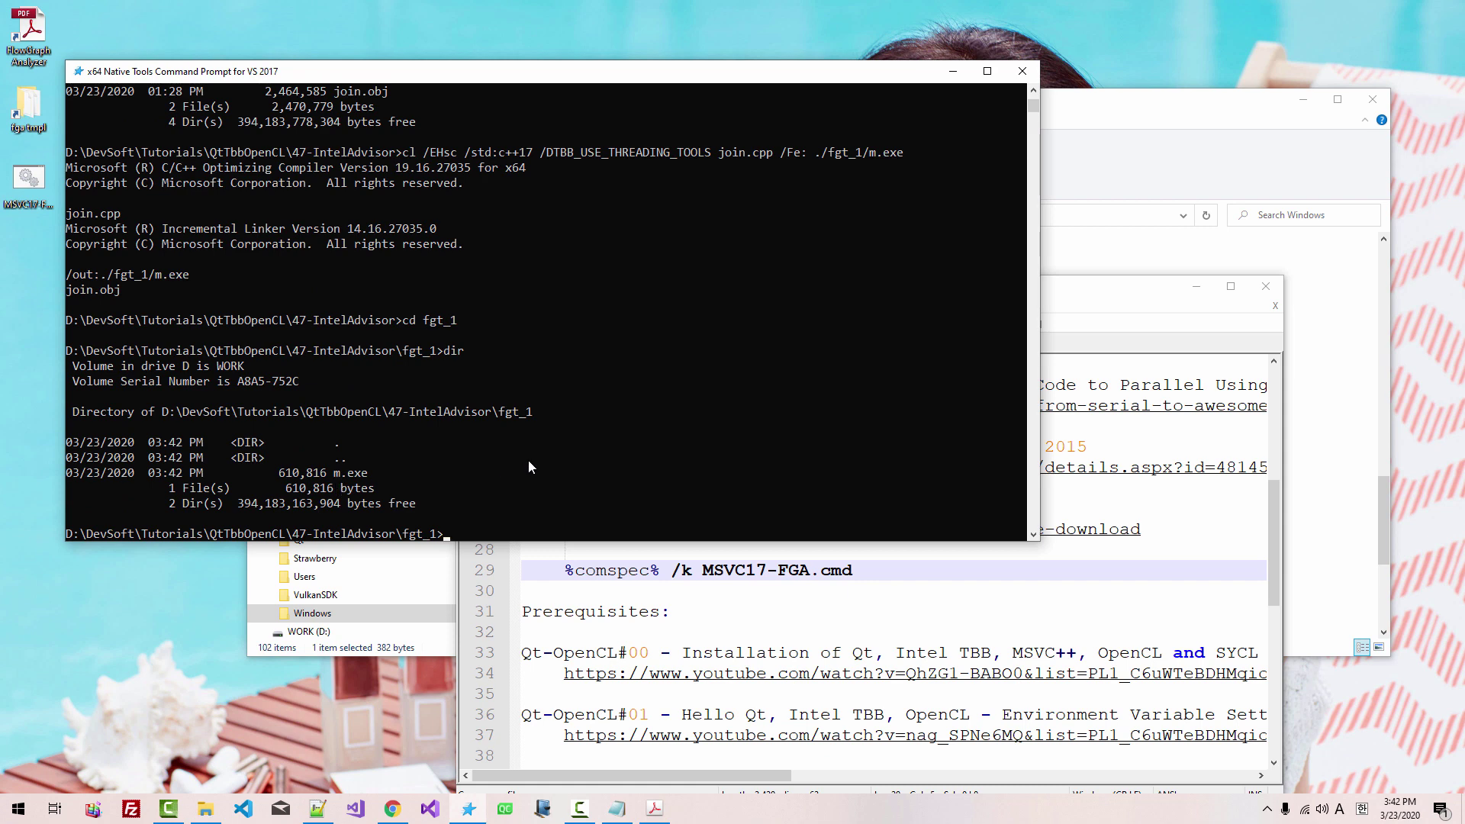
- Collect a flow graph trace of m.exe with fgtrun, list the fgt_1 directory and highlight the generated files
text(fgtrun m.exe)
key(Return)
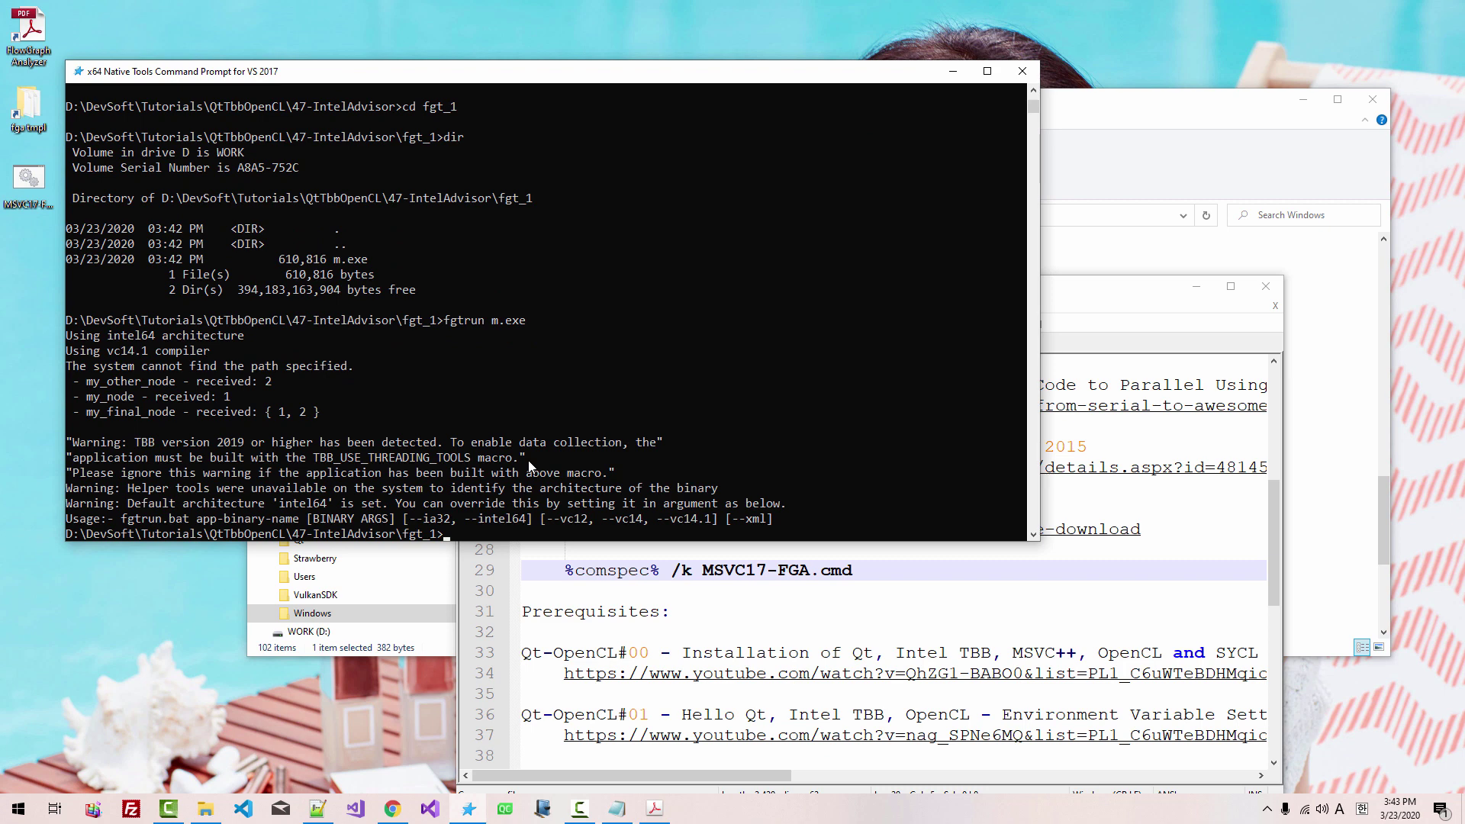
text(dir)
key(Return)
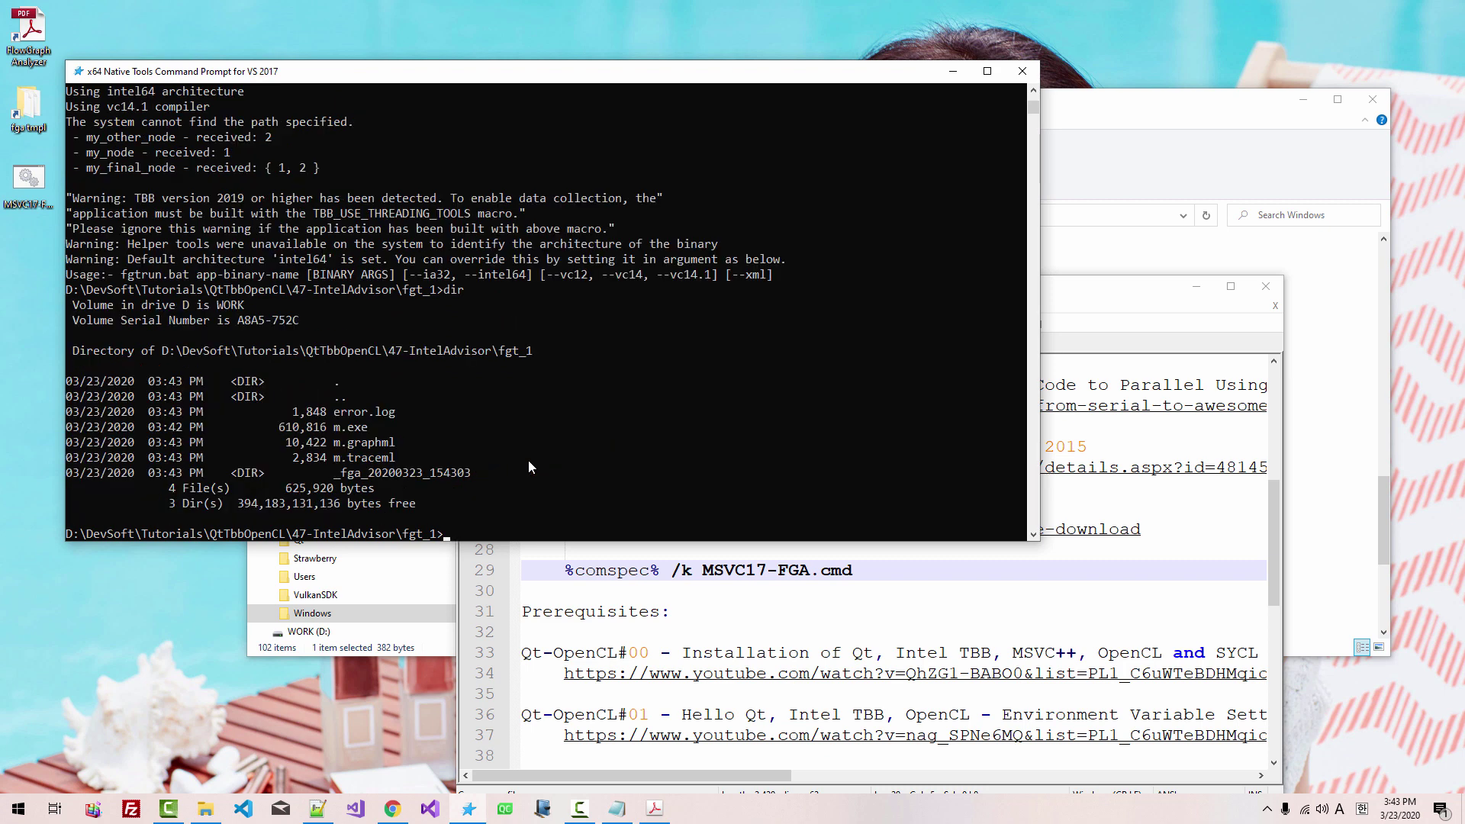
drag(330, 412, 502, 474)
click(117, 717)
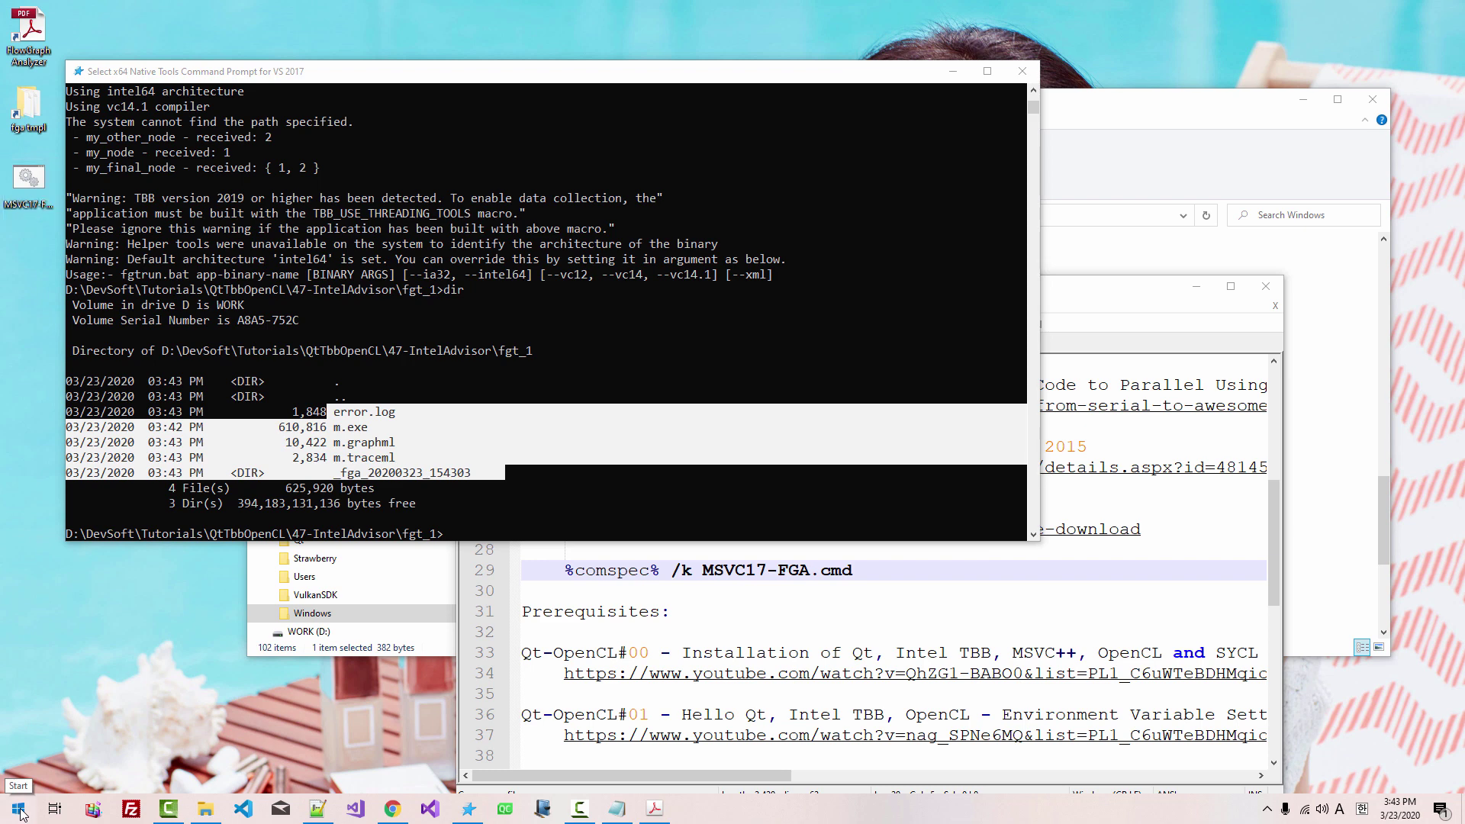
- Pin Intel Advisor - Flow Graph Analyzer to the taskbar and launch it from there
click(18, 810)
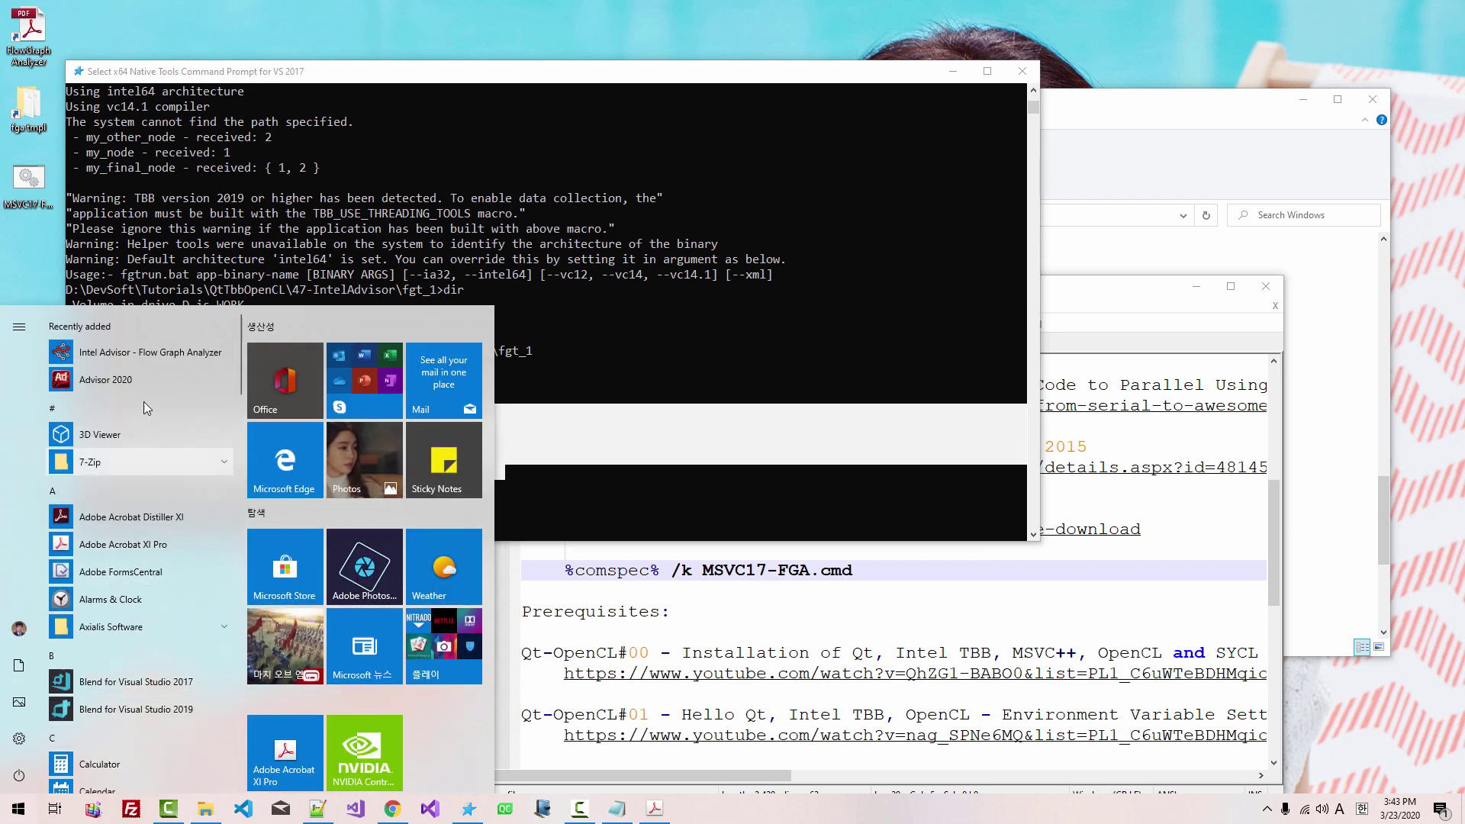
right_click(149, 359)
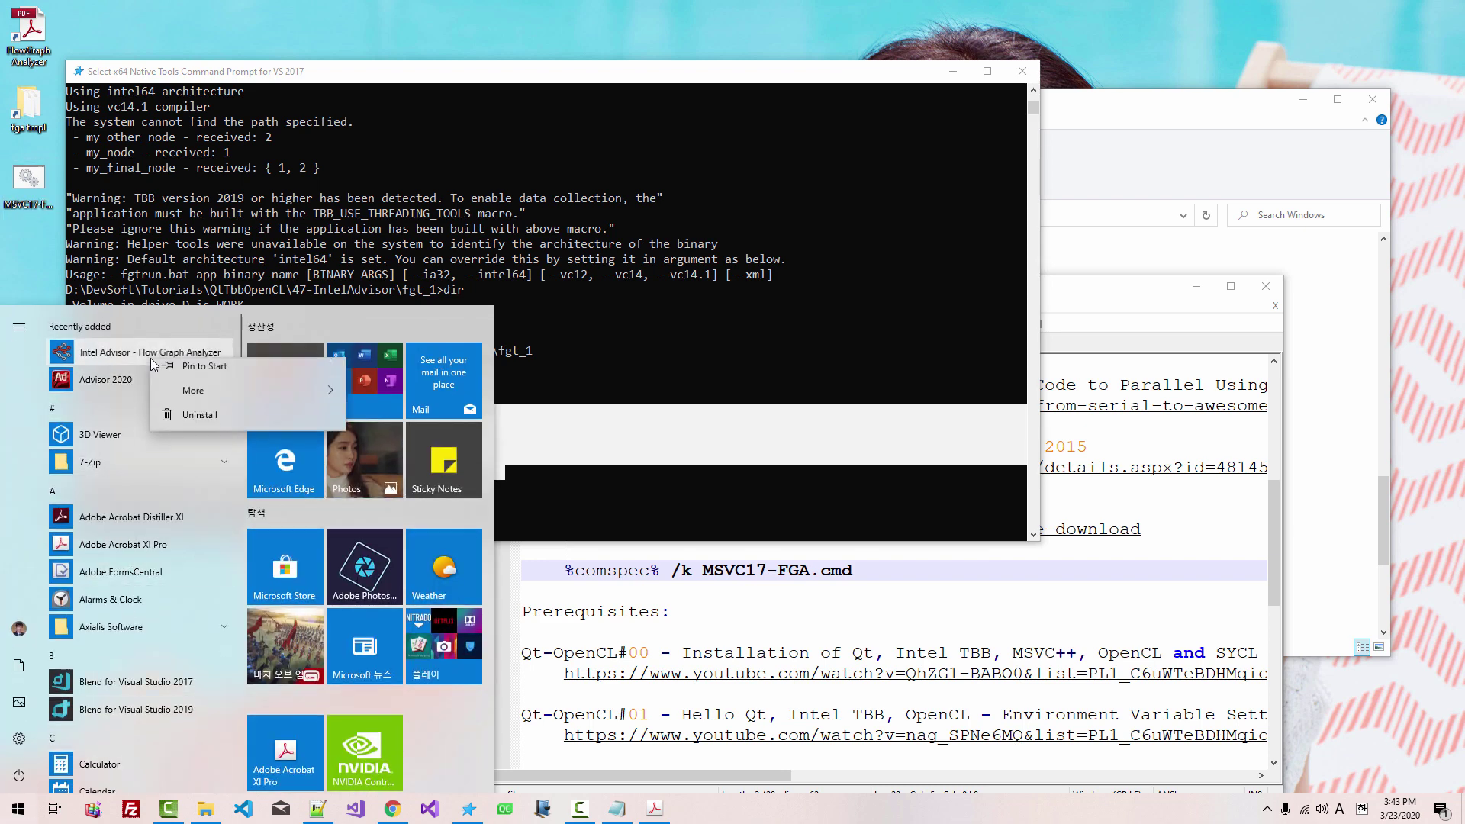
mouse_move(190, 399)
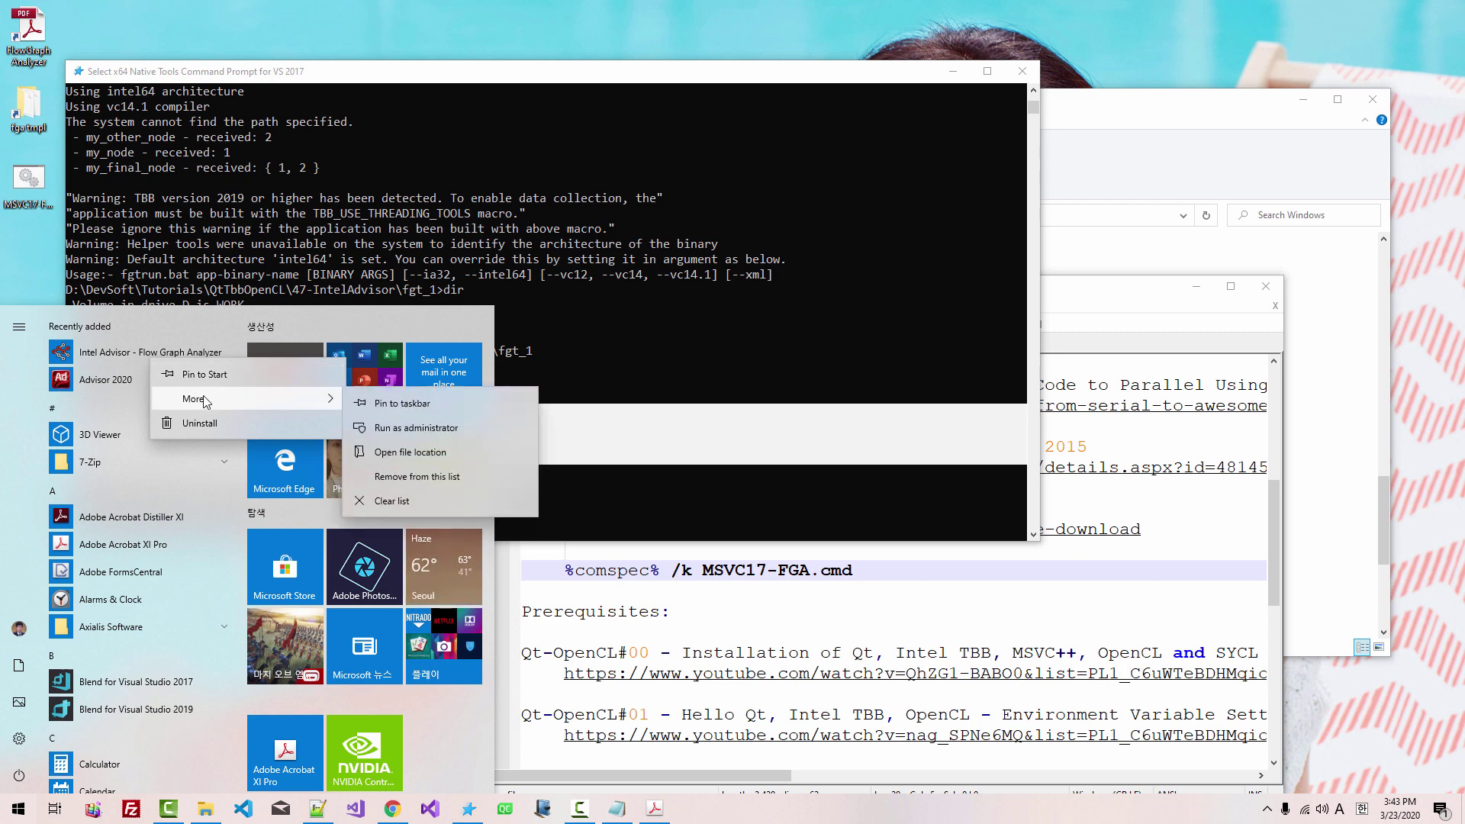
click(390, 405)
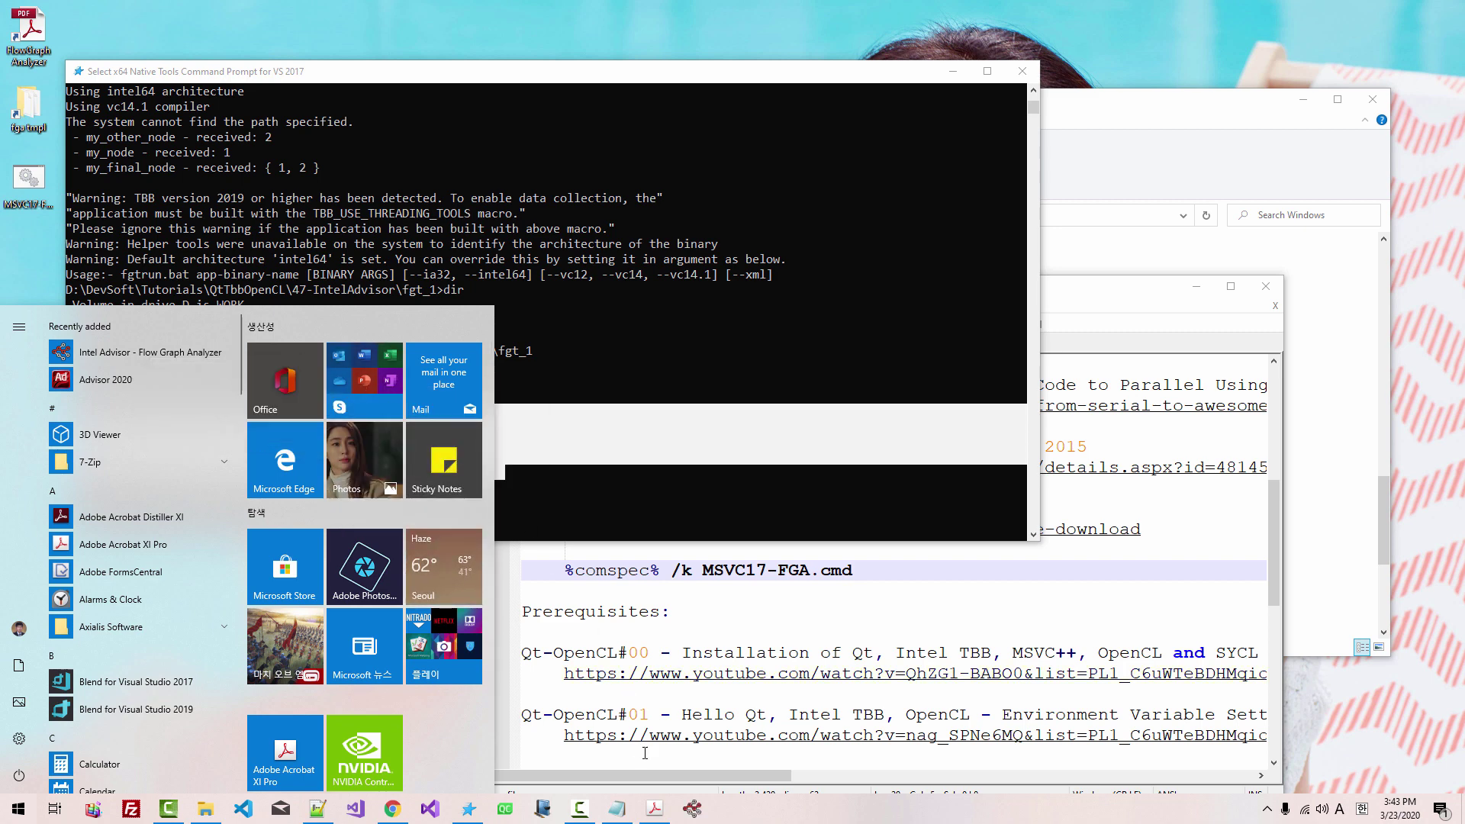
click(692, 810)
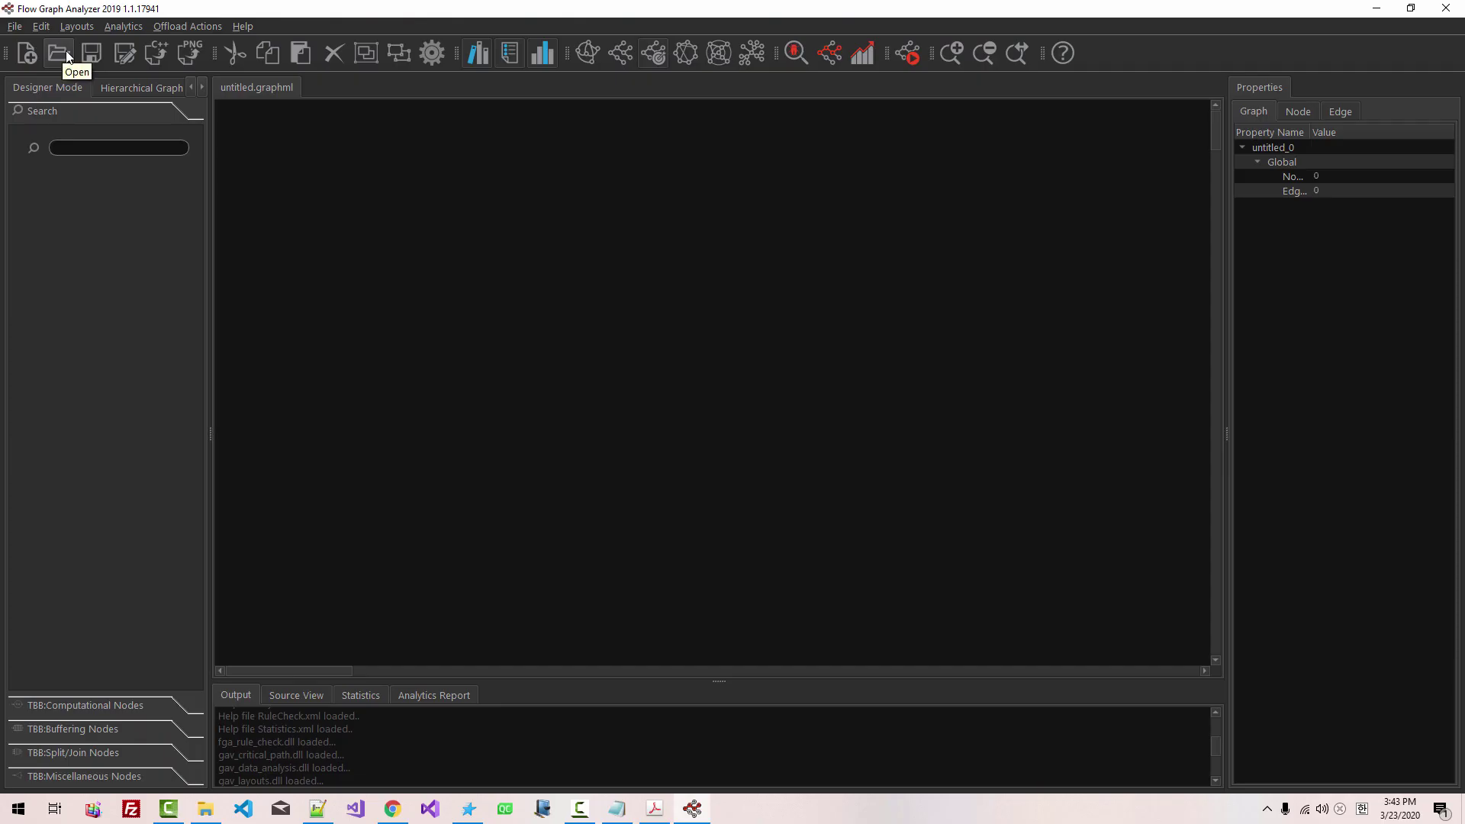
- Open m.graphml from the QtTbbOpenCL folder's 47-IntelAdvisor\fgt_1 directory and enlarge the execution trace views
click(68, 57)
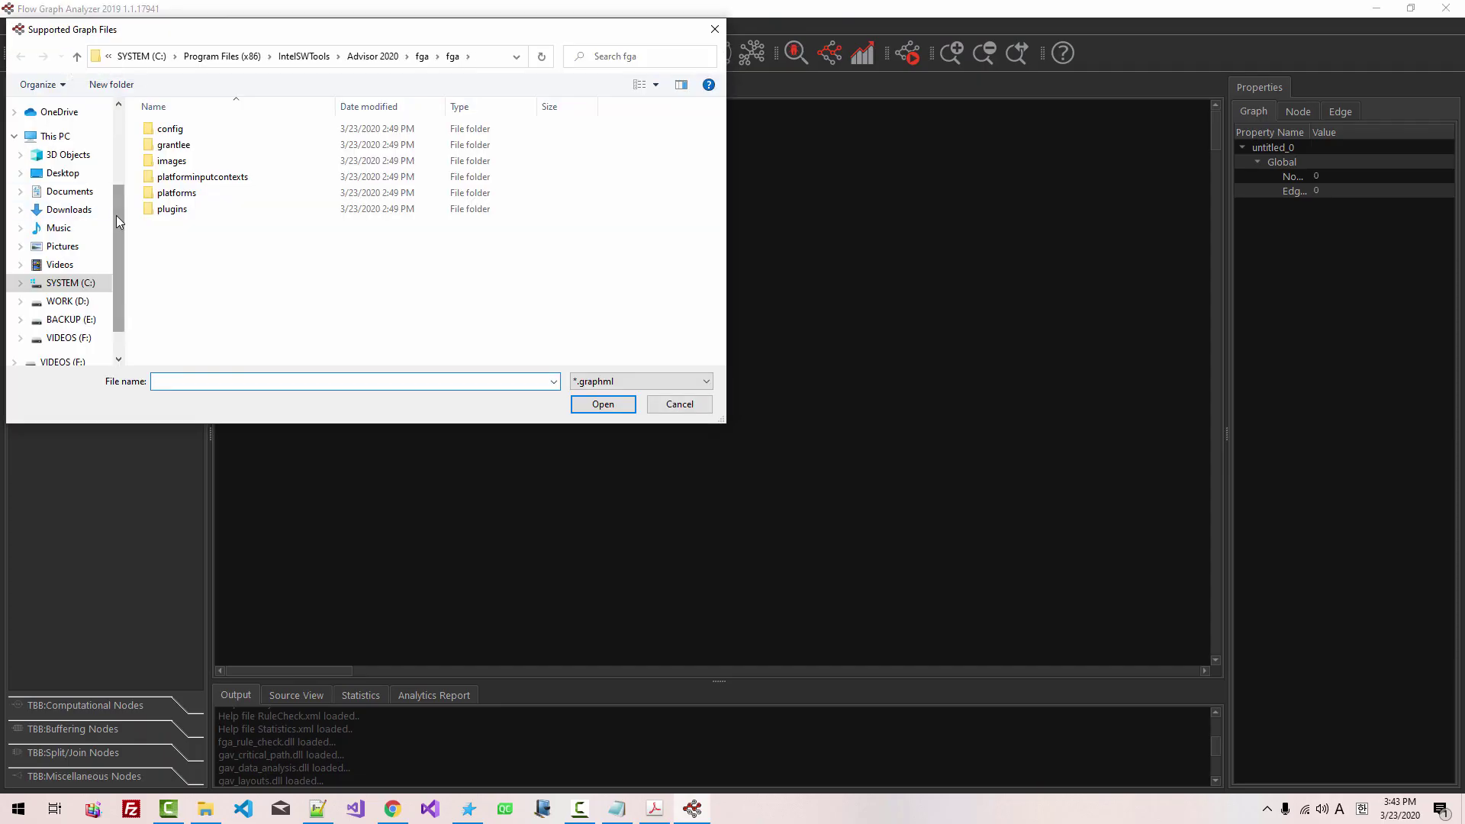
scroll(116, 215, up, 5)
click(83, 211)
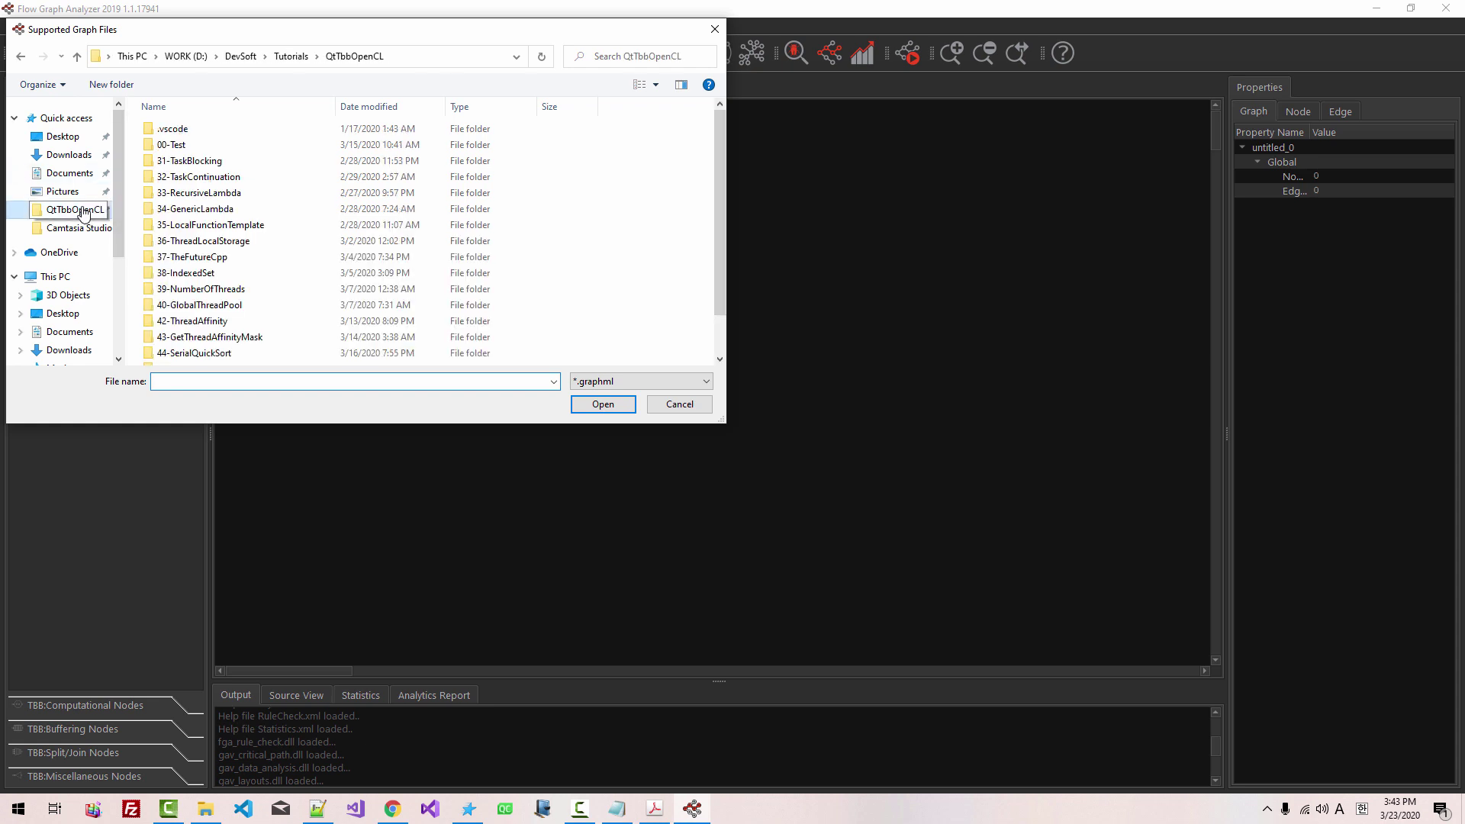
scroll(305, 289, down, 1)
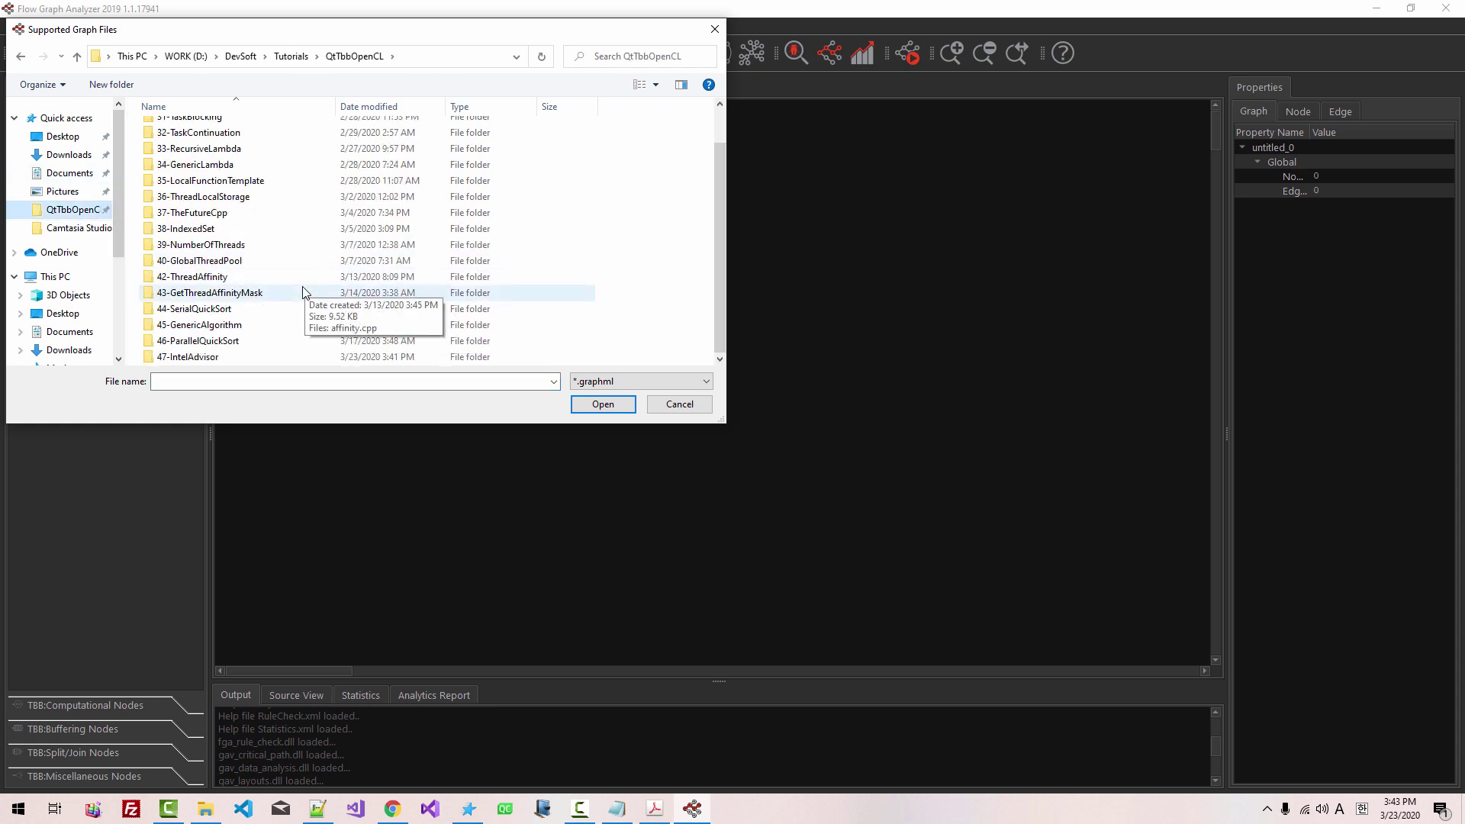
click(181, 360)
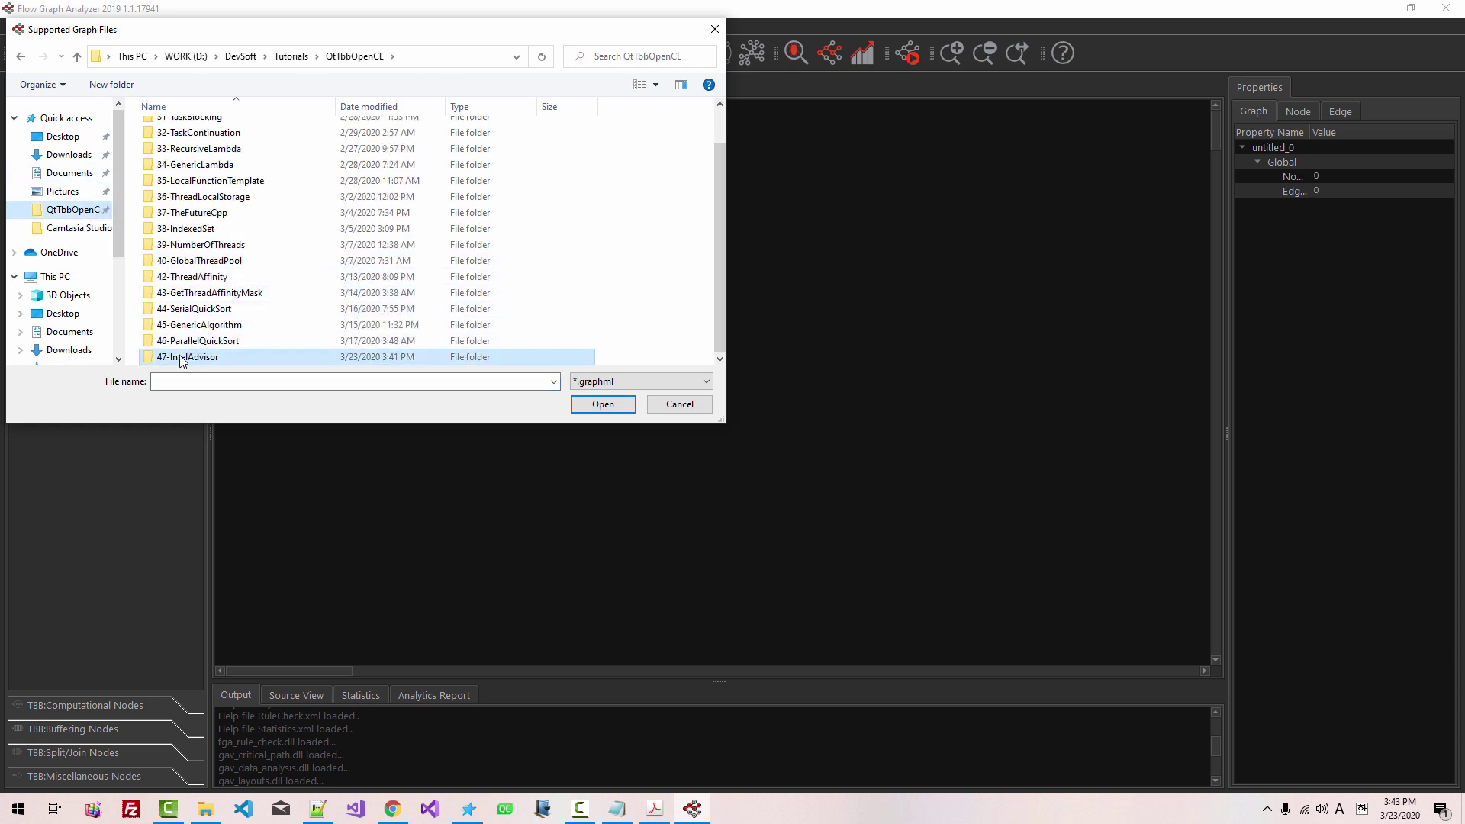
double_click(181, 360)
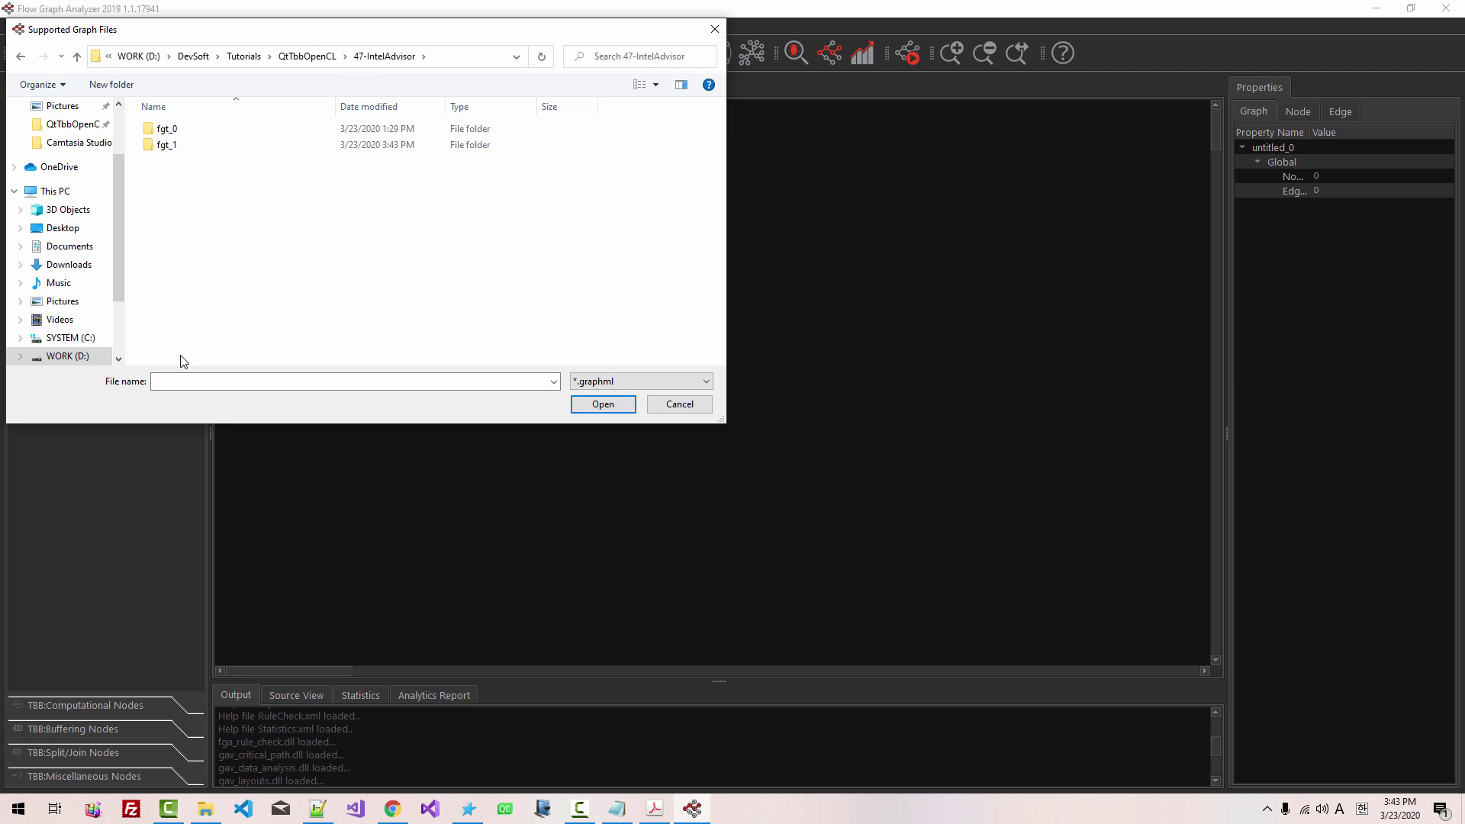
double_click(167, 147)
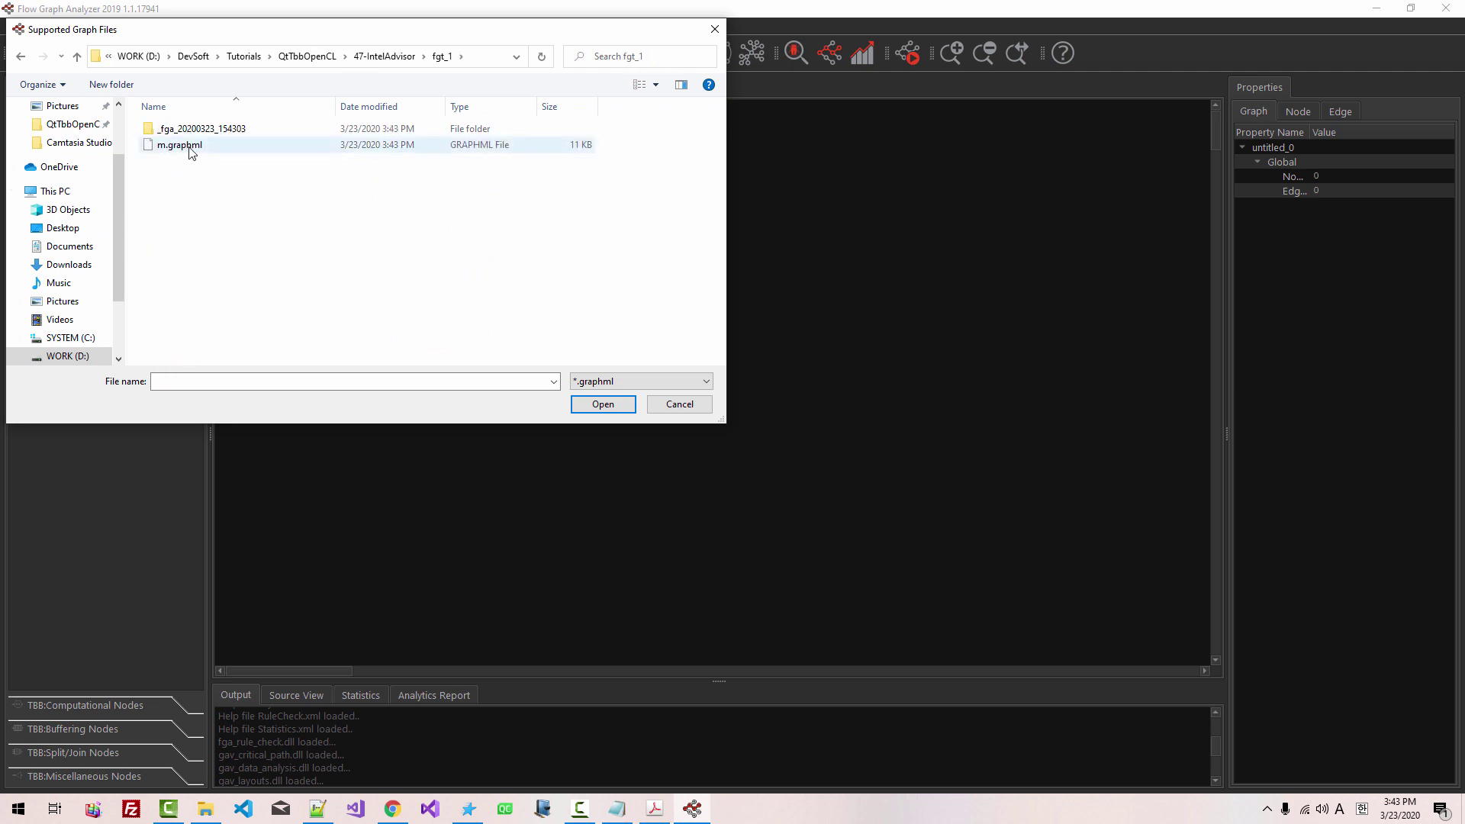
click(190, 151)
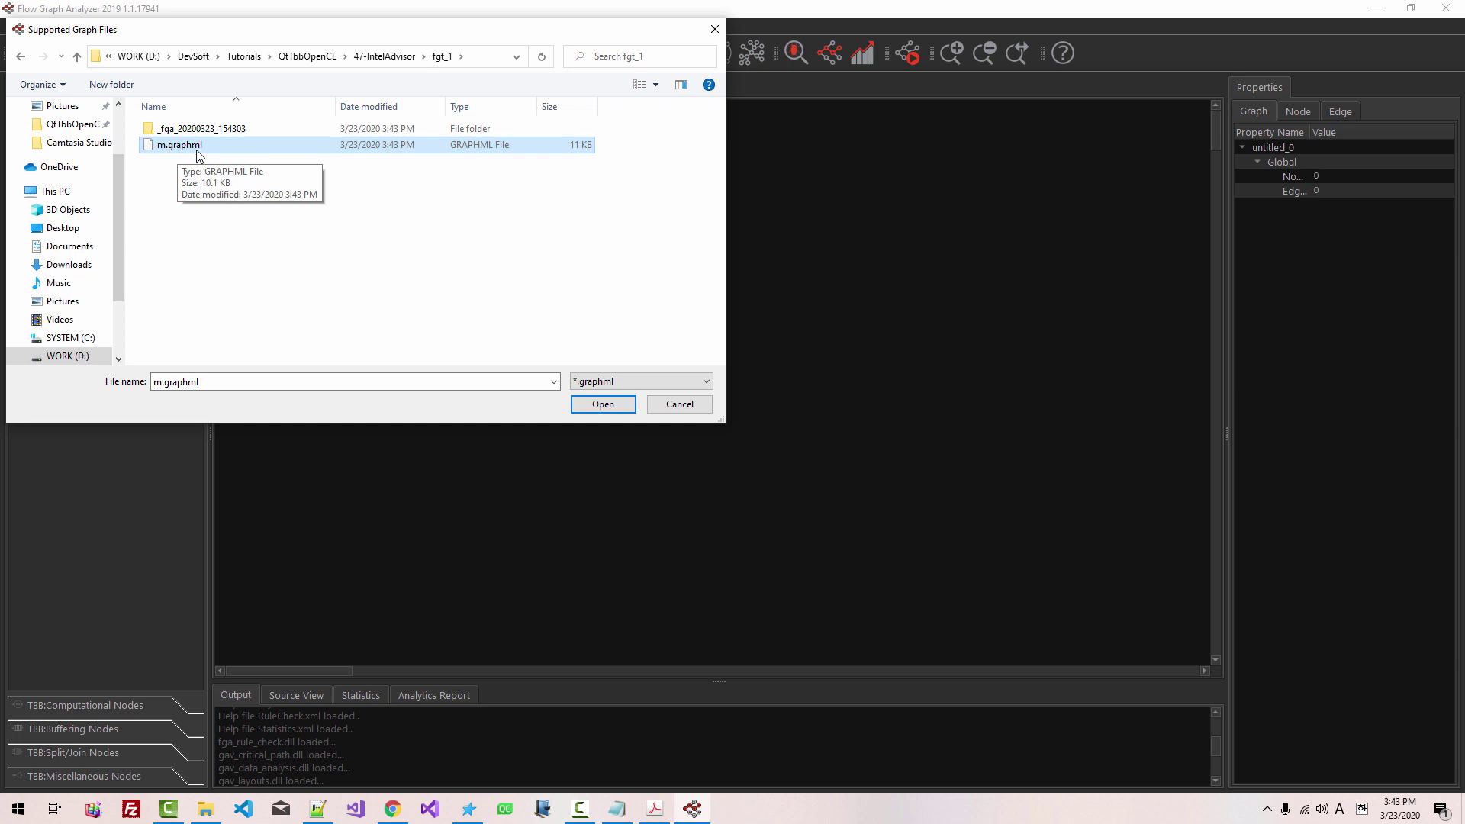
click(600, 406)
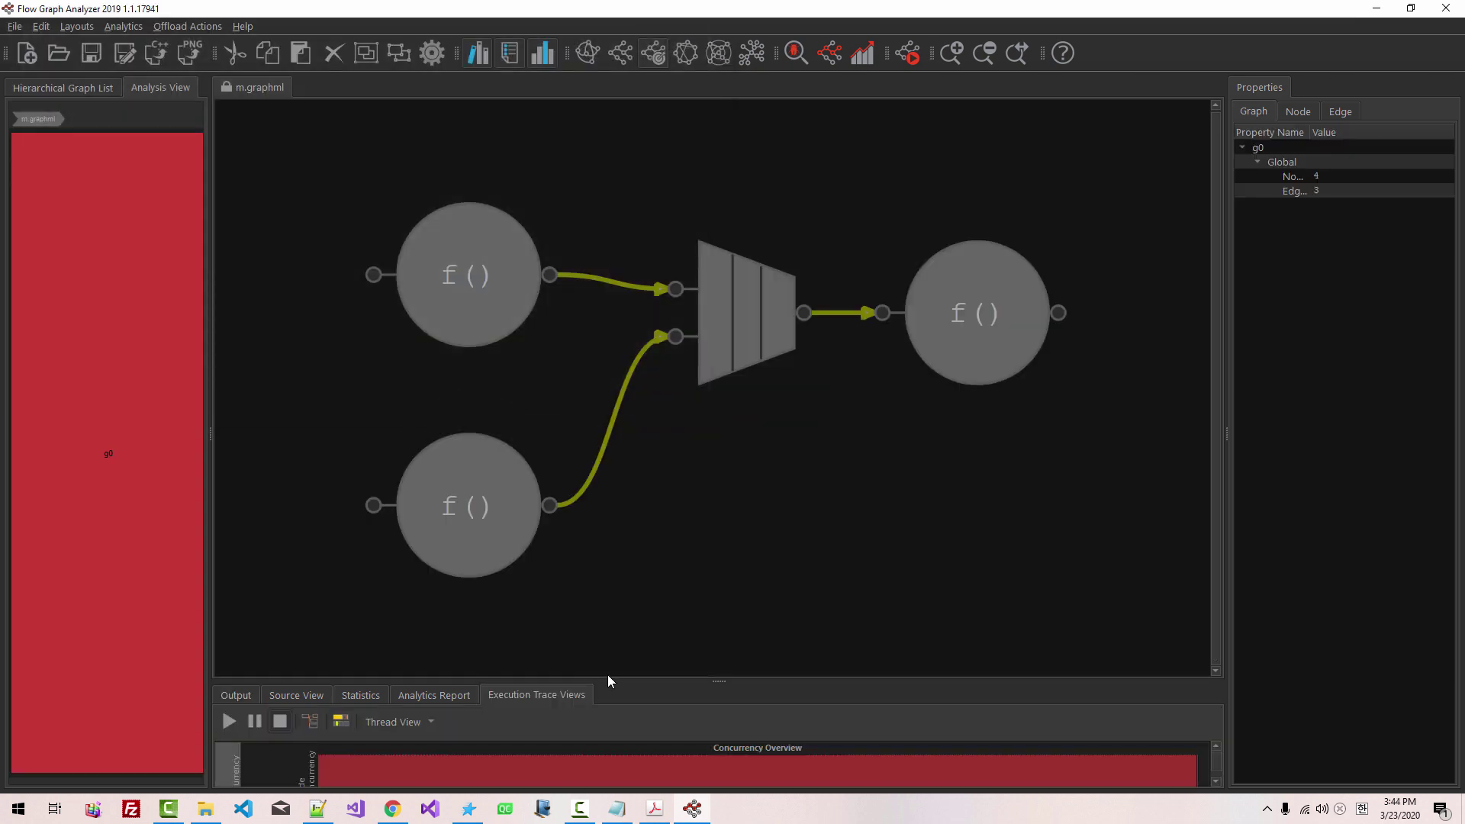
drag(715, 681, 702, 480)
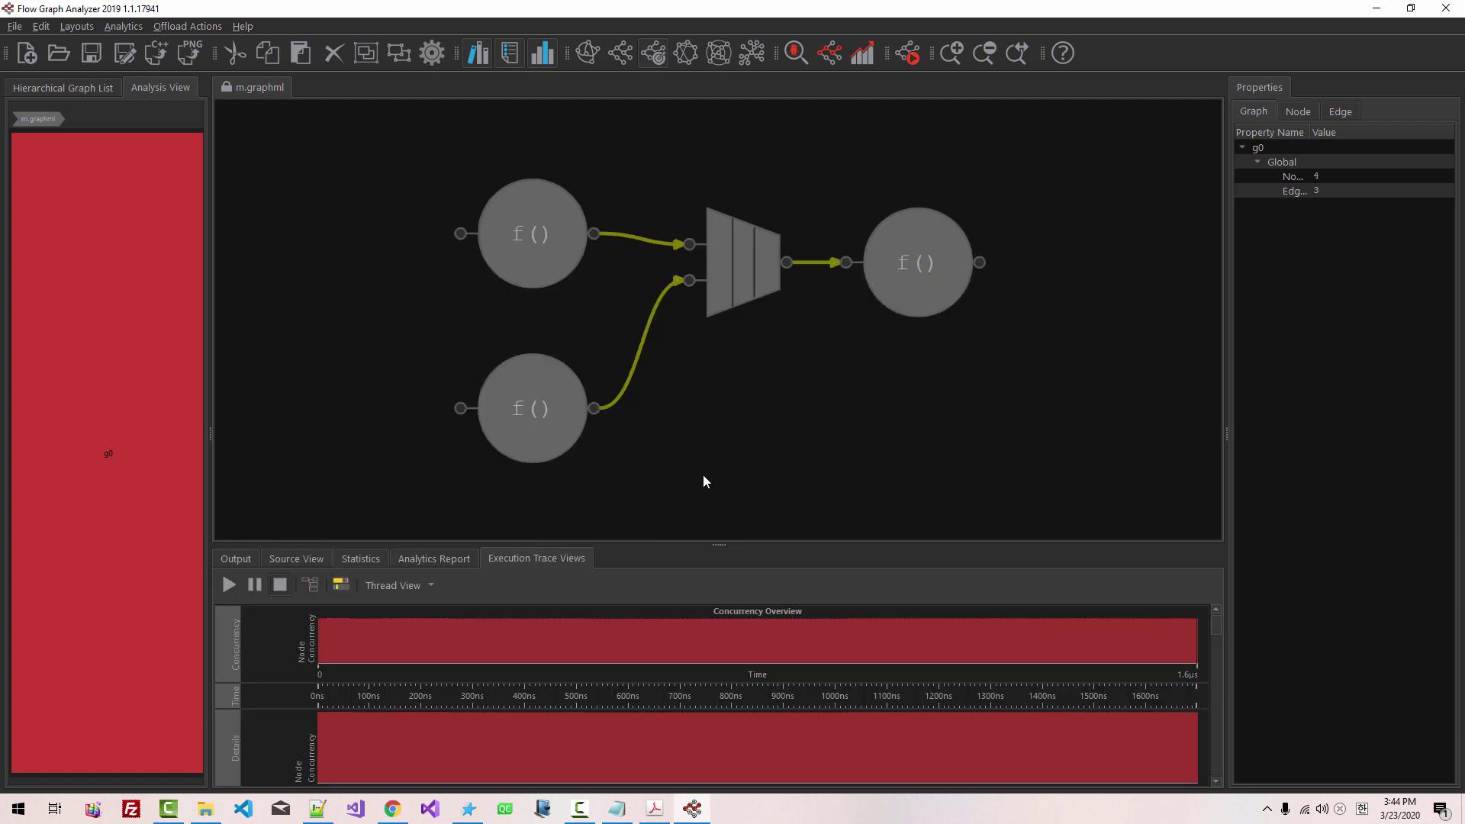
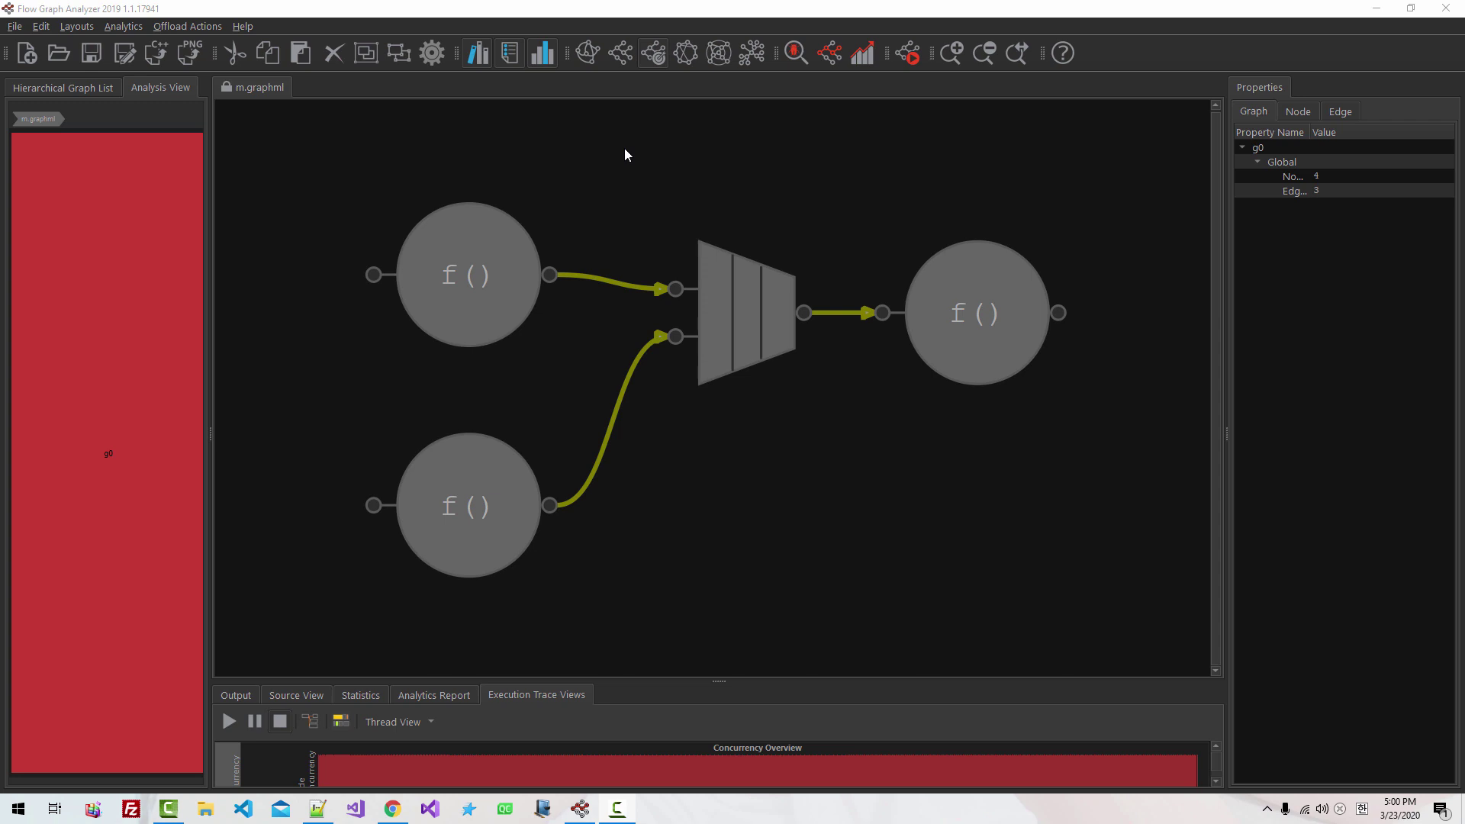
- Switch to Notepad++, point out the commands in MSVC17-FGA.cmd and convert the file's encoding to ANSI
key(alt+Tab)
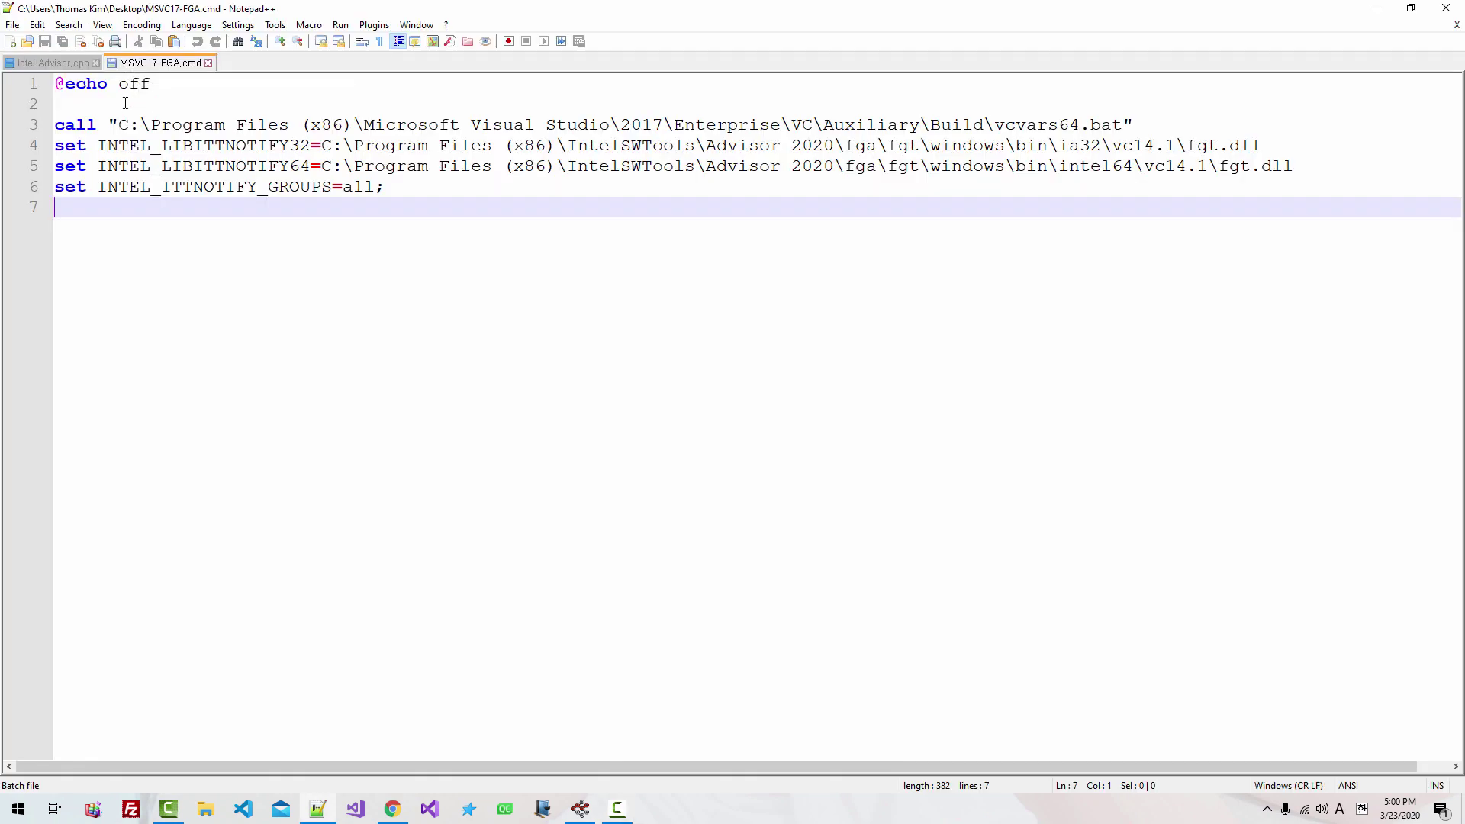
drag(126, 104, 275, 238)
click(278, 243)
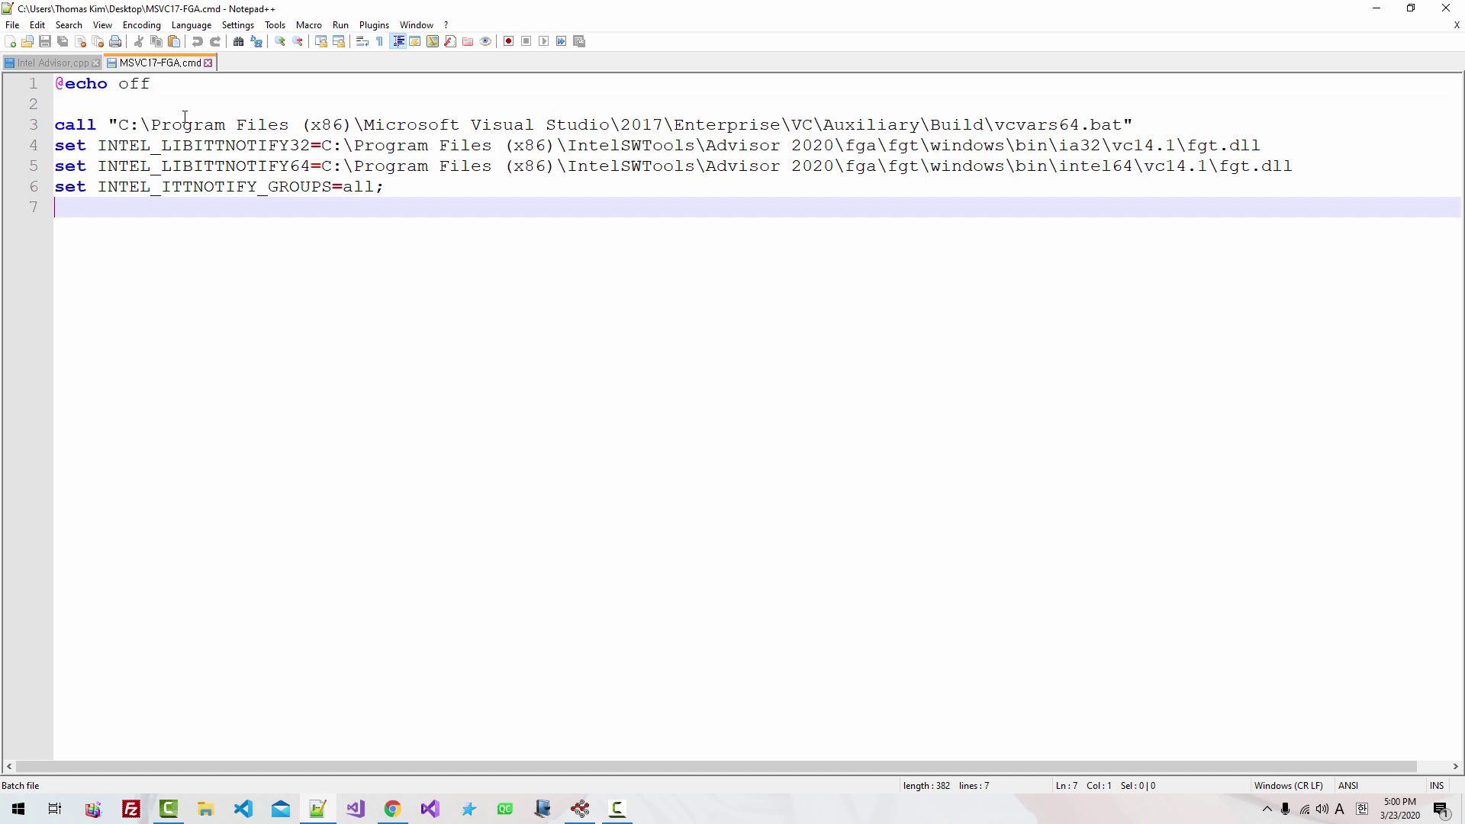
click(141, 28)
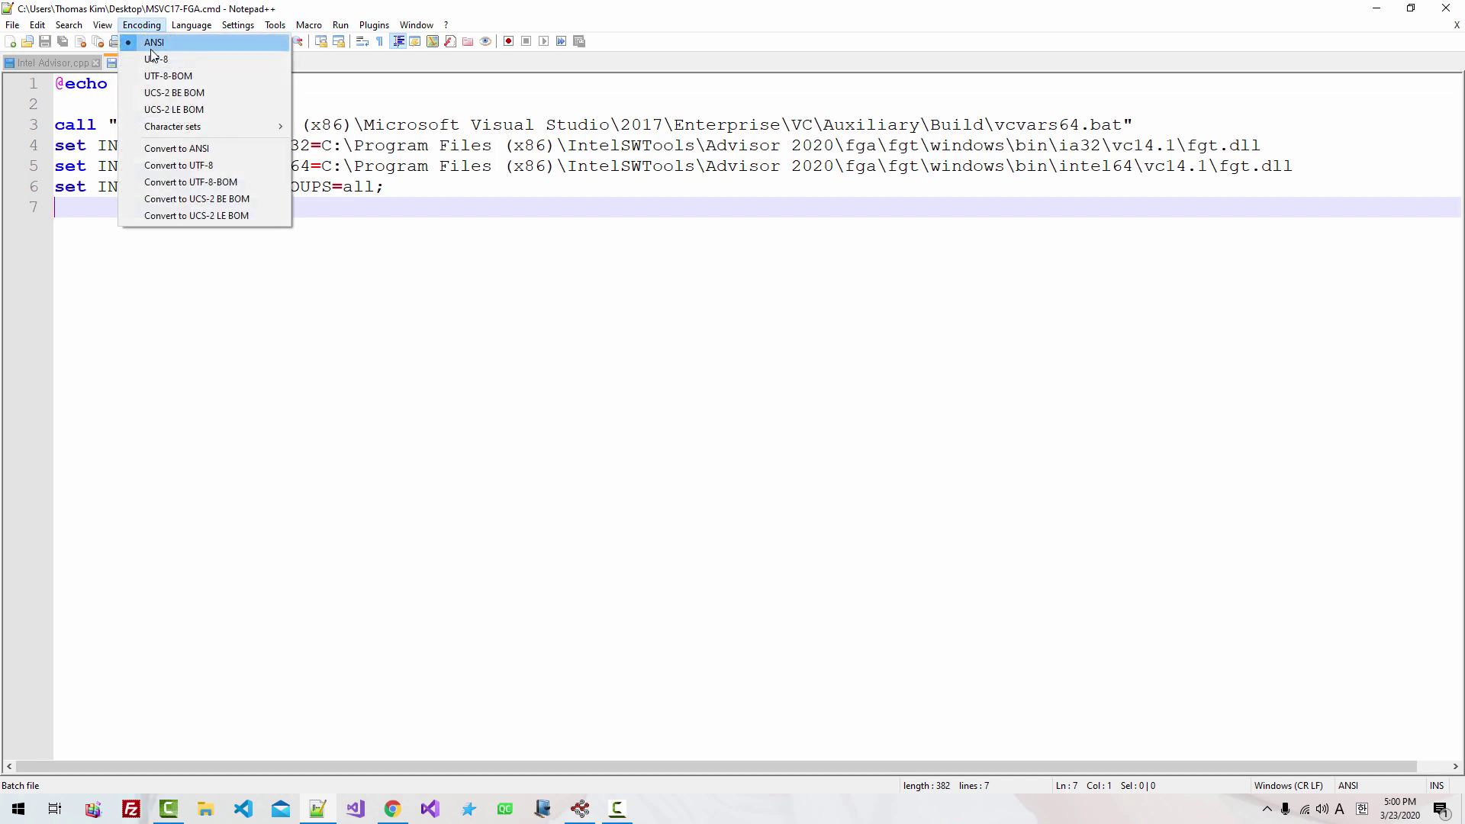
click(142, 27)
click(141, 28)
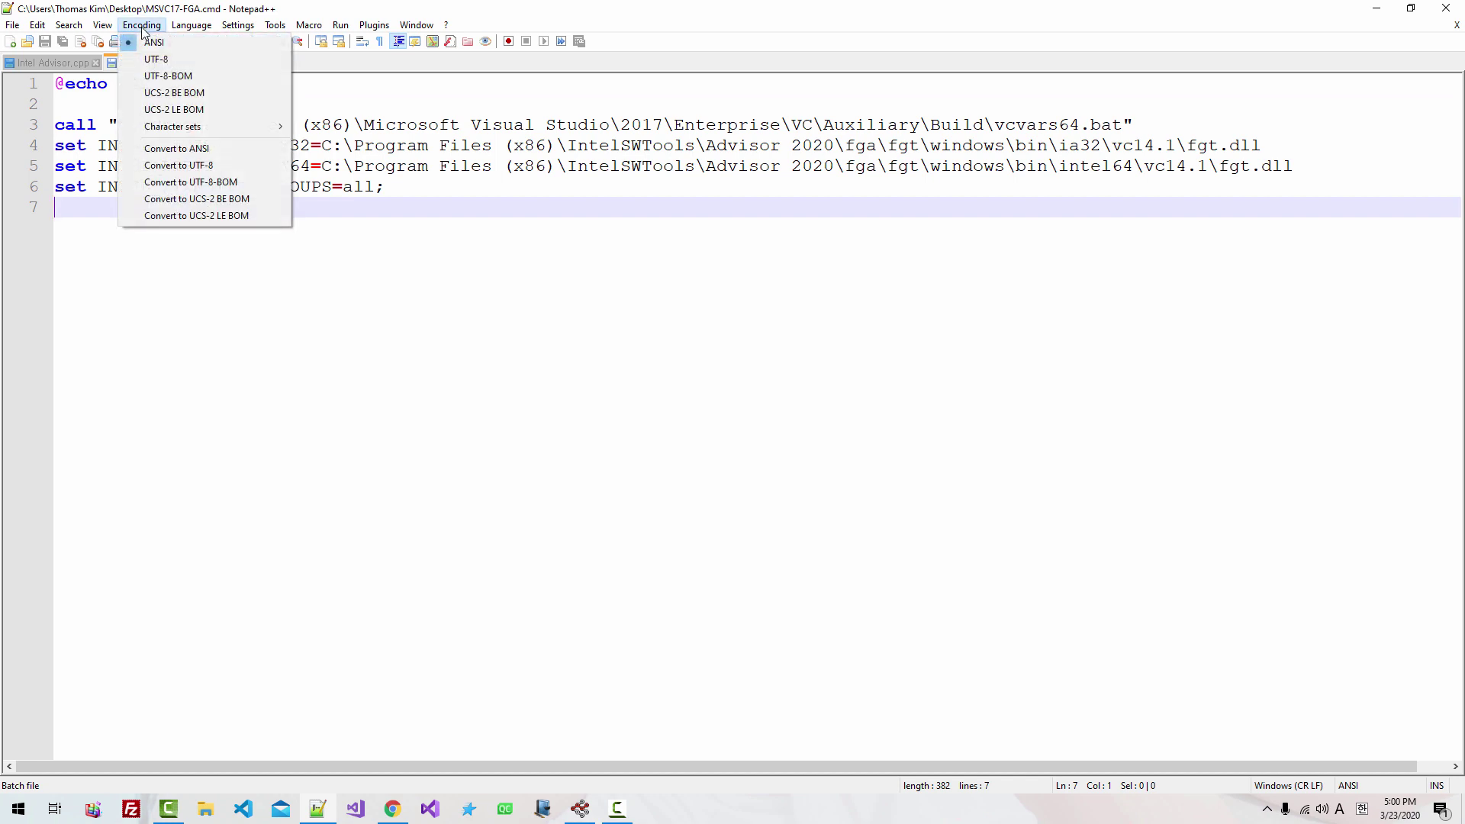
click(241, 148)
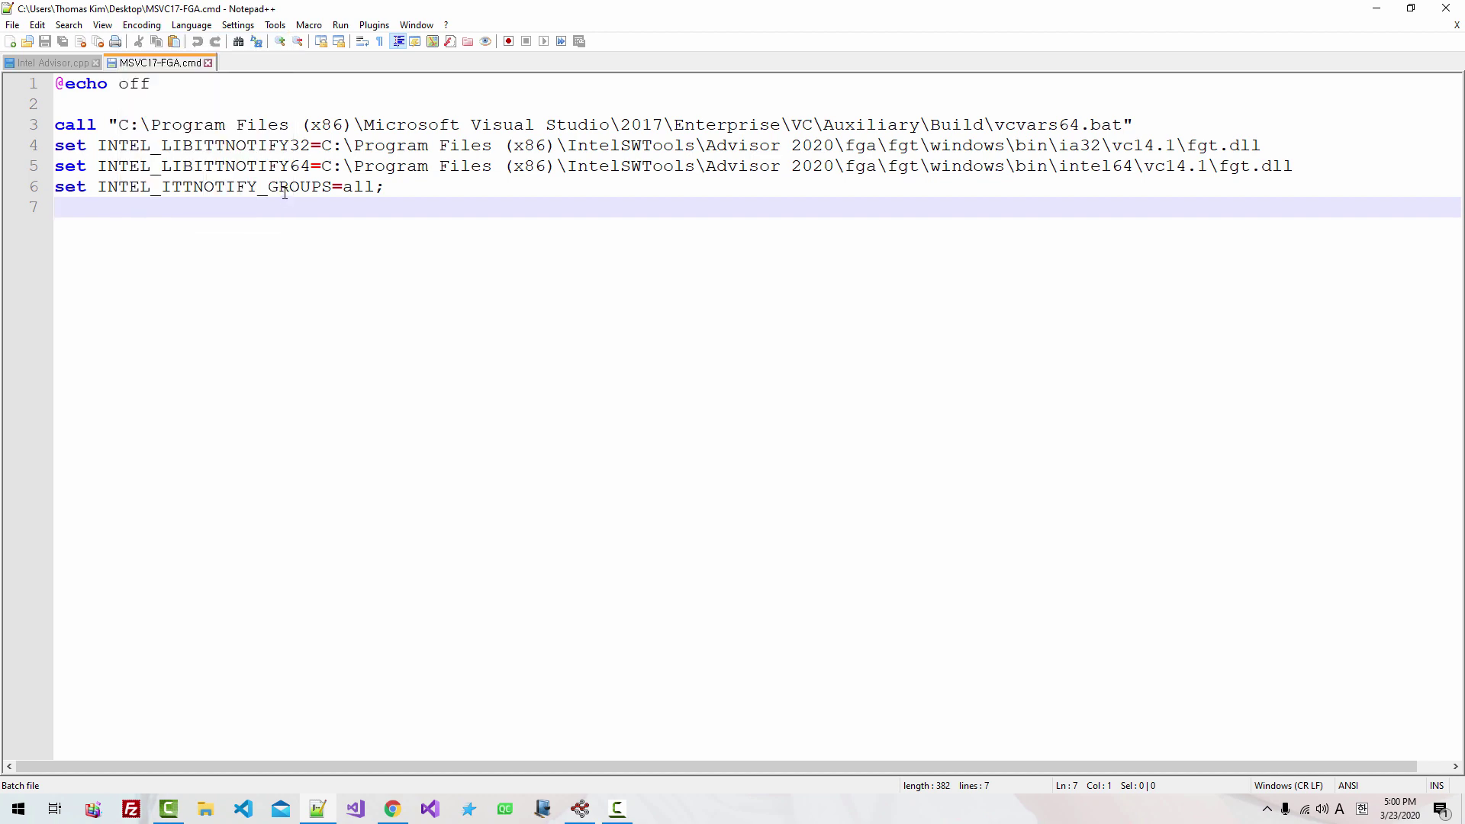
- Try spaces around the equals sign on the INTEL_LIBITTNOTIFY32 line, remove them and save MSVC17-FGA.cmd
click(312, 145)
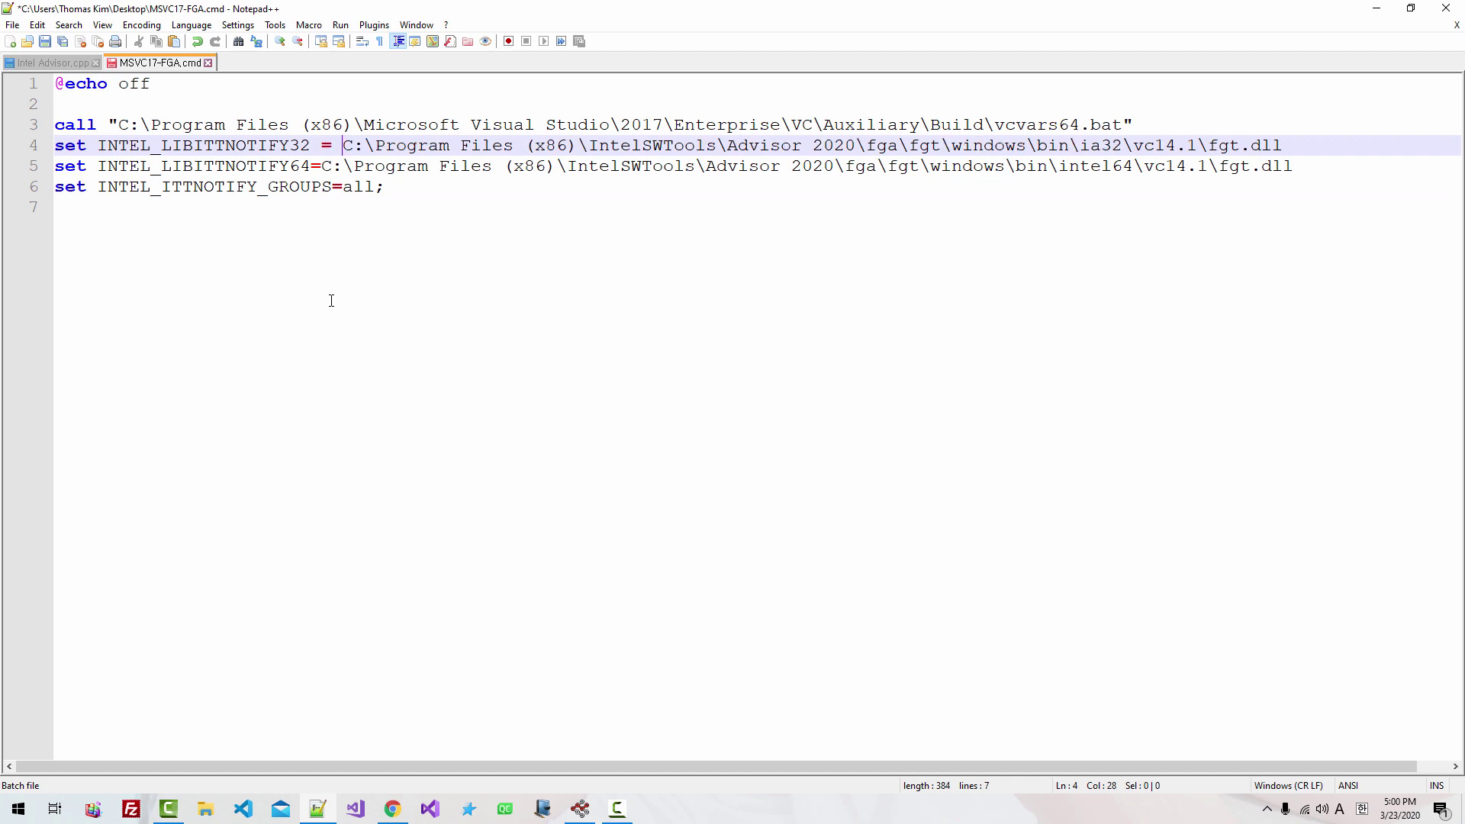
key(BackSpace)
key(Left)
key(BackSpace)
drag(311, 145, 161, 162)
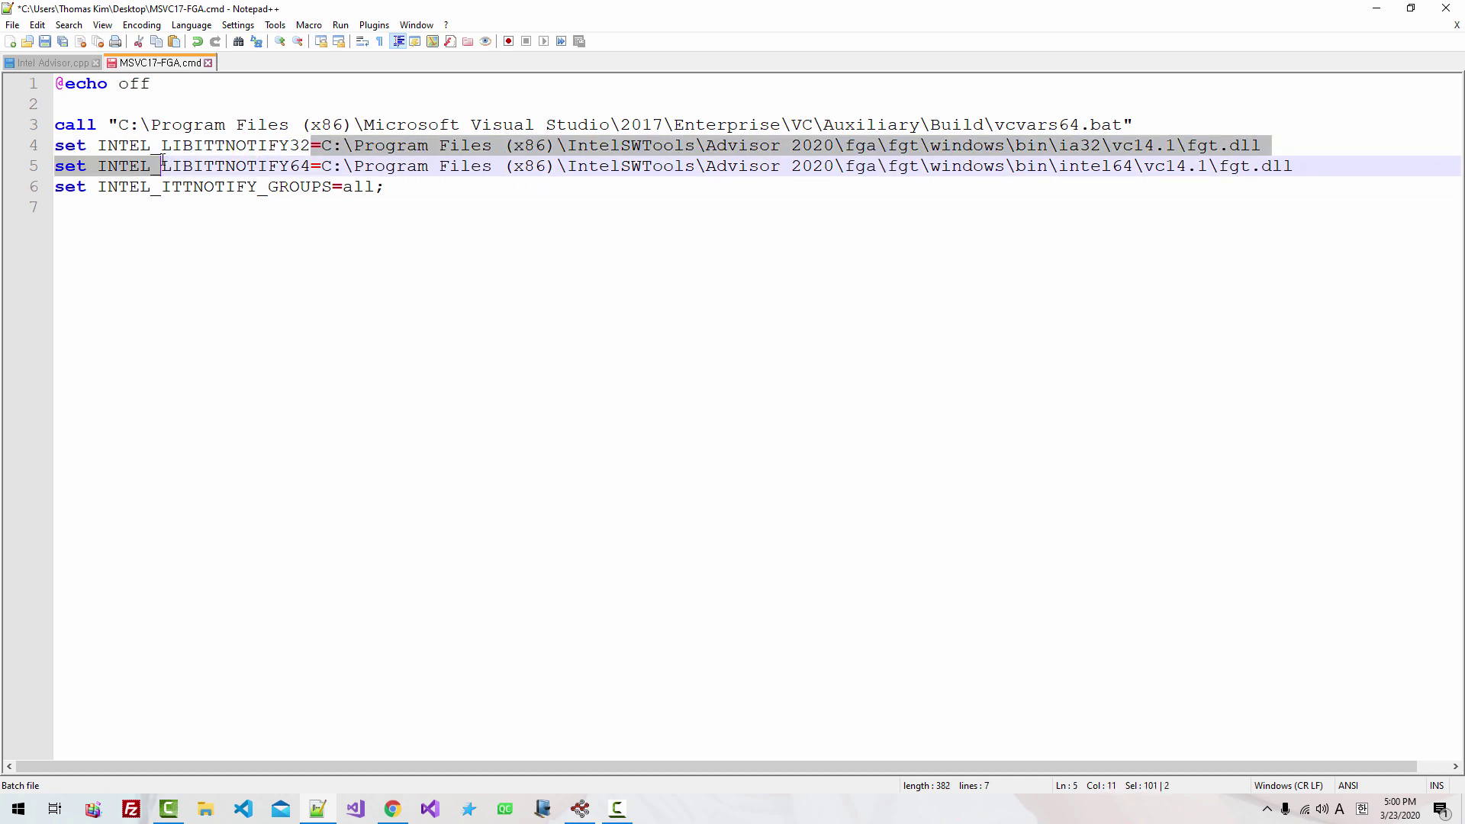
click(340, 173)
click(326, 146)
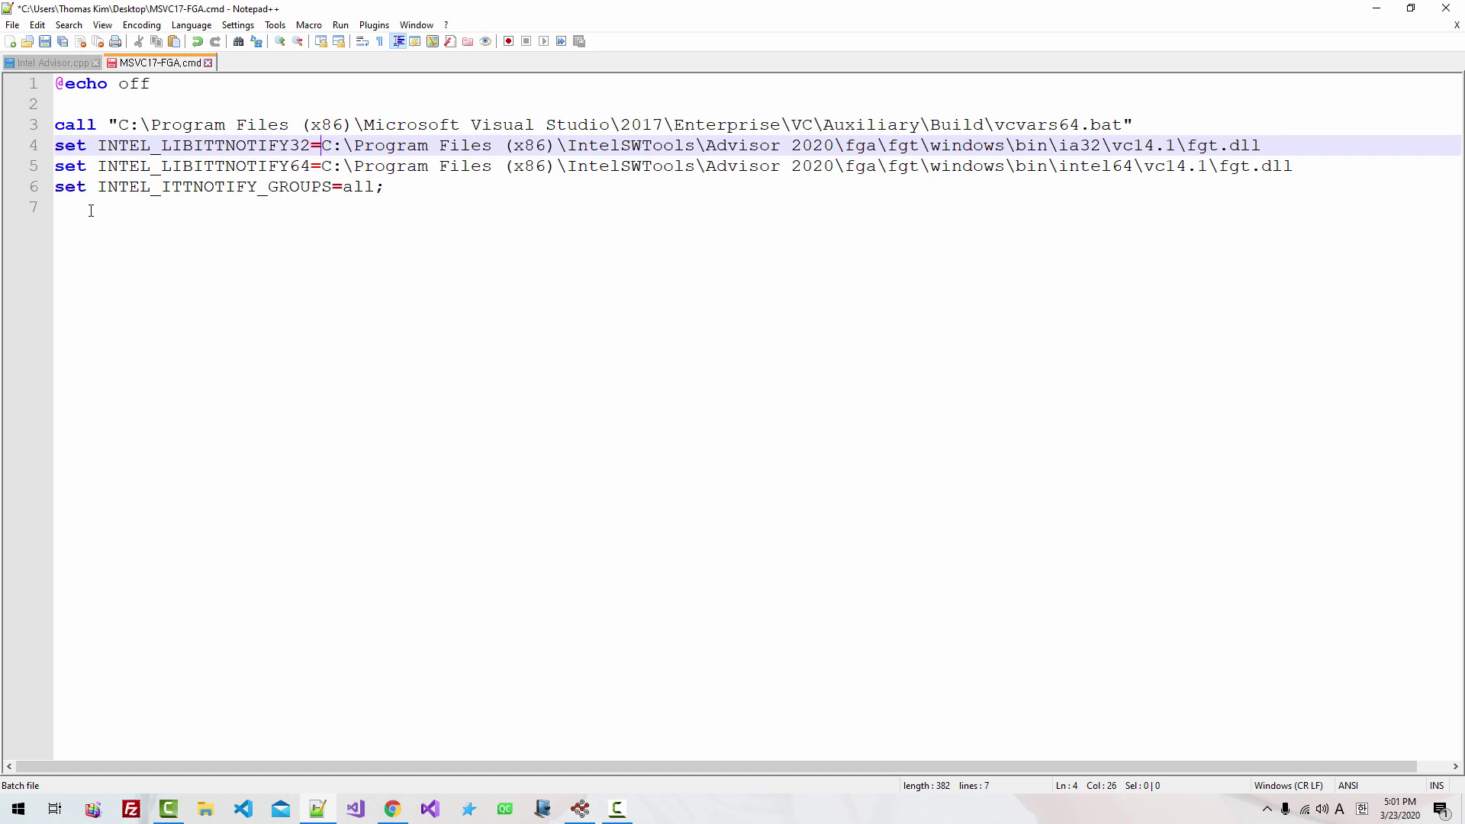
click(45, 41)
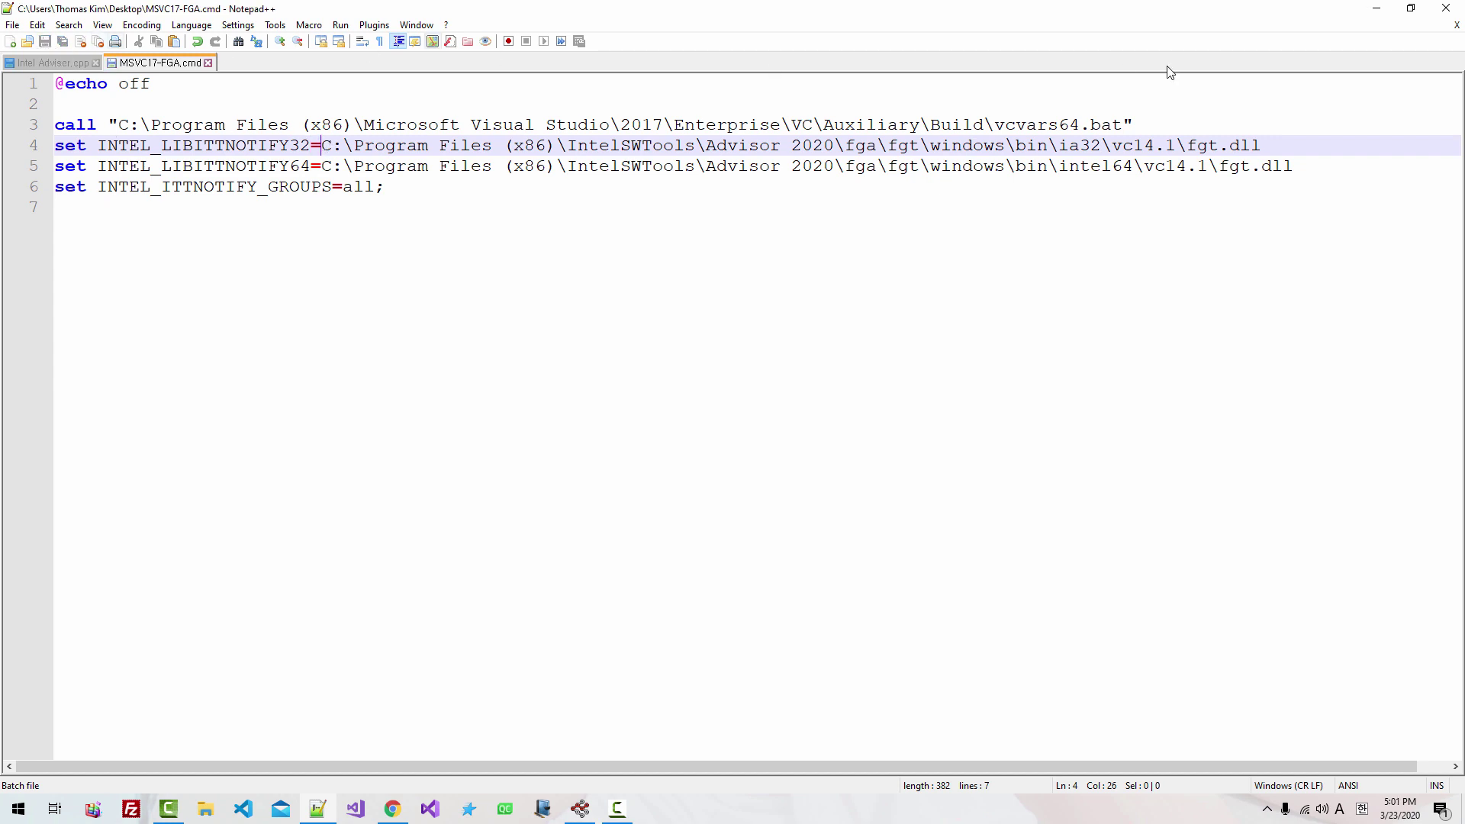
- Copy MSVC17-FGA.cmd from the desktop into C:\Windows, replacing the existing file and granting administrator permission
click(1376, 8)
right_click(35, 189)
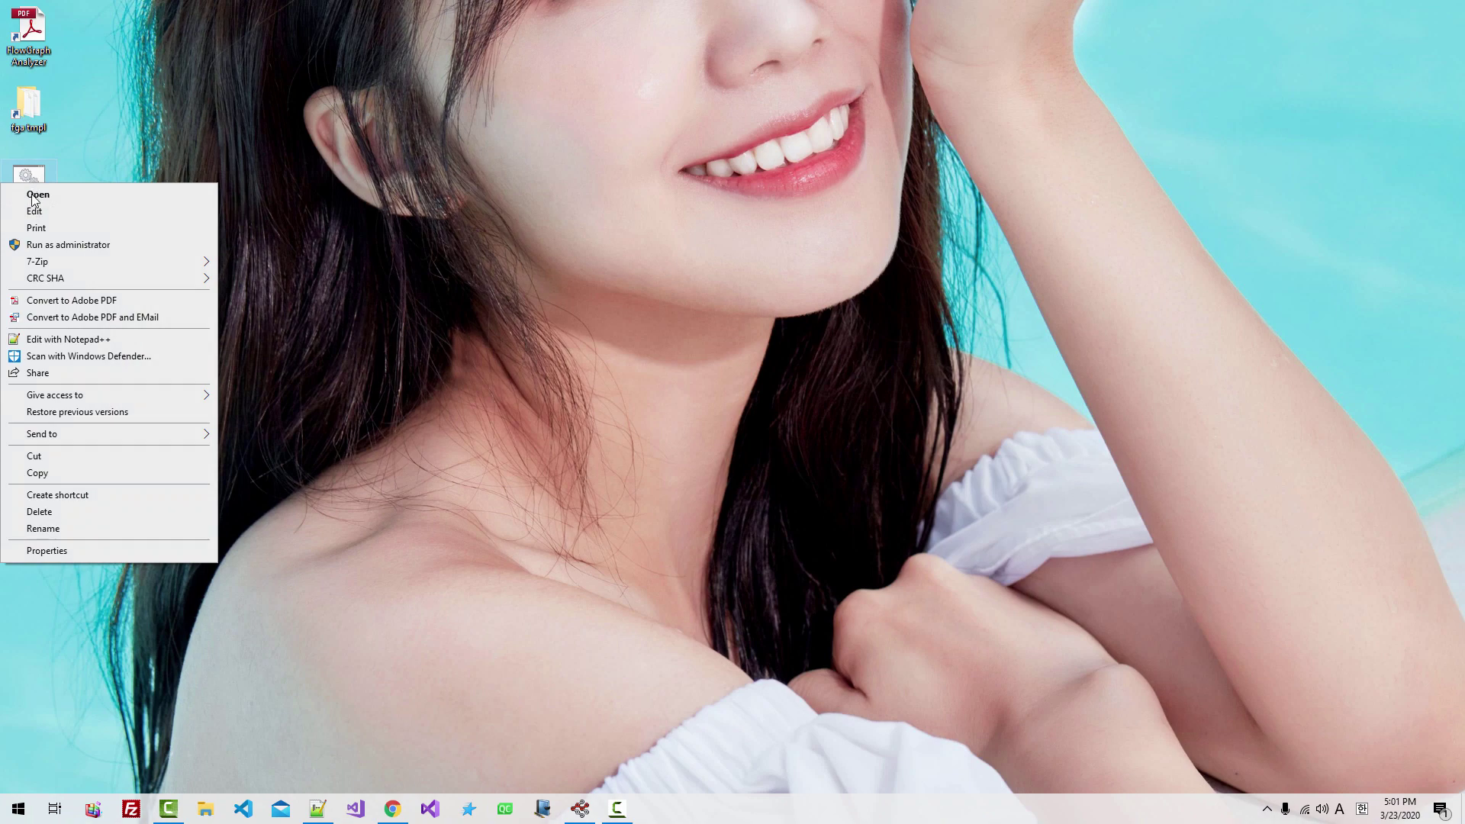
click(46, 473)
click(205, 808)
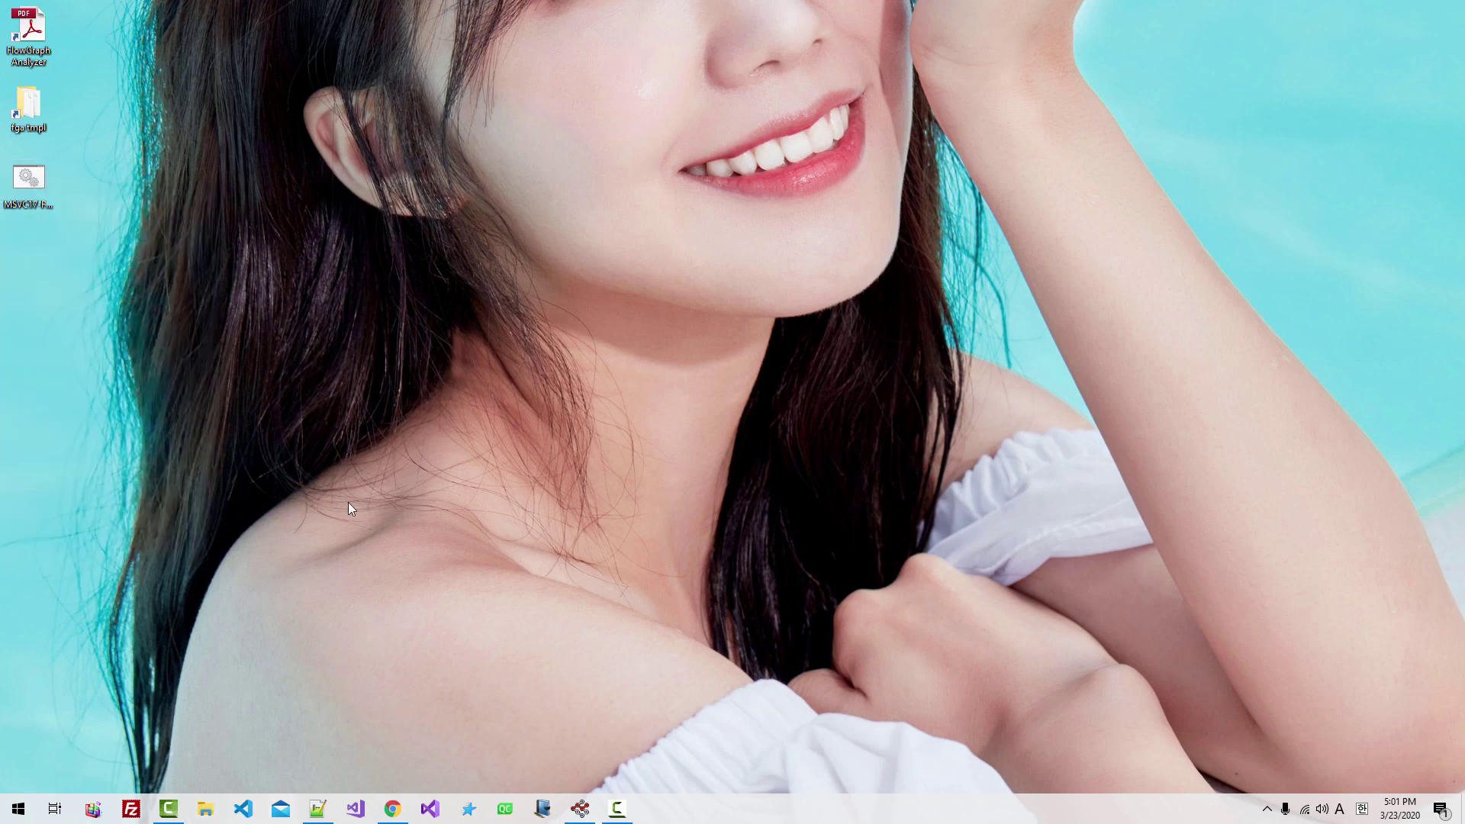
click(306, 559)
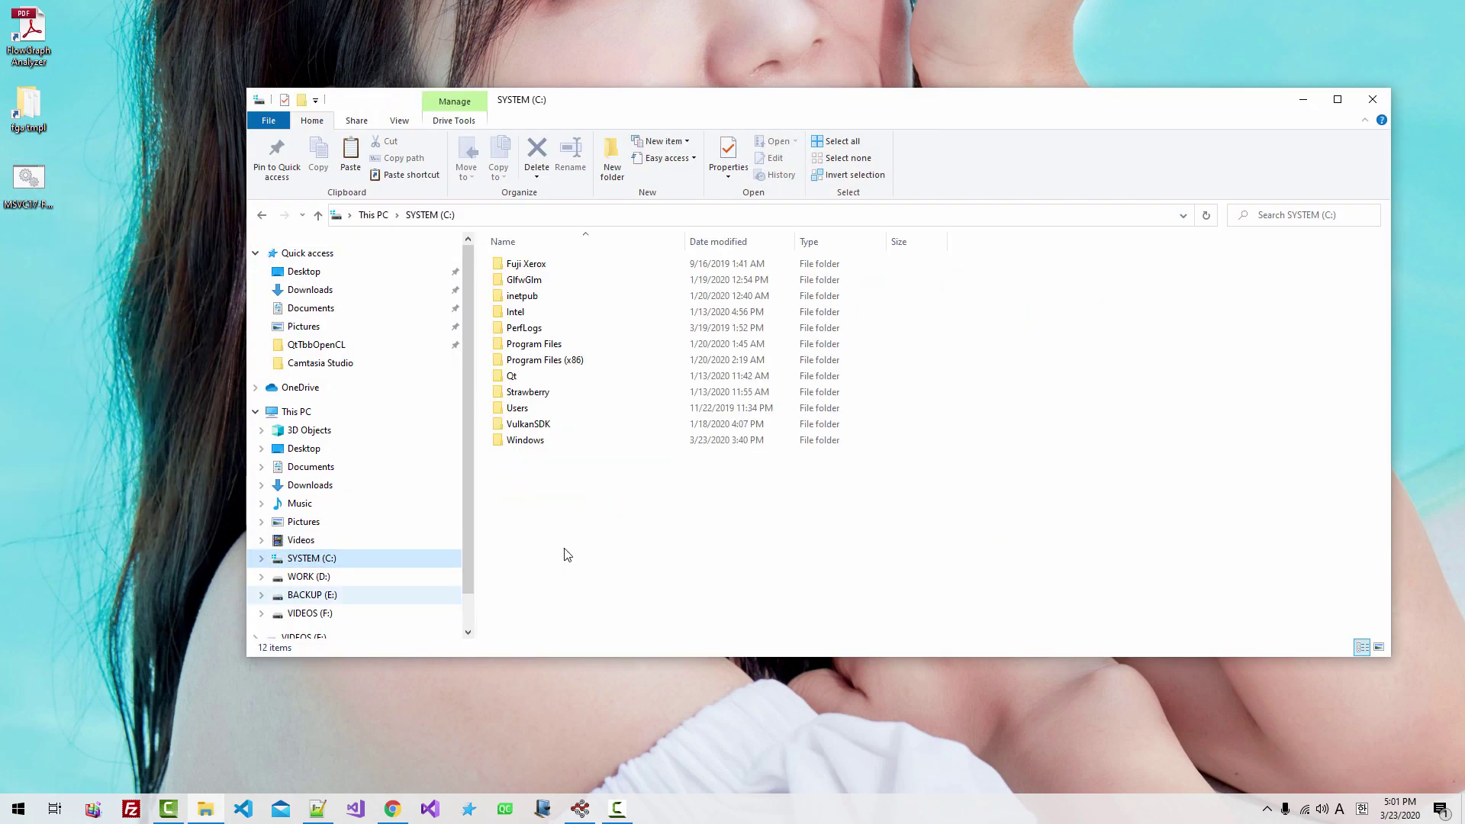
double_click(527, 440)
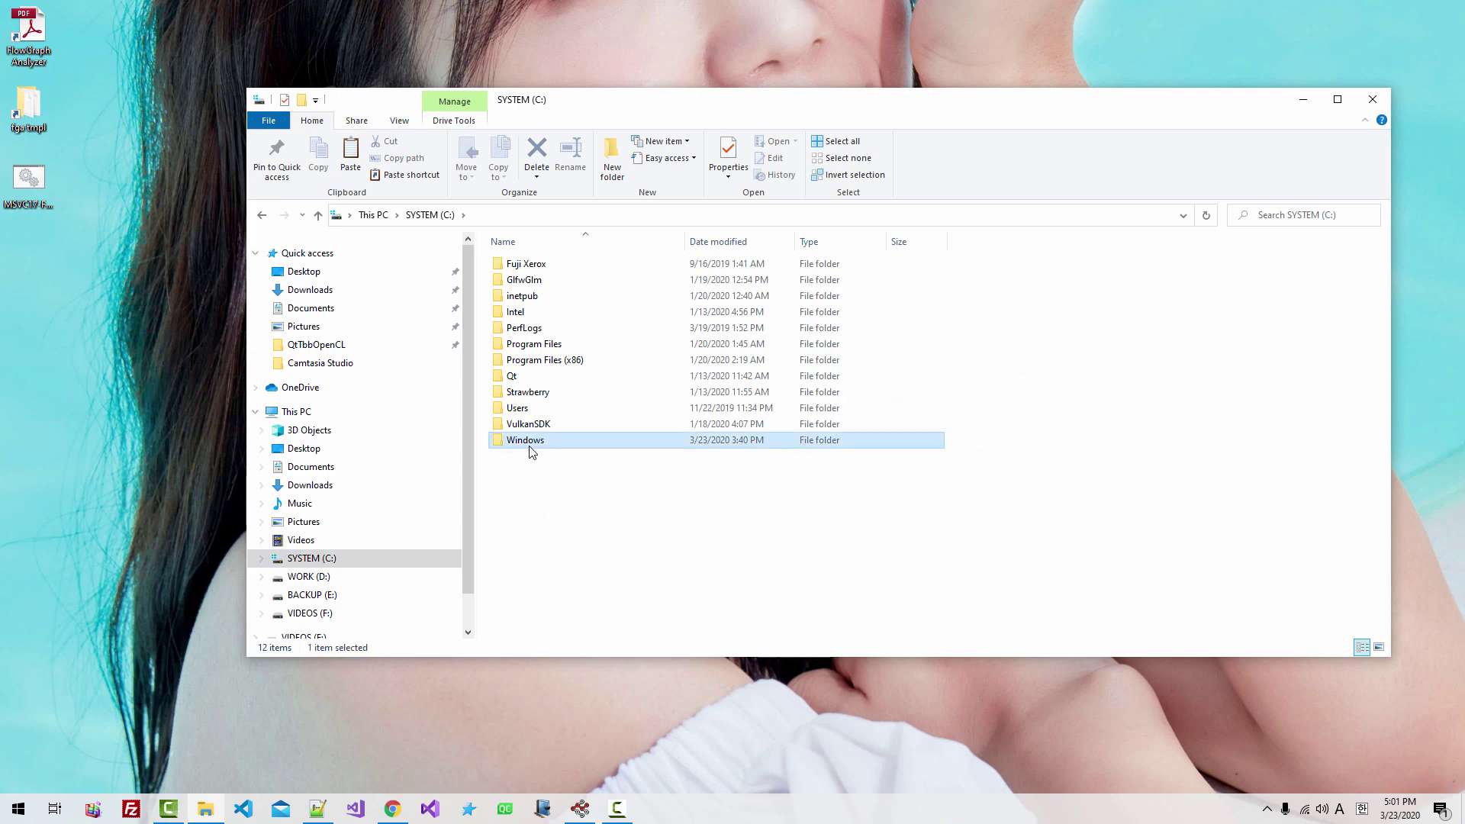
right_click(1042, 313)
click(944, 394)
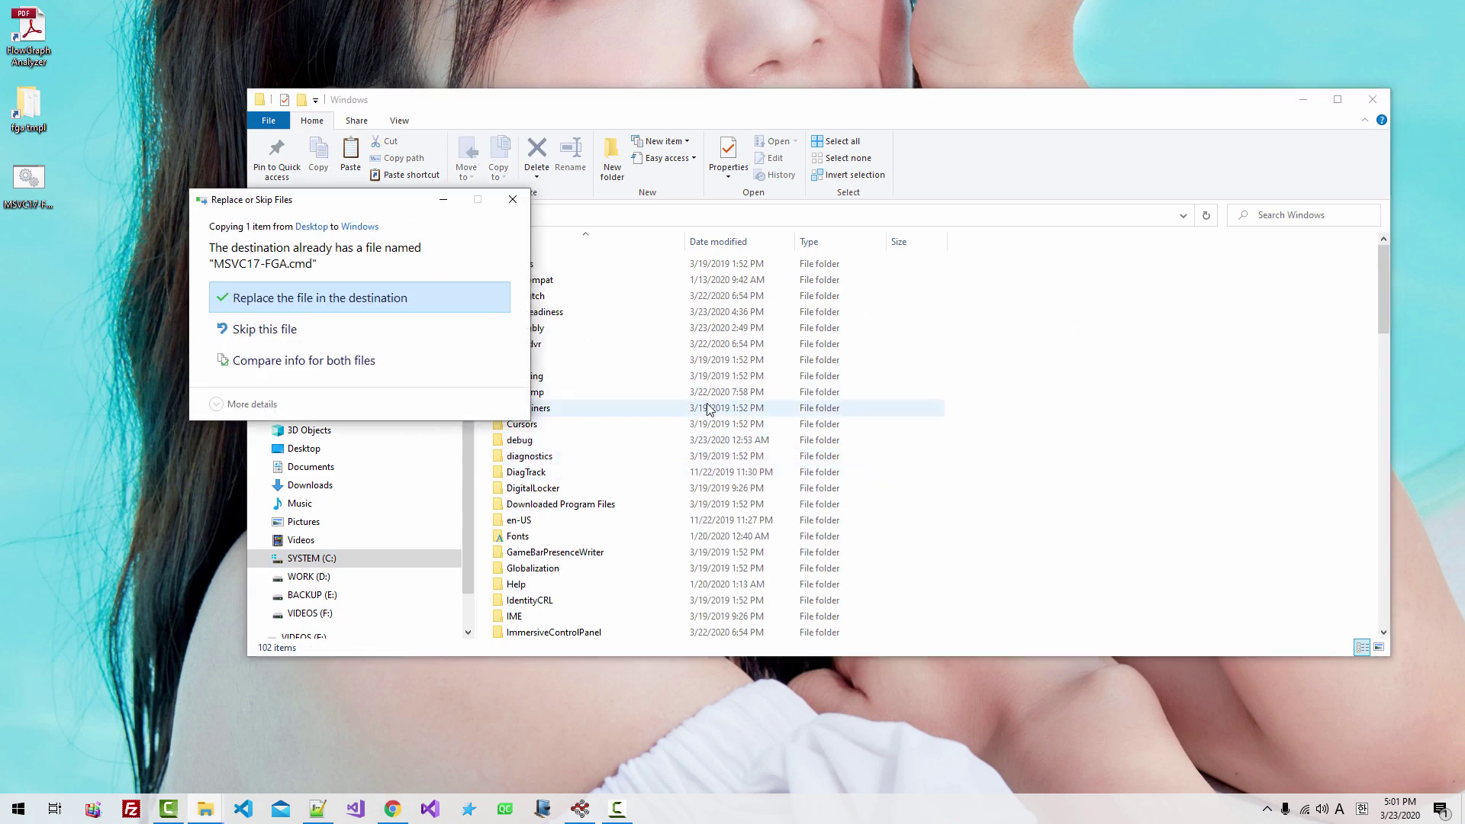
click(330, 300)
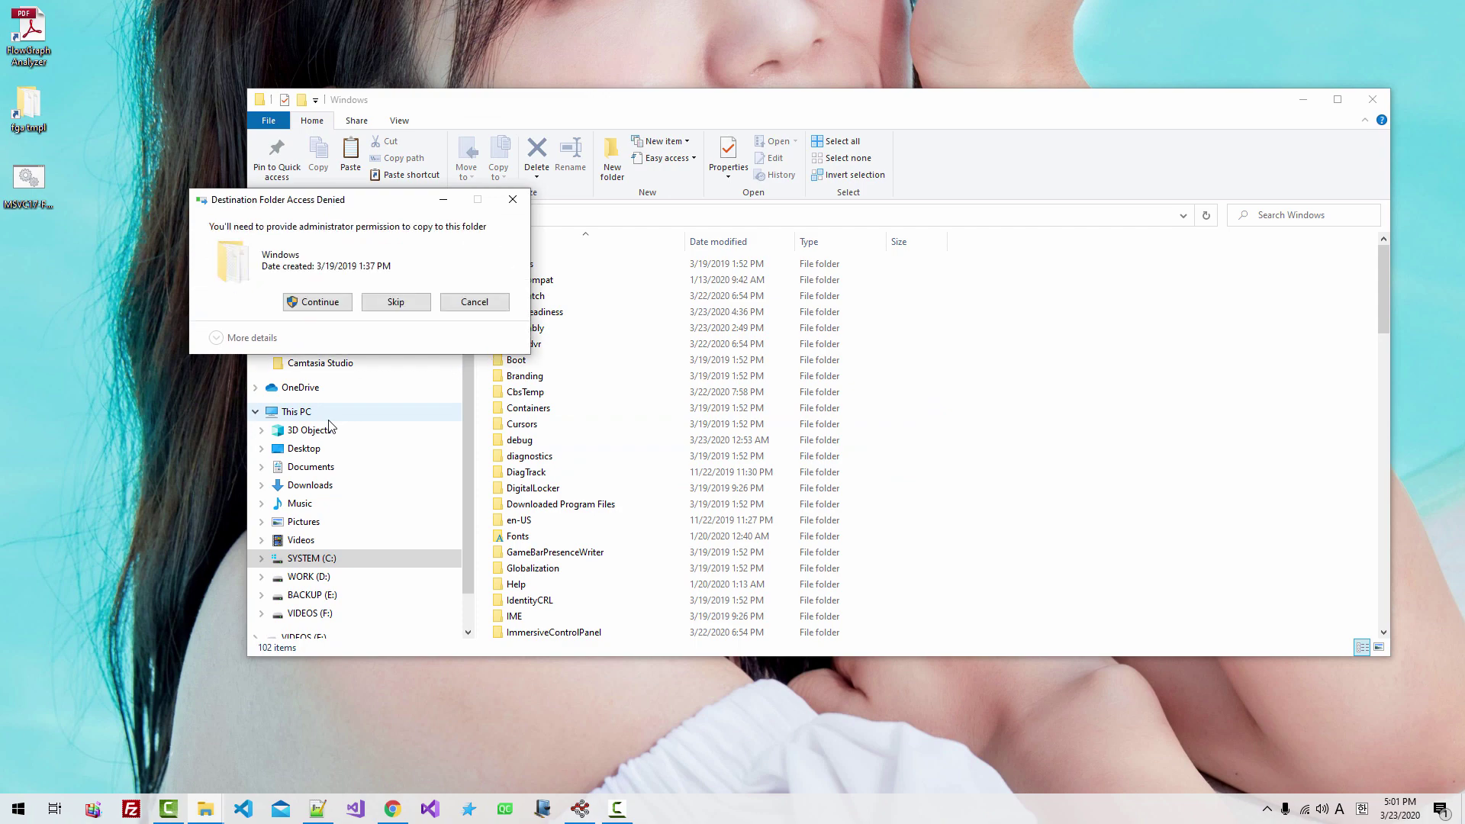
click(320, 303)
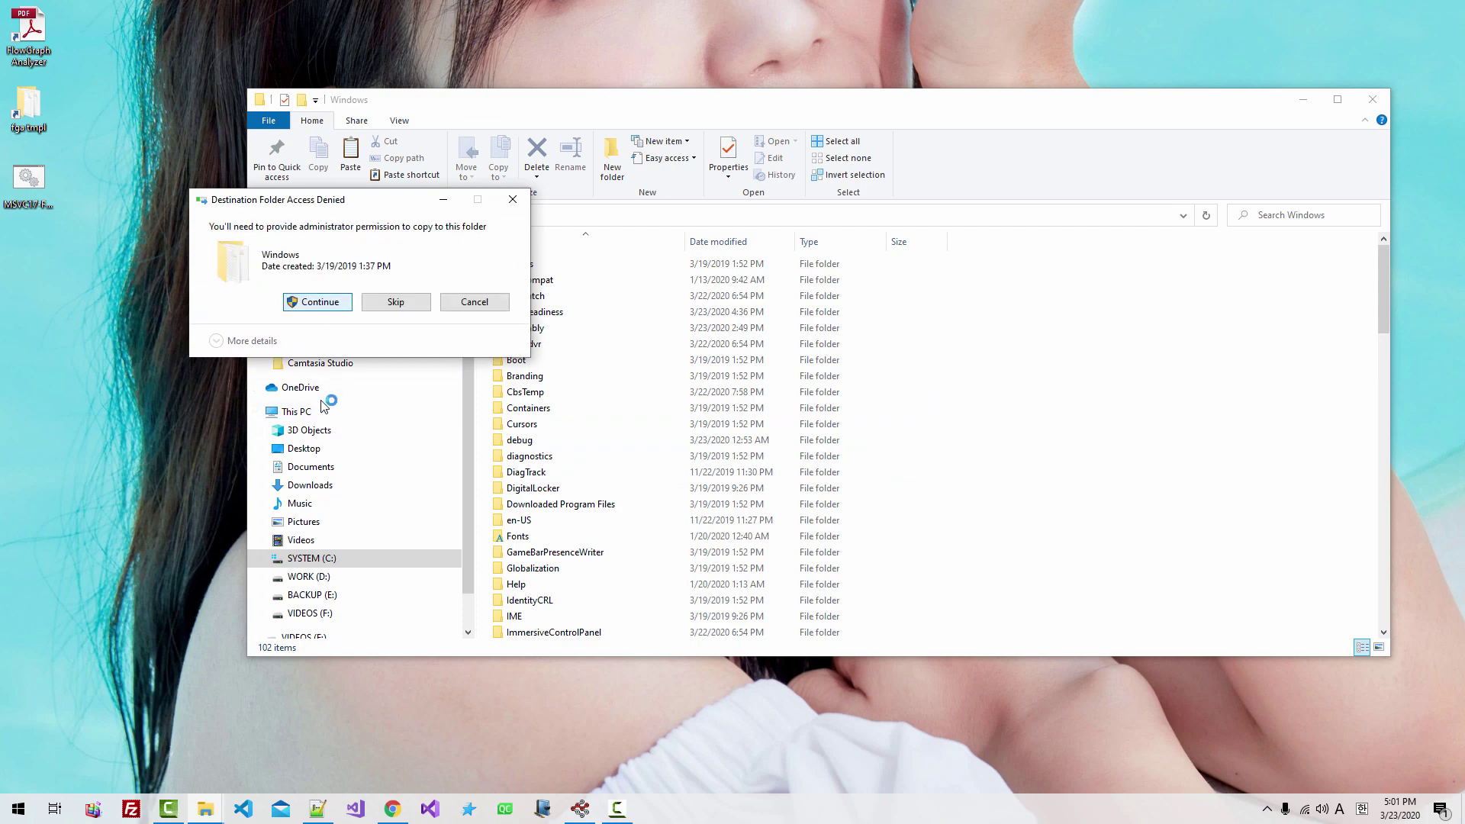
- Switch to the Intel Advisor.cpp notes in Notepad++, open the talkplayfun.com/Contacts/ link in the browser and examine the office details and contact form
key(alt+Tab)
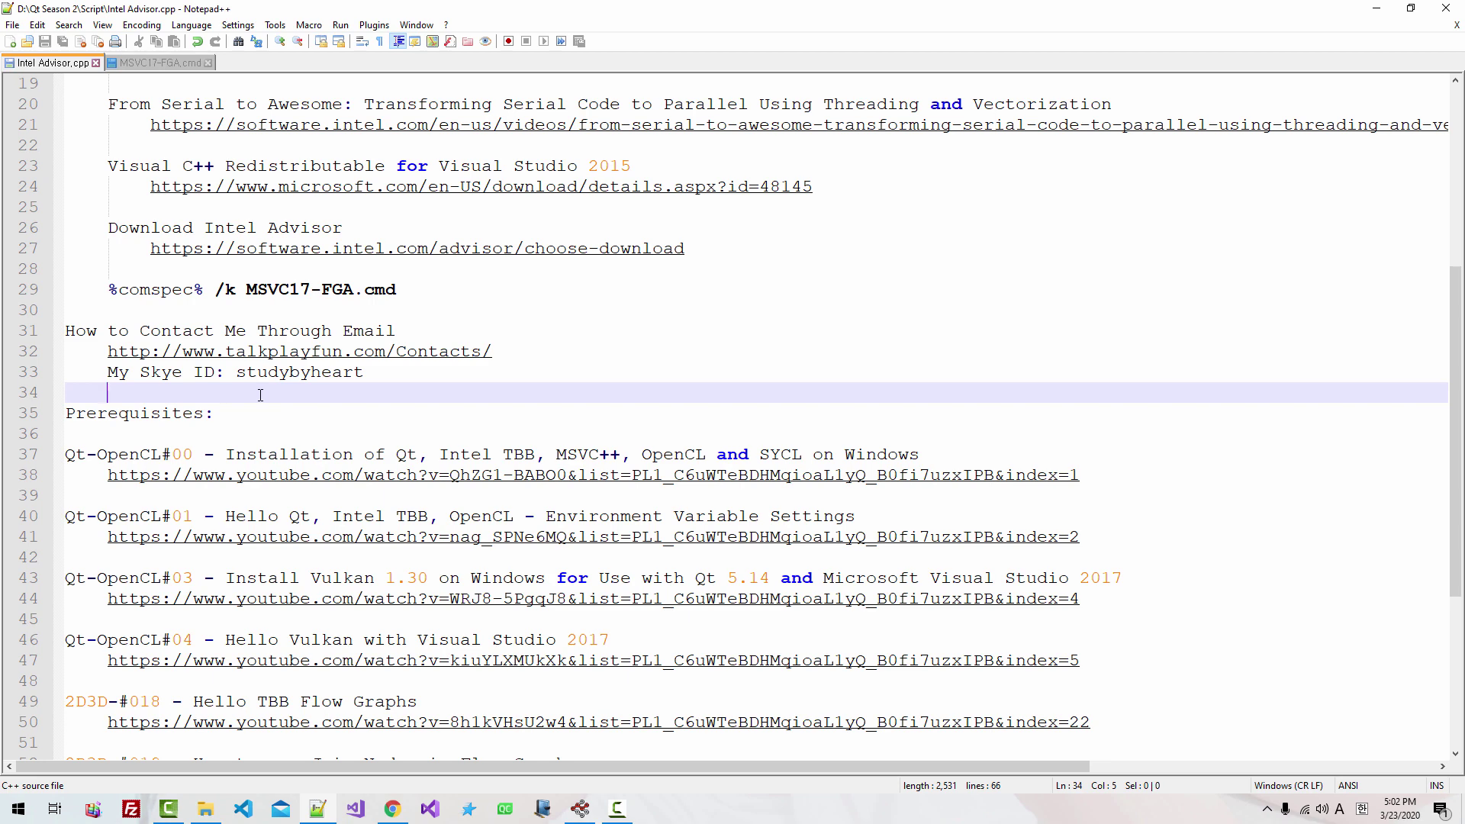
key(Up)
key(Up)
key(End)
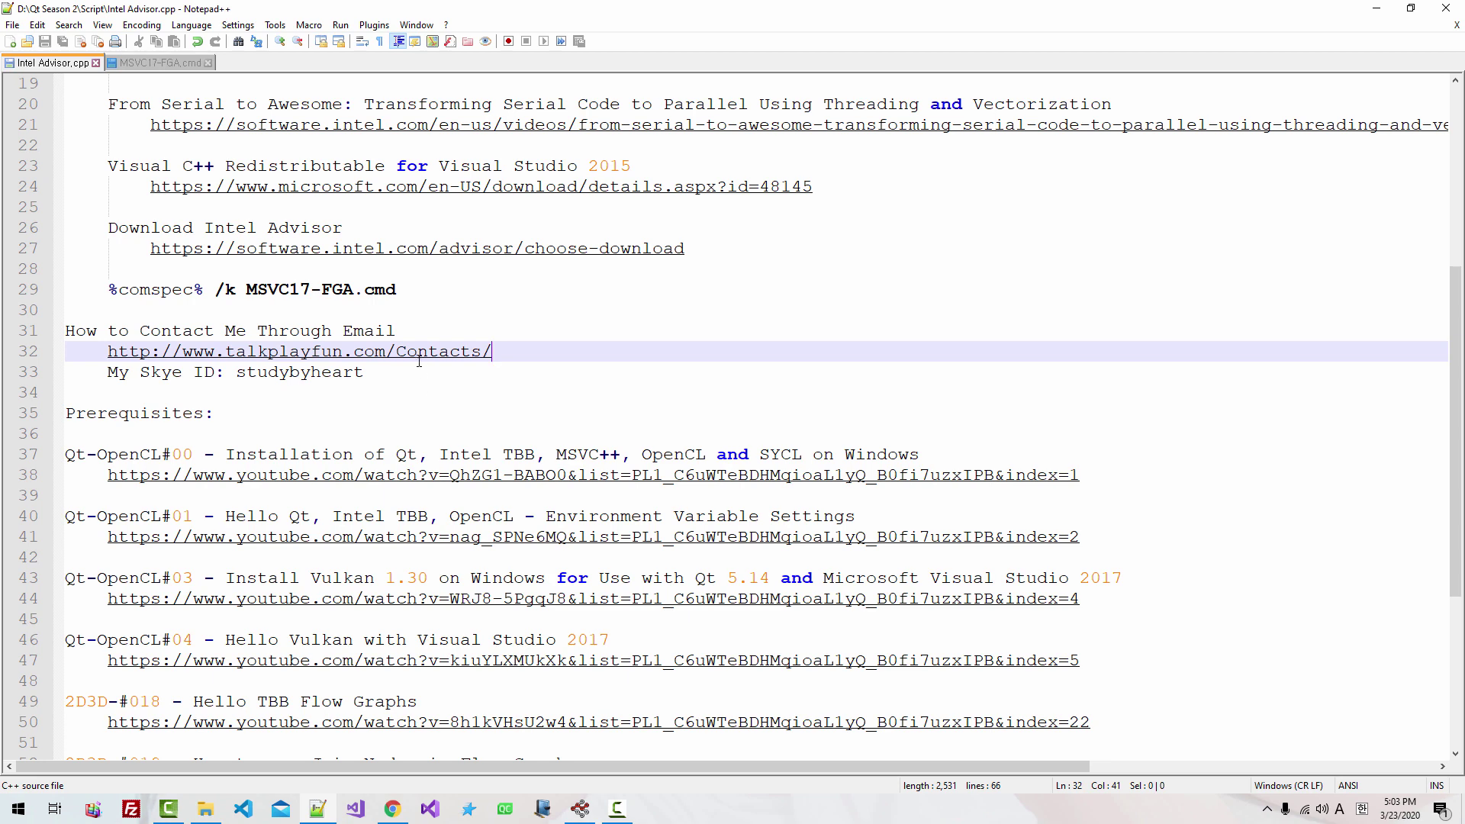
click(418, 356)
double_click(418, 355)
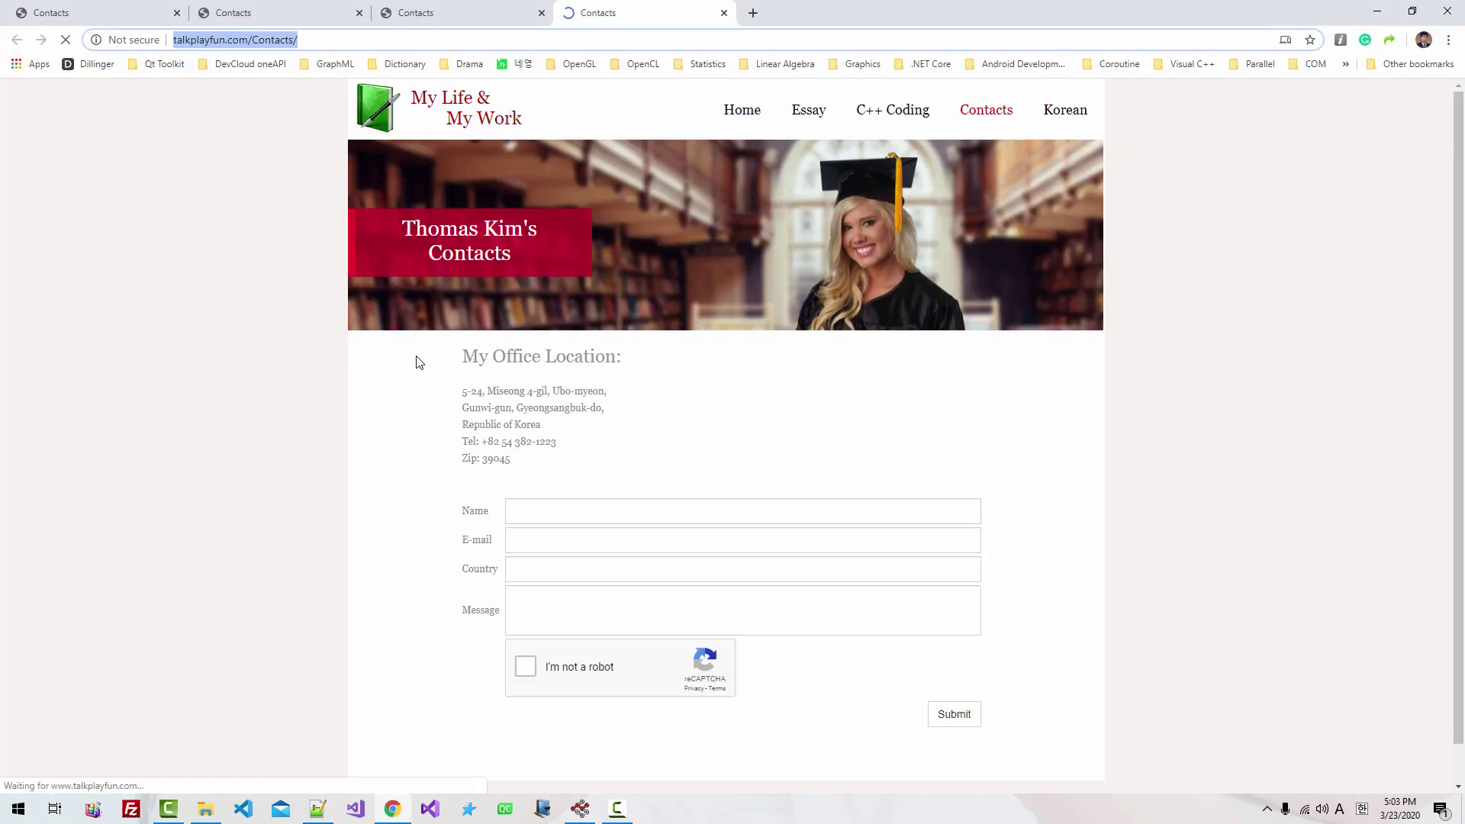
drag(539, 380, 1040, 608)
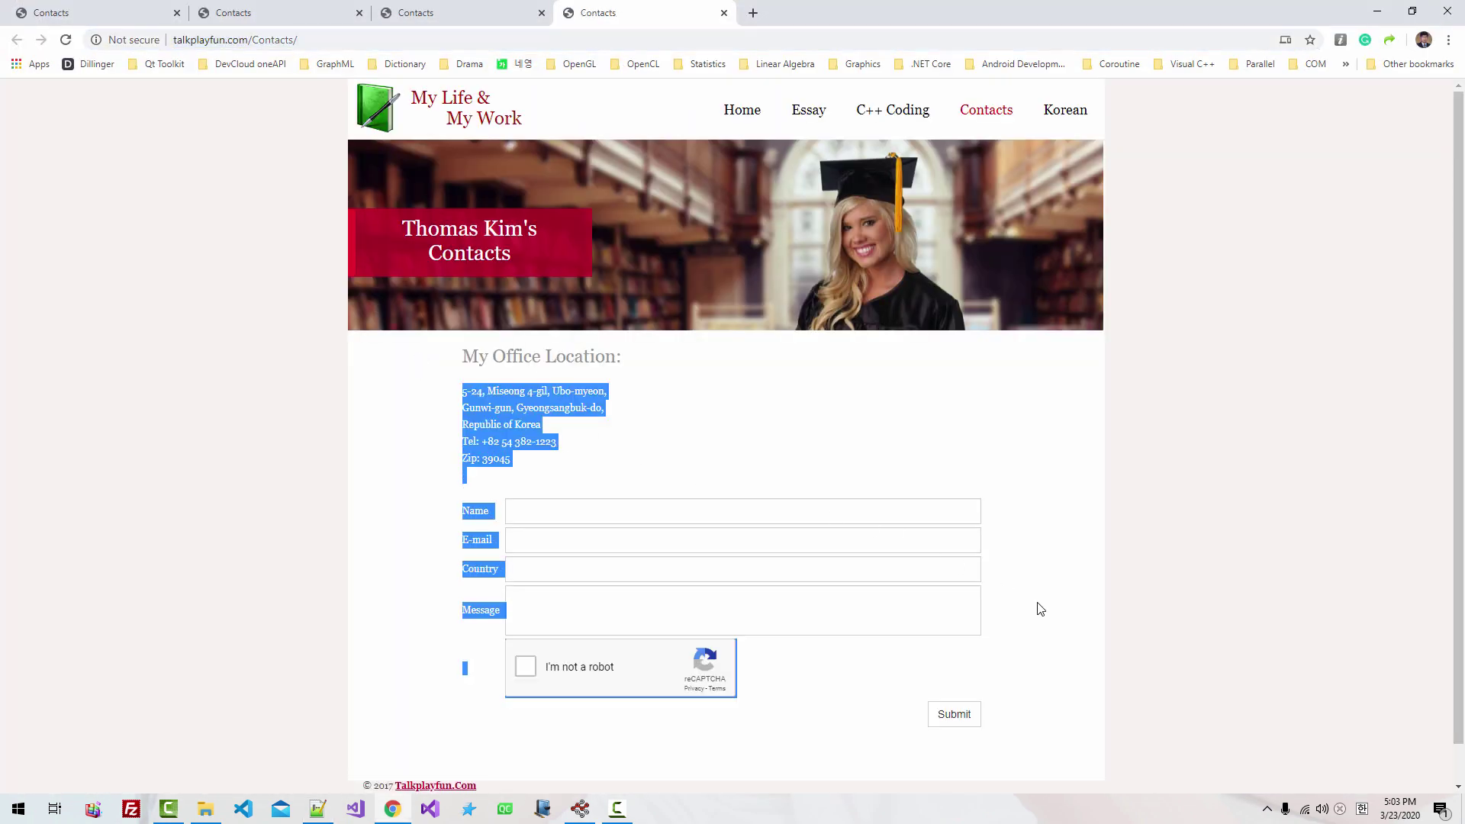
click(1057, 629)
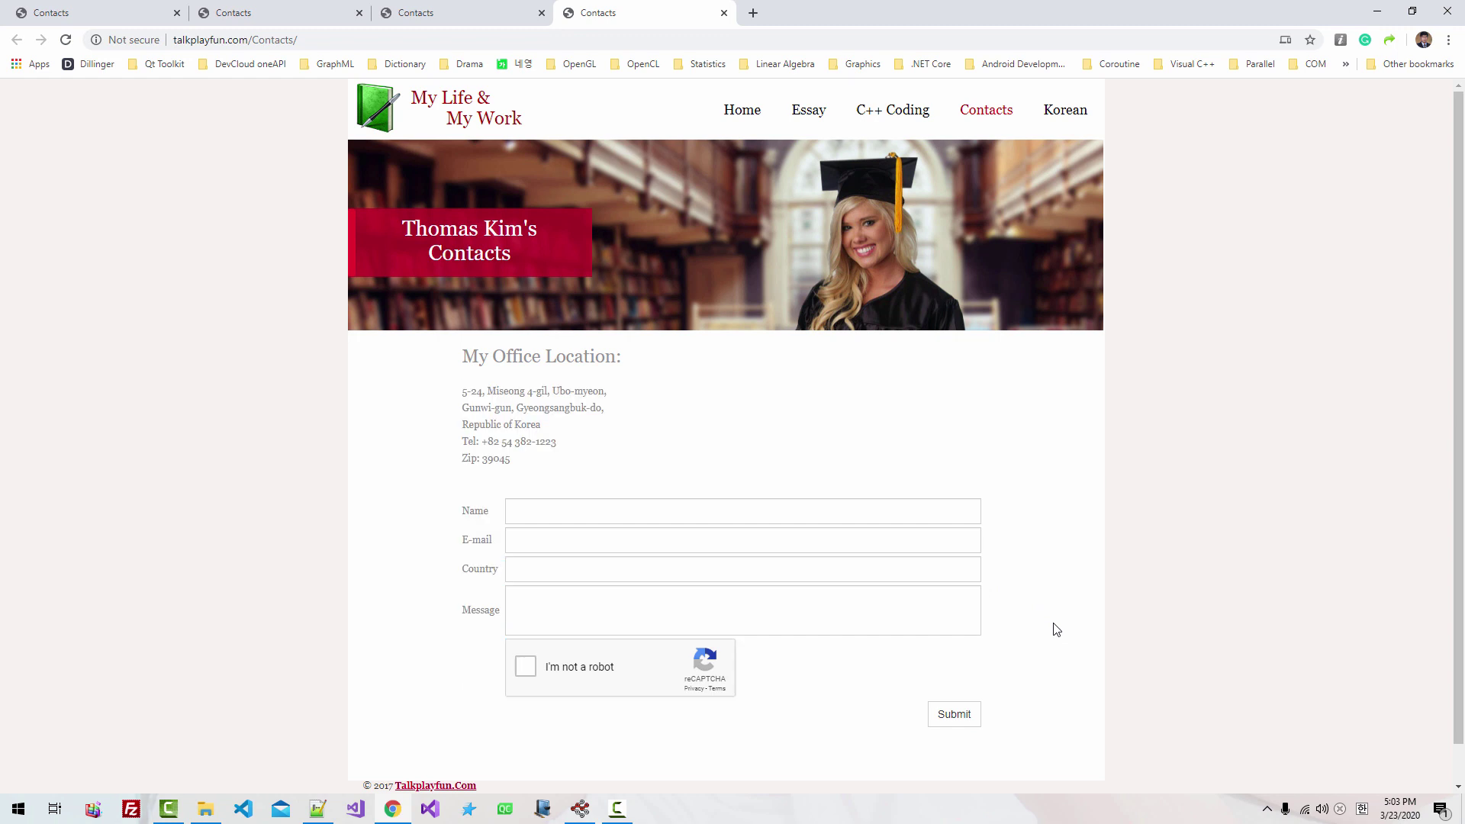